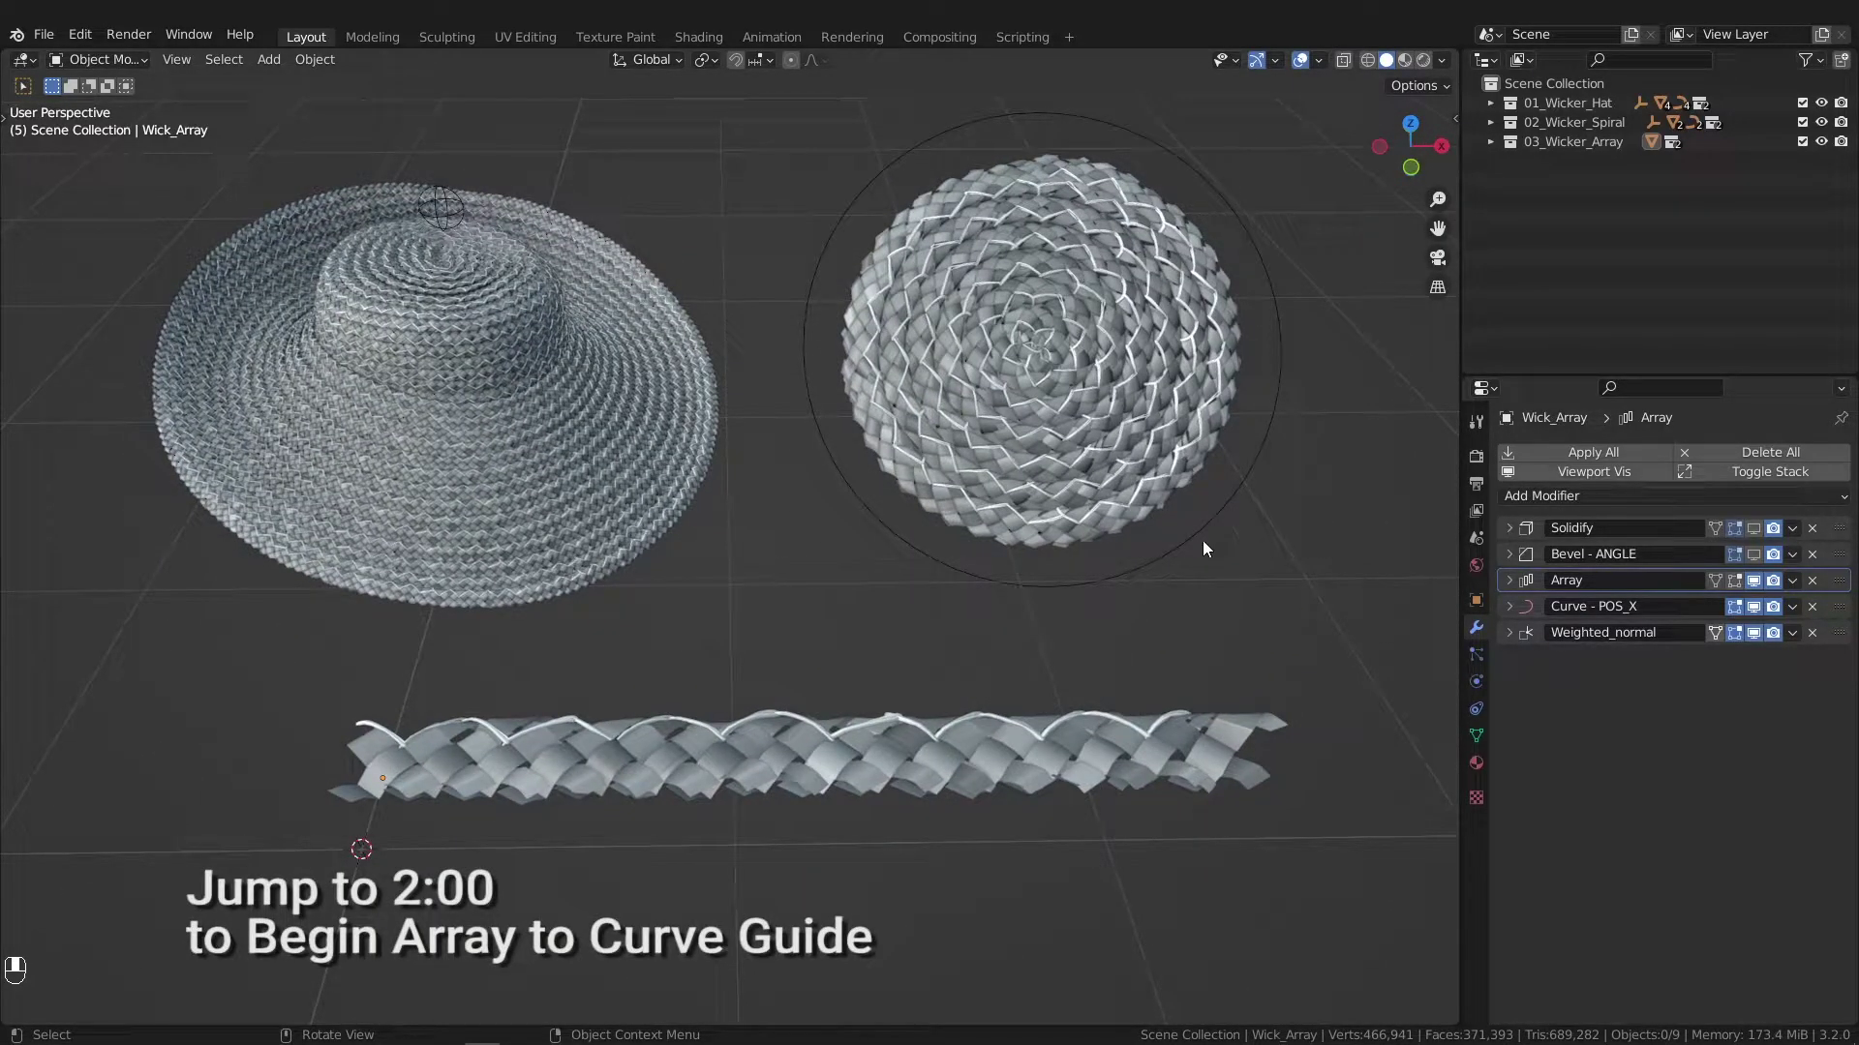
Step: Select the straight Wick_Array braid strip and orbit in for a closer view of it
left_click(977, 768)
middle_click_drag(983, 643, 943, 631)
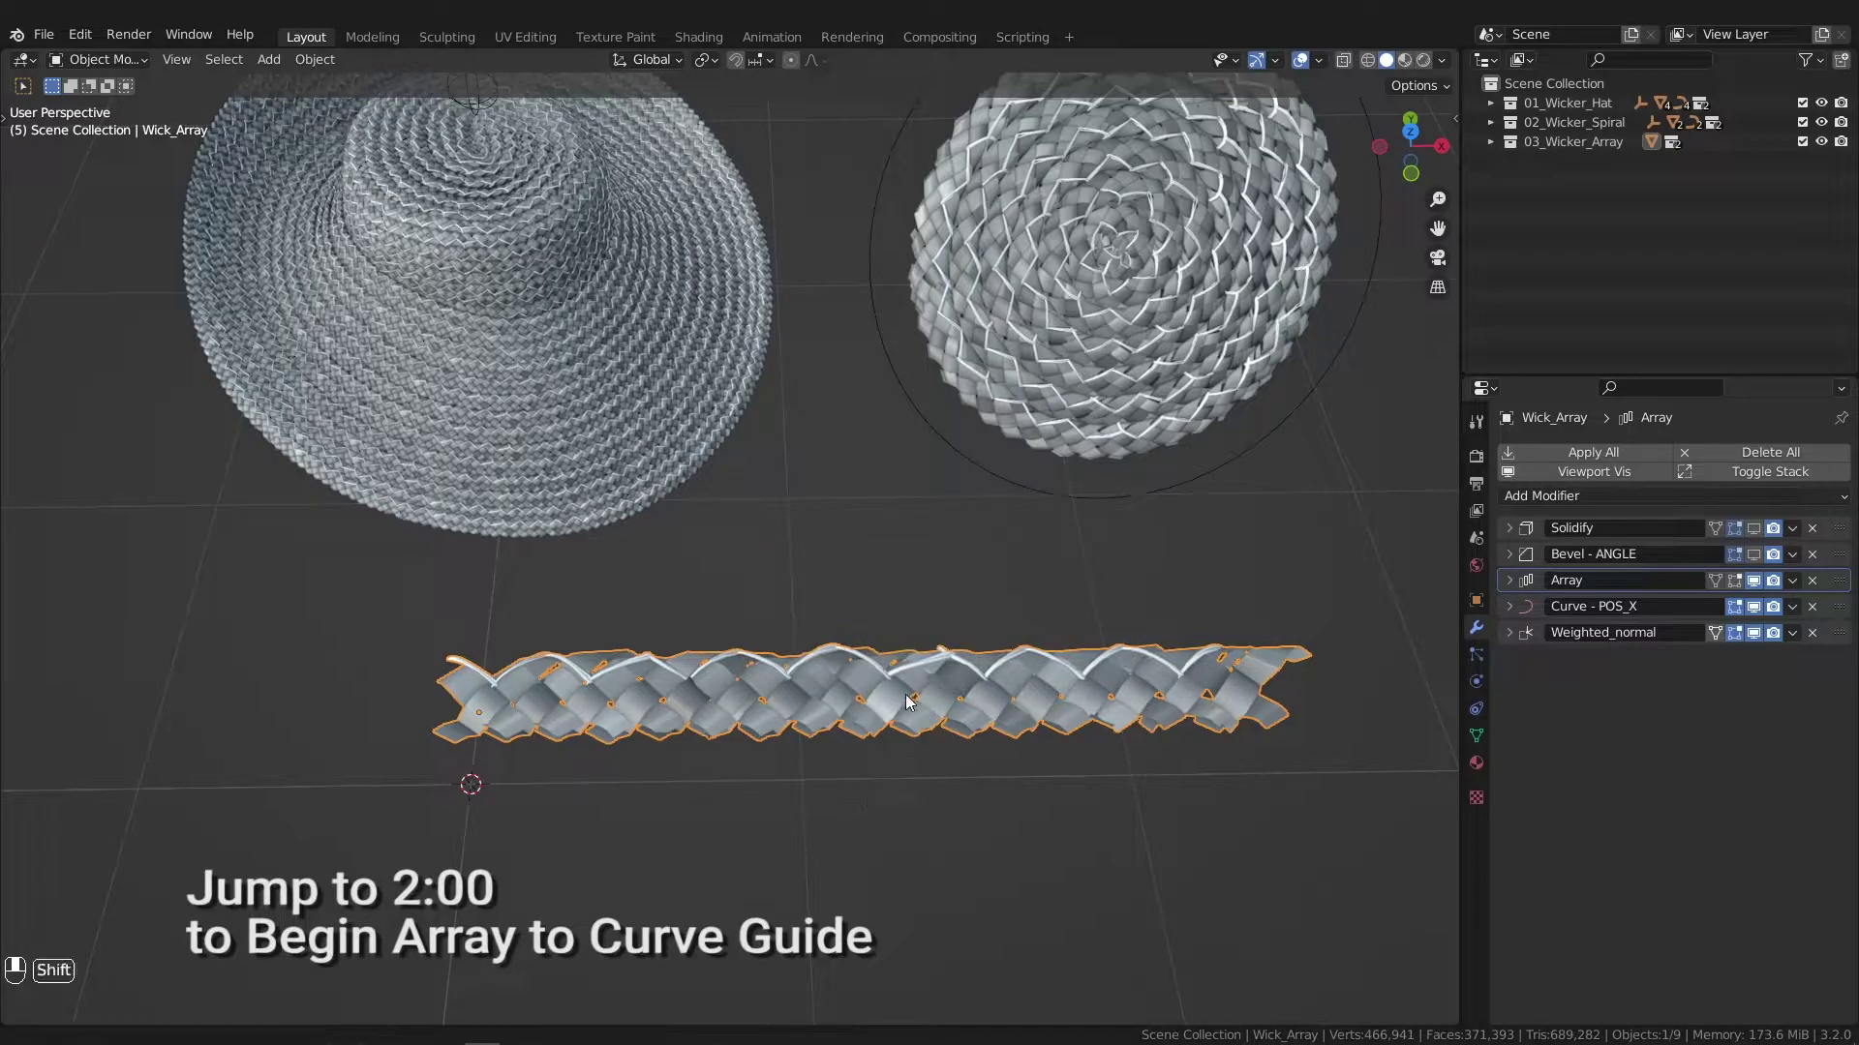
middle_click_drag(904, 694, 1076, 639)
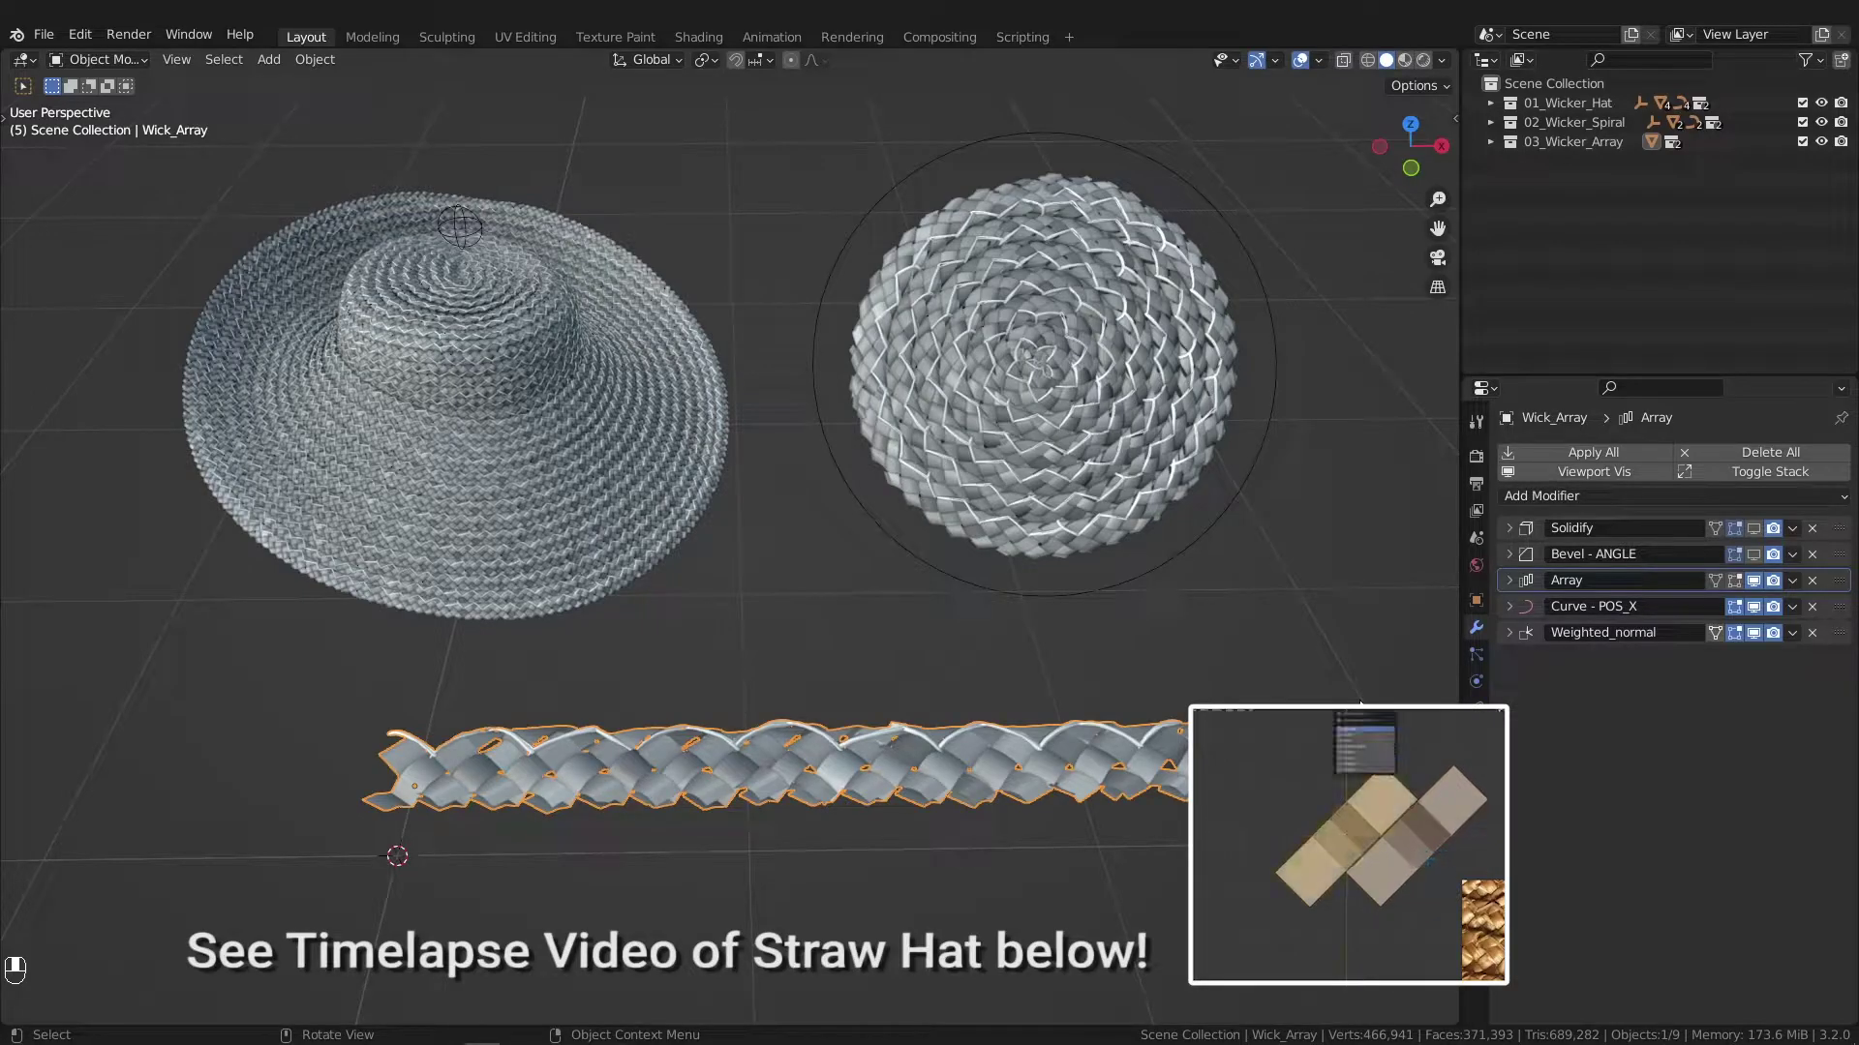
Step: Select the woven spiral disc and zoom in on it
left_click(1215, 431)
scroll(1158, 537, "up", 3)
middle_click_drag(1206, 481, 1131, 501)
scroll(1130, 501, "up", 3)
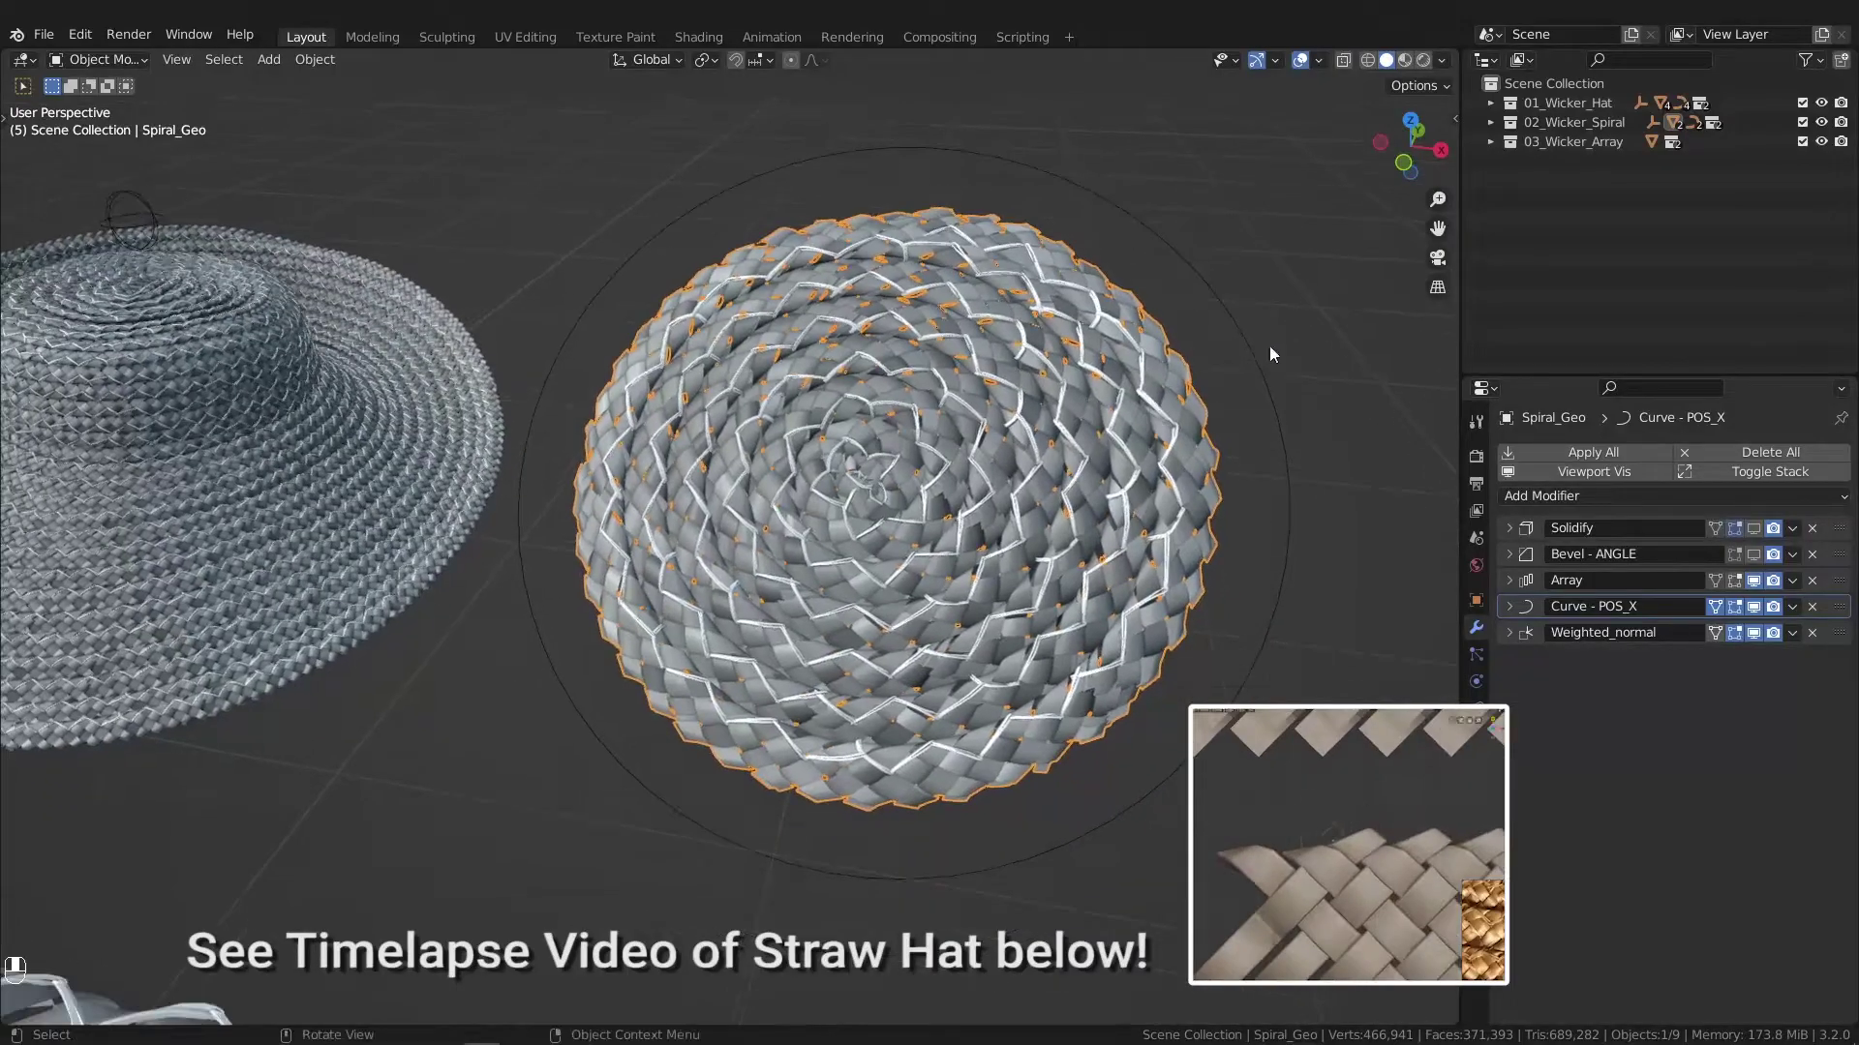
Step: Expand 02_Wicker_Spiral, Spiral_GEO and Spiral_CVs, select Spiral_CV, and briefly hide Spiral_Geo
left_click(1490, 122)
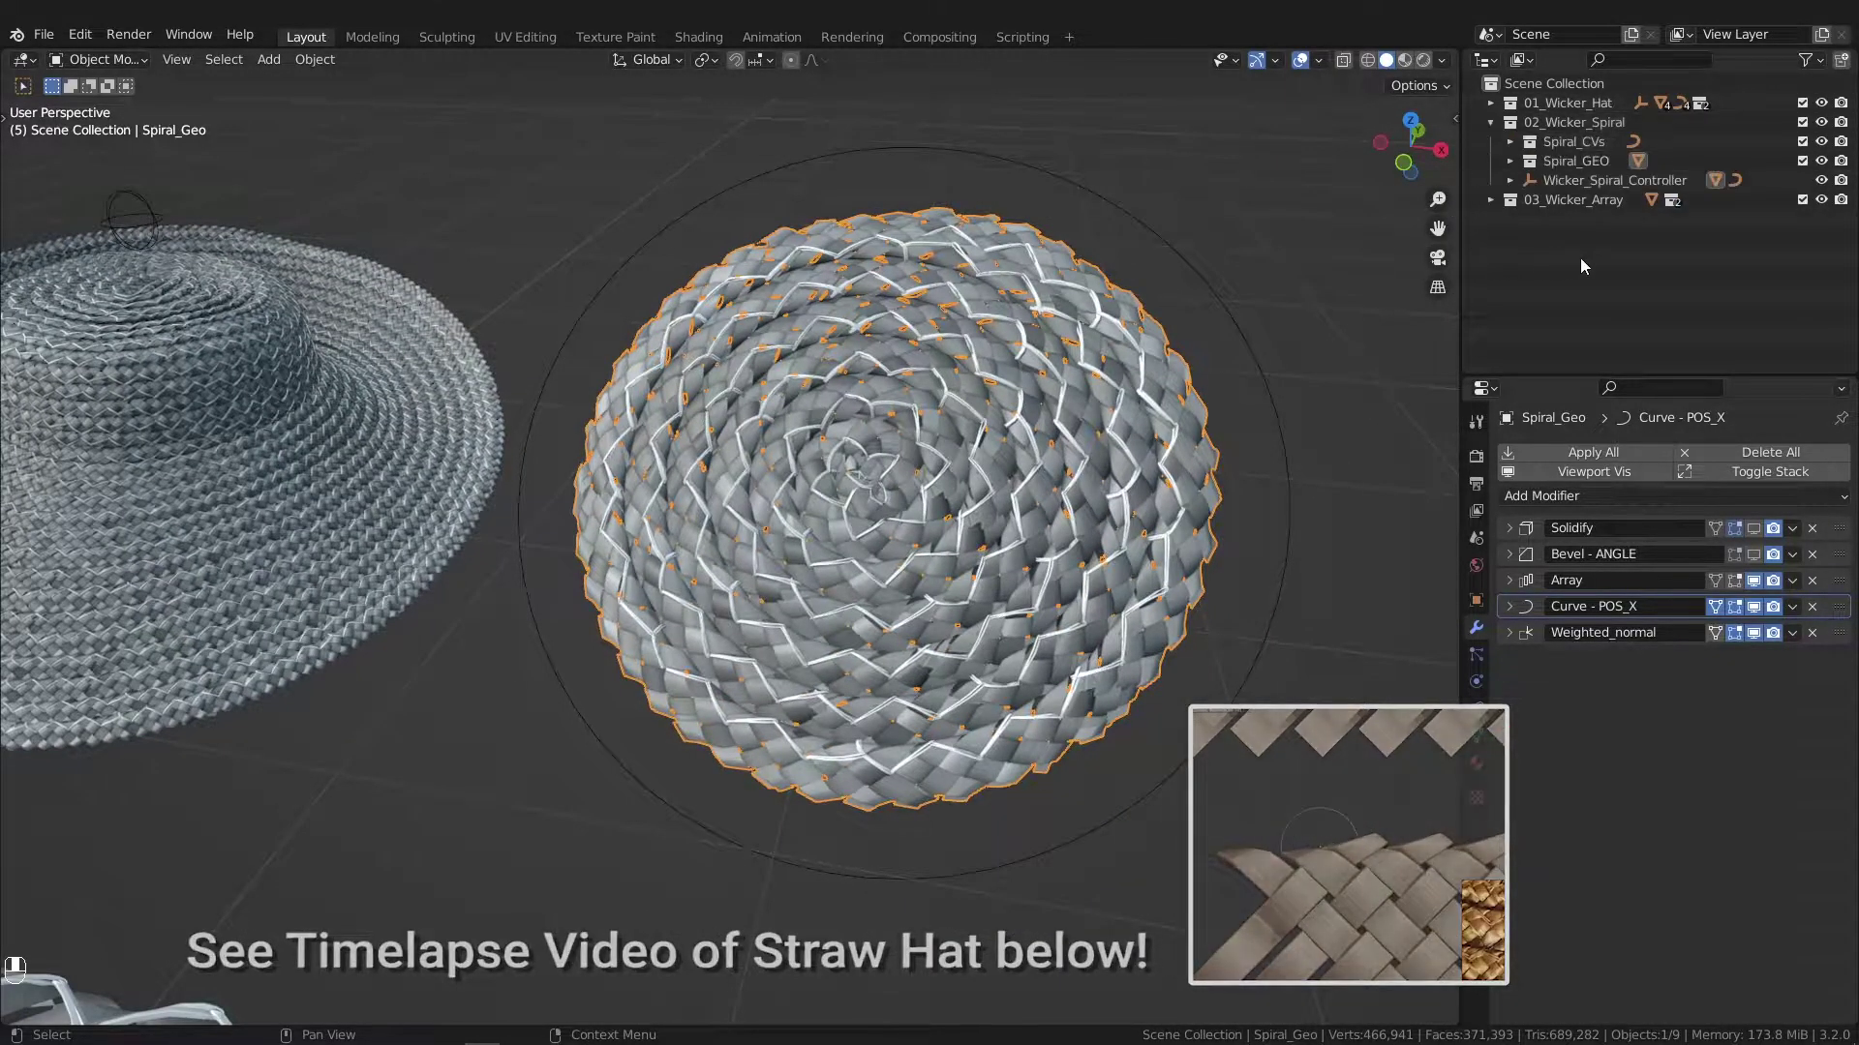
left_click(1508, 161)
left_click(1509, 142)
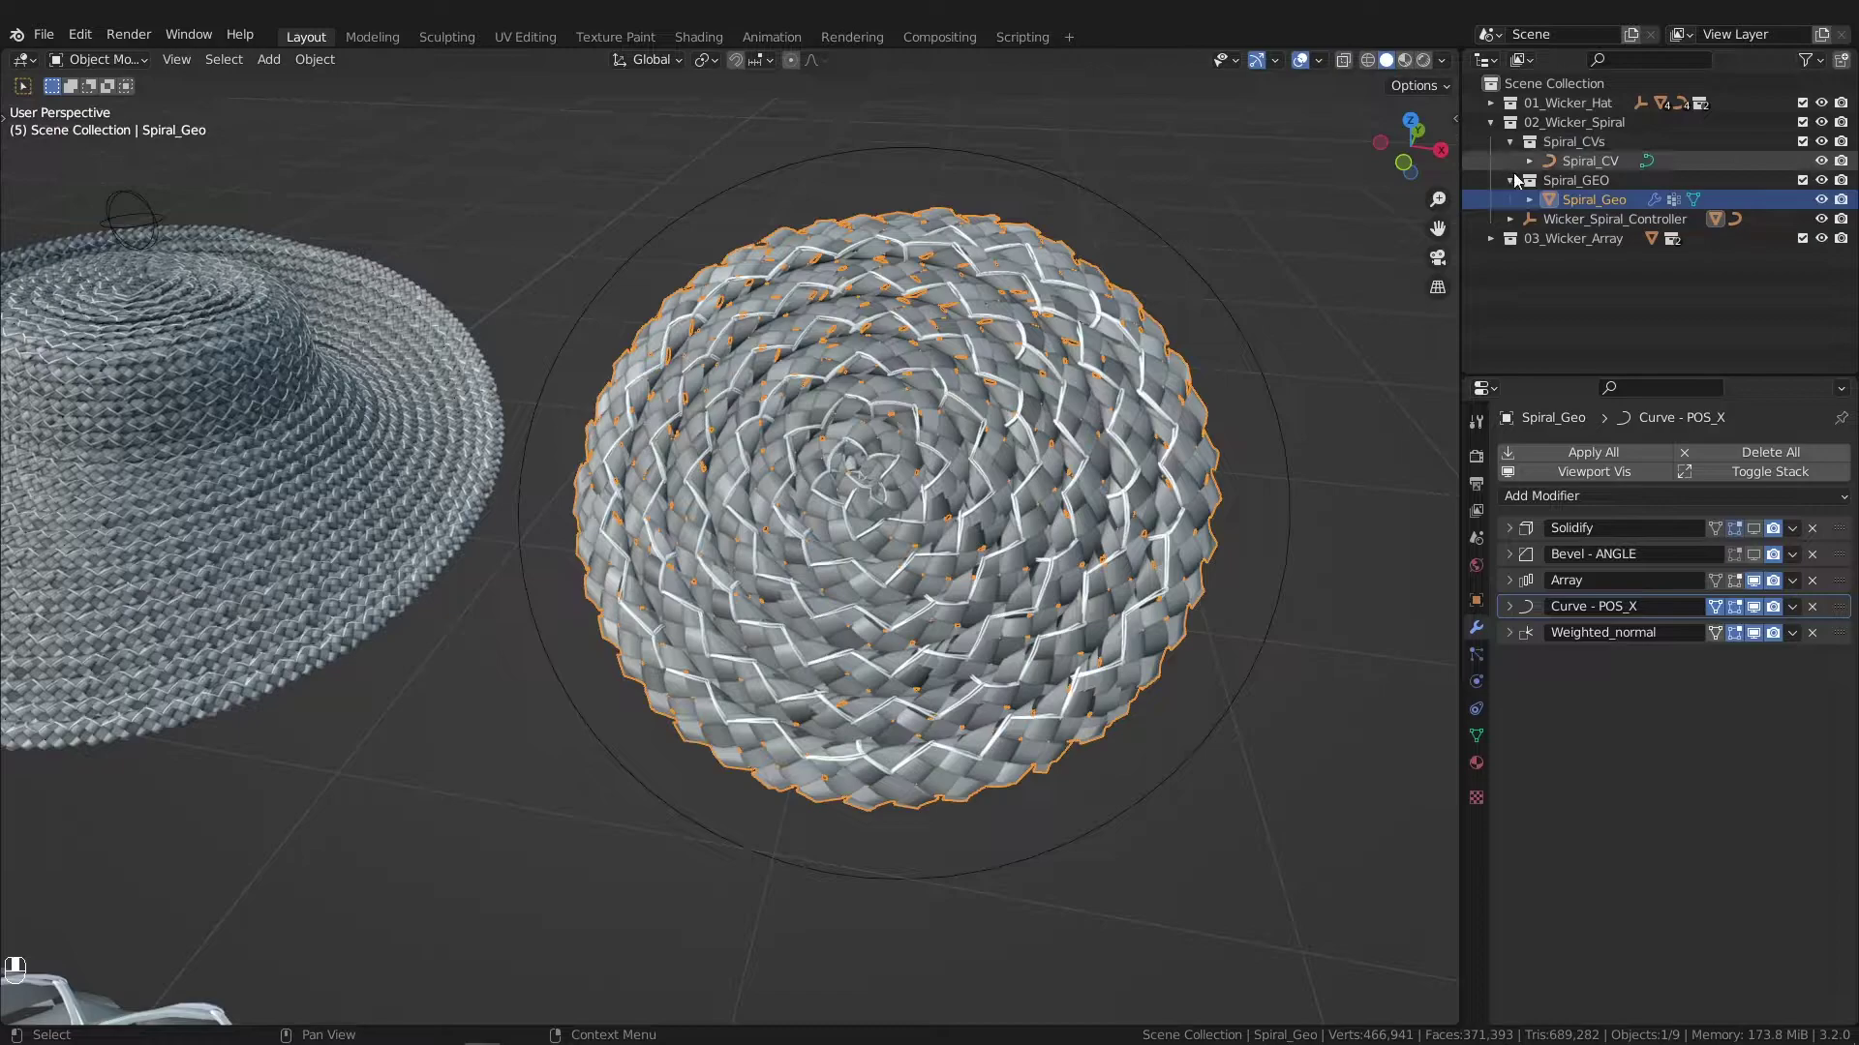
left_click(1616, 164)
left_click(1820, 200)
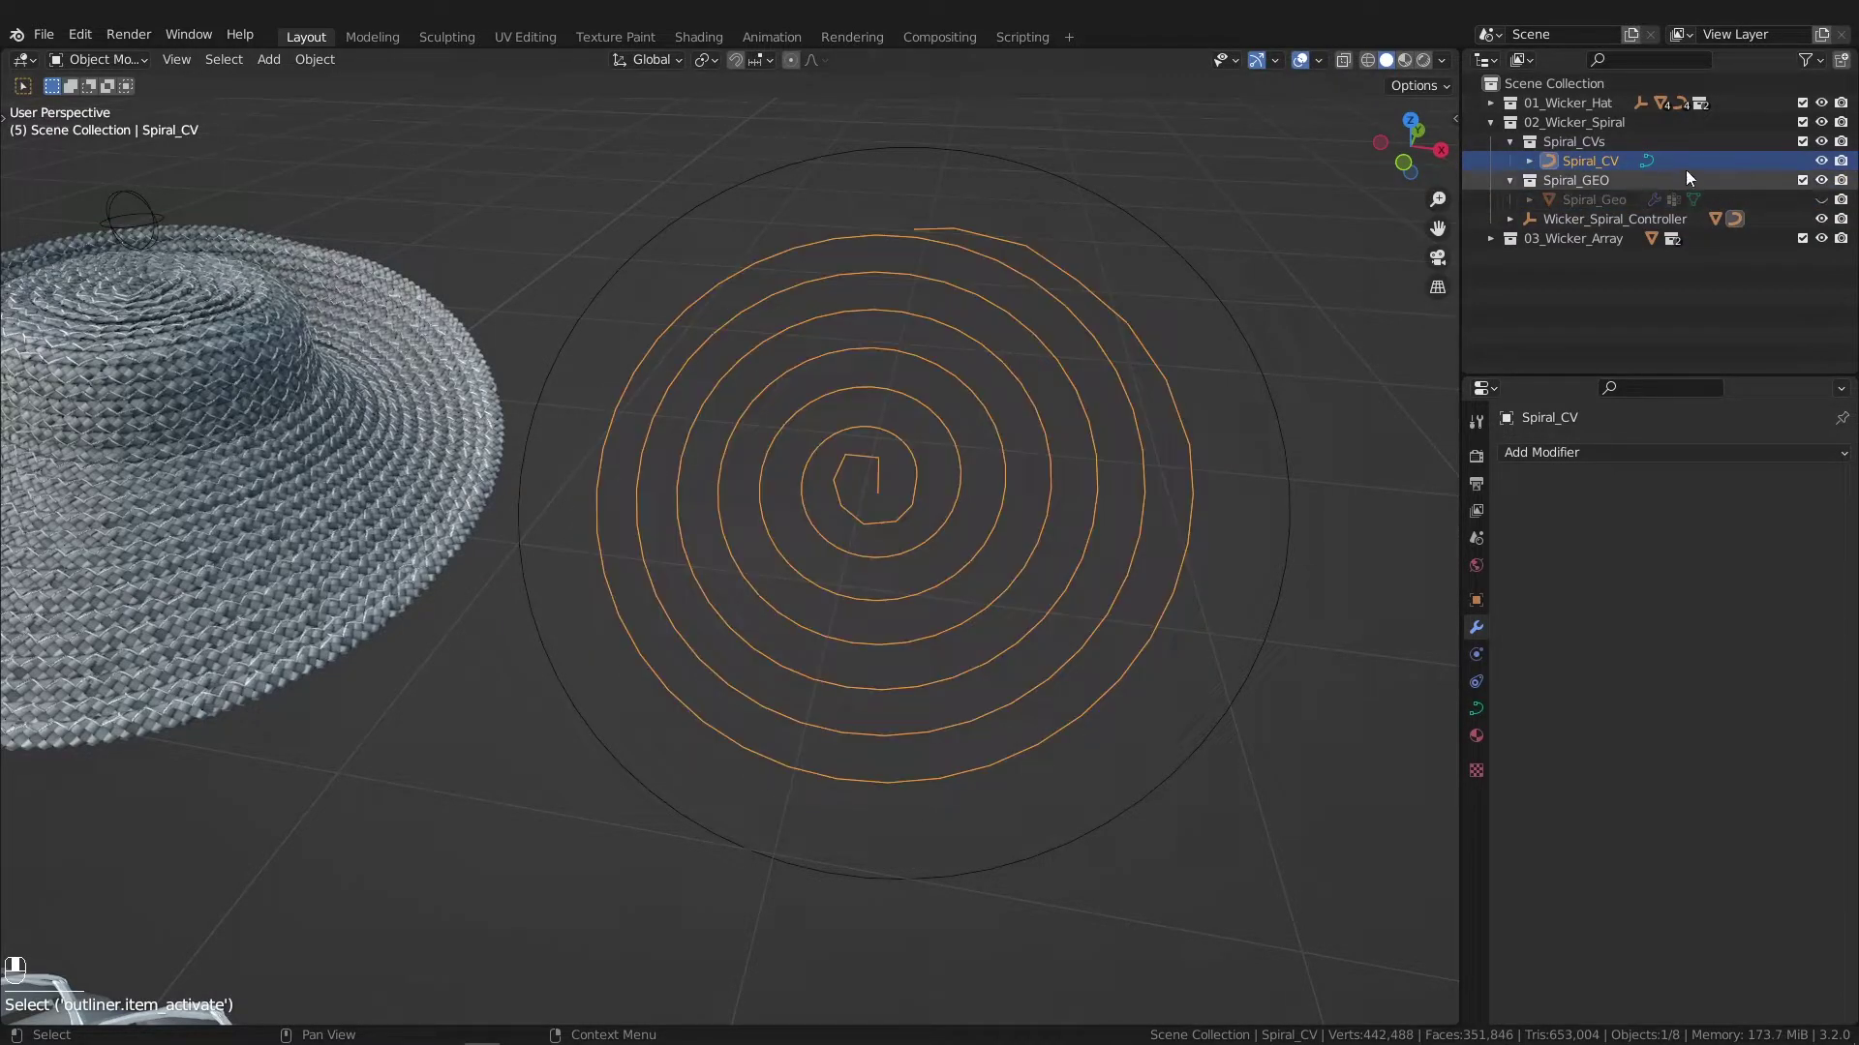
left_click(1821, 200)
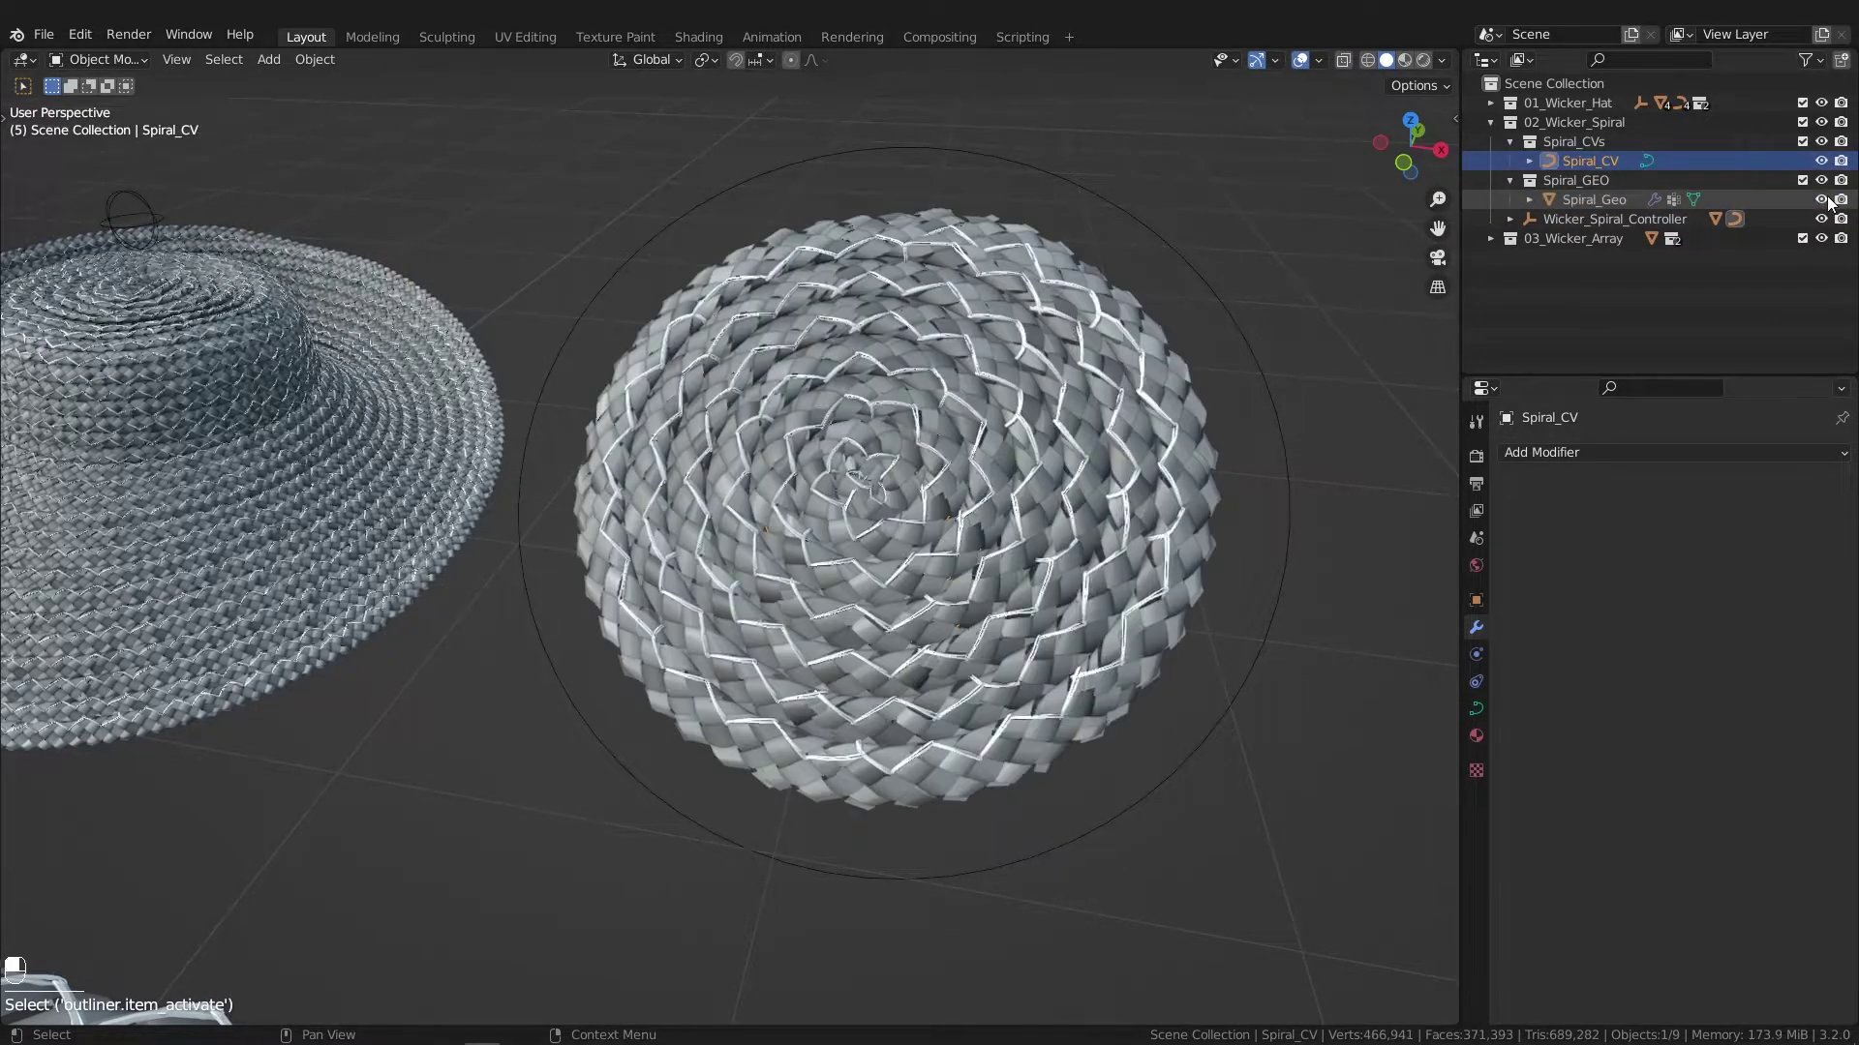
Step: Test-move Wicker_Spiral_Controller, the Spiral_Geo mesh and the Spiral_CV curve in turn
left_click(1616, 206)
left_click(1606, 219)
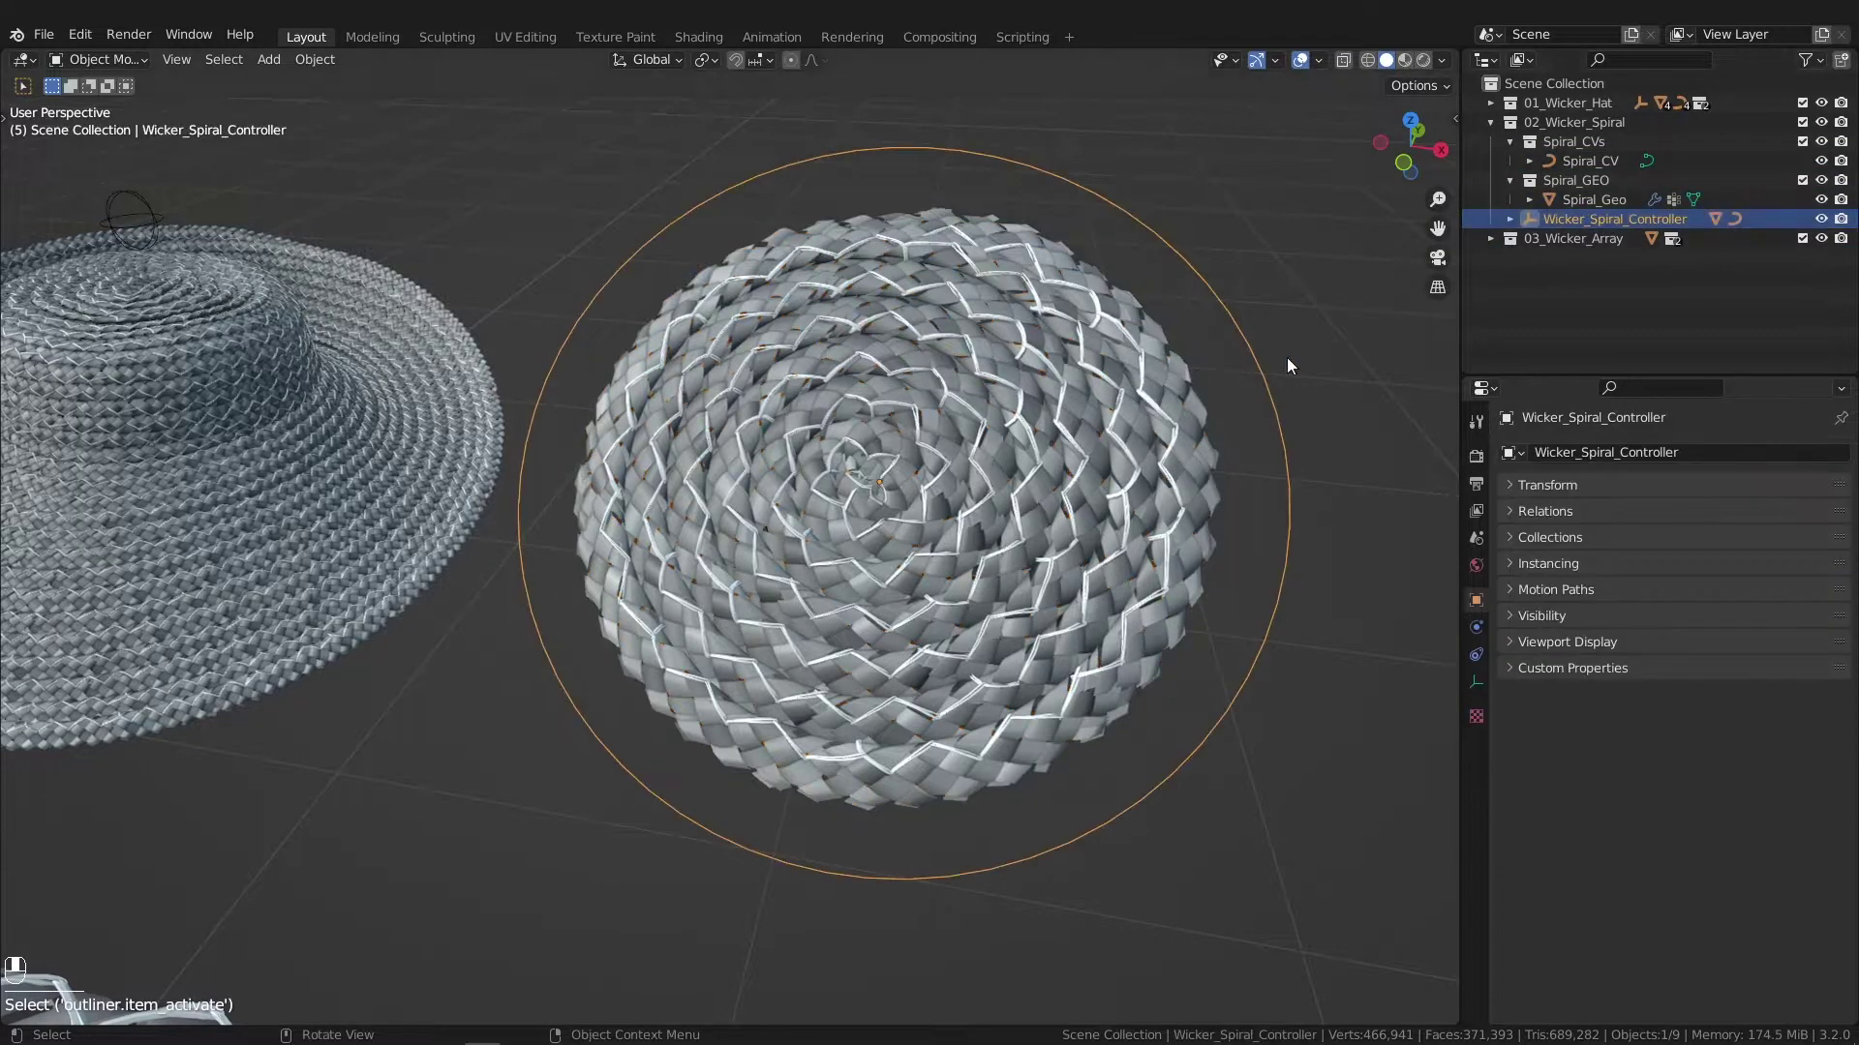
key("g")
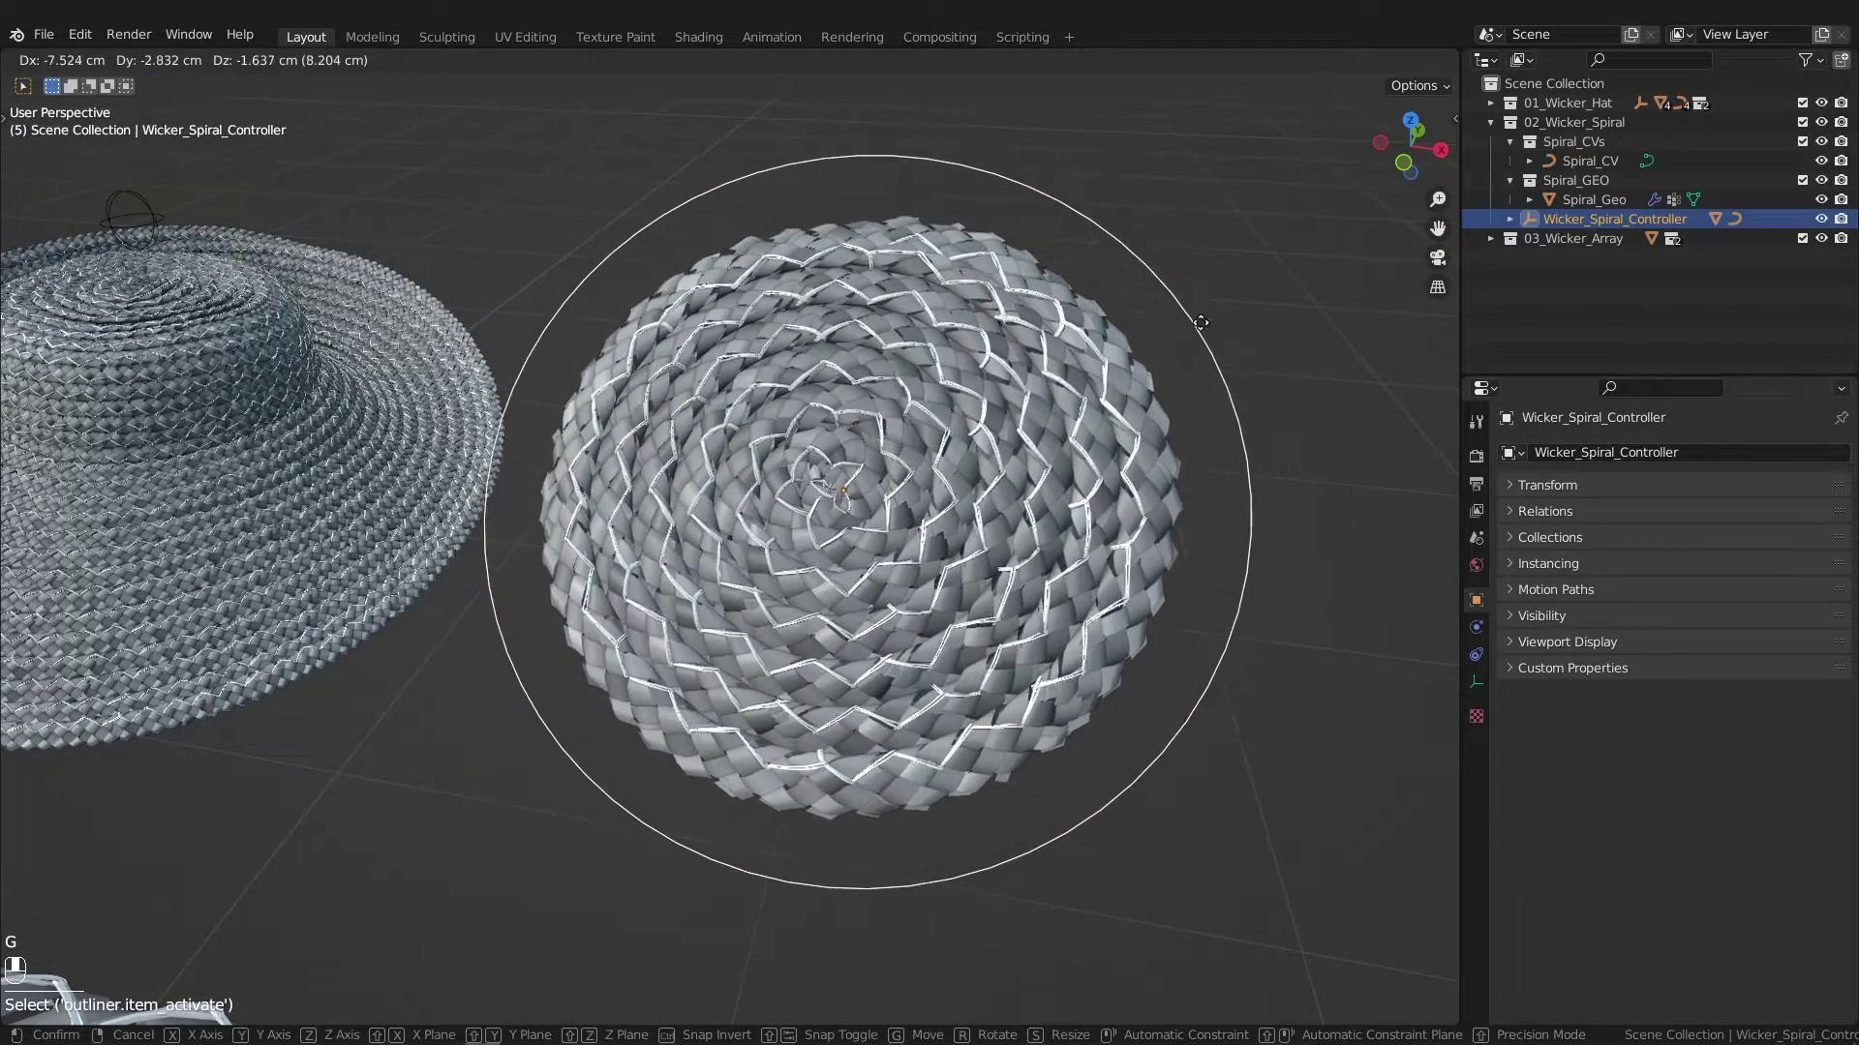
left_click(1278, 278)
left_click(1623, 205)
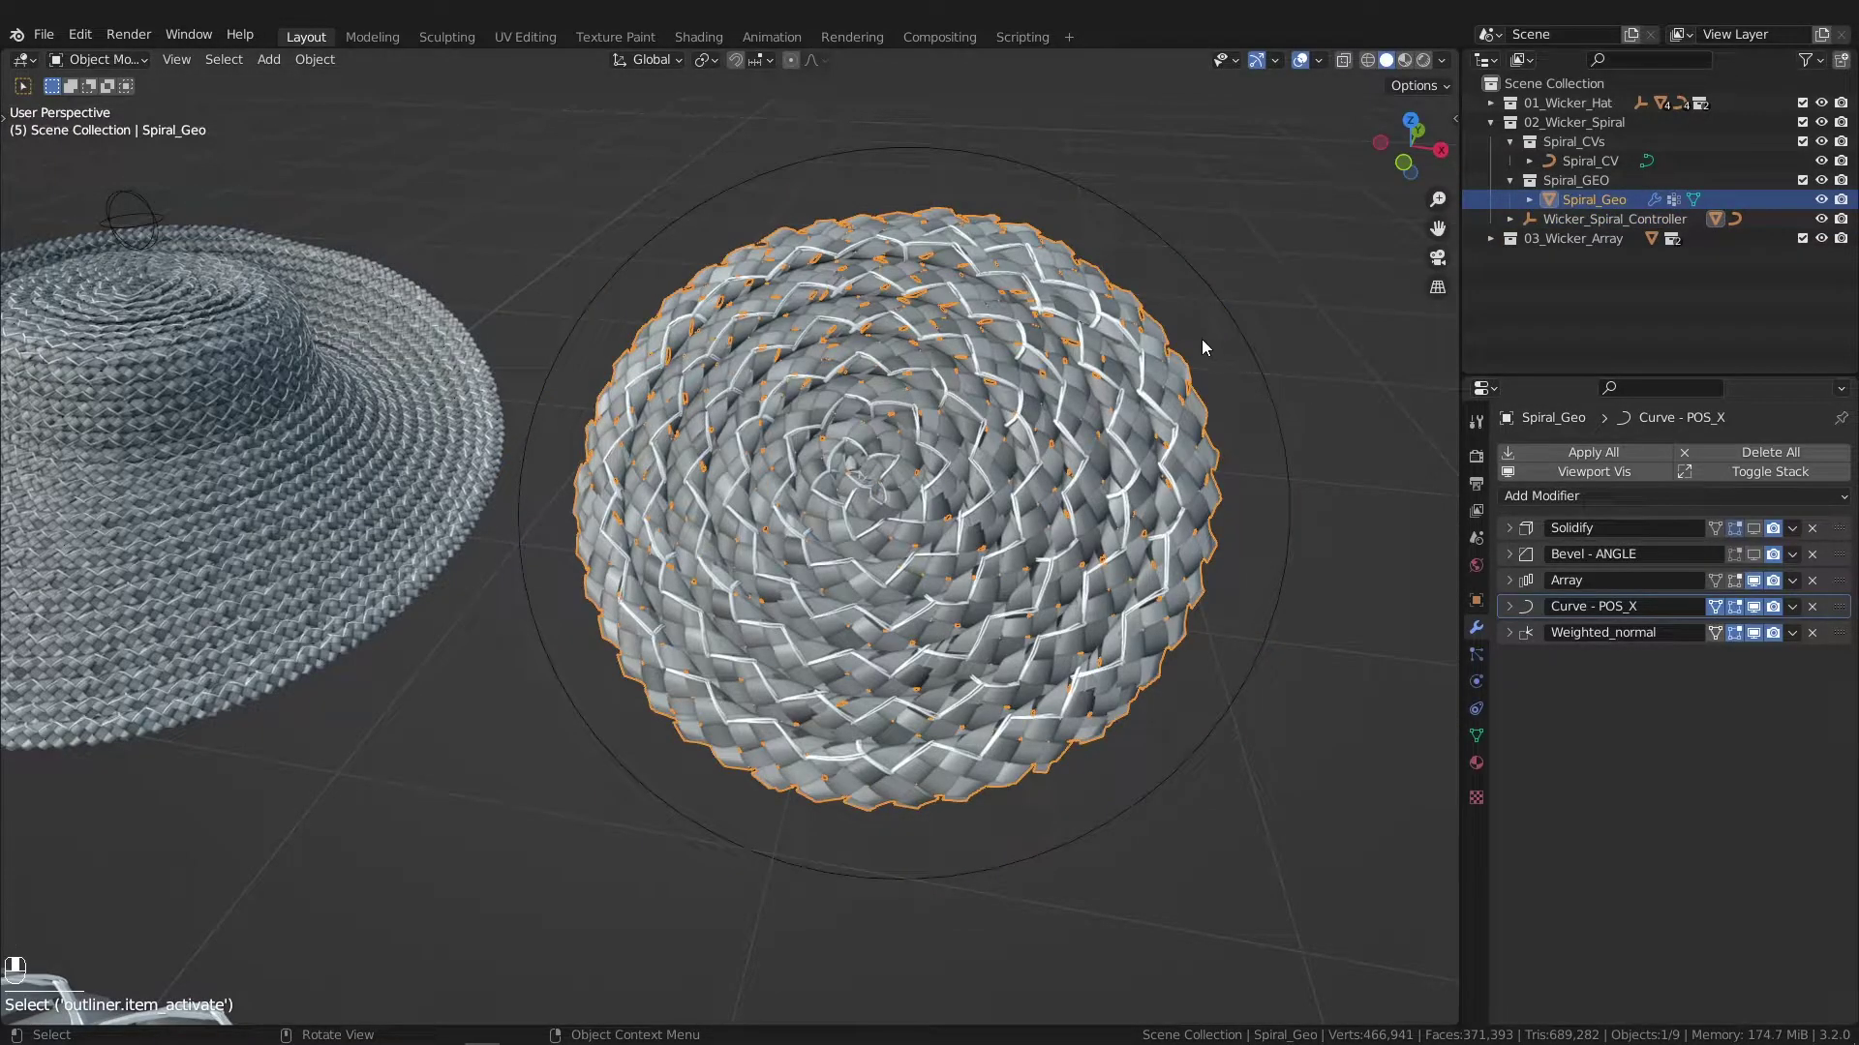
key("g")
left_click(1424, 238)
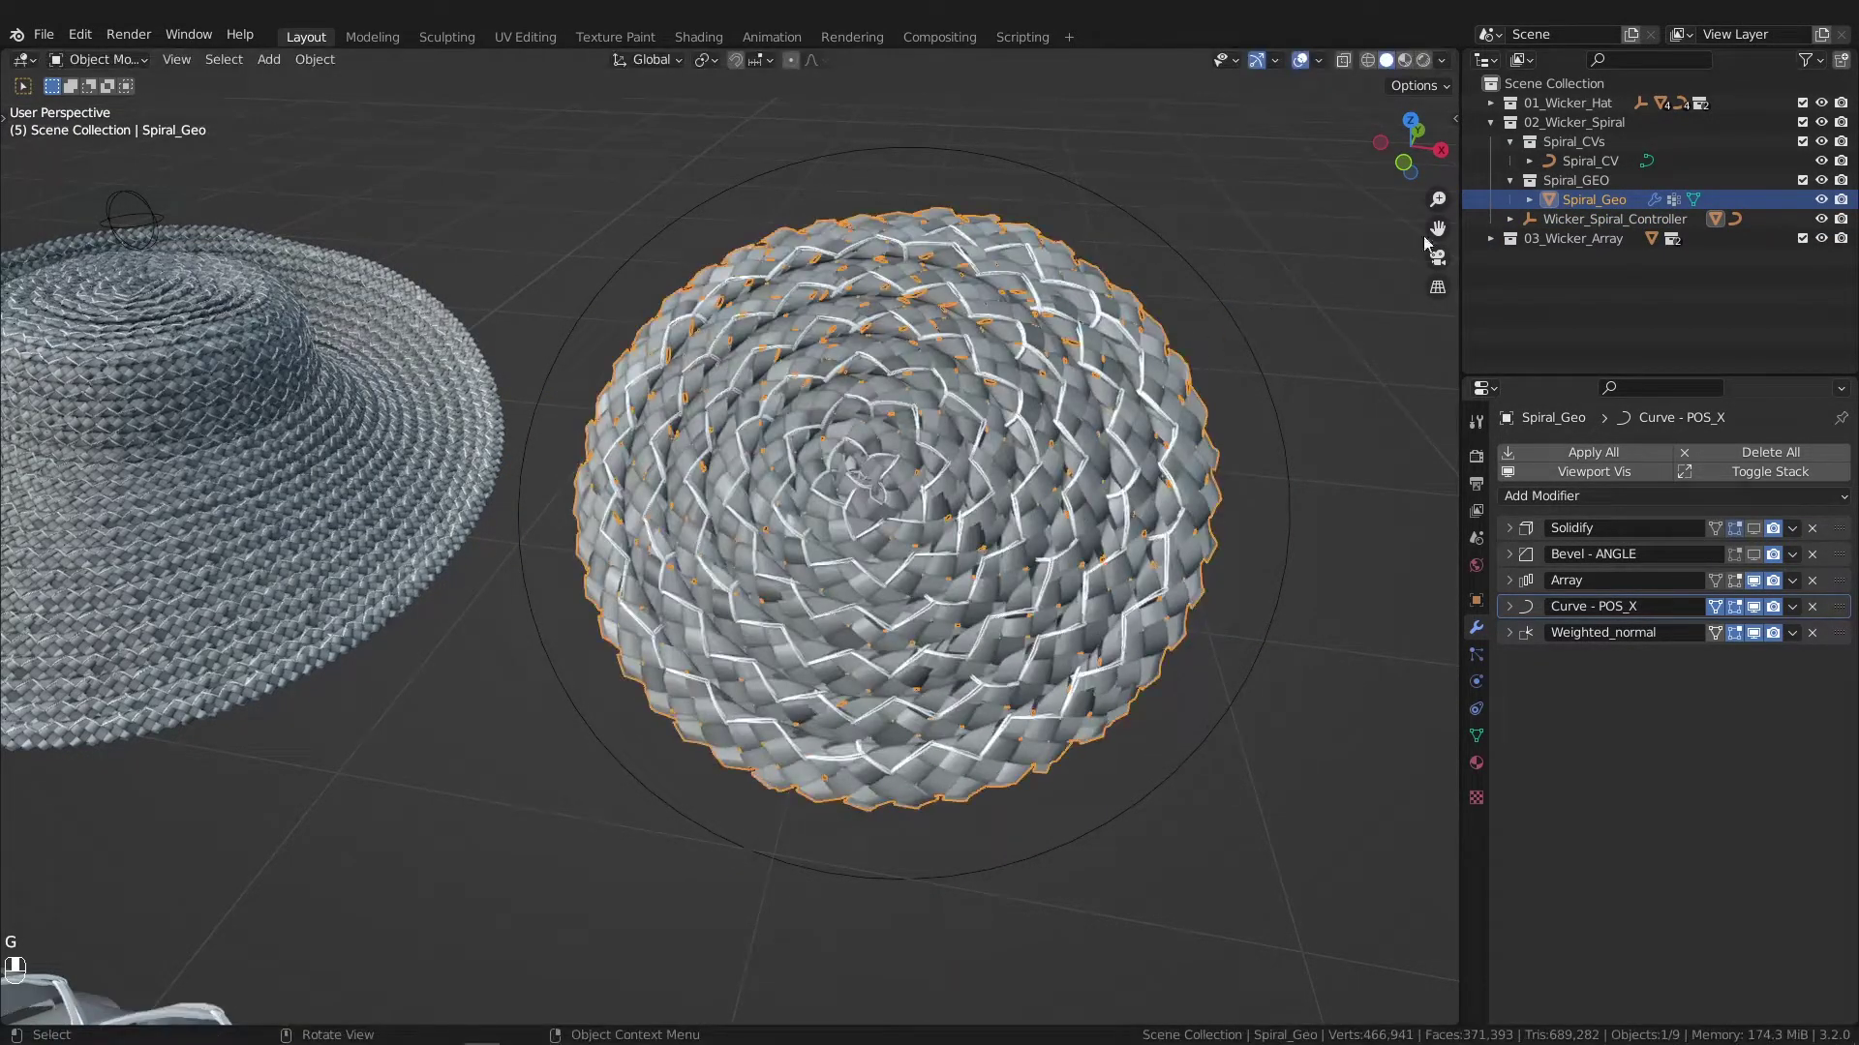
left_click(1618, 159)
key("g")
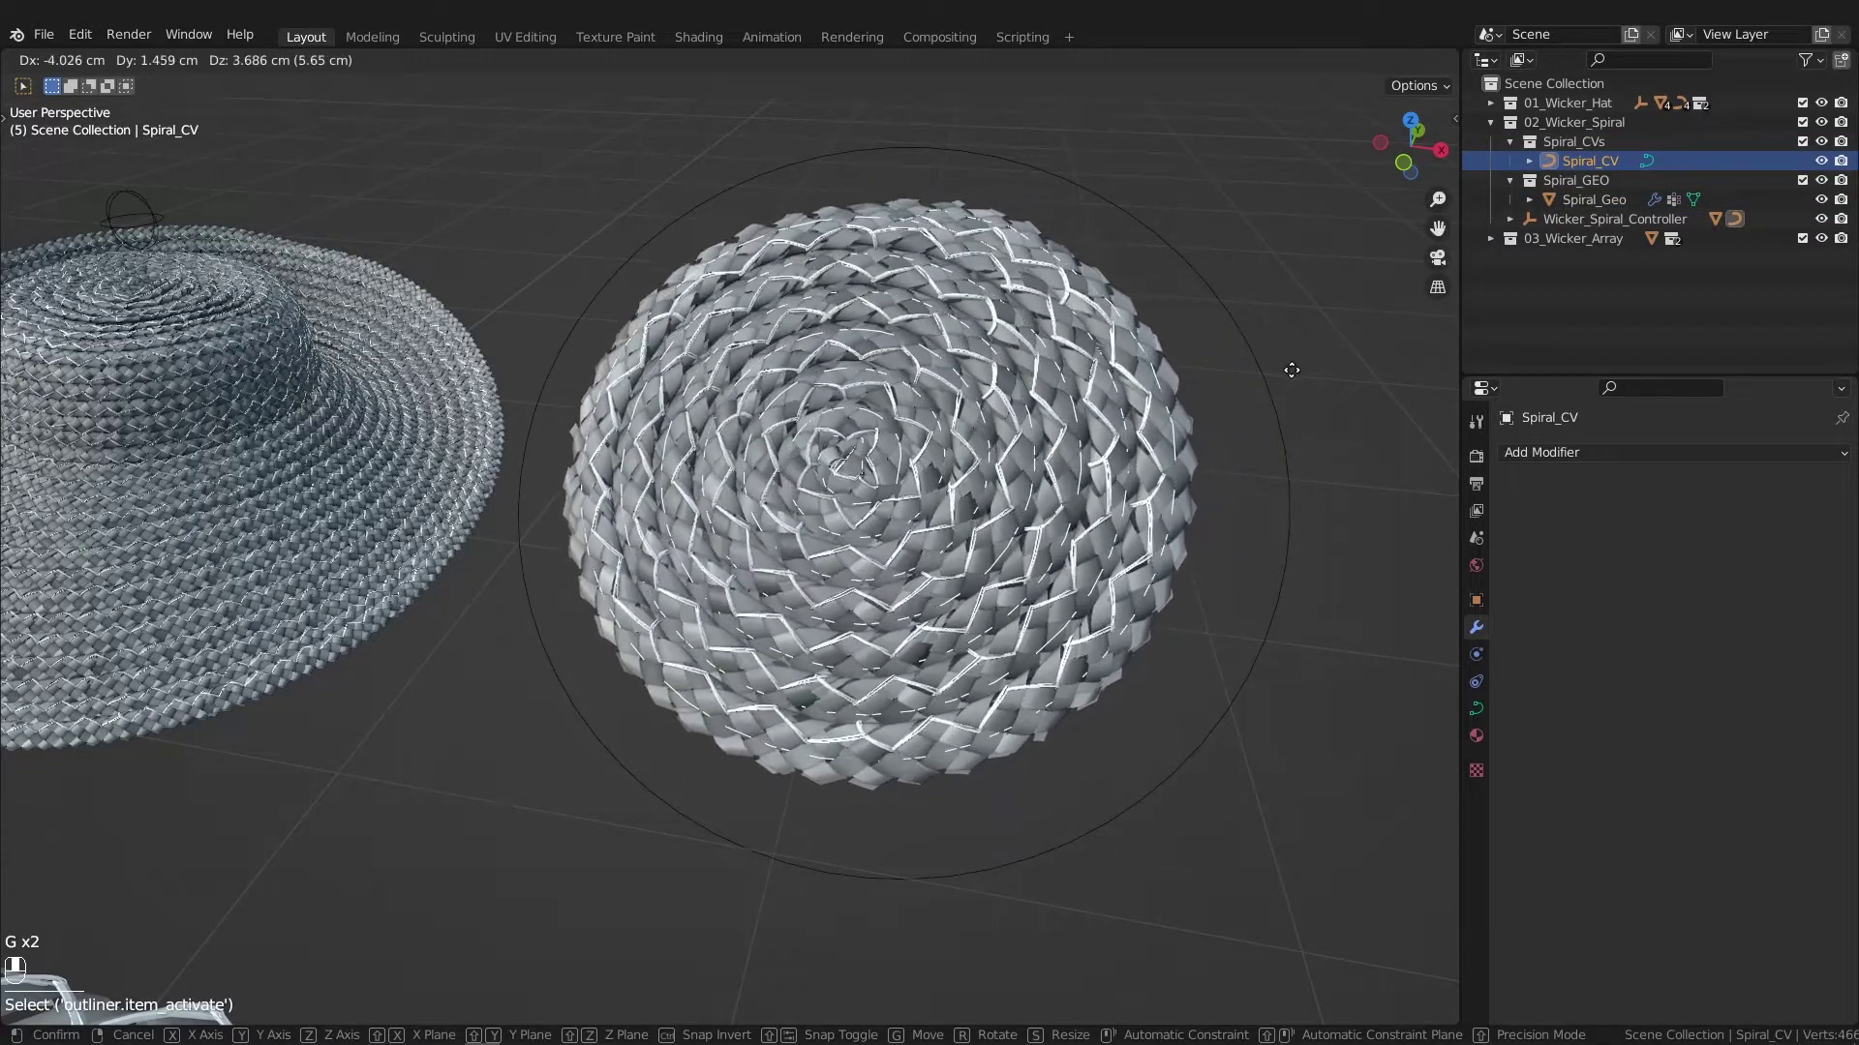
left_click(1303, 346)
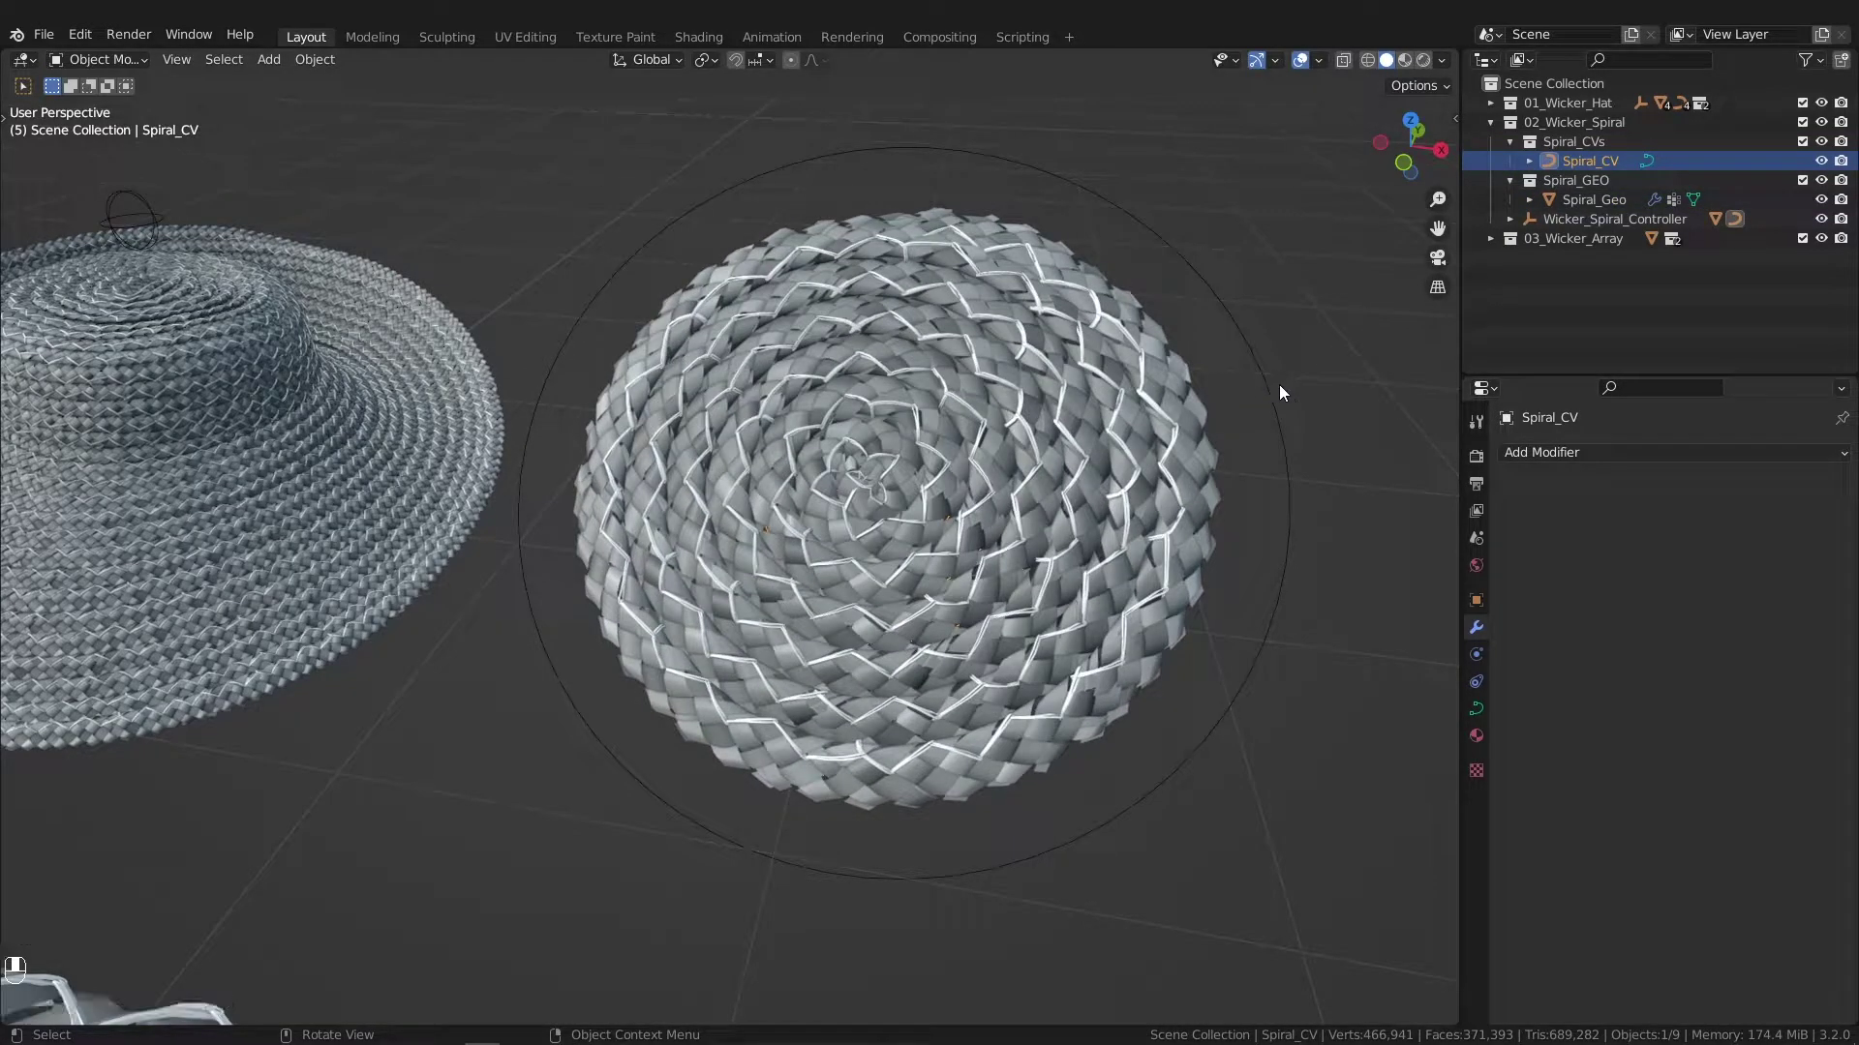
left_click(1191, 462)
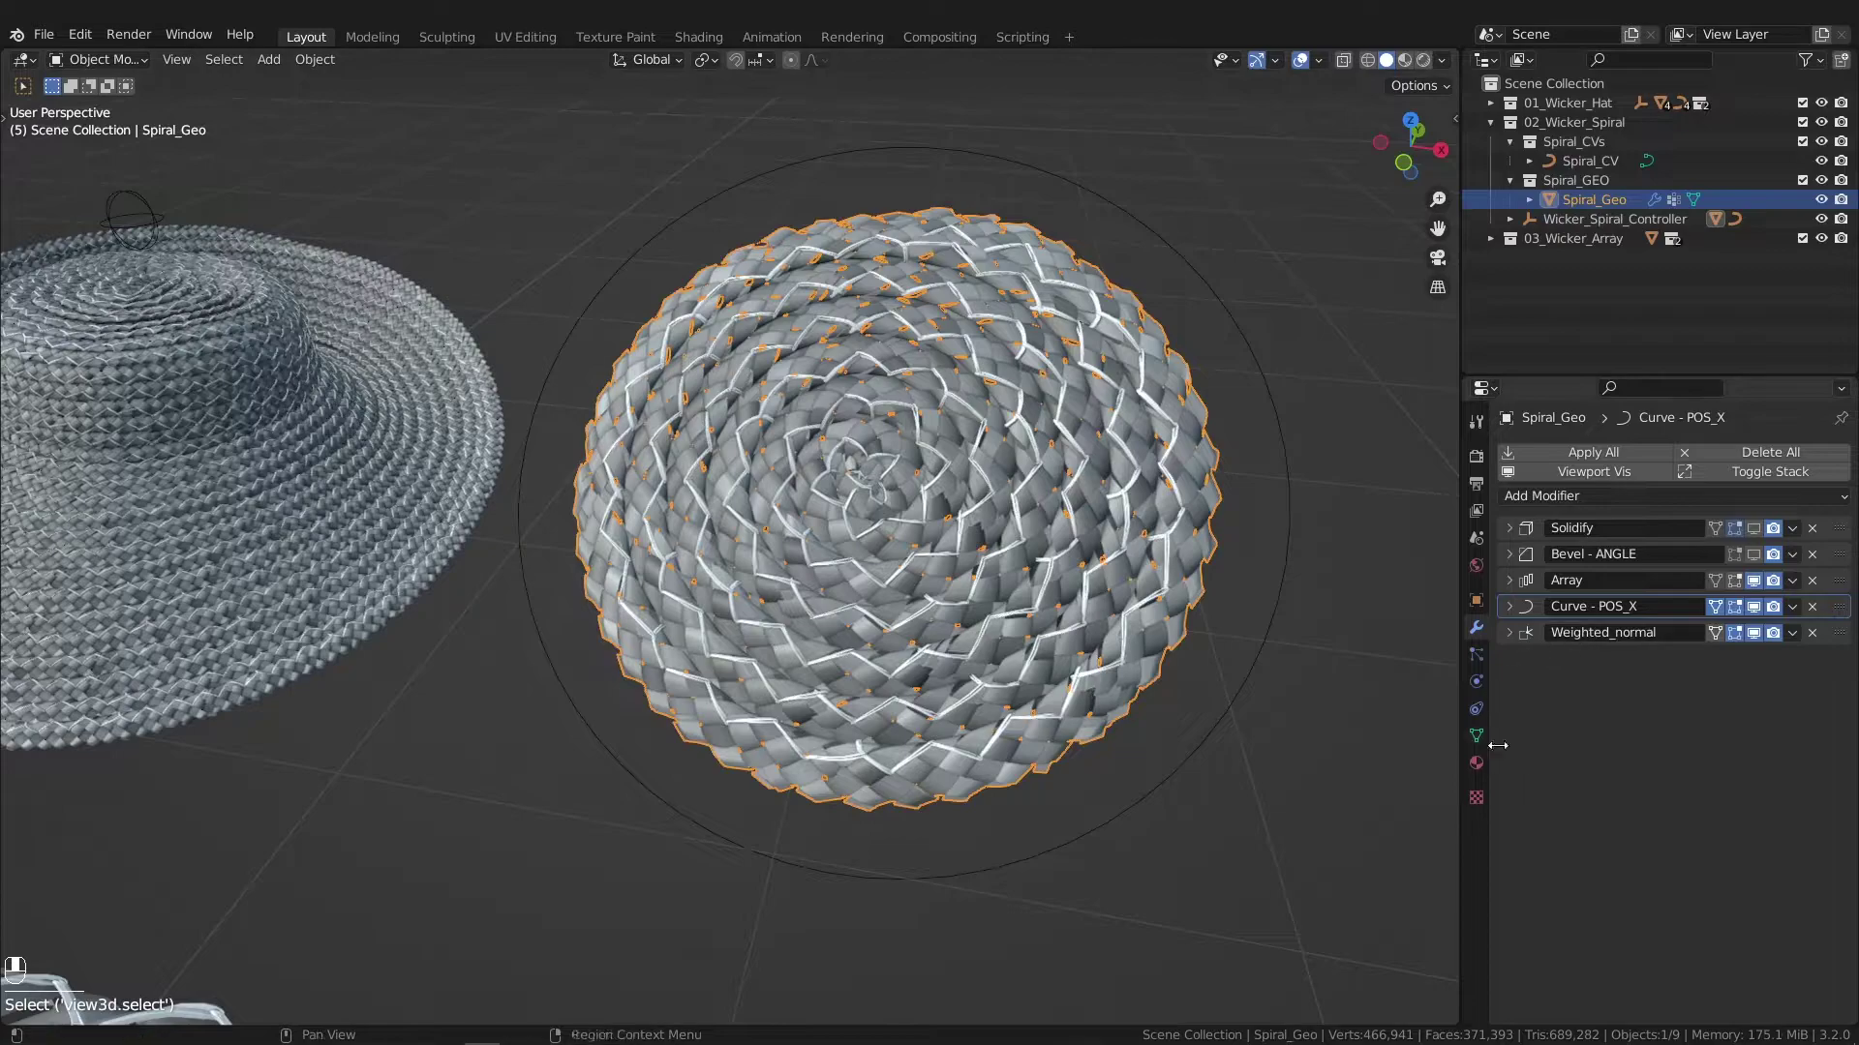
left_click(1477, 766)
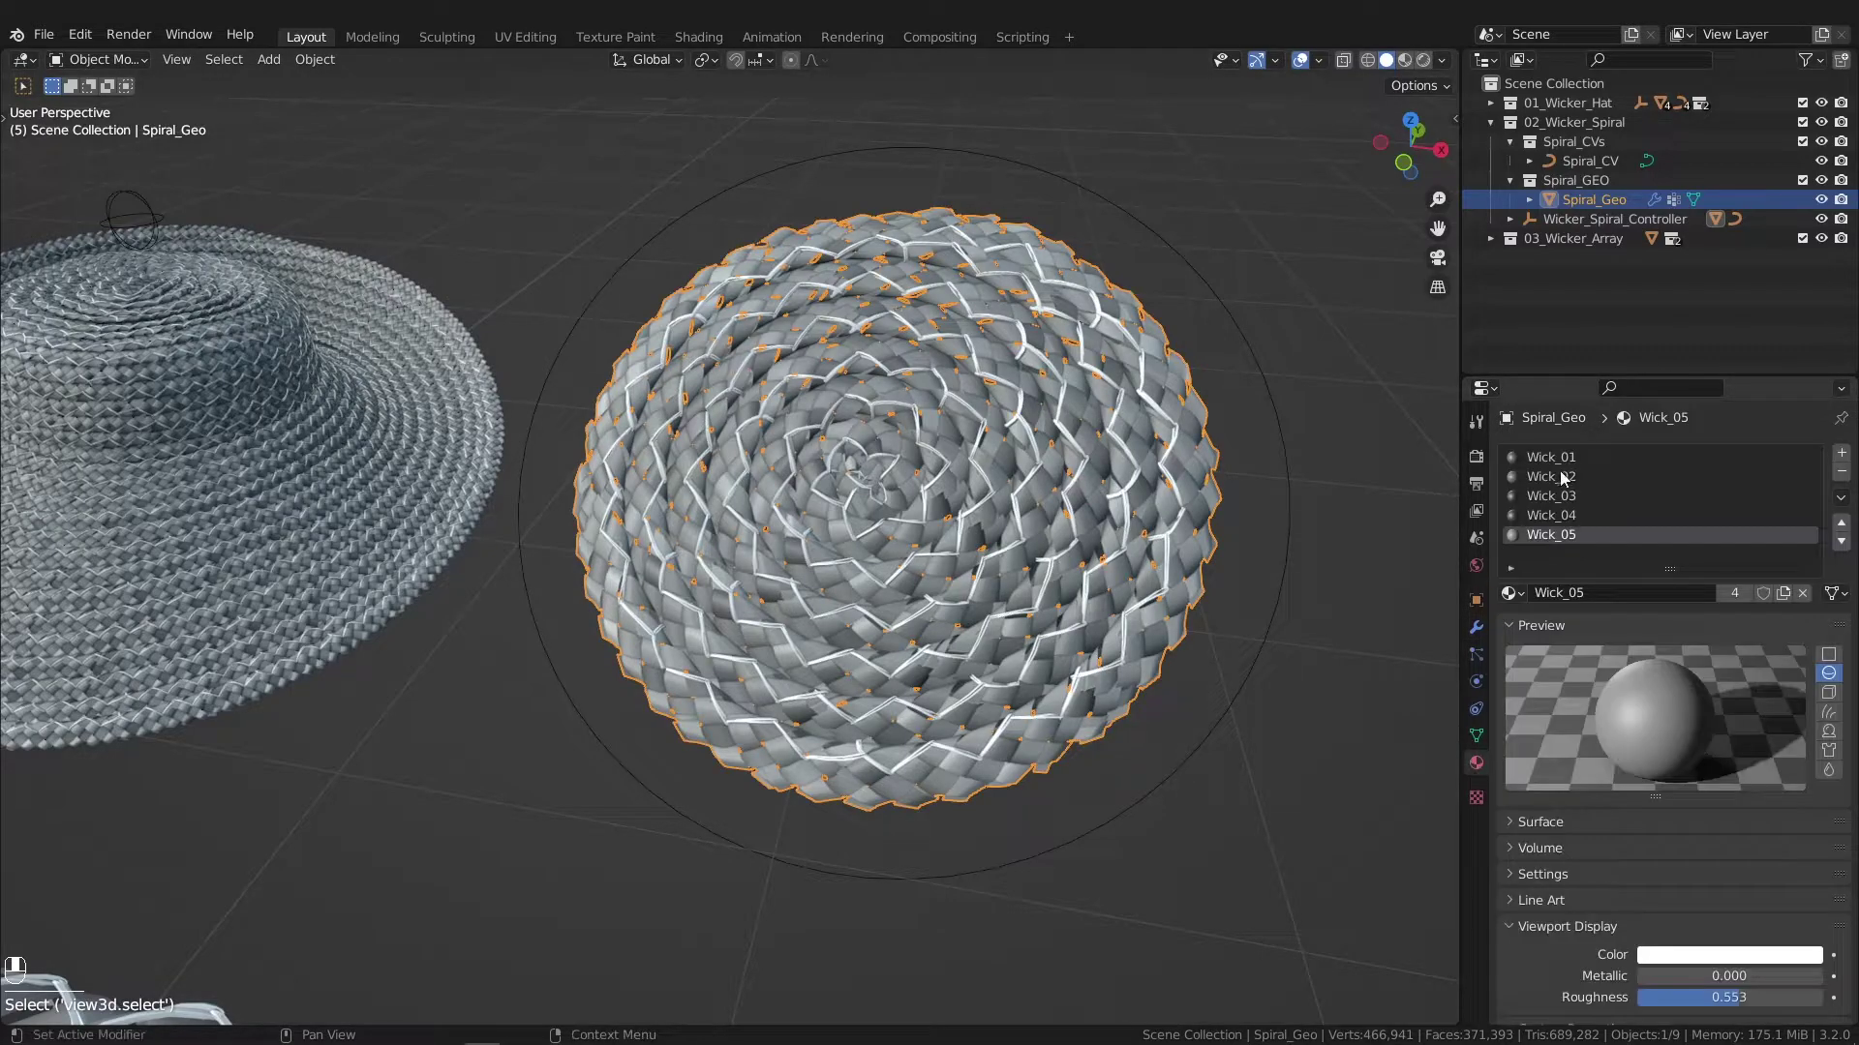
left_click(1710, 956)
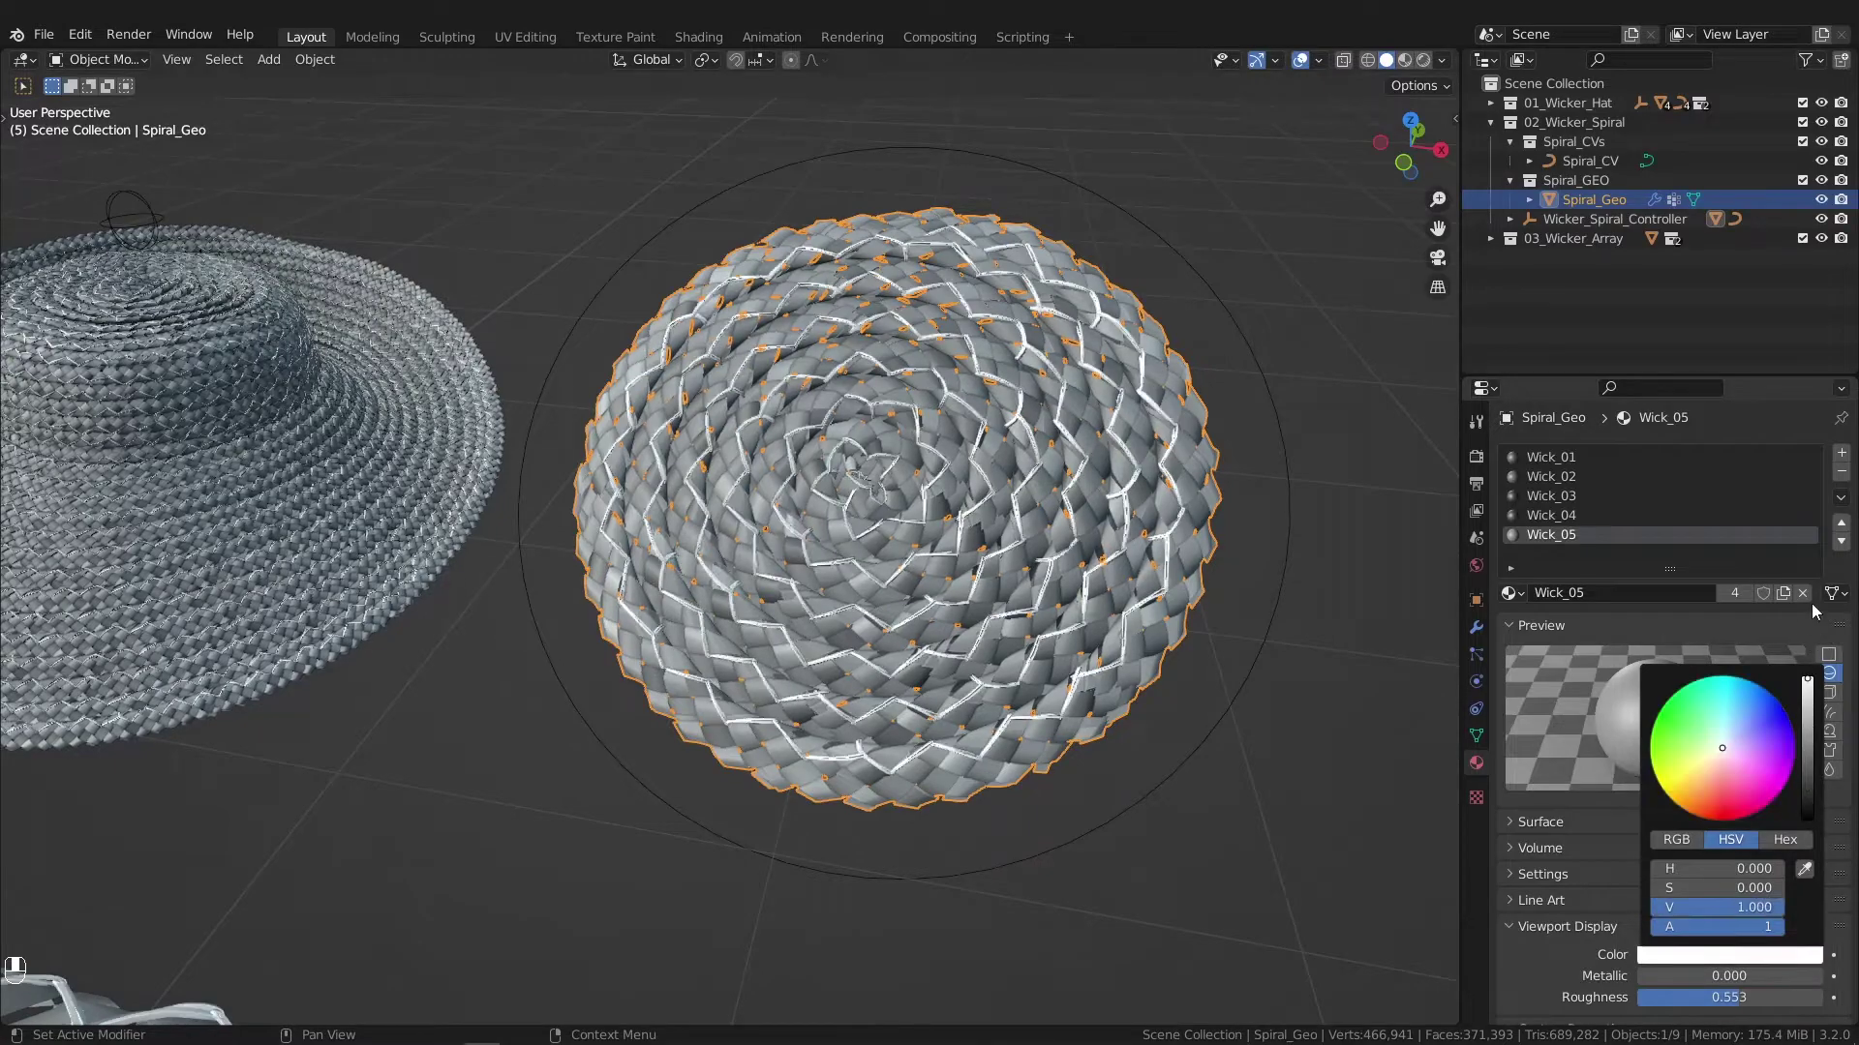
left_click(1444, 60)
left_click(1421, 304)
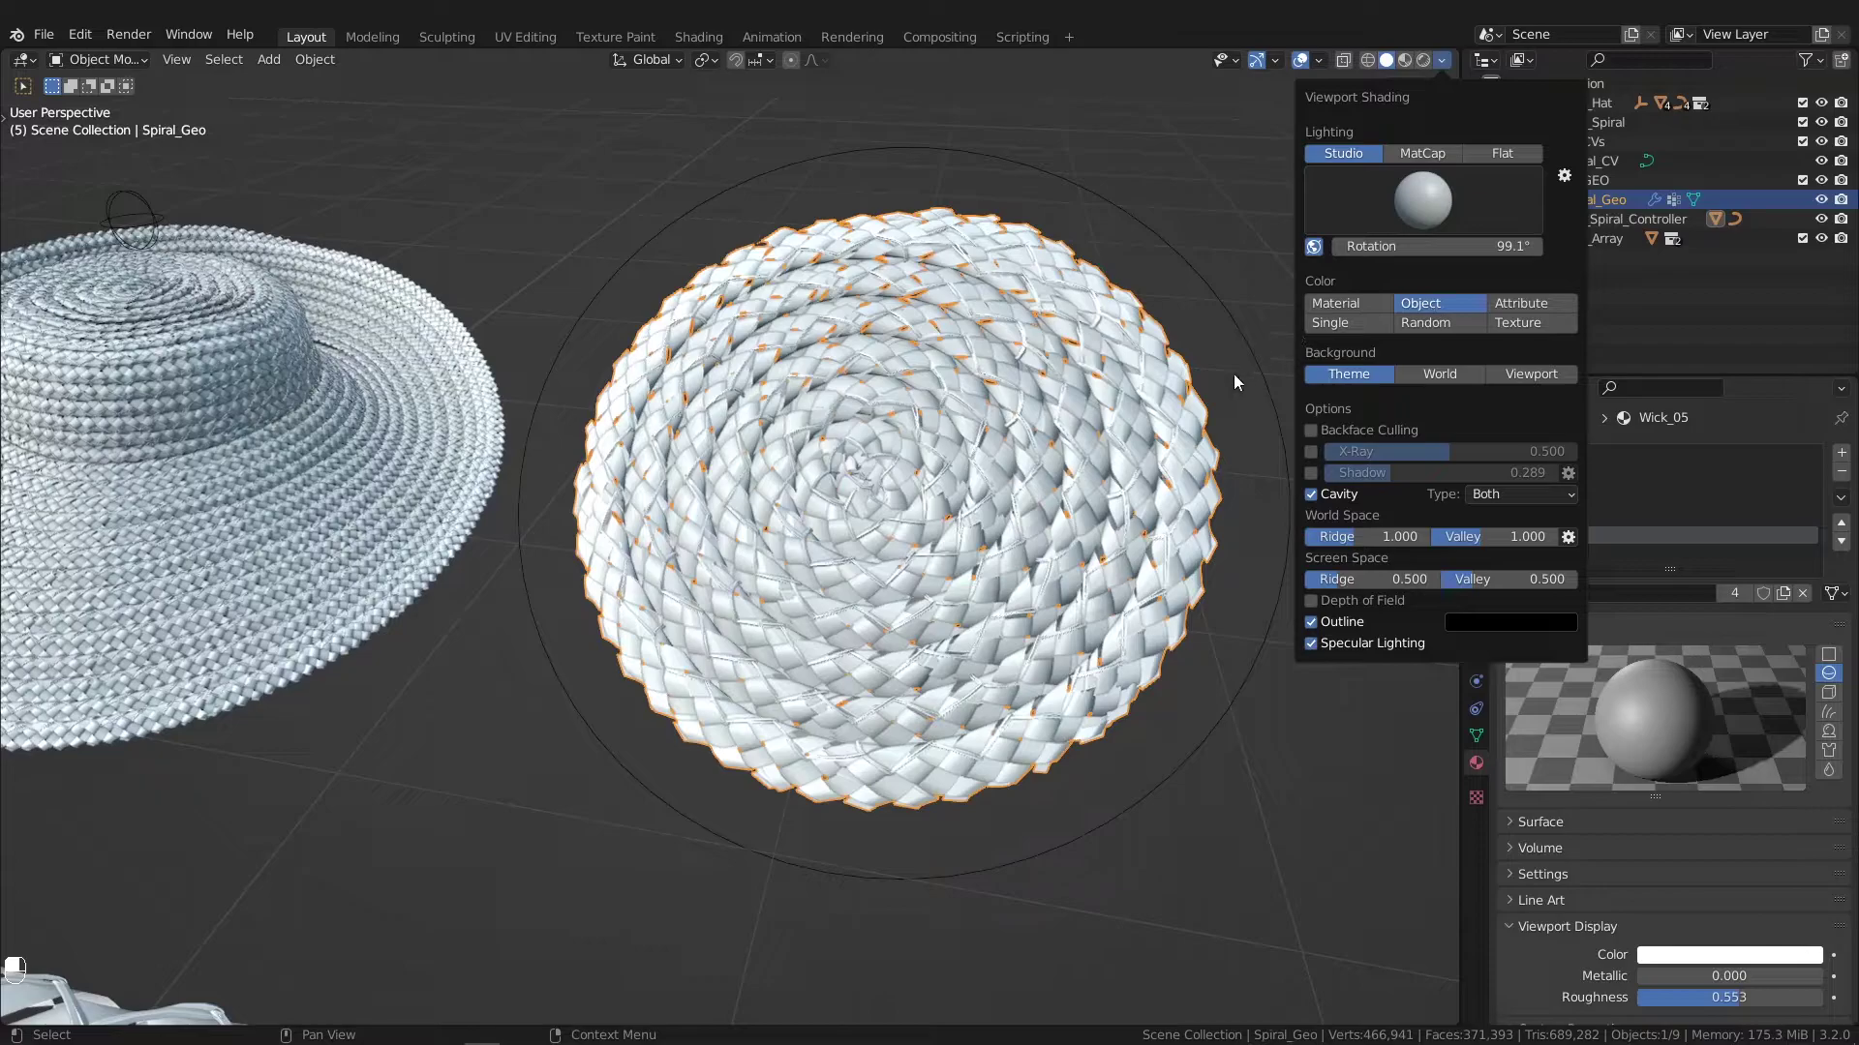
left_click(1444, 60)
left_click(1367, 305)
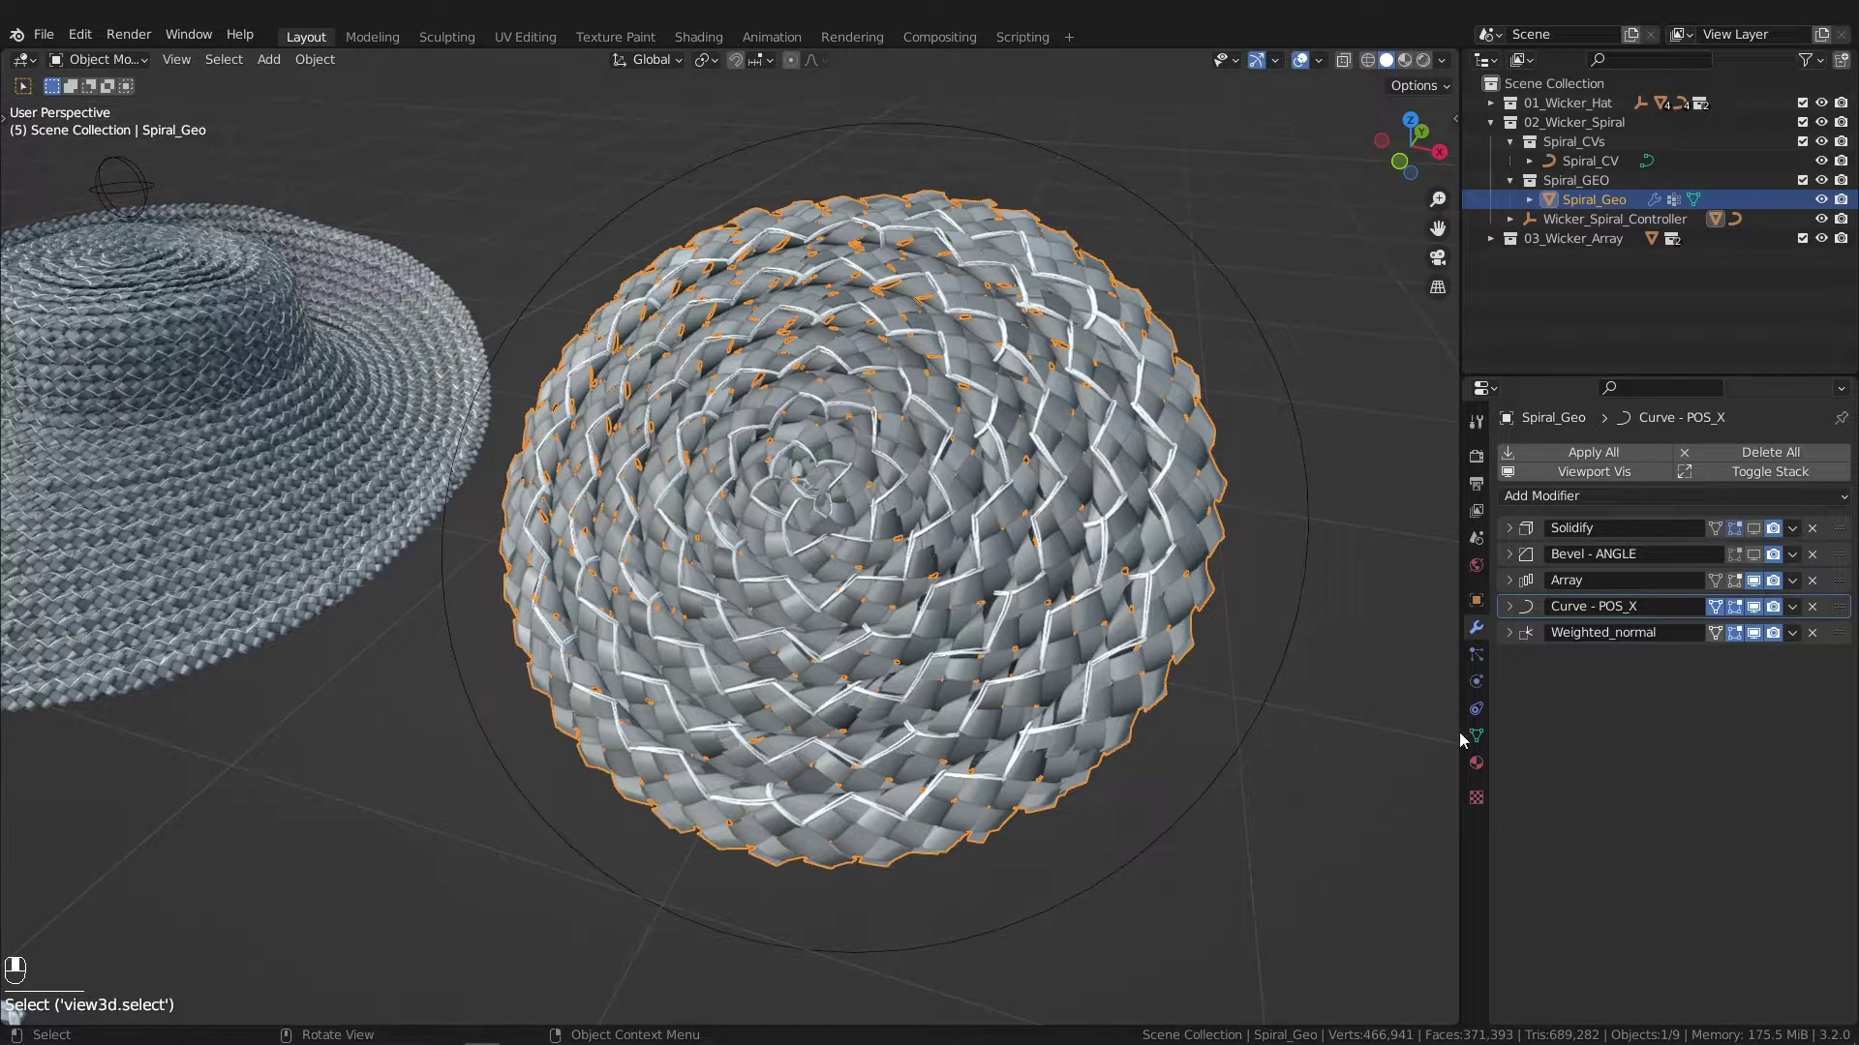
Step: Toggle Solidify, Bevel - ANGLE and Array viewport display on the reselected spiral mesh
left_click_drag(1753, 528, 1752, 555)
middle_click_drag(1041, 608, 1160, 555, "shift")
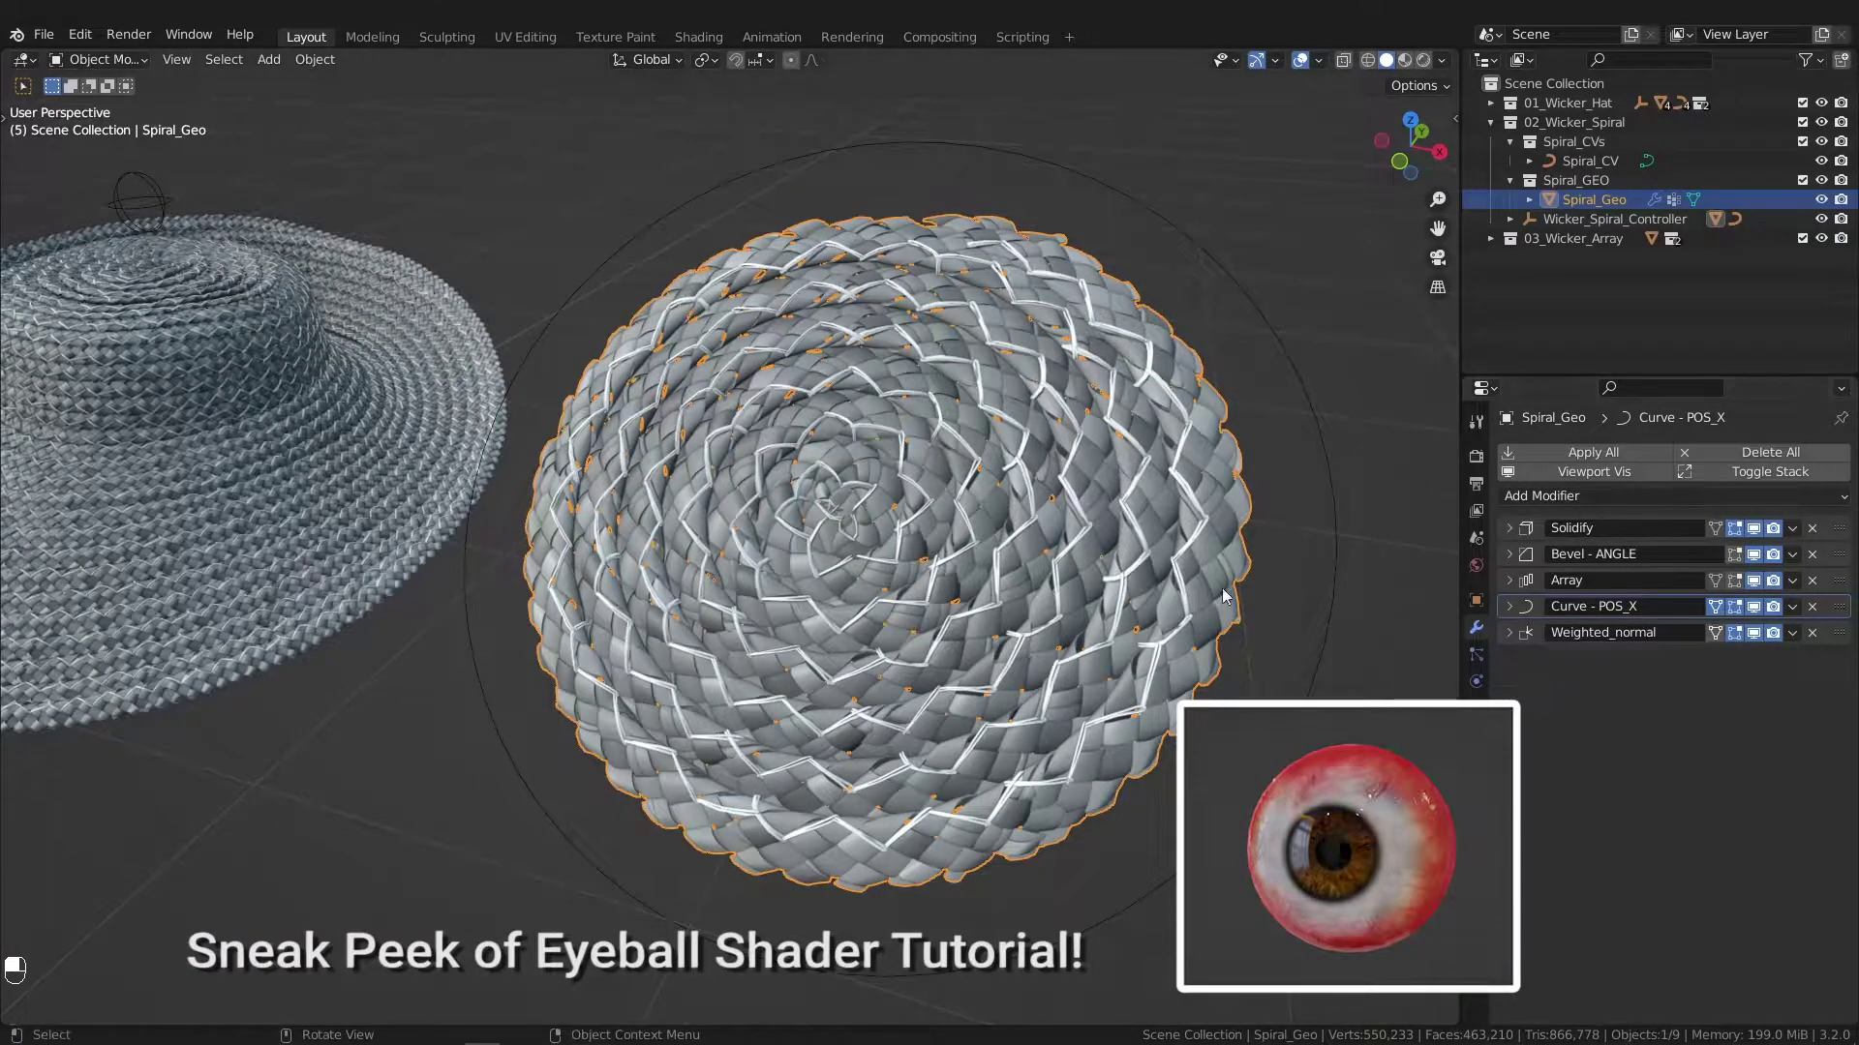
middle_click_drag(677, 531, 635, 513, "shift")
left_click(339, 428)
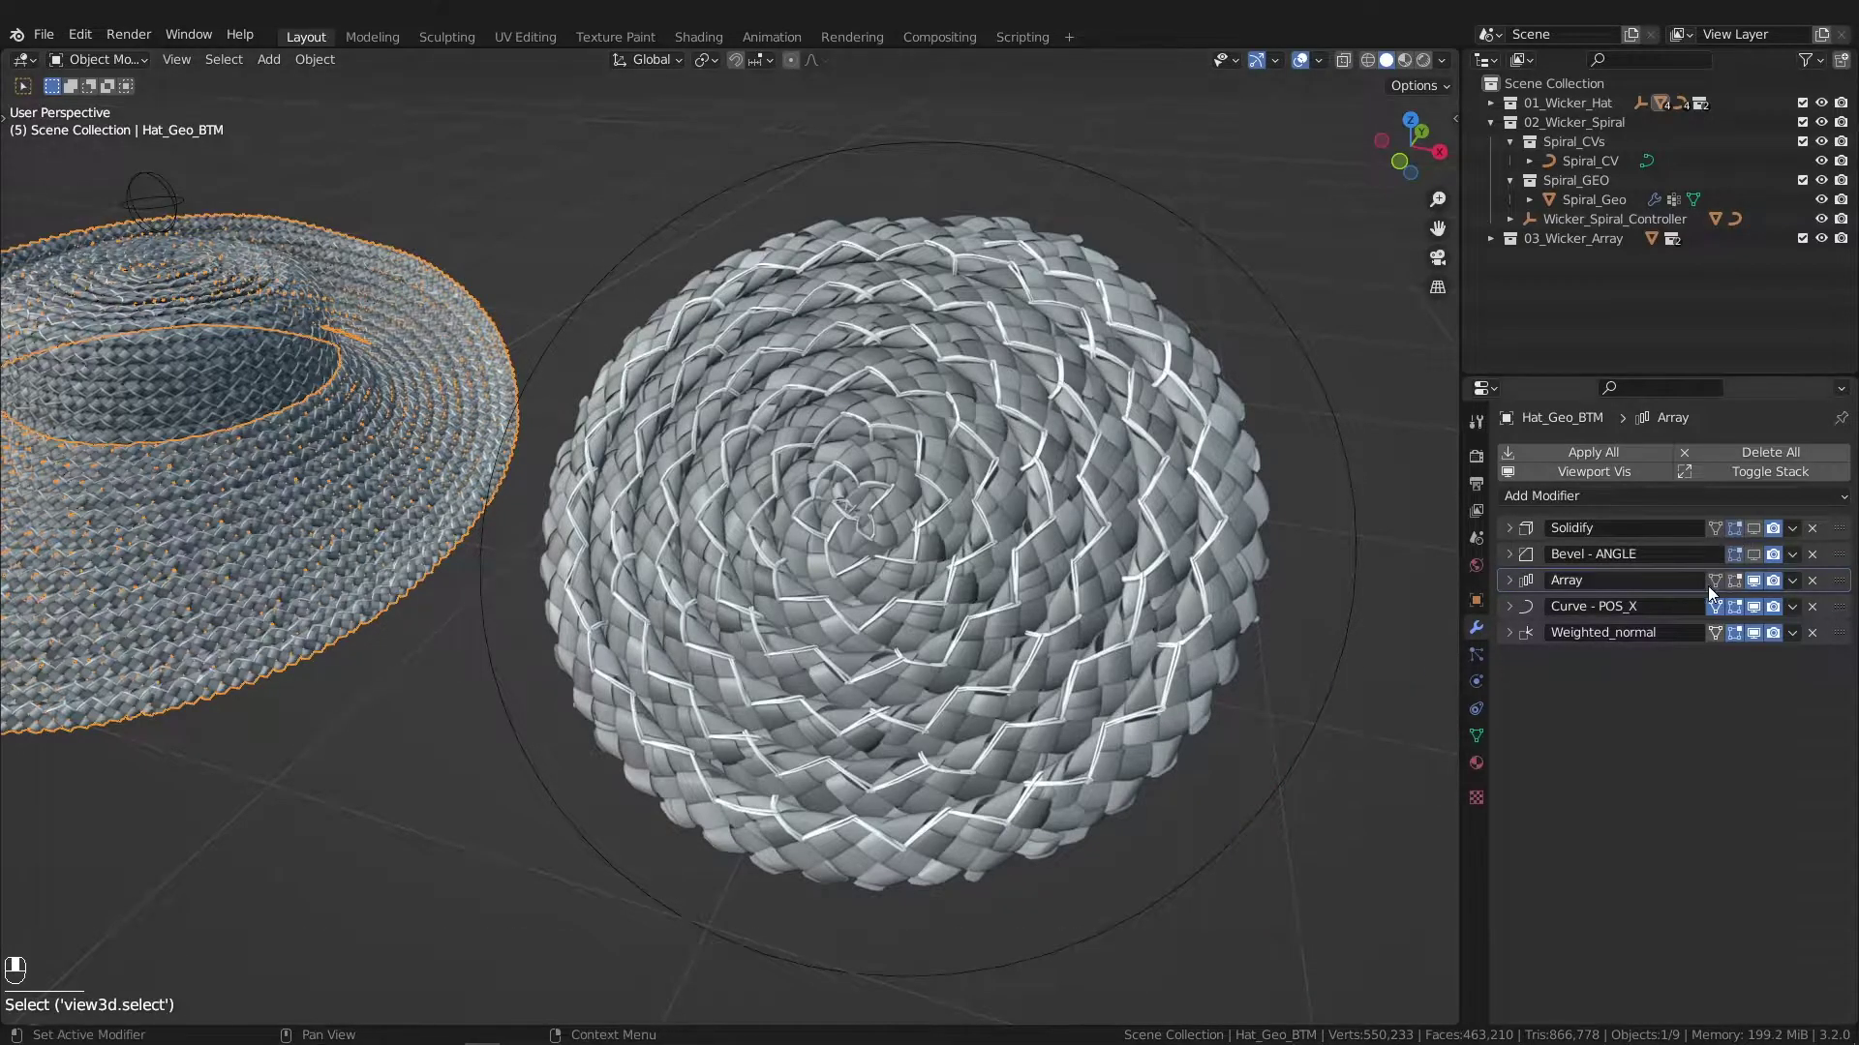
left_click(1171, 582)
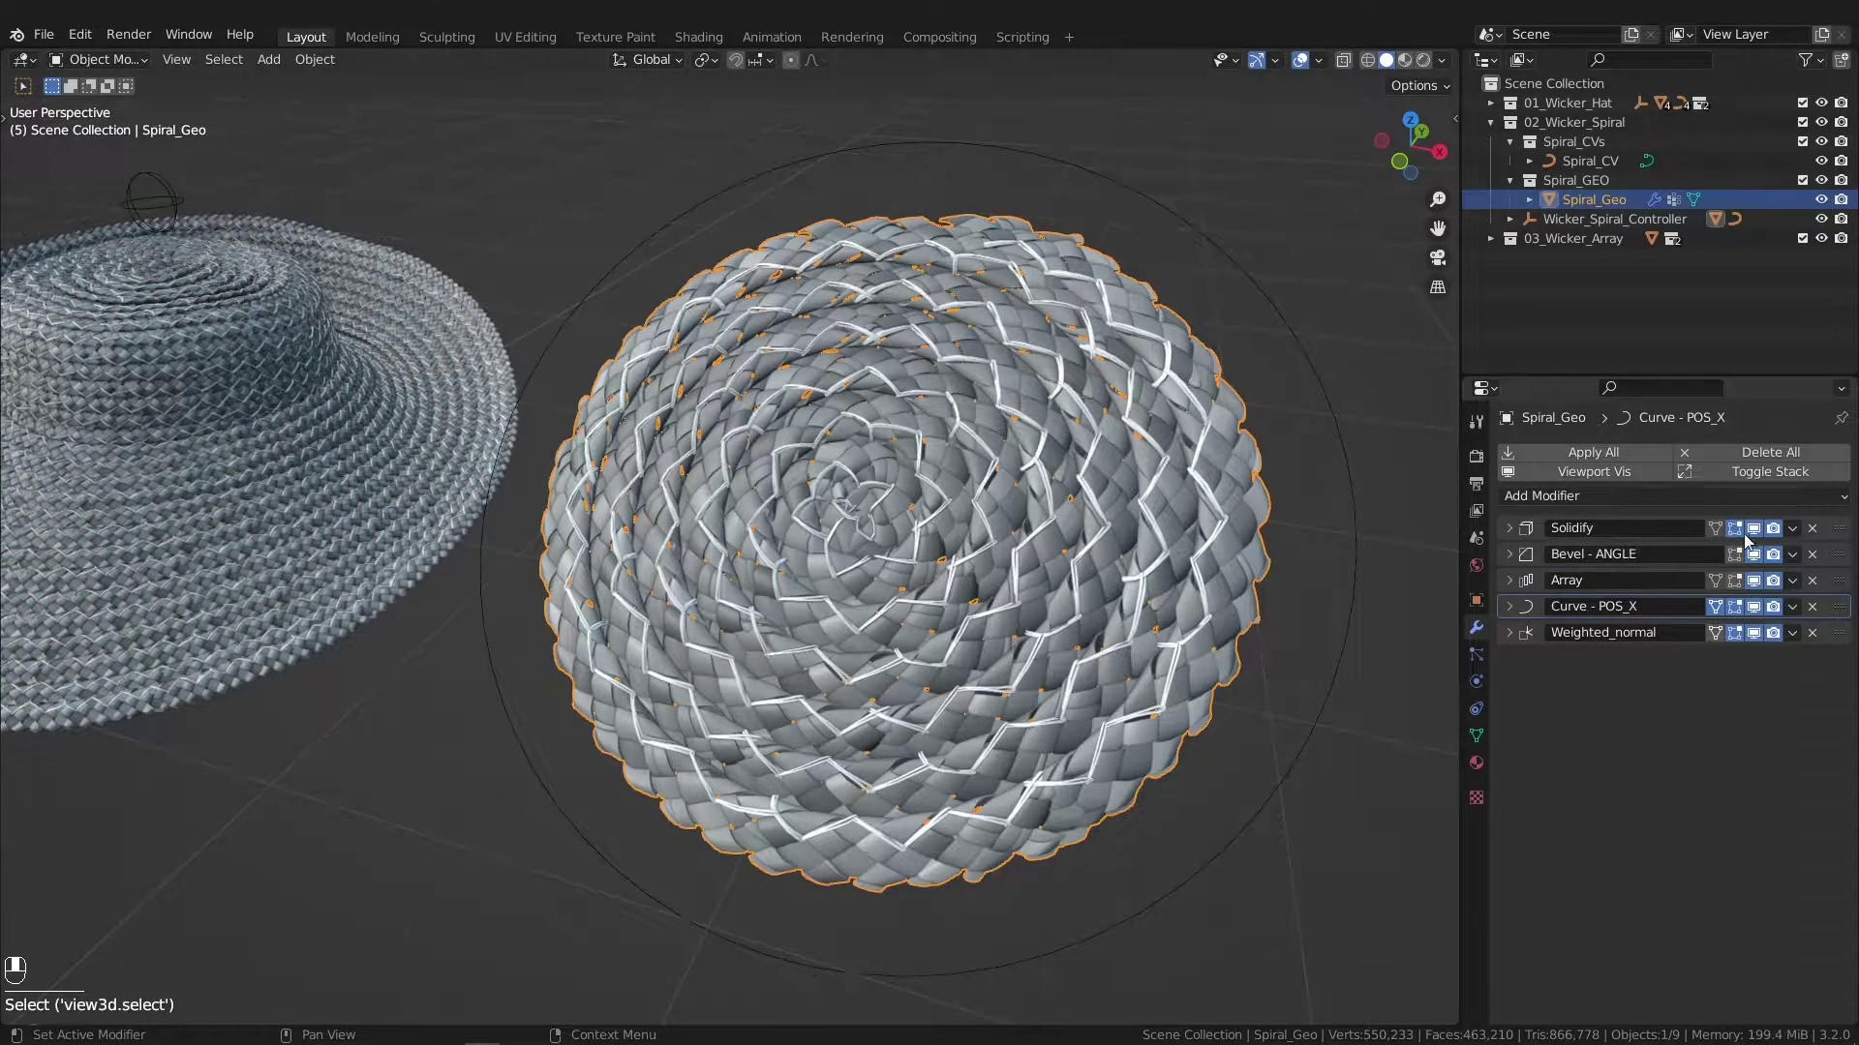
left_click(1754, 578)
left_click(1753, 555)
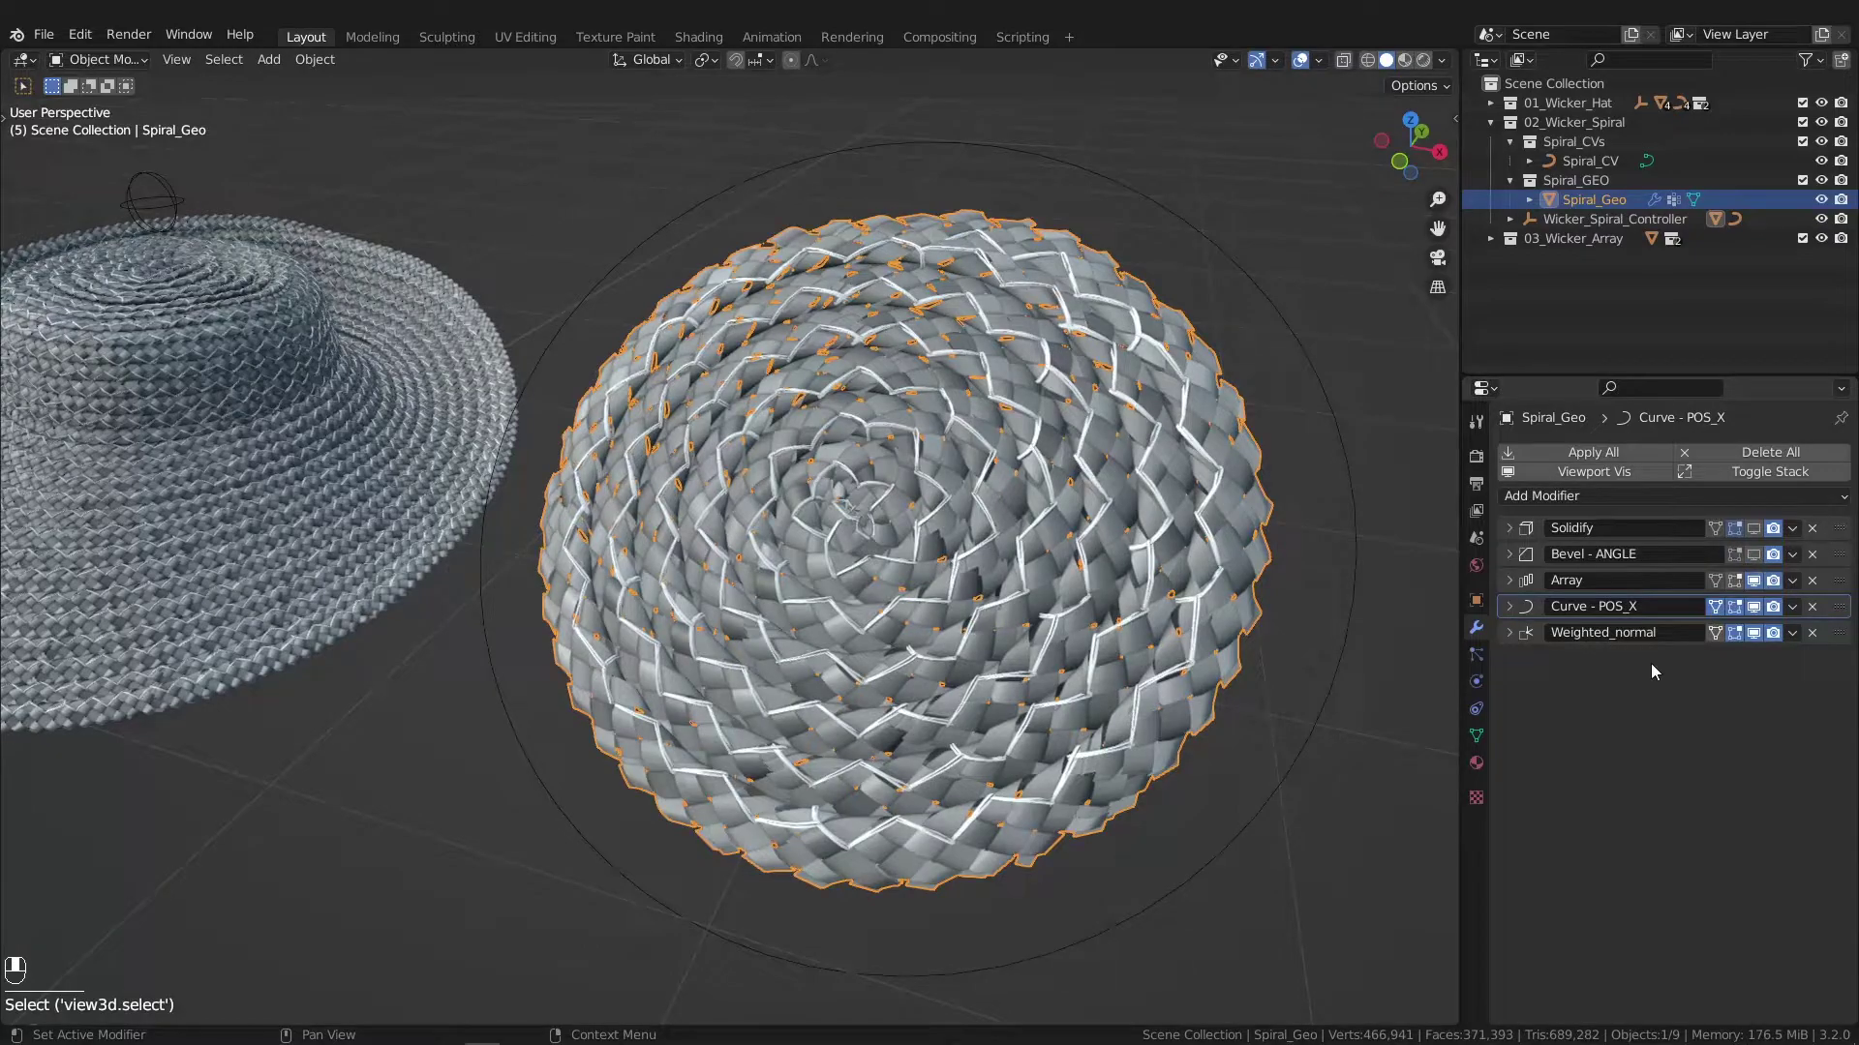
Step: Peek at the Weighted_normal settings, then deselect and reselect the spiral mesh
left_click(1510, 633)
left_click(1510, 633)
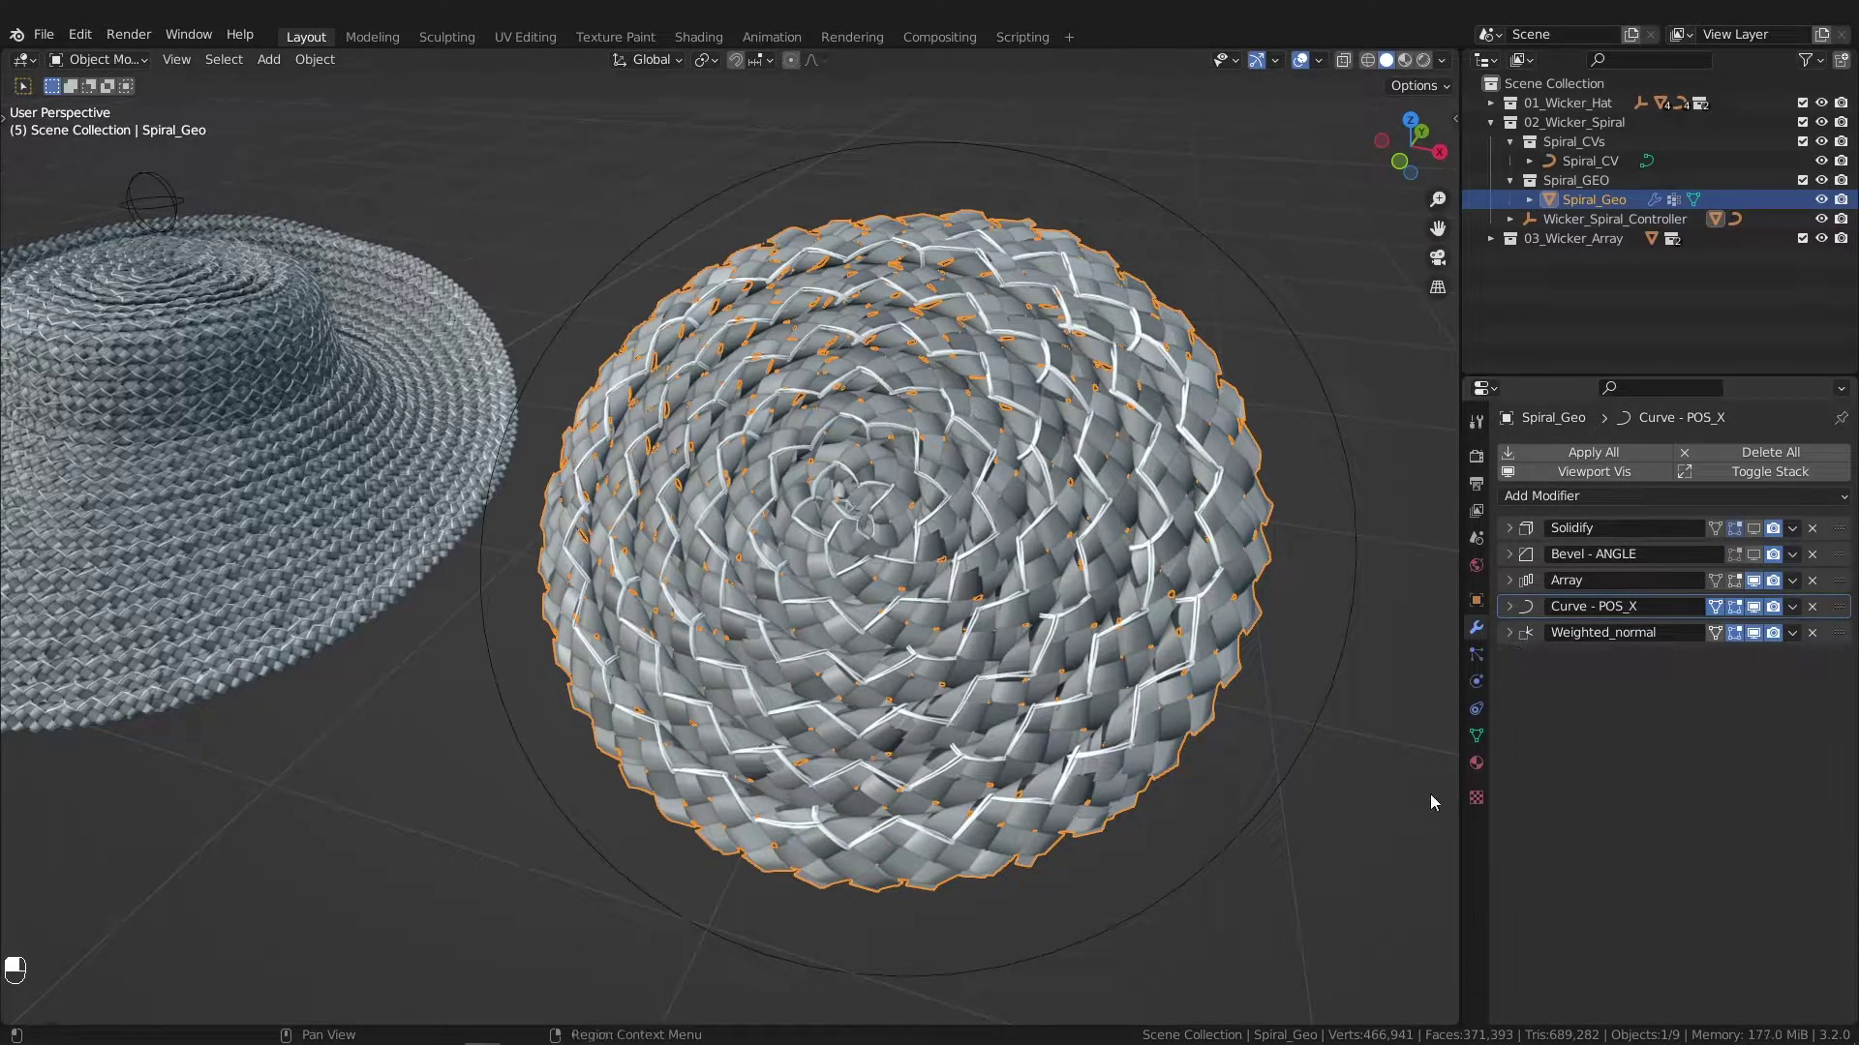
middle_click_drag(1164, 699, 1220, 699)
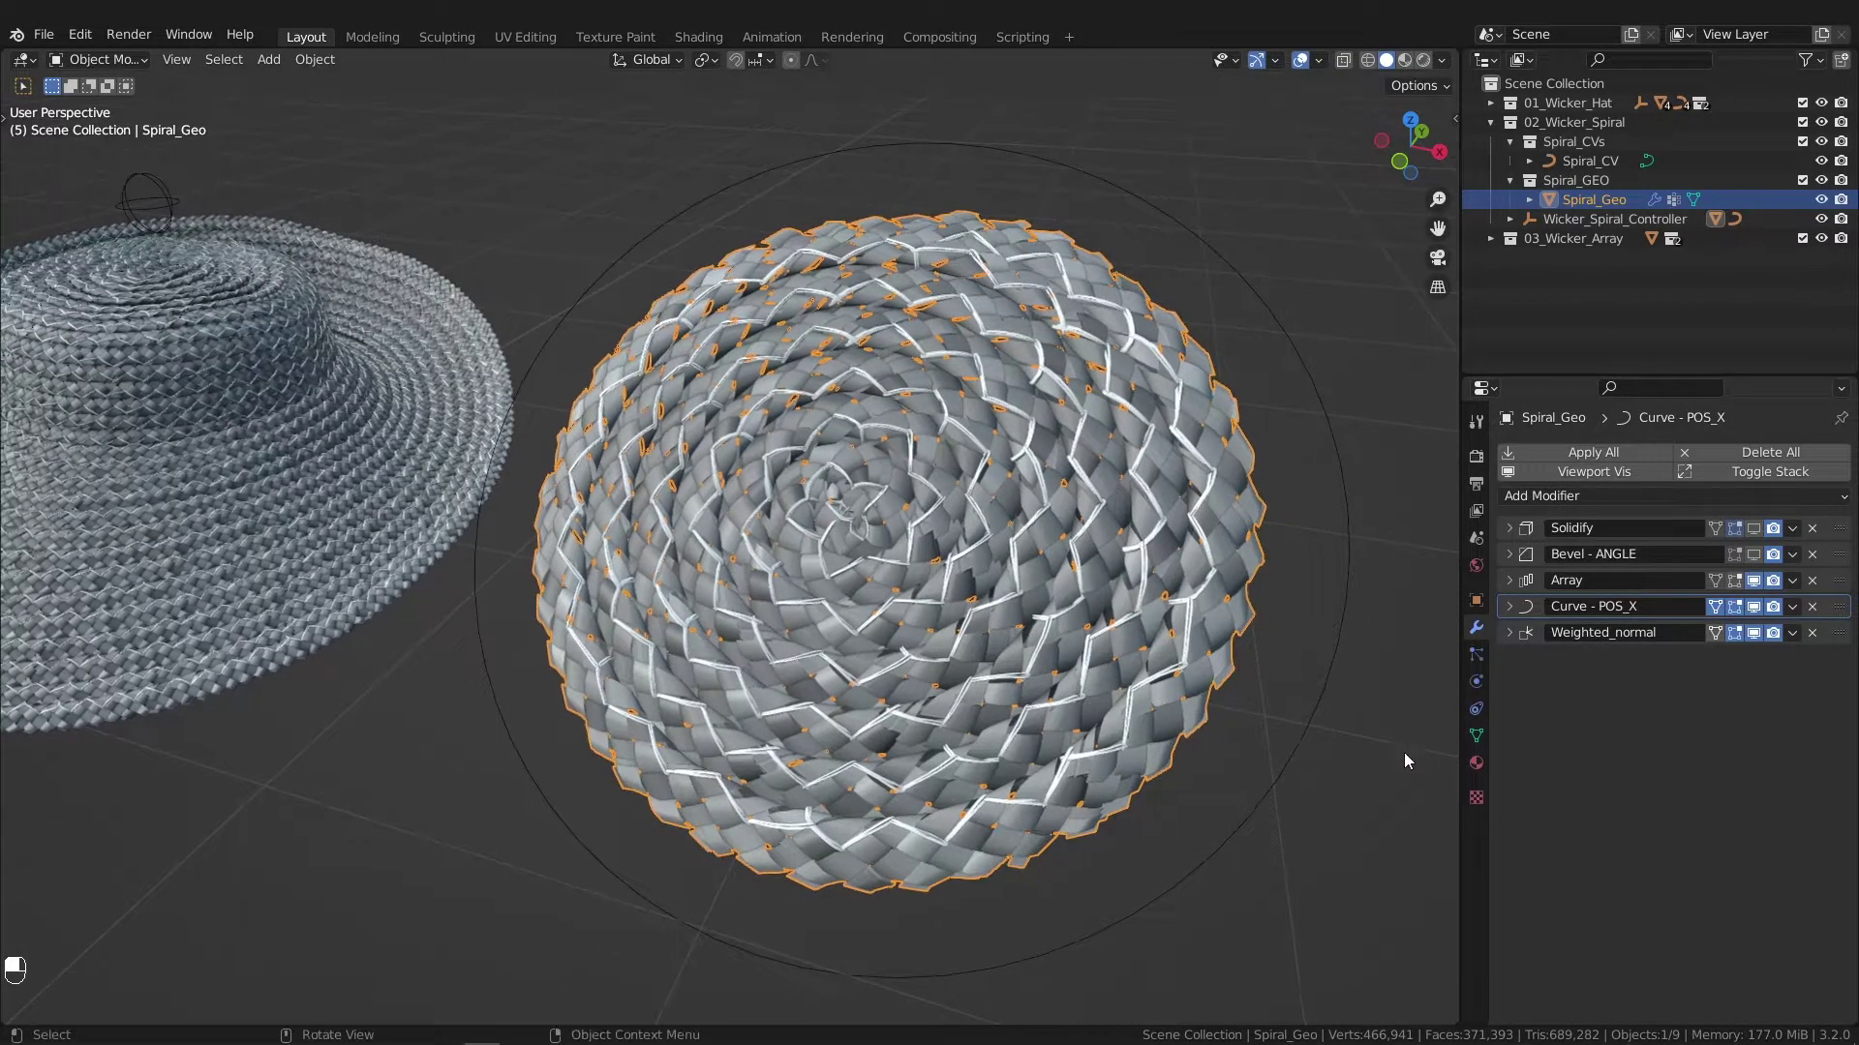
left_click(1361, 774)
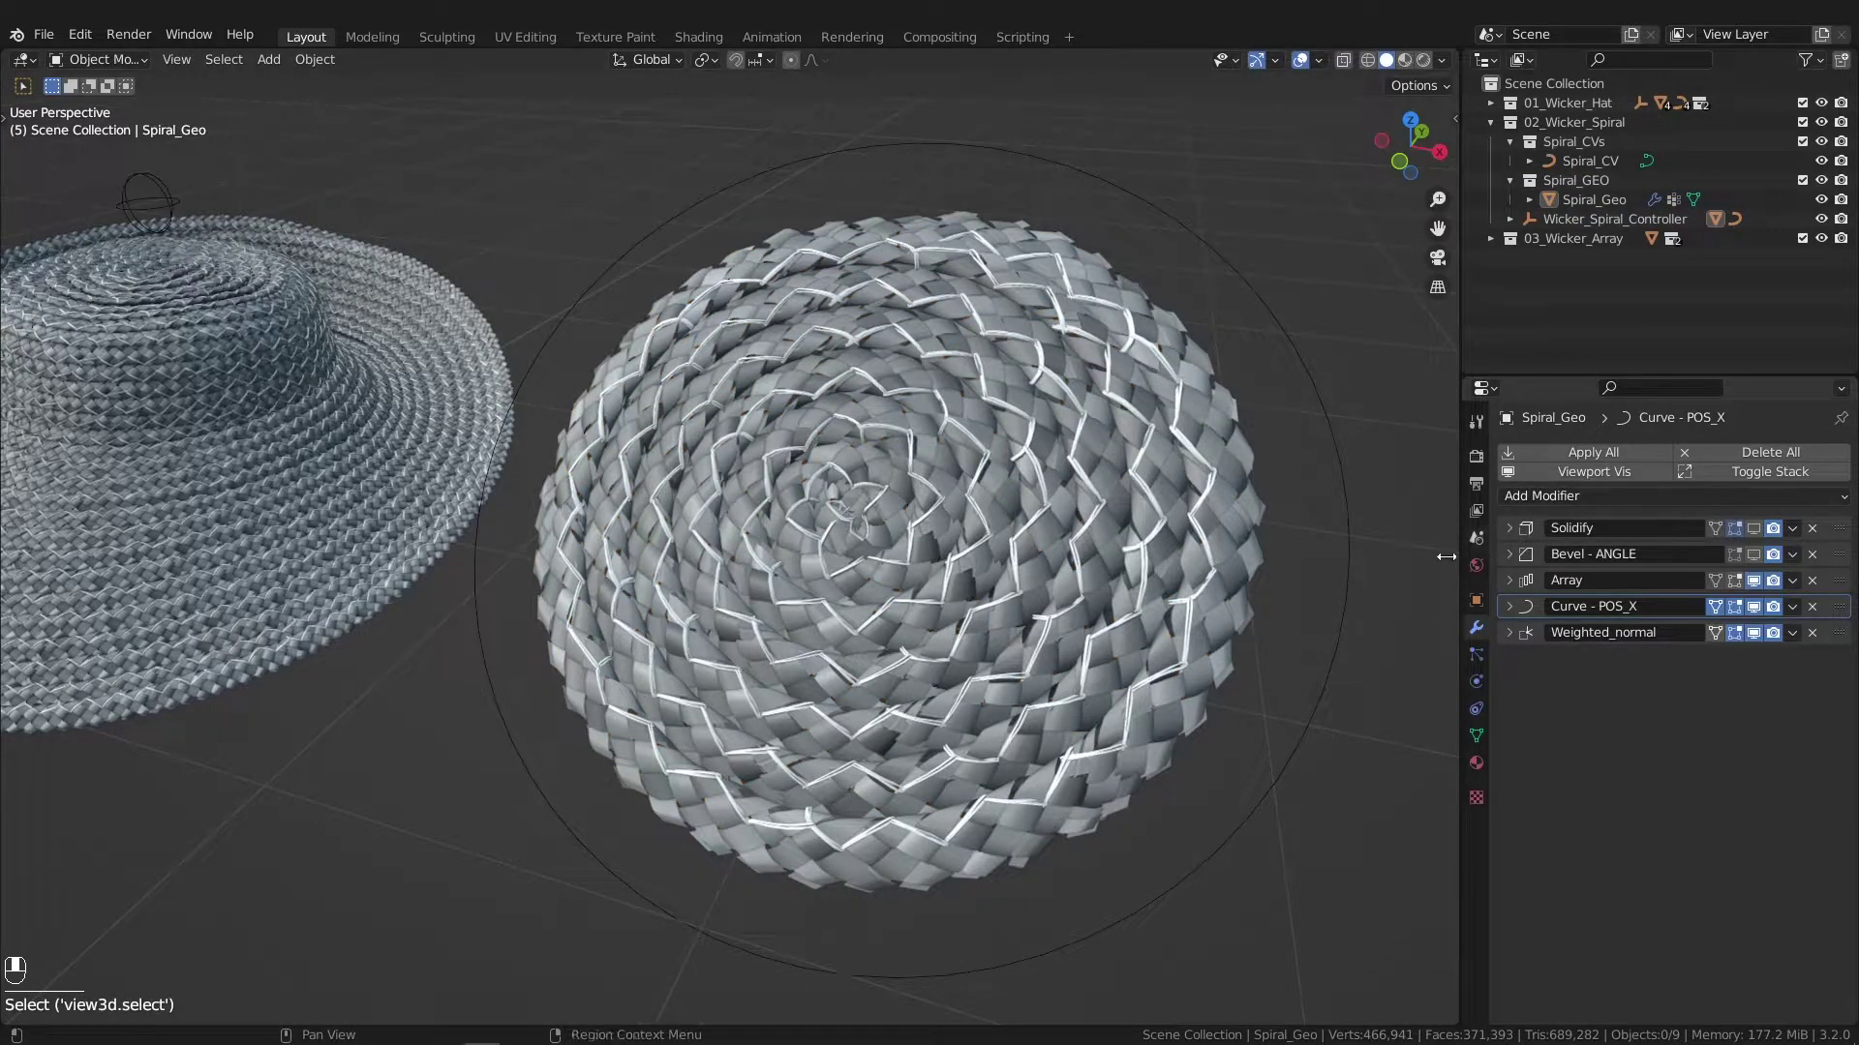
left_click(1179, 610)
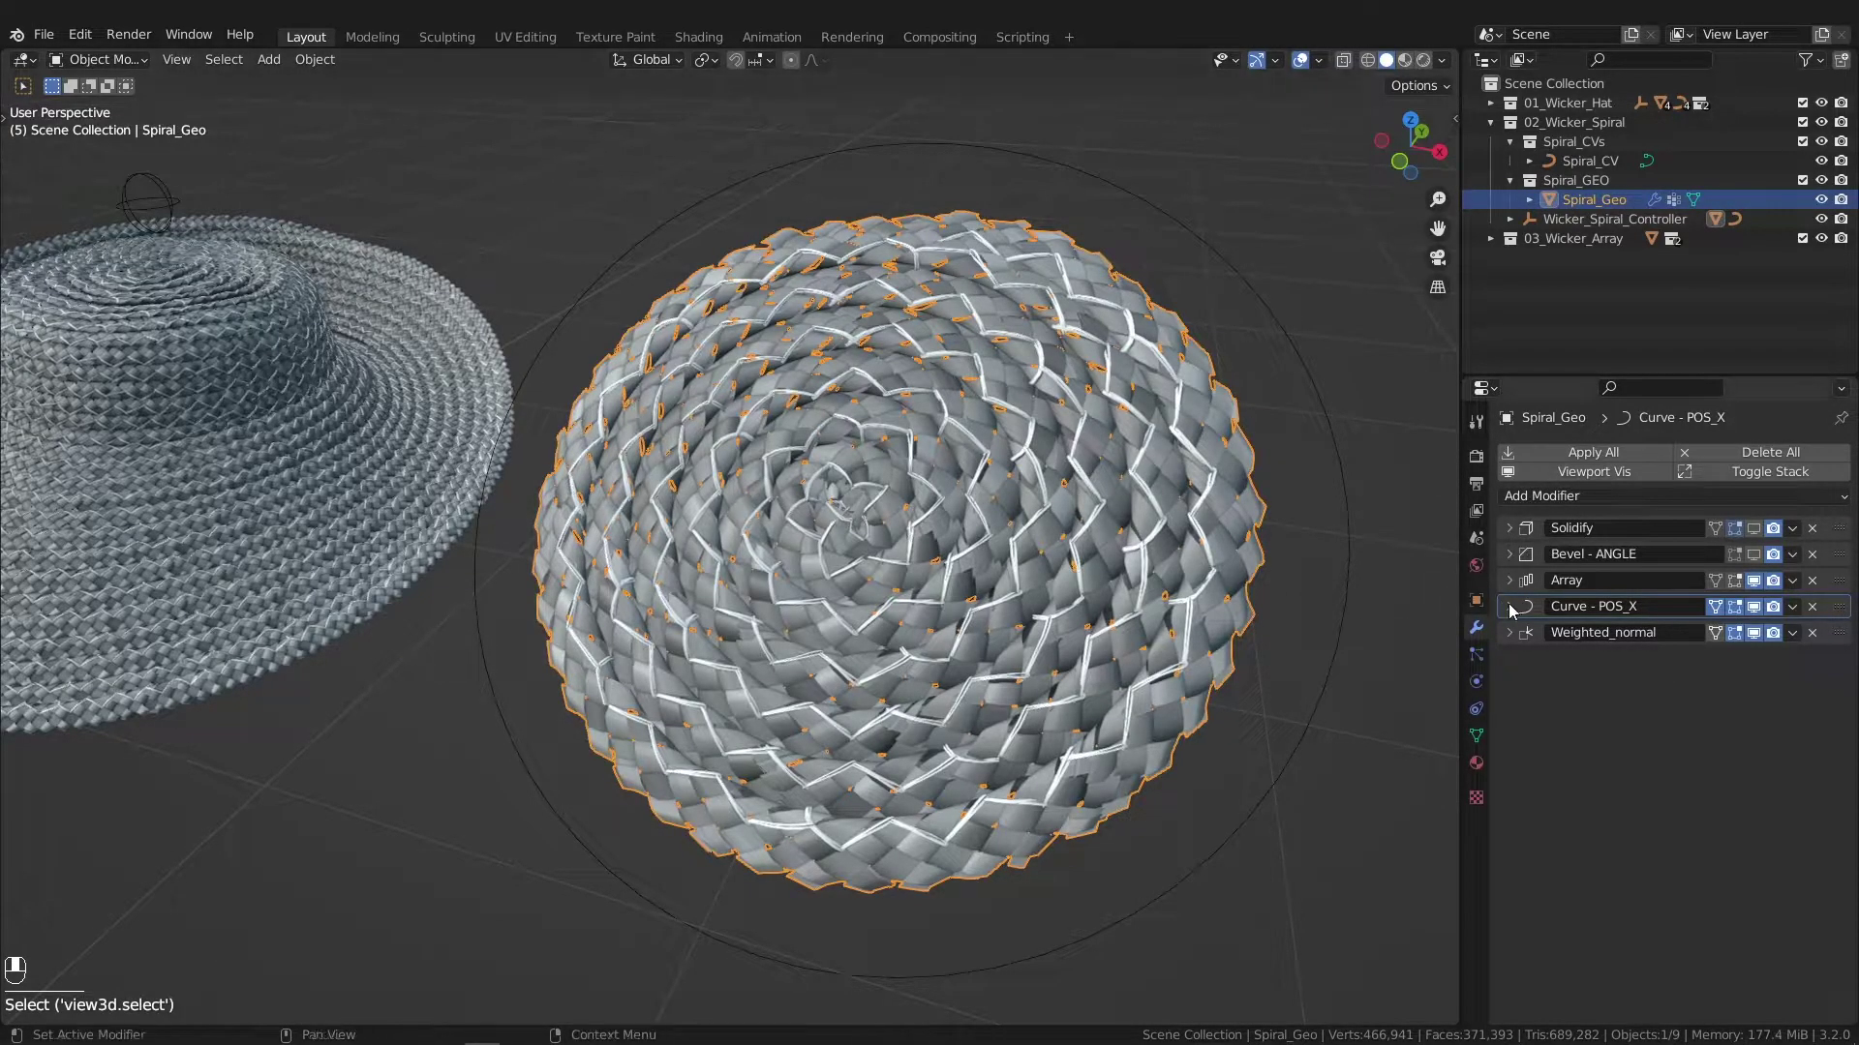
Step: Inspect the Curve - POS_X and Array modifier settings, then collapse both panels
left_click(1510, 607)
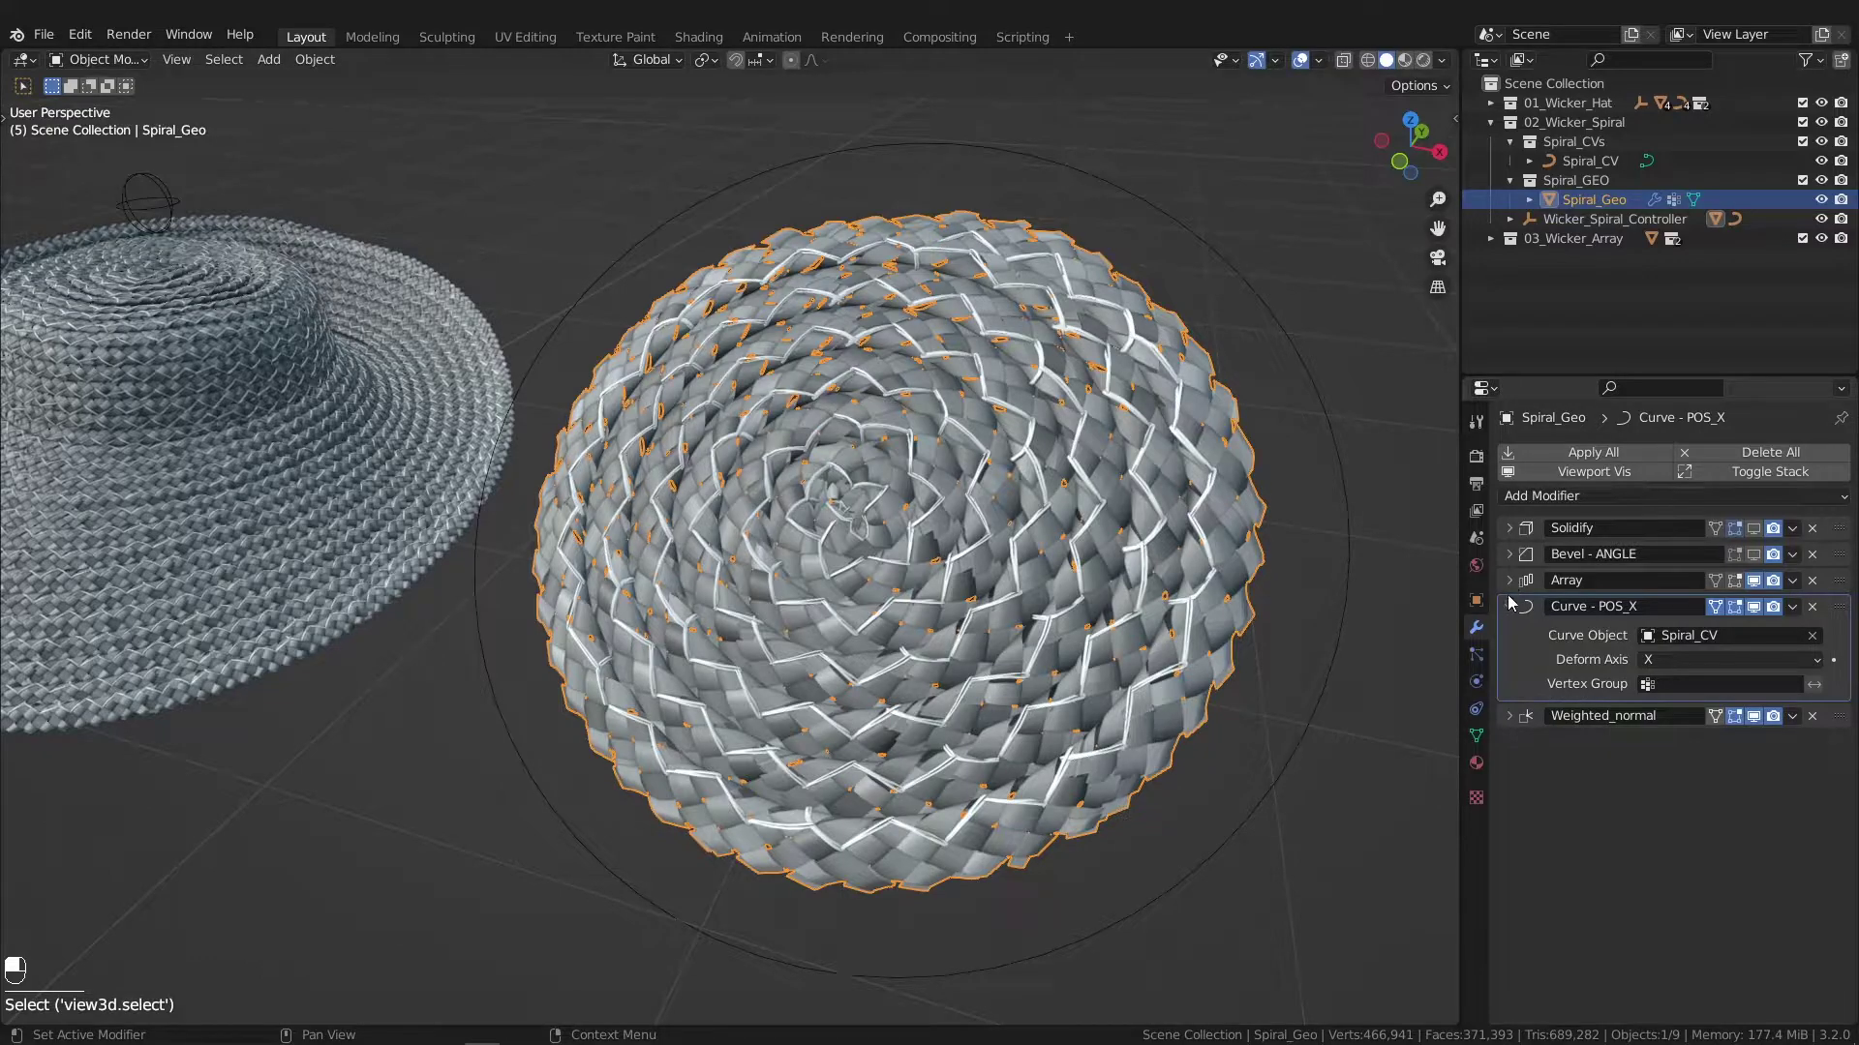
left_click(1508, 587)
left_click(1506, 587)
left_click(1510, 607)
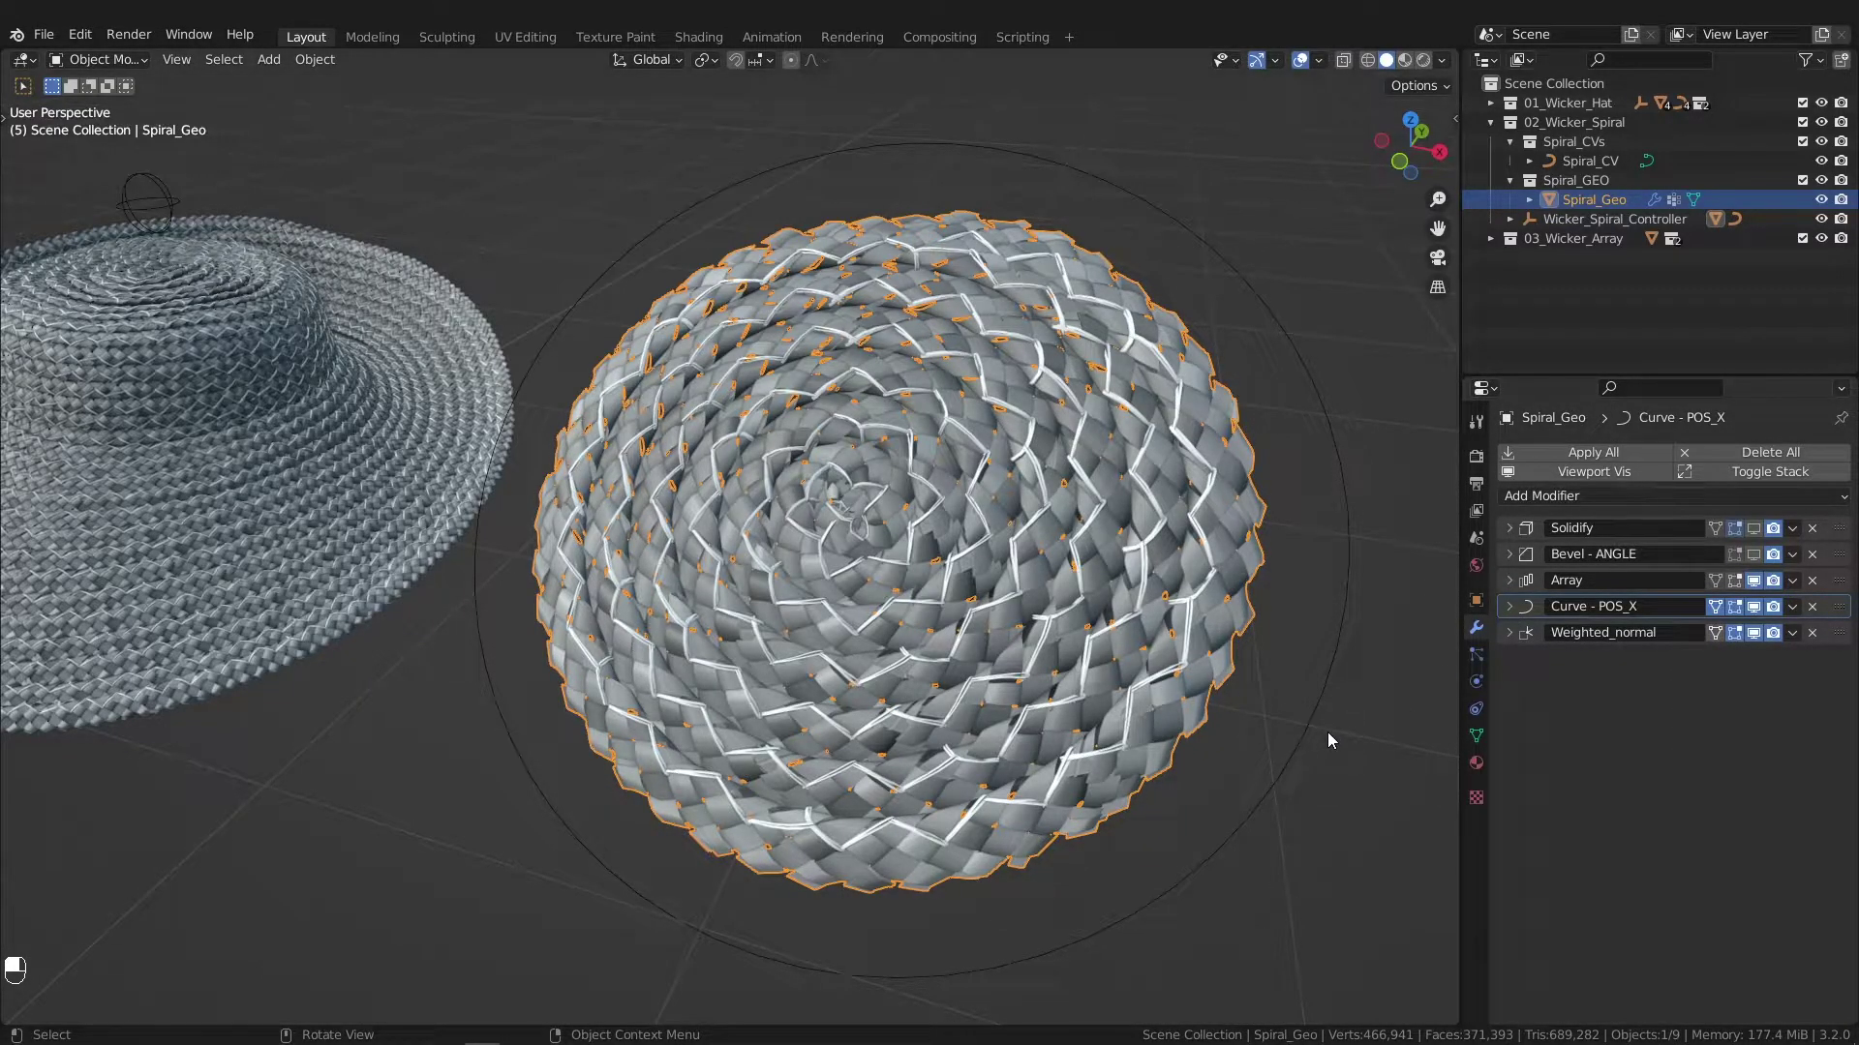
Step: Select the straight Wick_Array braid strip and bring it into view
middle_click_drag(1295, 747, 1297, 658)
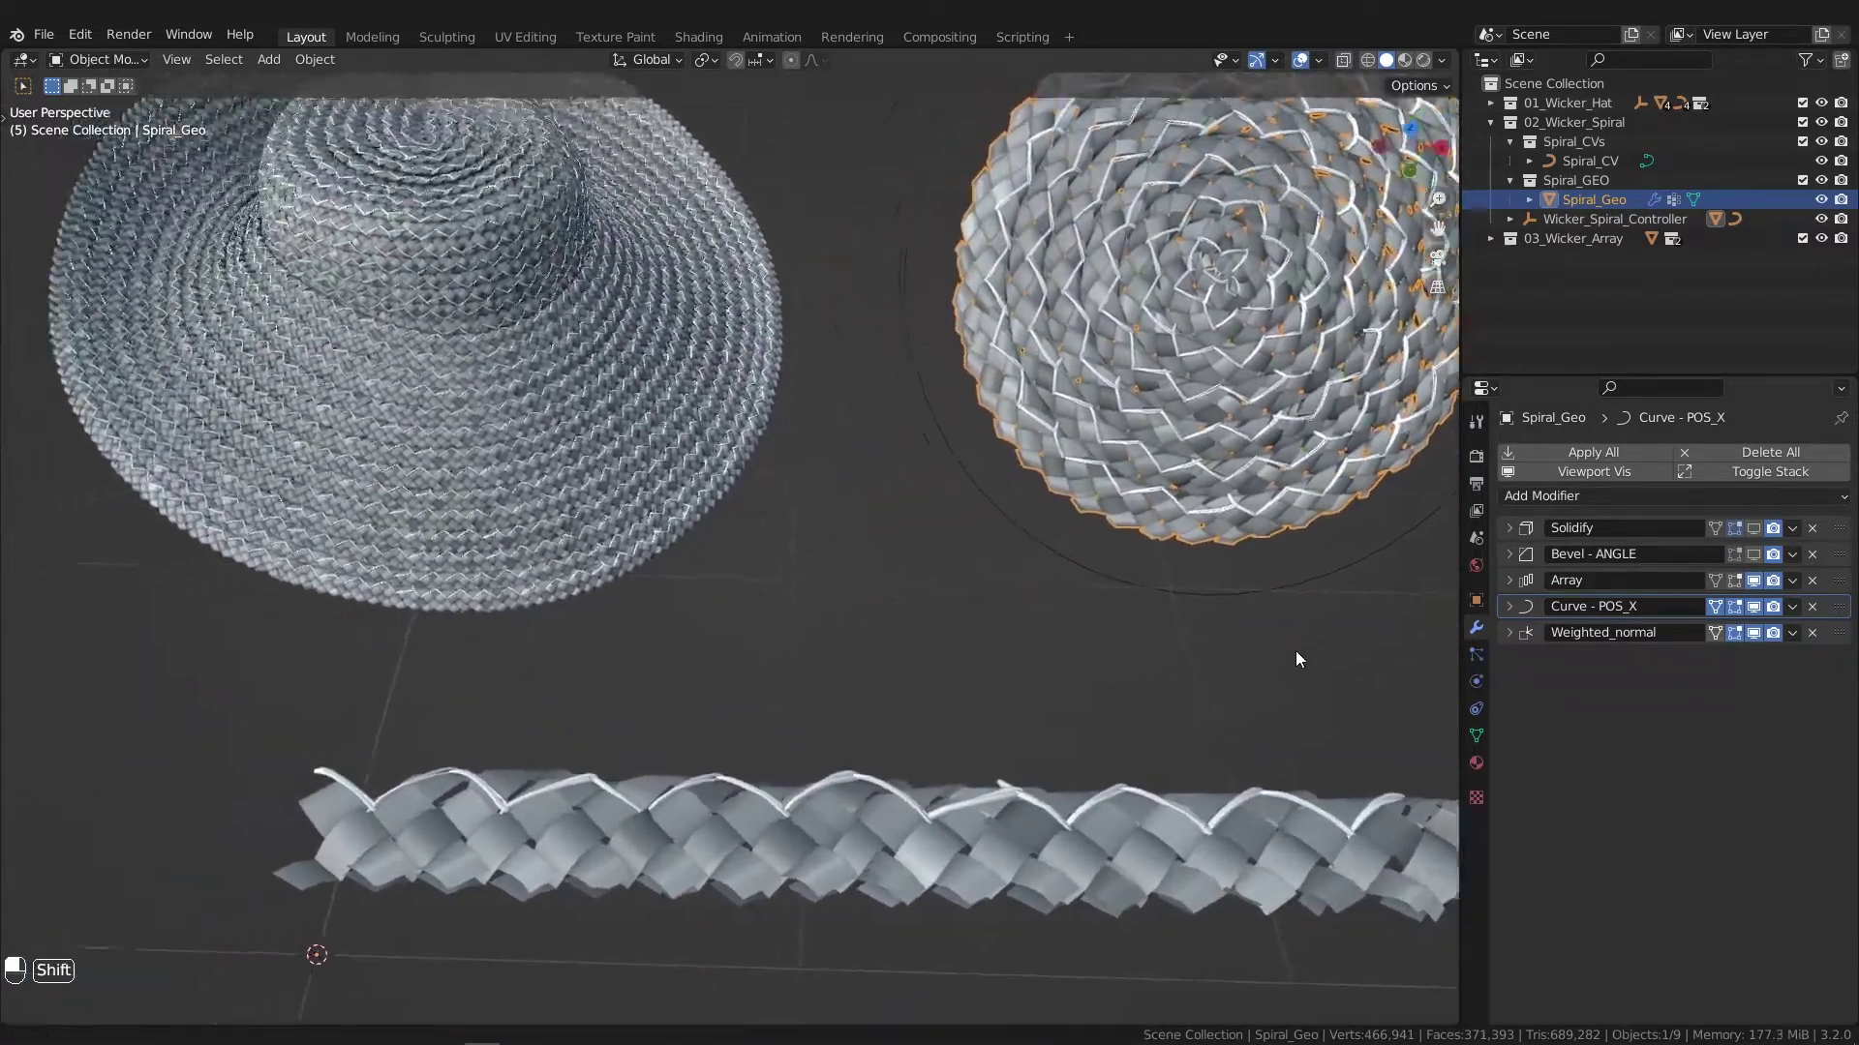
left_click(1218, 787)
middle_click_drag(1217, 787, 1232, 701, "shift")
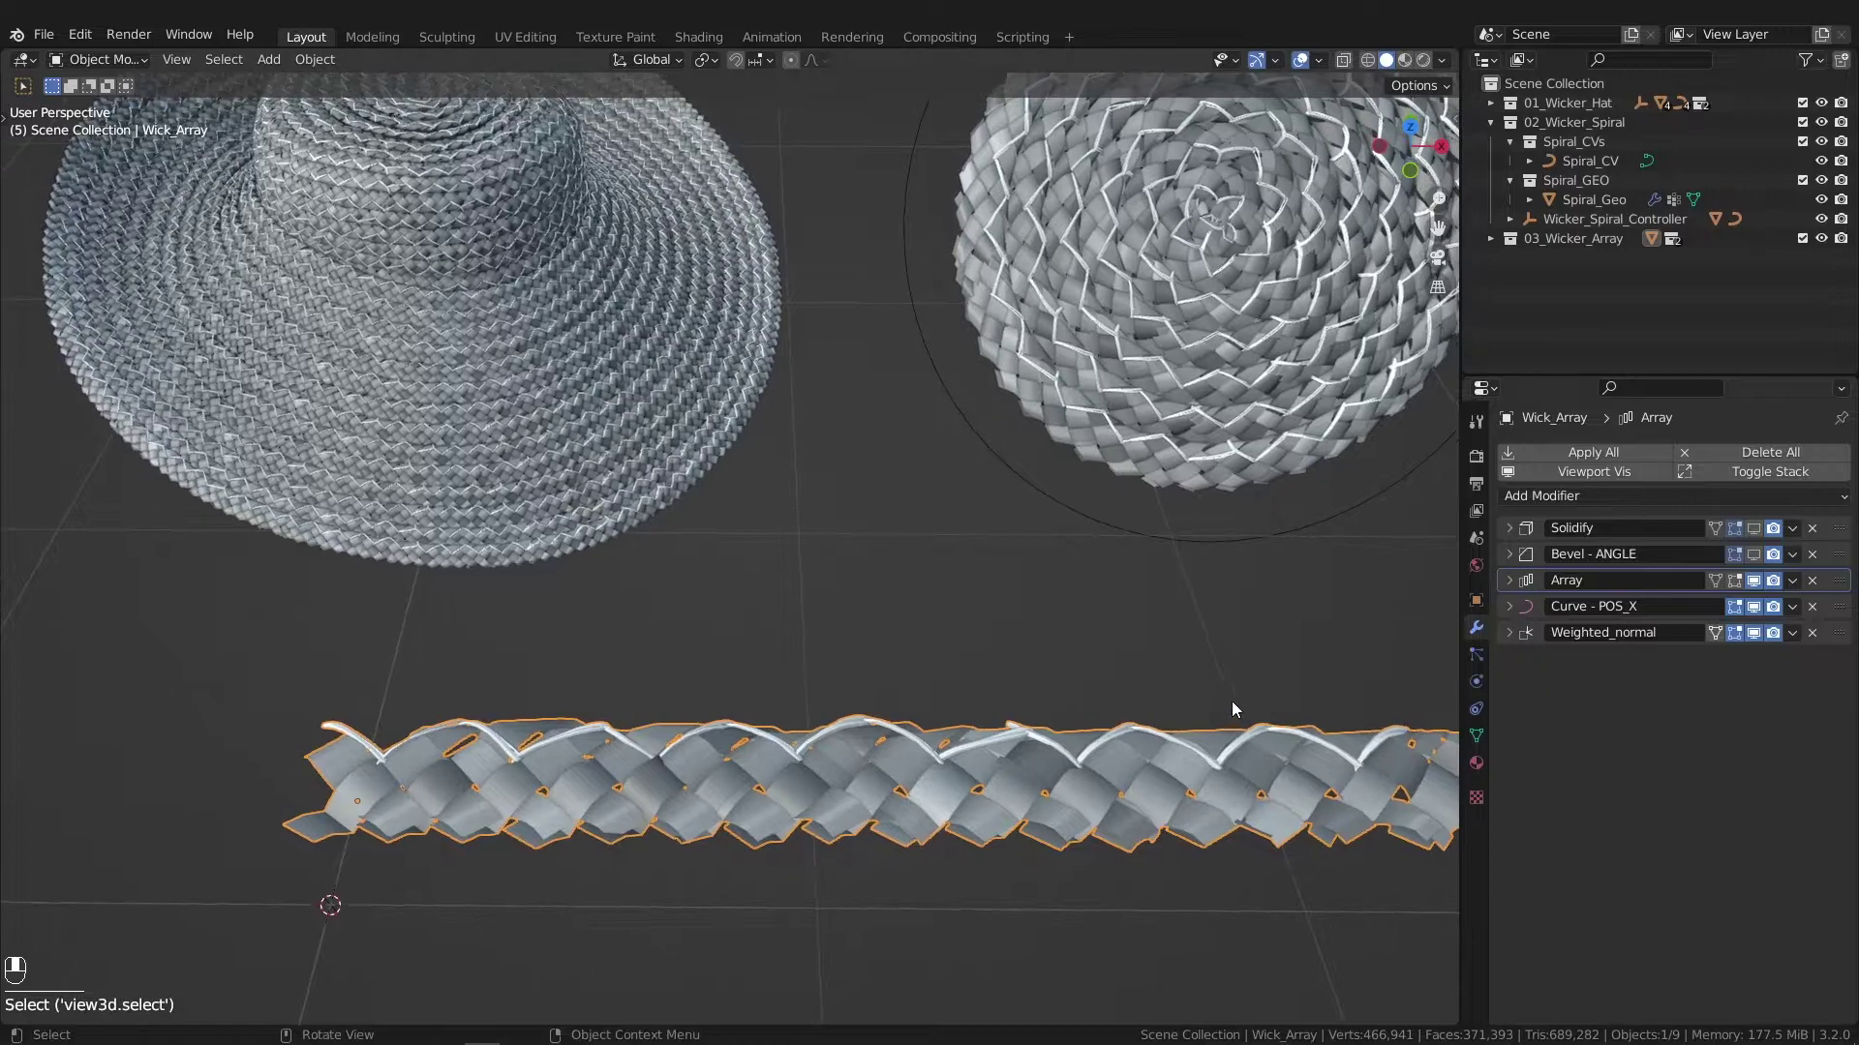
Step: Exclude the 02_Wicker_Spiral and 01_Wicker_Hat collections and zoom onto the braid
left_click(1492, 123)
left_click(1800, 122)
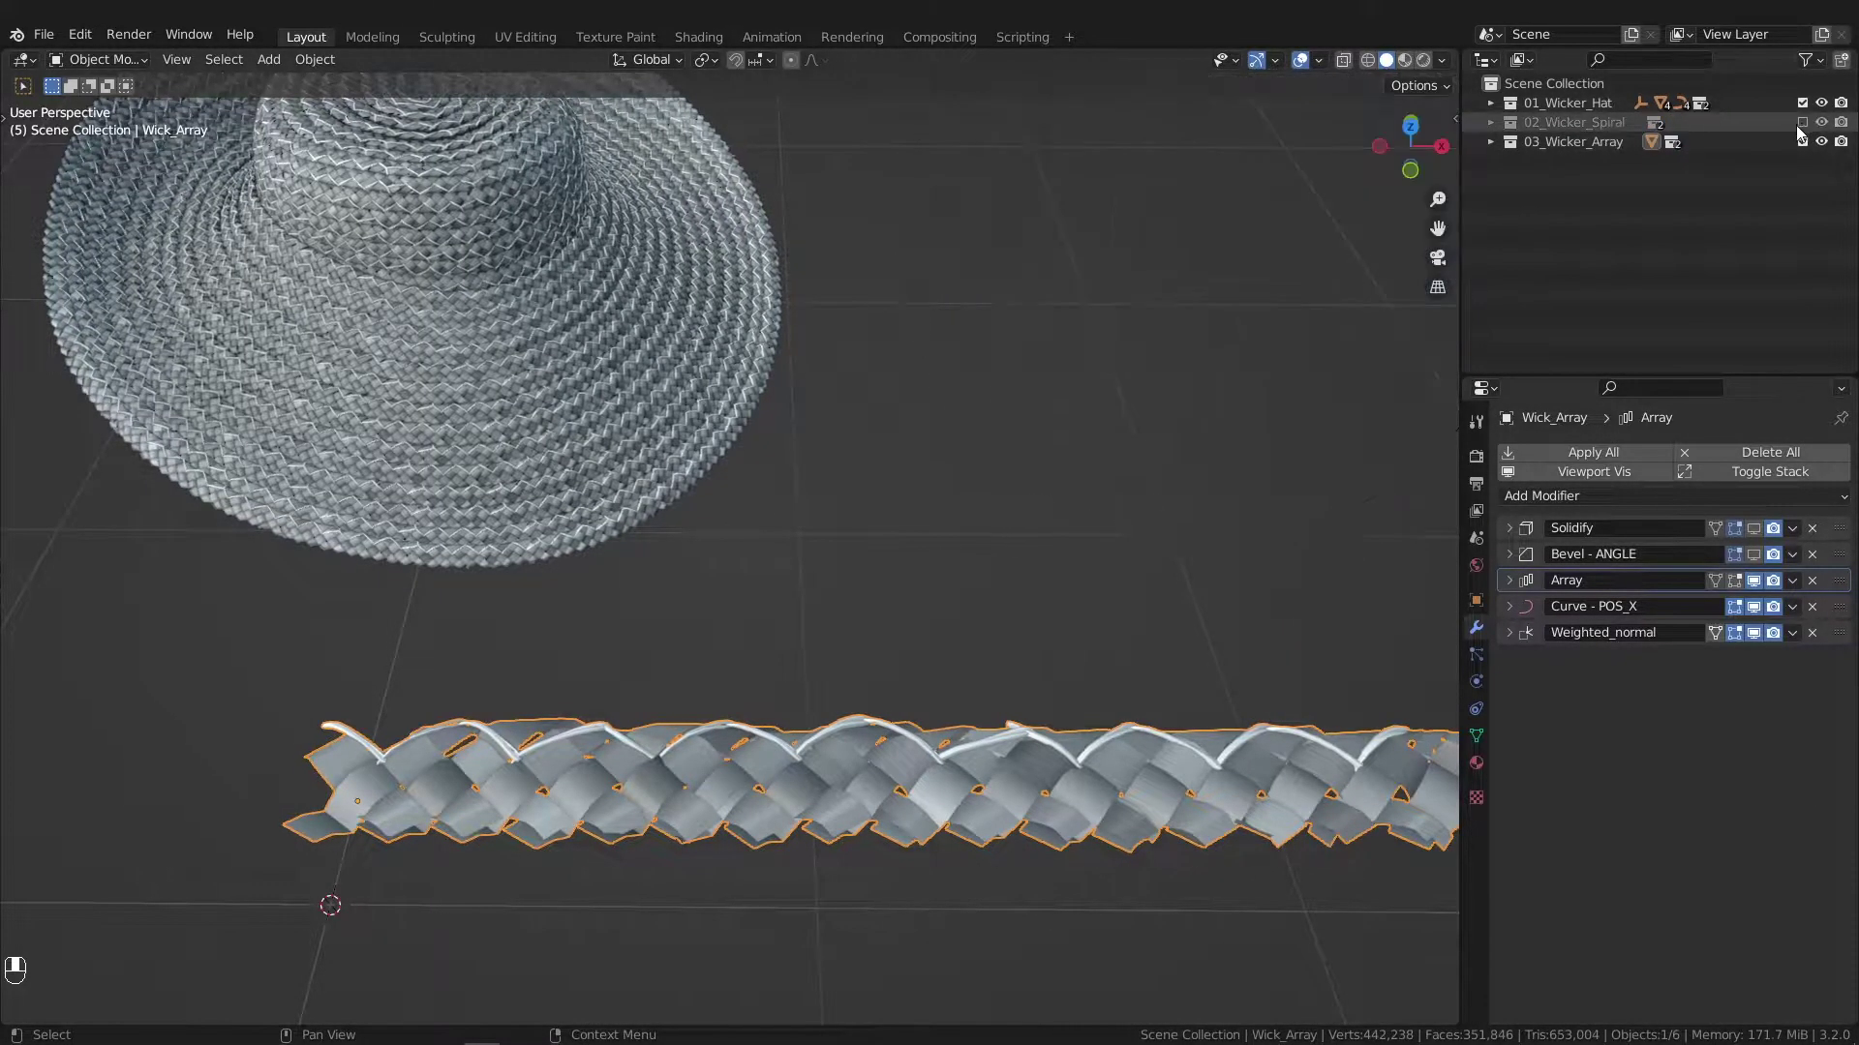
left_click(1802, 102)
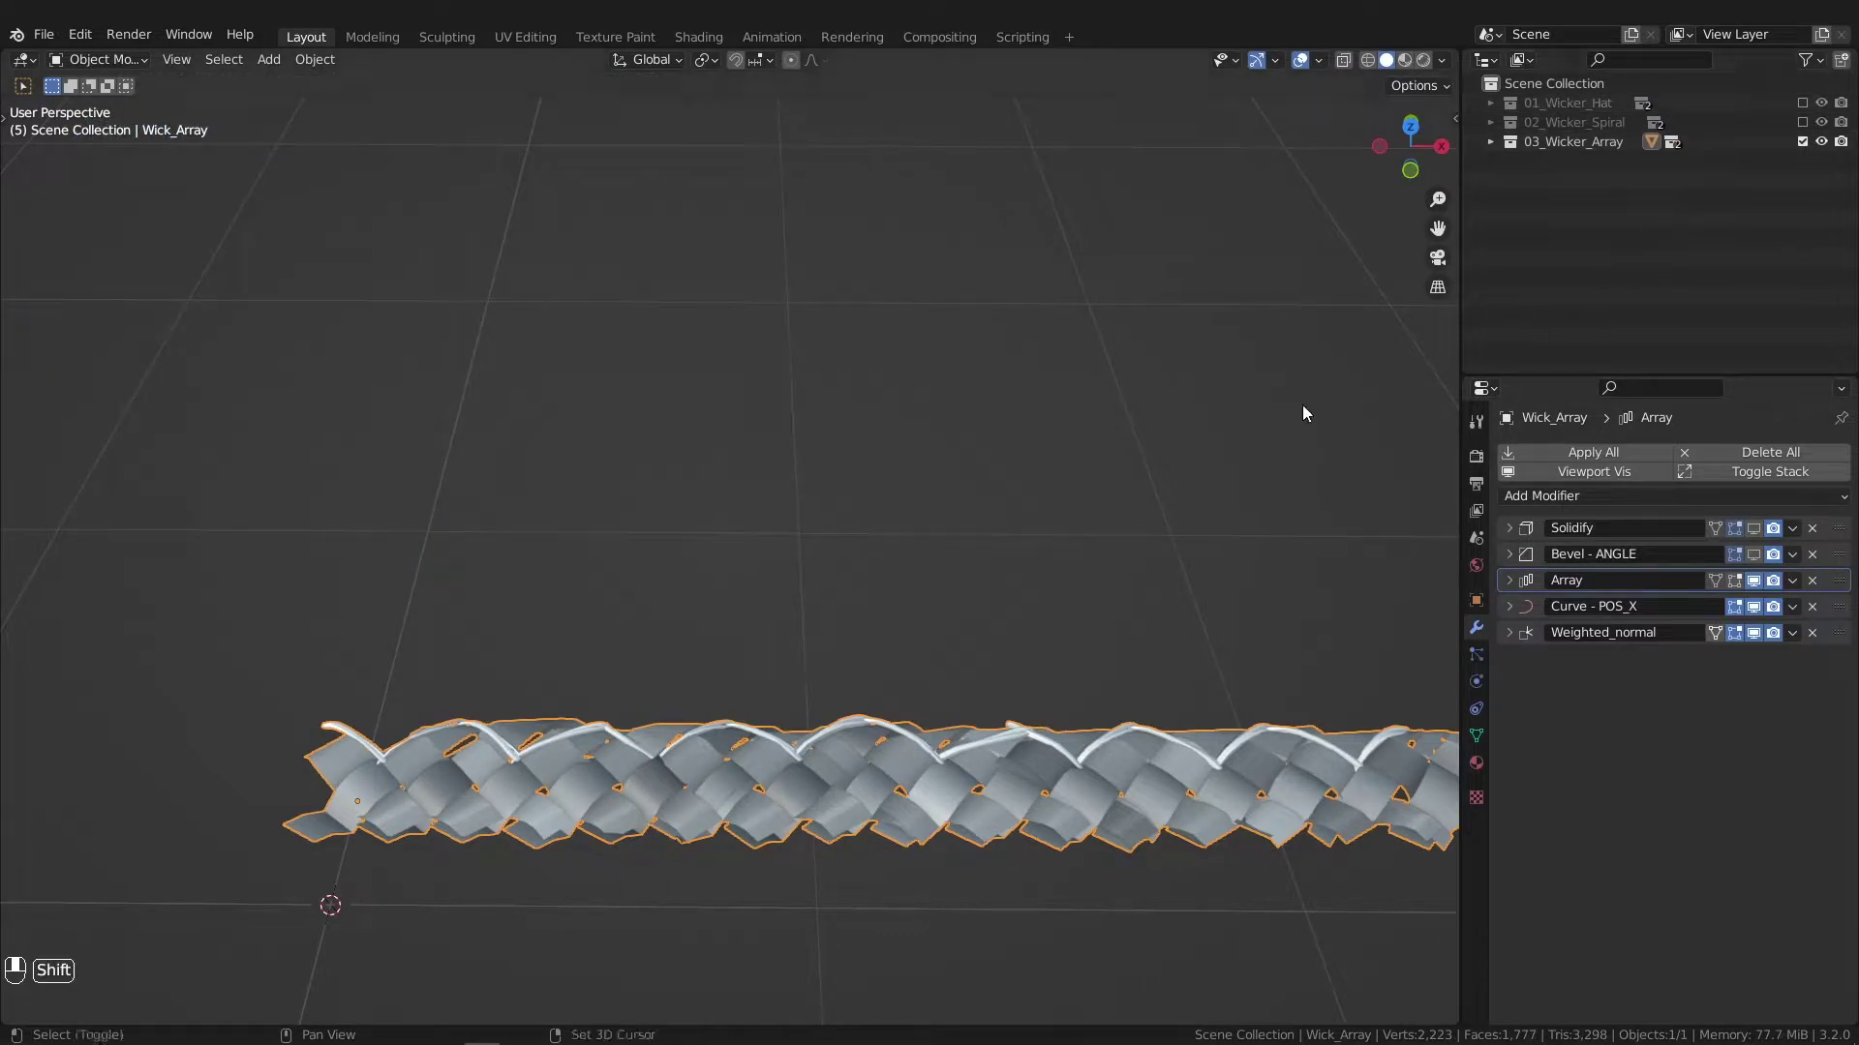
middle_click_drag(1303, 404, 1363, 356, "ctrl")
Step: Add an Archimedean curve spiral, Spiral.001, return to Object Mode, and reselect Wick_Array
middle_click_drag(1074, 324, 1060, 259)
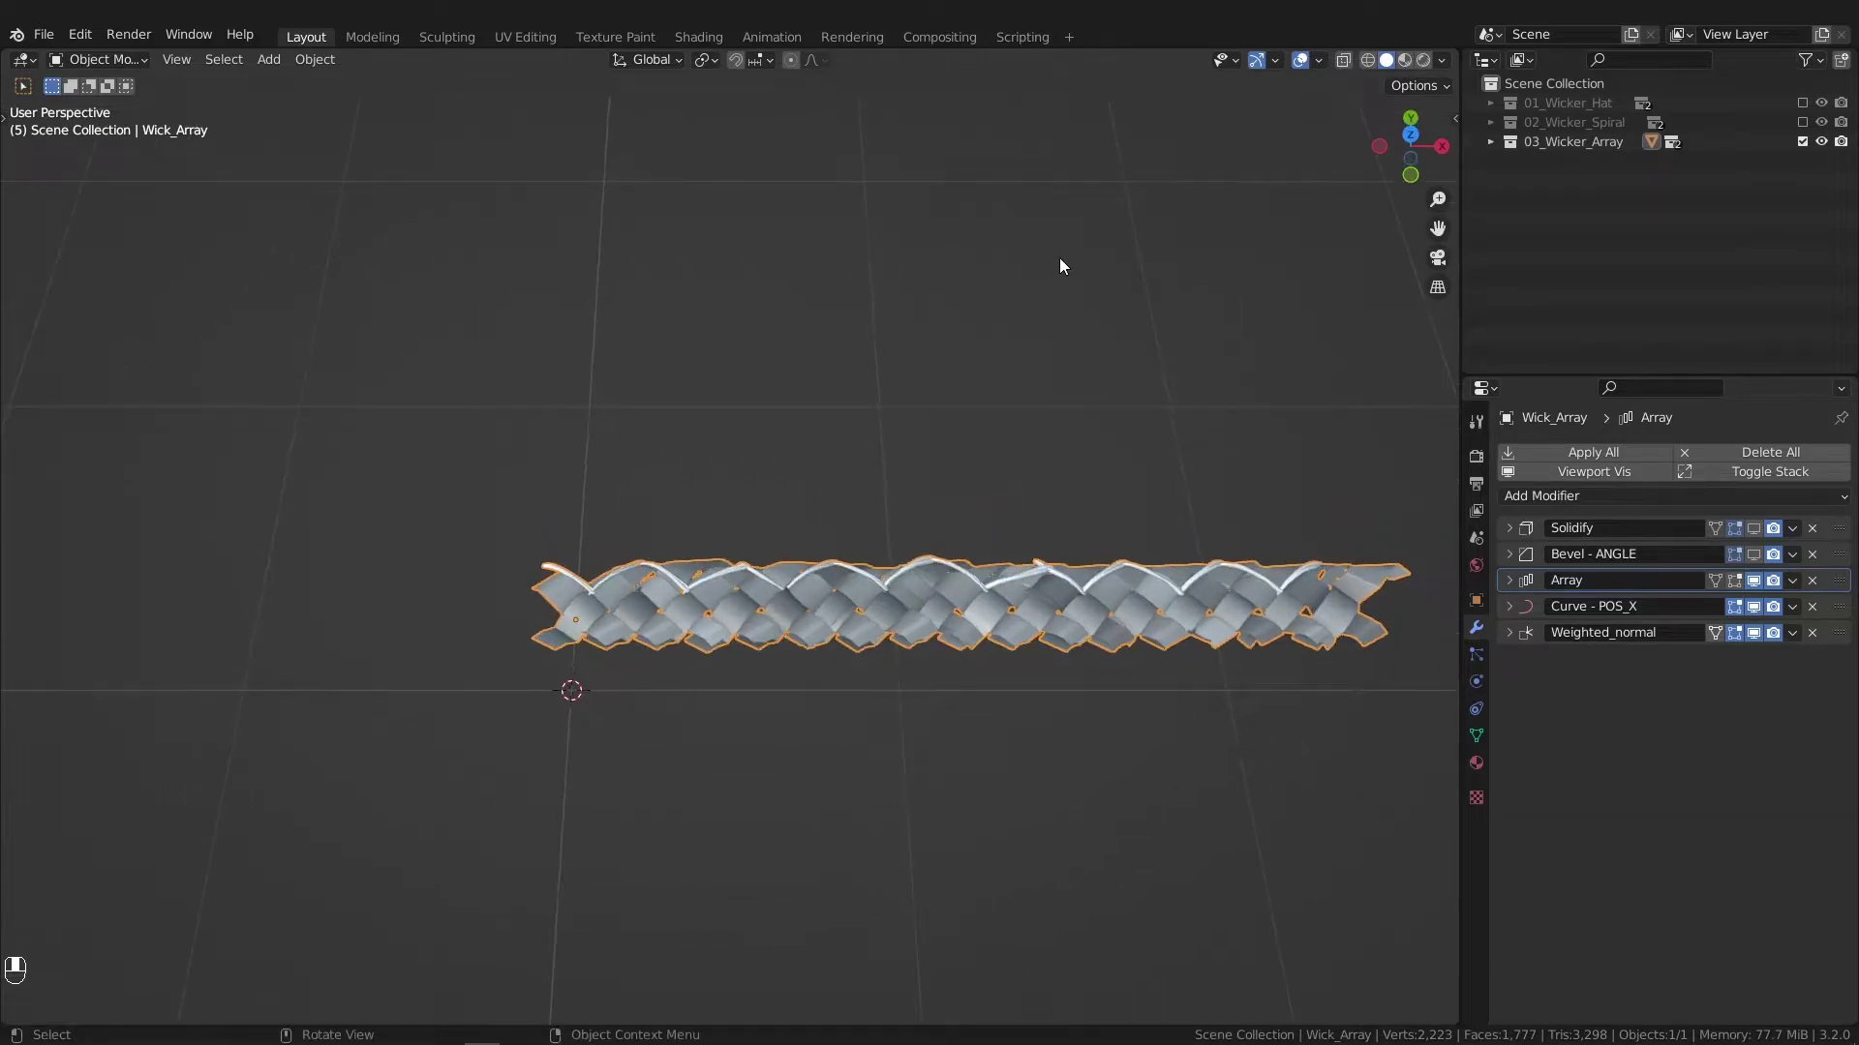
left_click(274, 64)
mouse_move(340, 104)
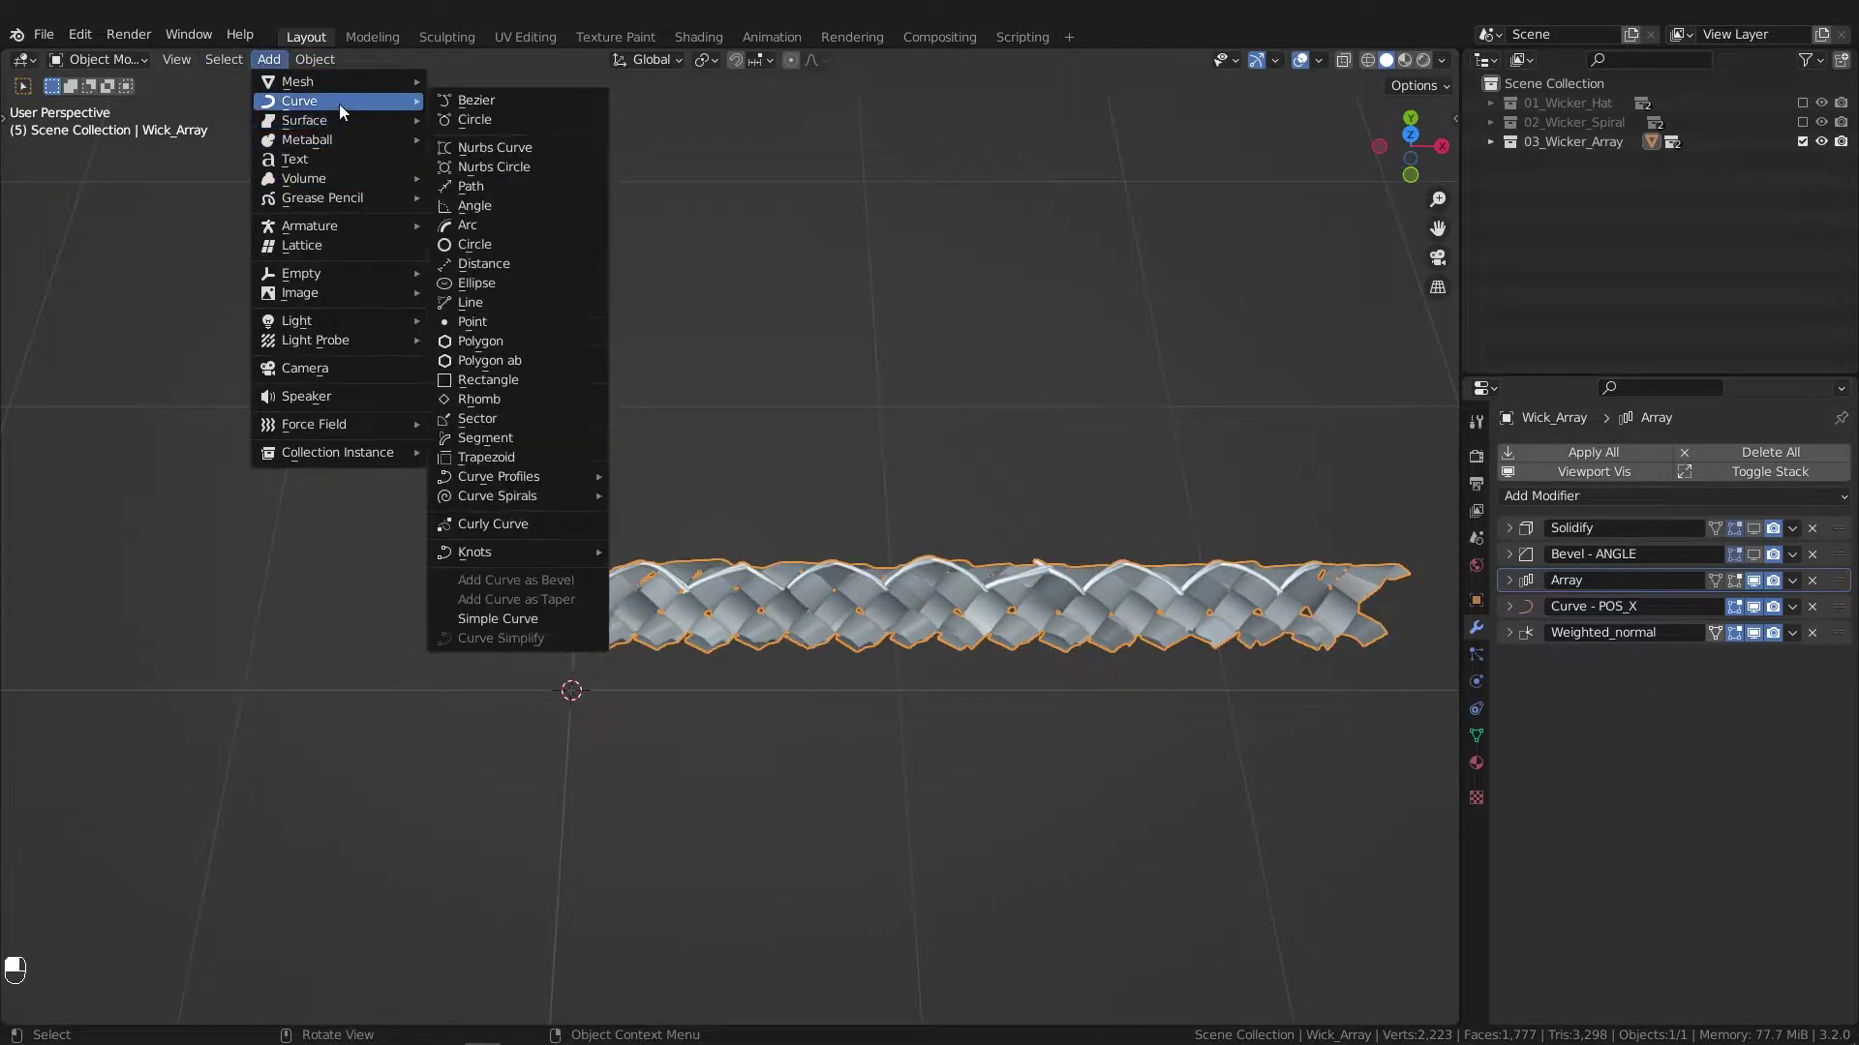
mouse_move(550, 494)
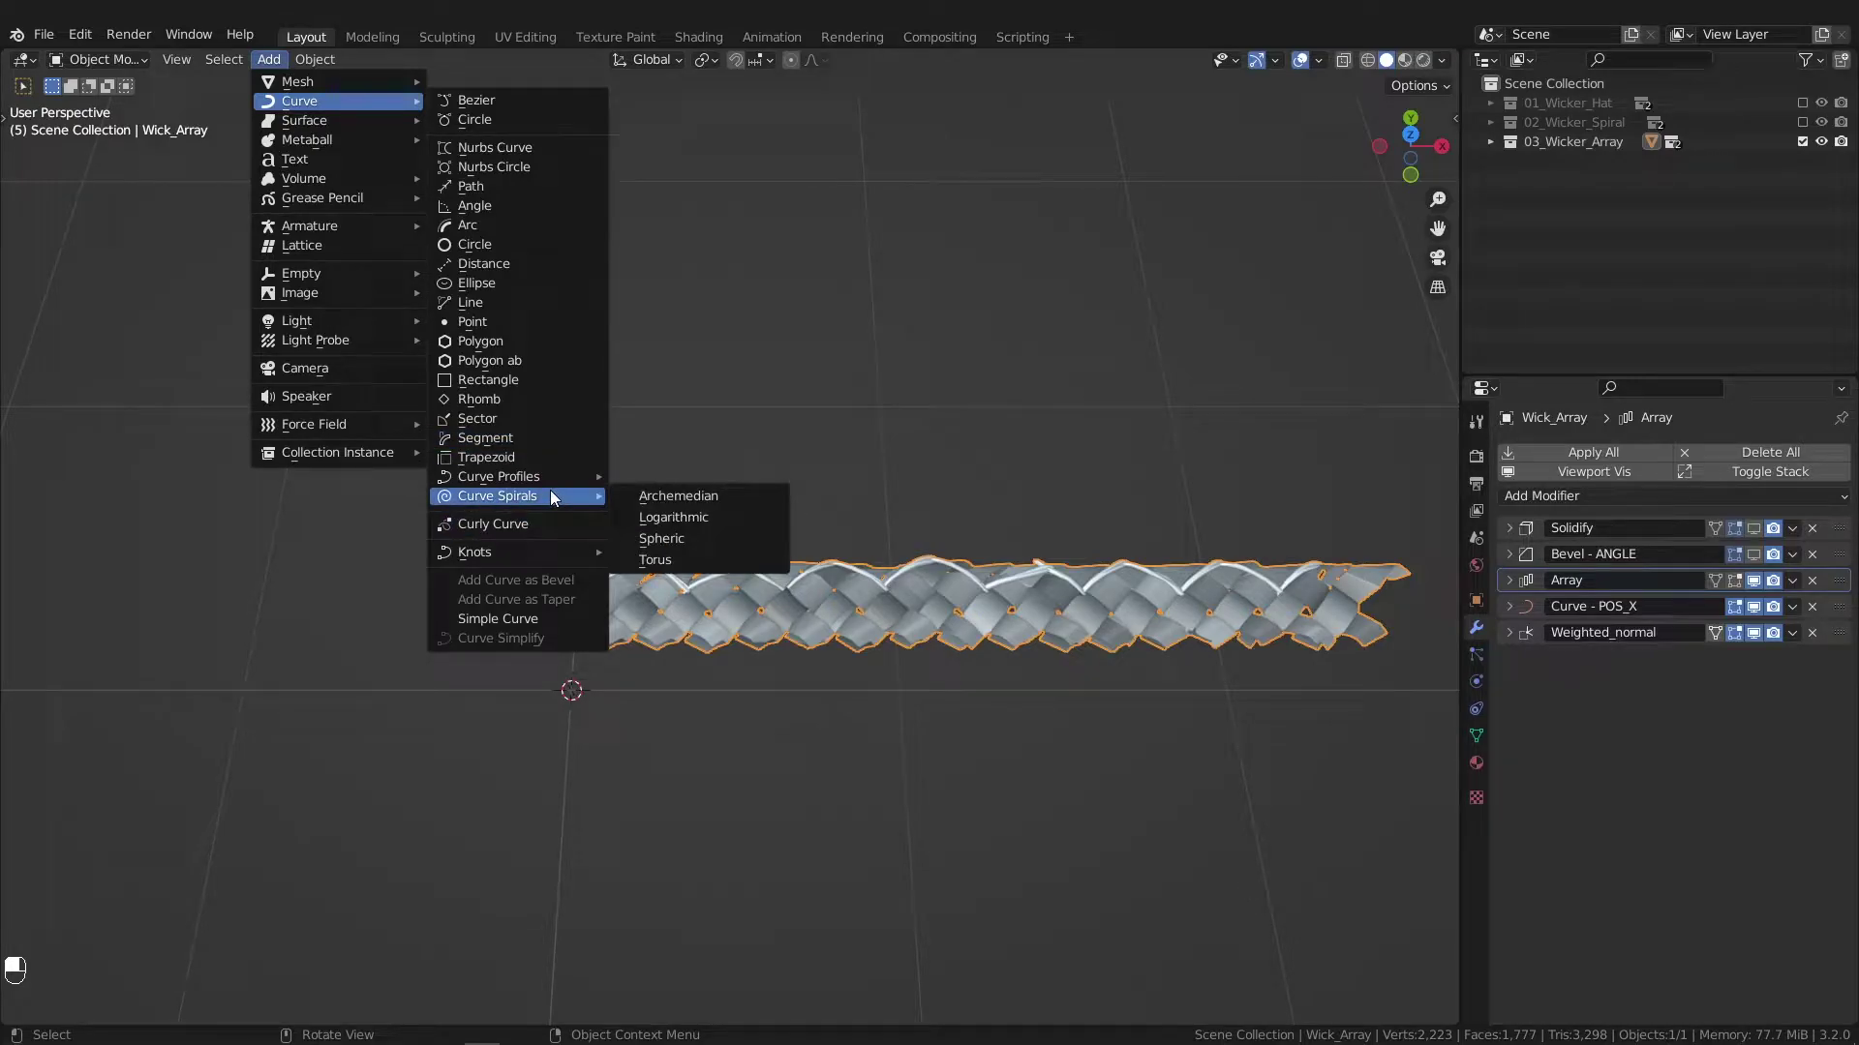
left_click(650, 494)
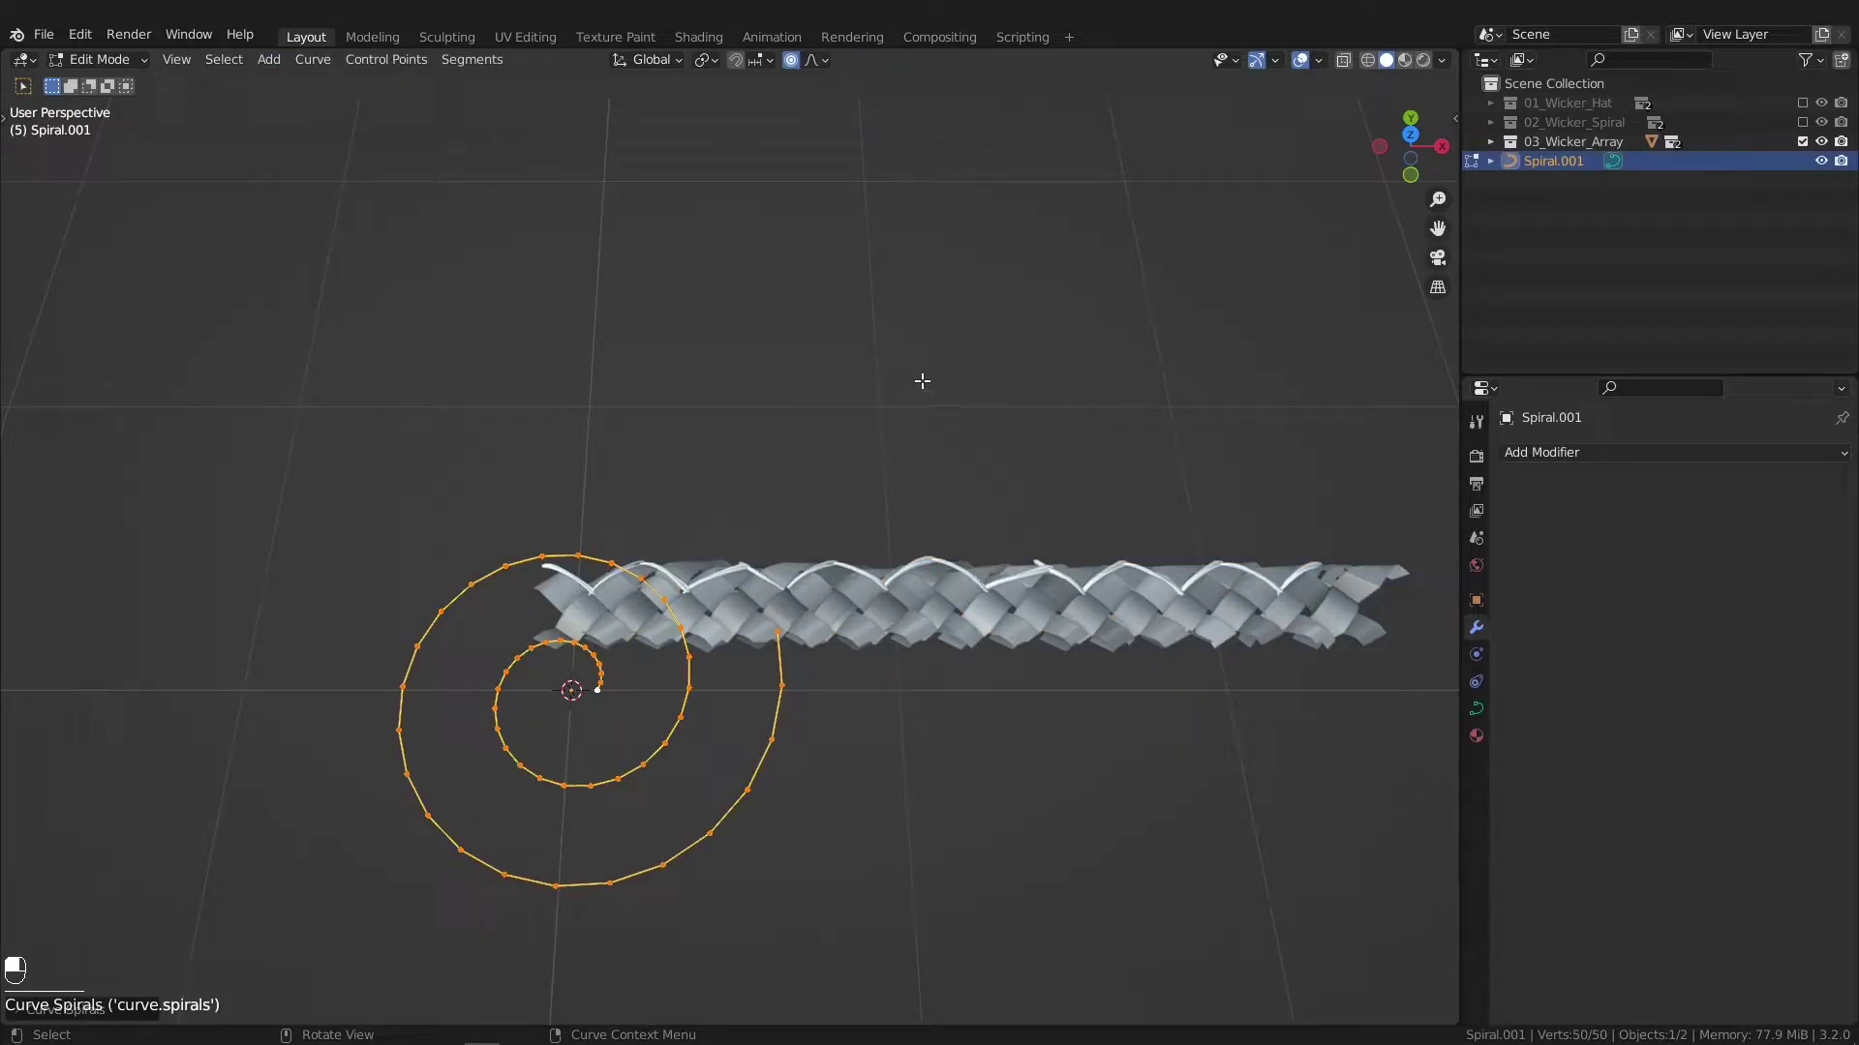
key("Tab")
left_click(1113, 451)
left_click(1020, 621)
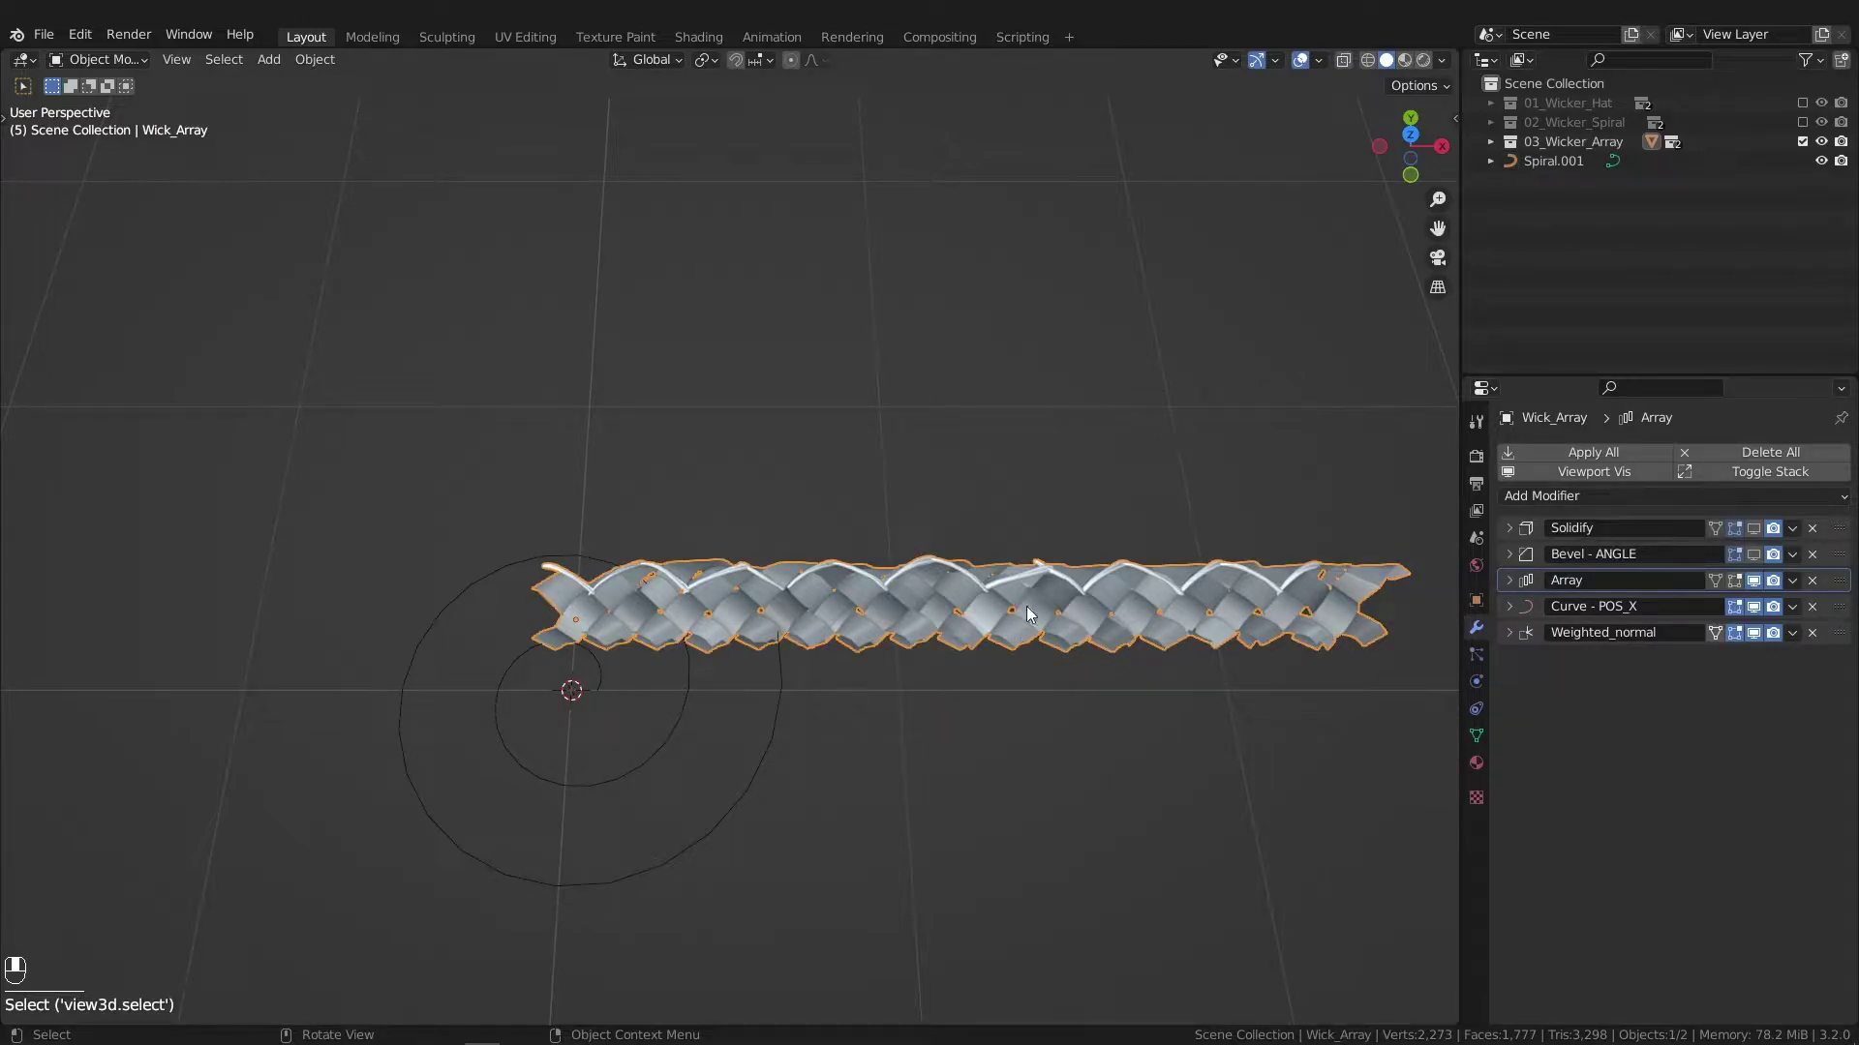
Step: Show the Item sidebar and compare Wick_Array (scale 0.992, 282 × 32.8 × 11.1 cm) with Spiral.001
key("n")
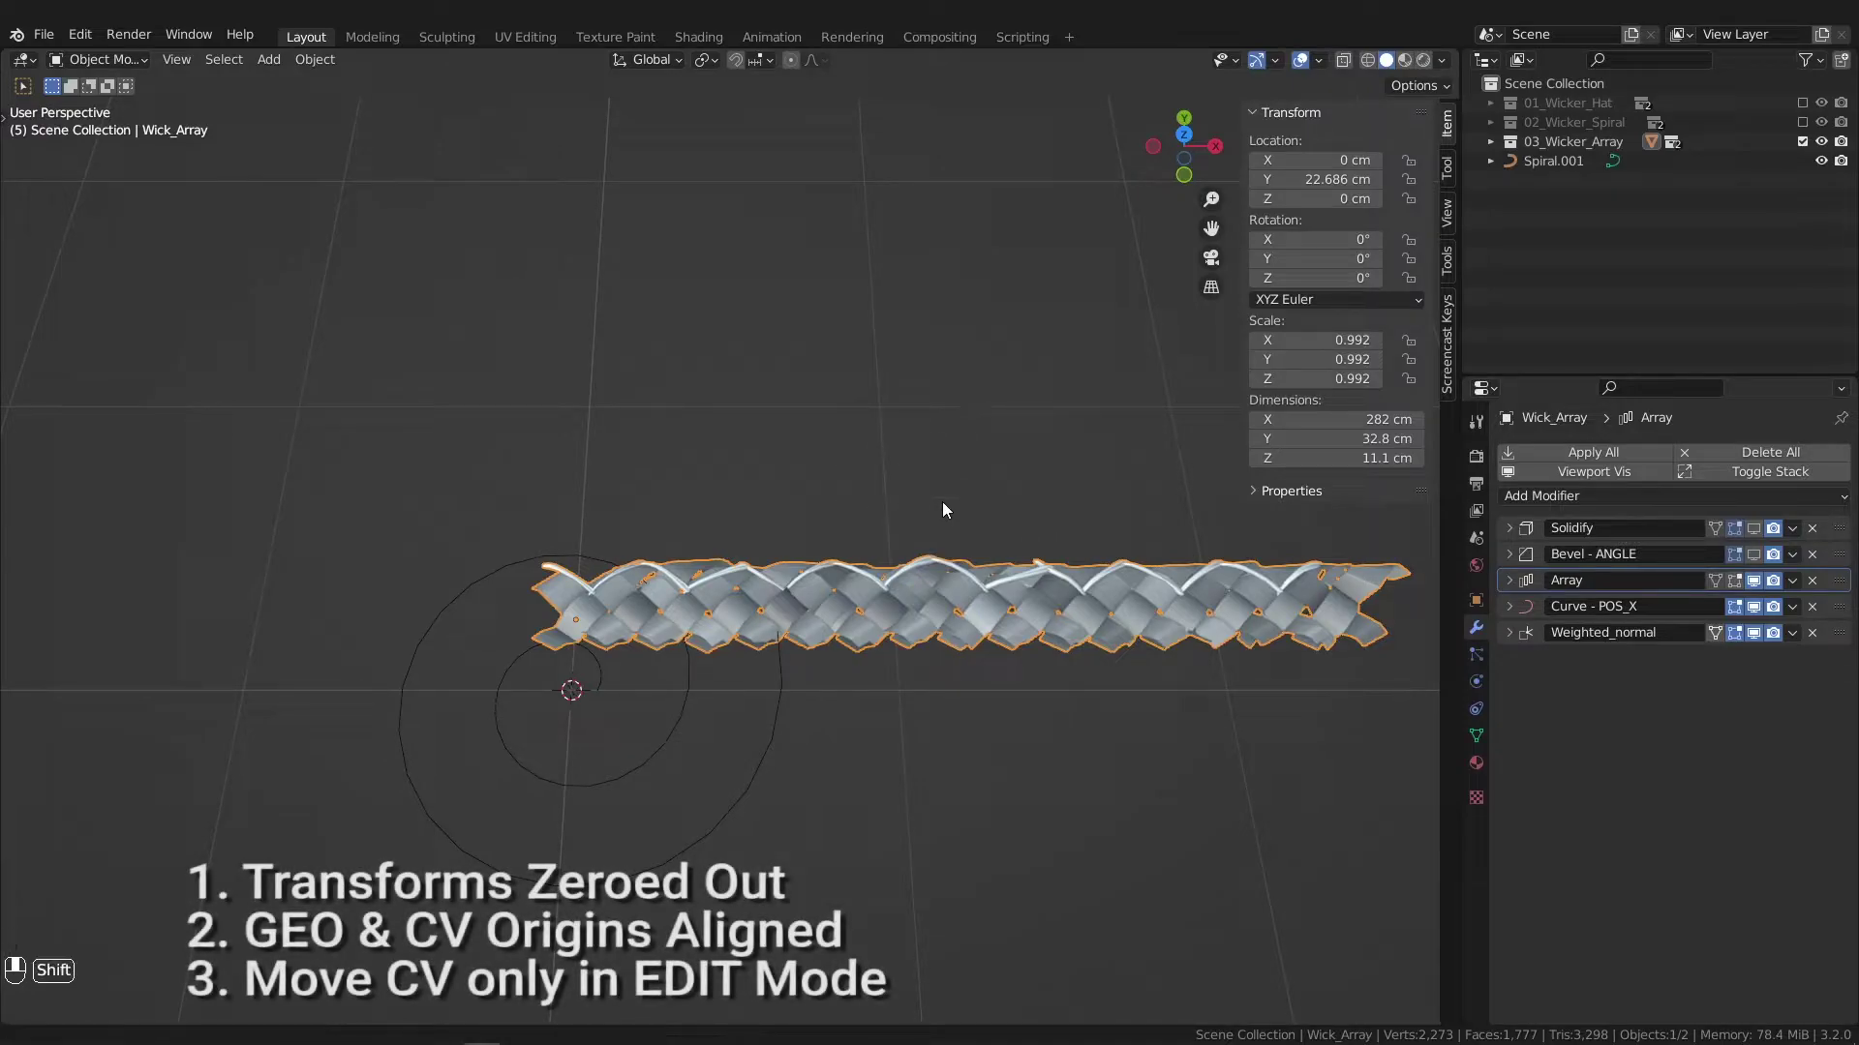
middle_click_drag(942, 501, 956, 515)
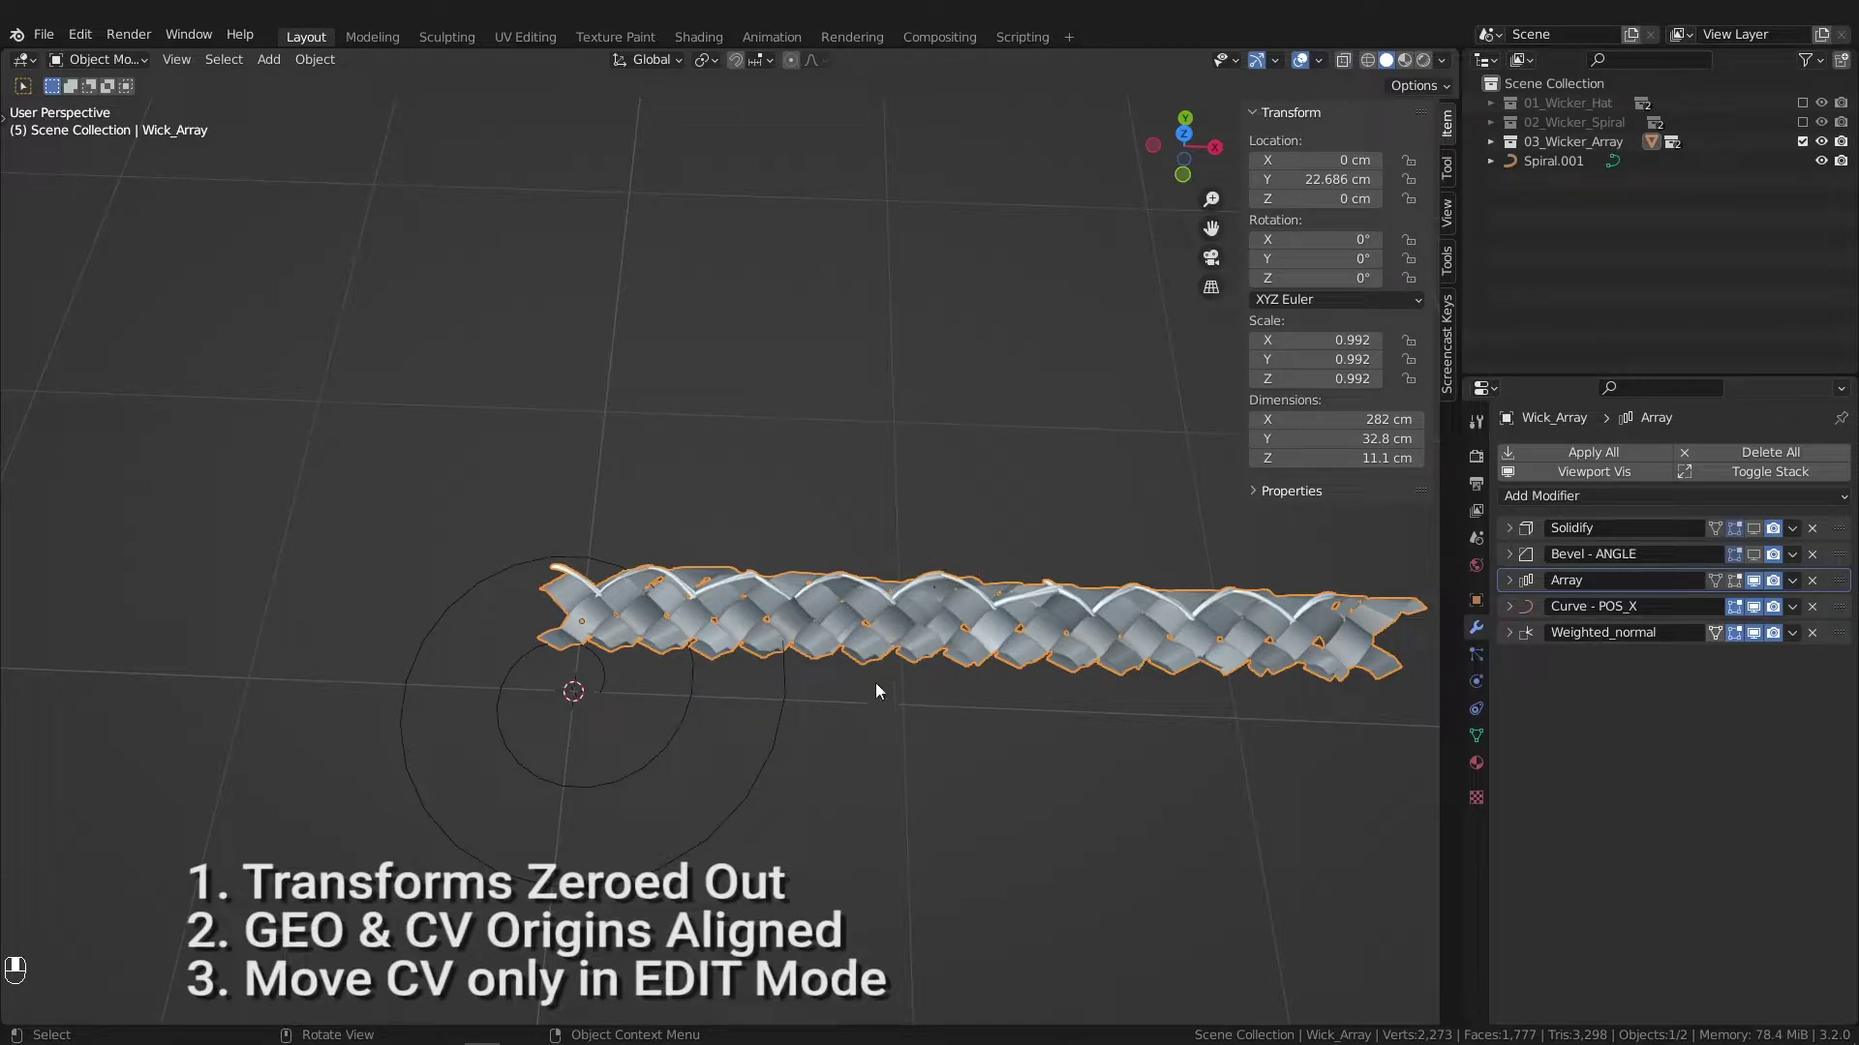
left_click(758, 792)
left_click(856, 620)
left_click(776, 710)
left_click(911, 571)
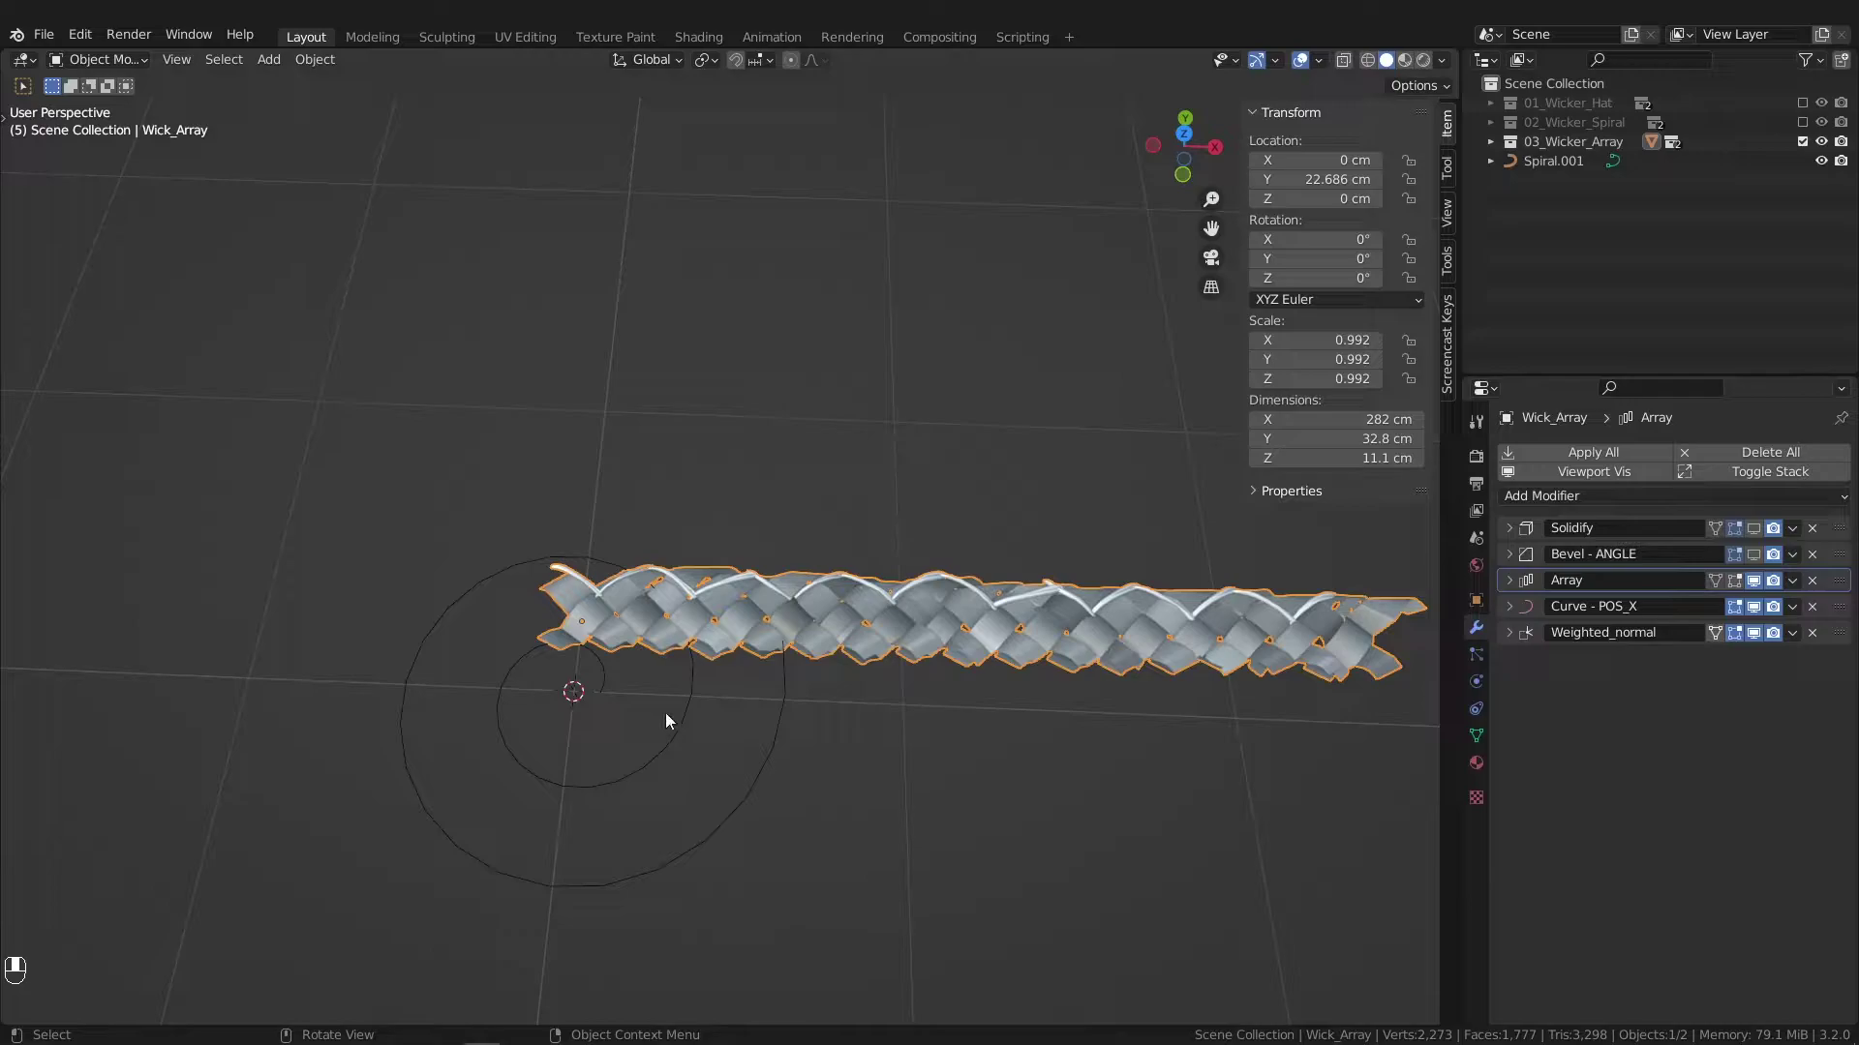
left_click(706, 819)
left_click(820, 643)
left_click(770, 753)
left_click(825, 658)
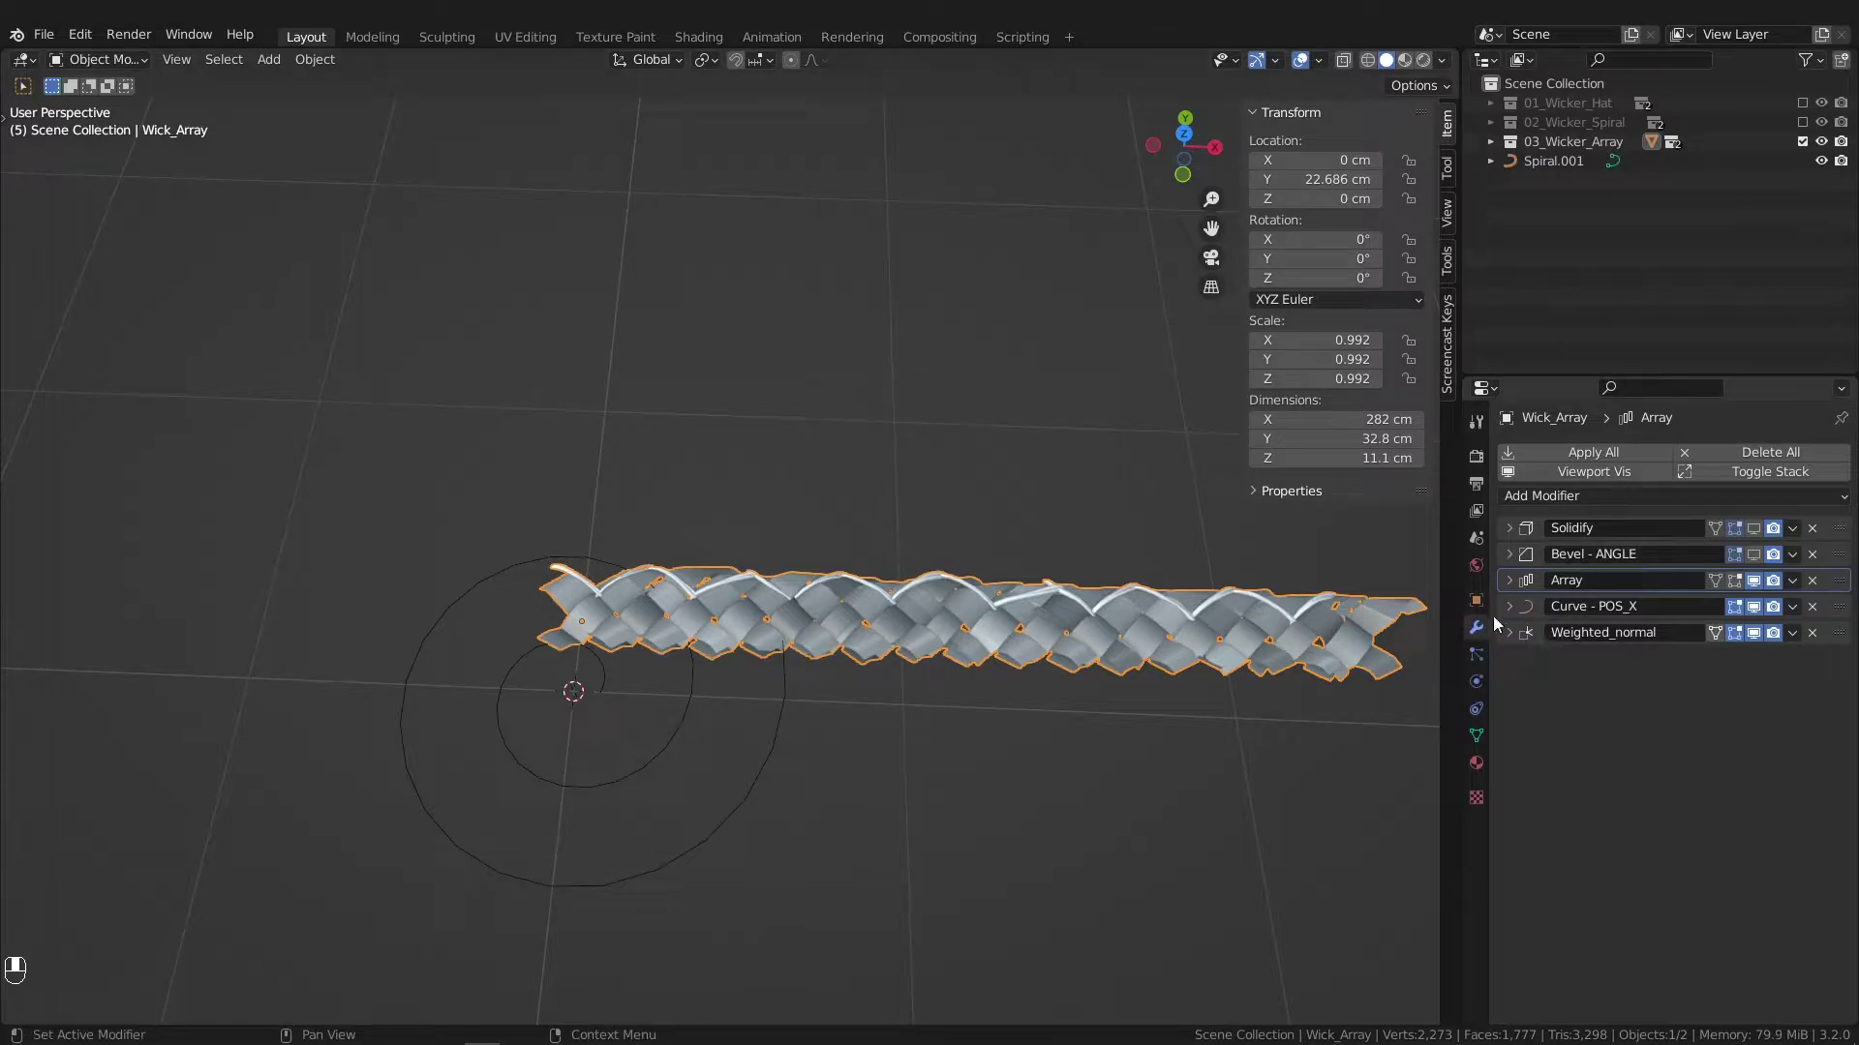
Step: Set Spiral.001 as the Curve - POS_X curve object and expand 03_Wicker_Array in the Outliner
left_click(1508, 581)
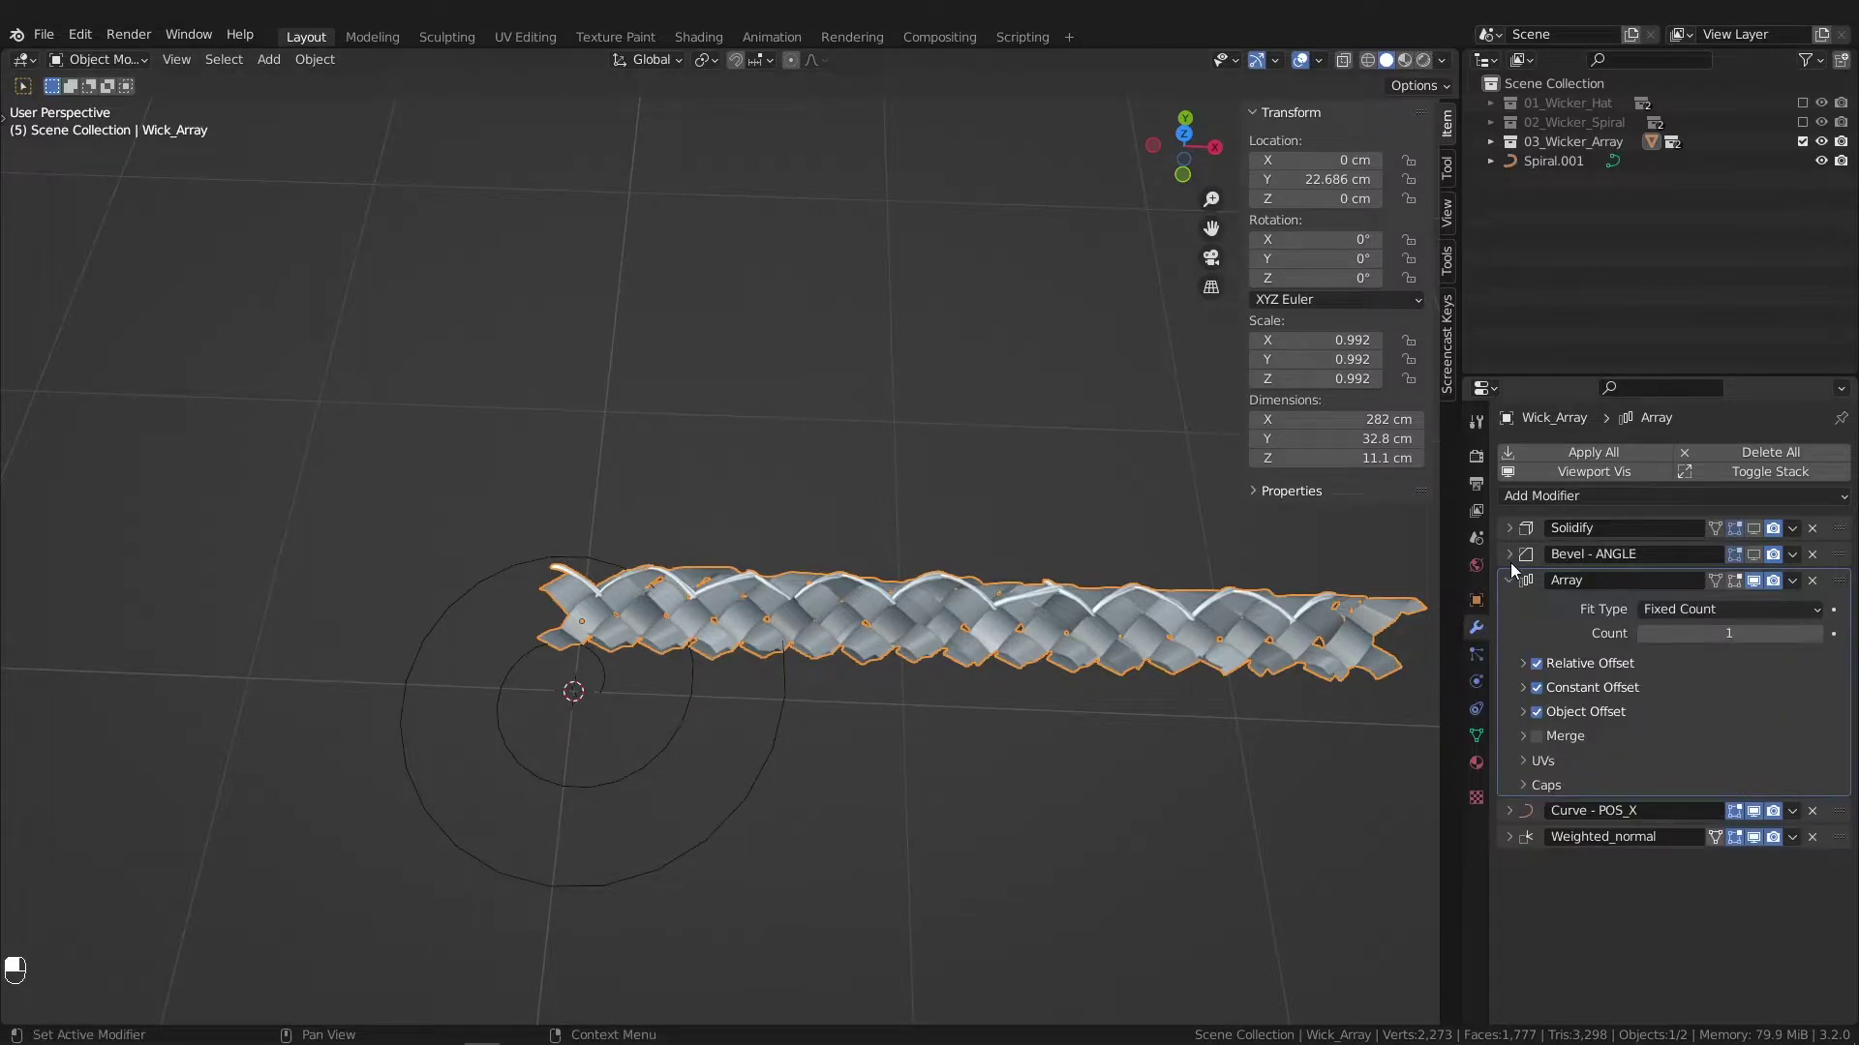
left_click(1508, 580)
left_click(1510, 607)
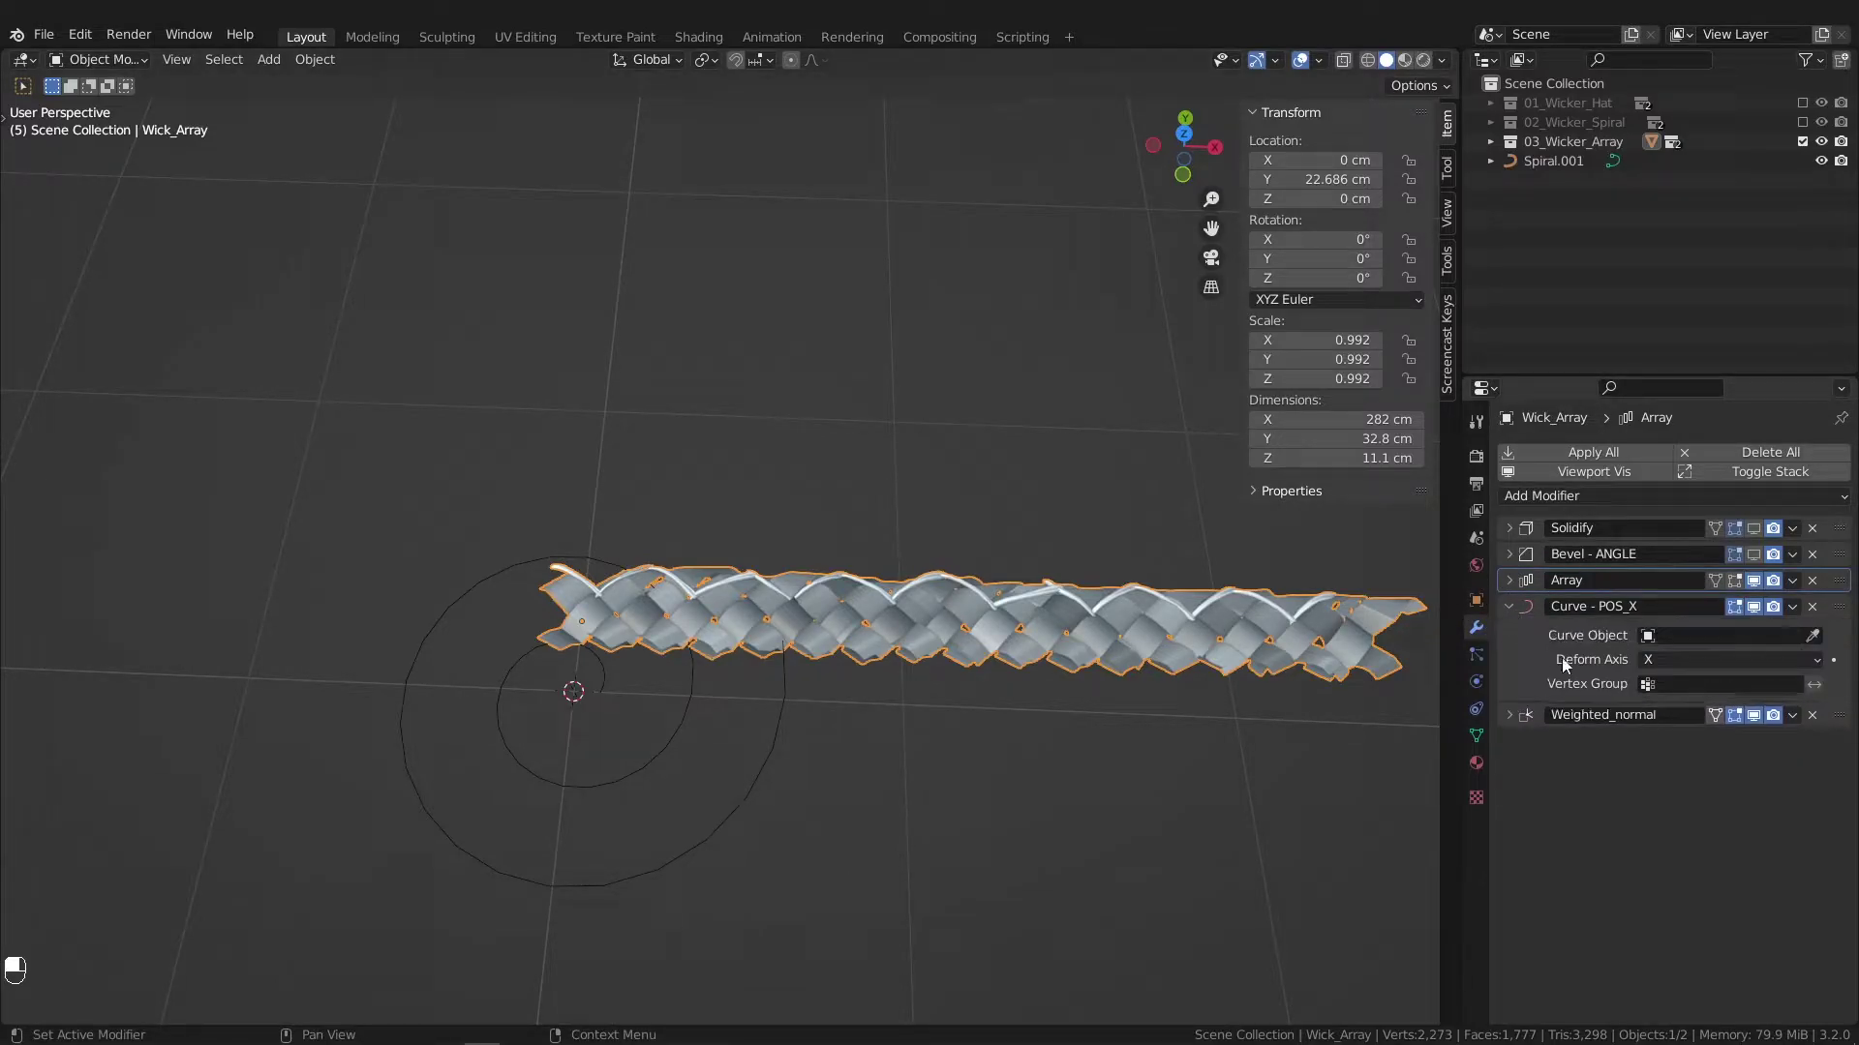
left_click(1813, 636)
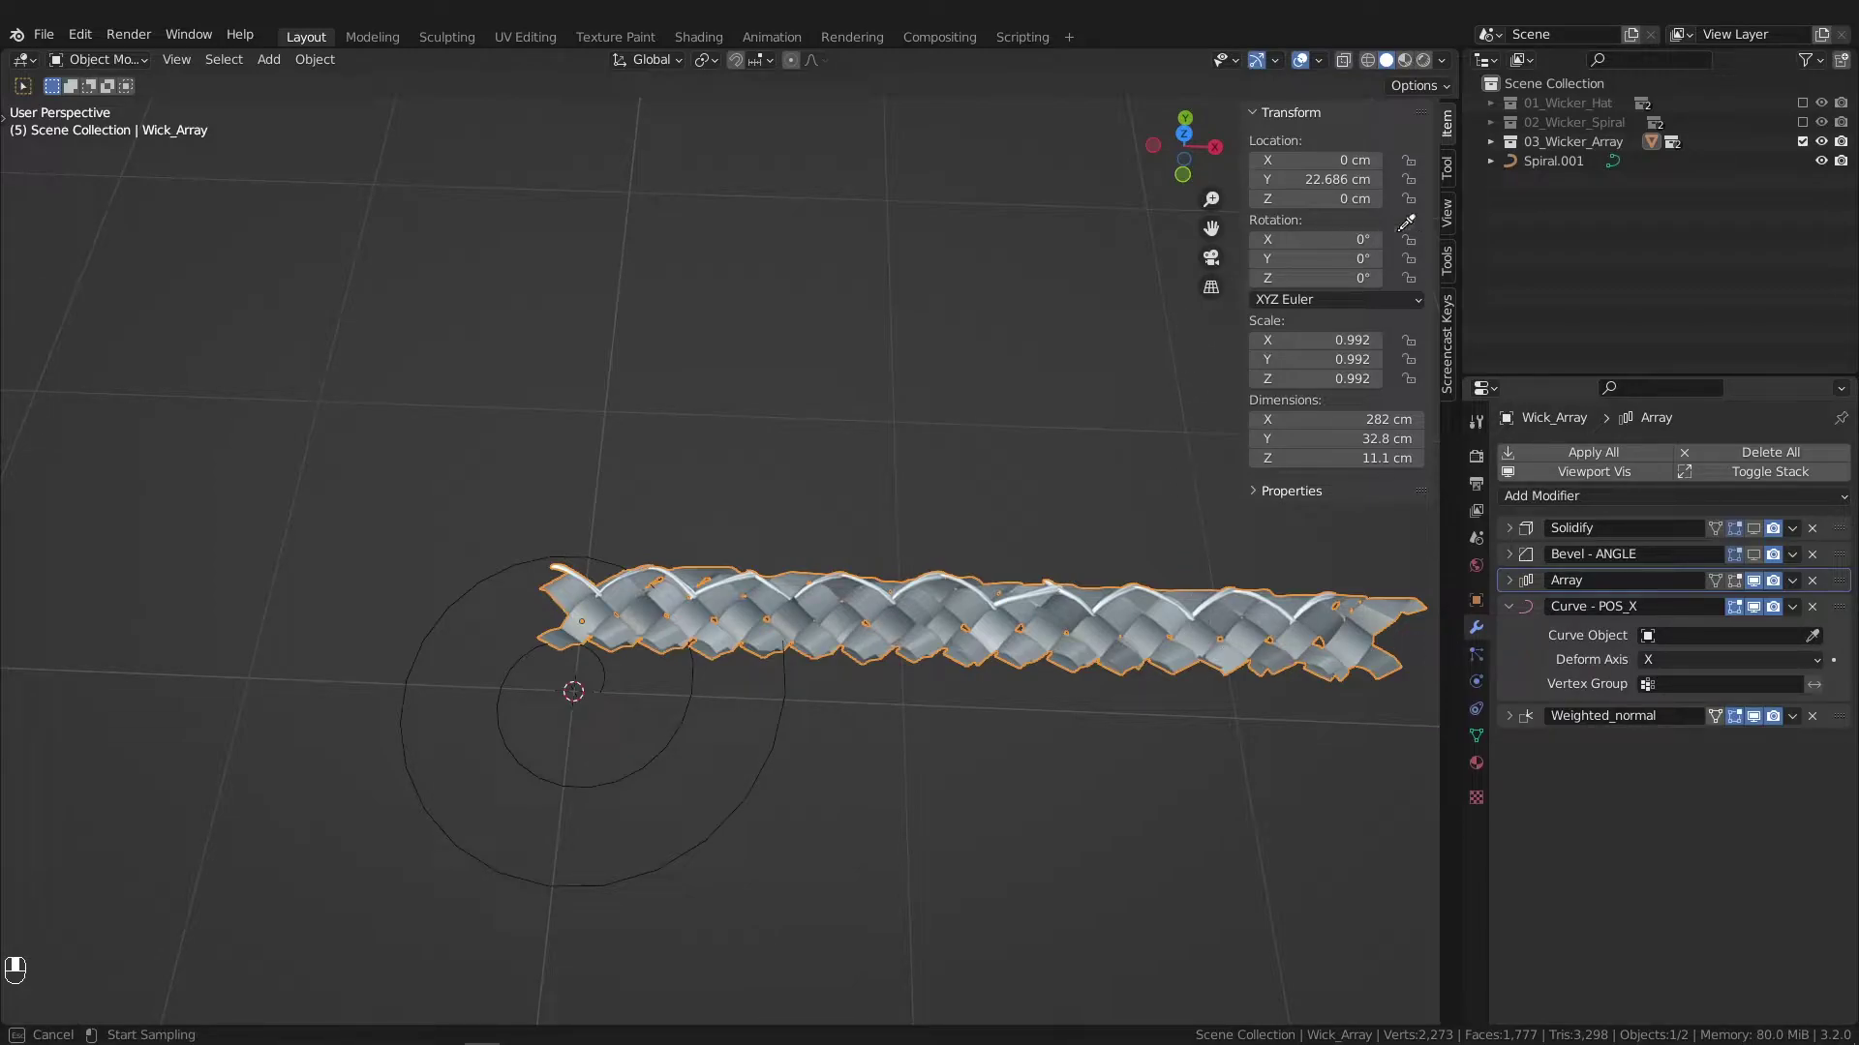
left_click(1557, 163)
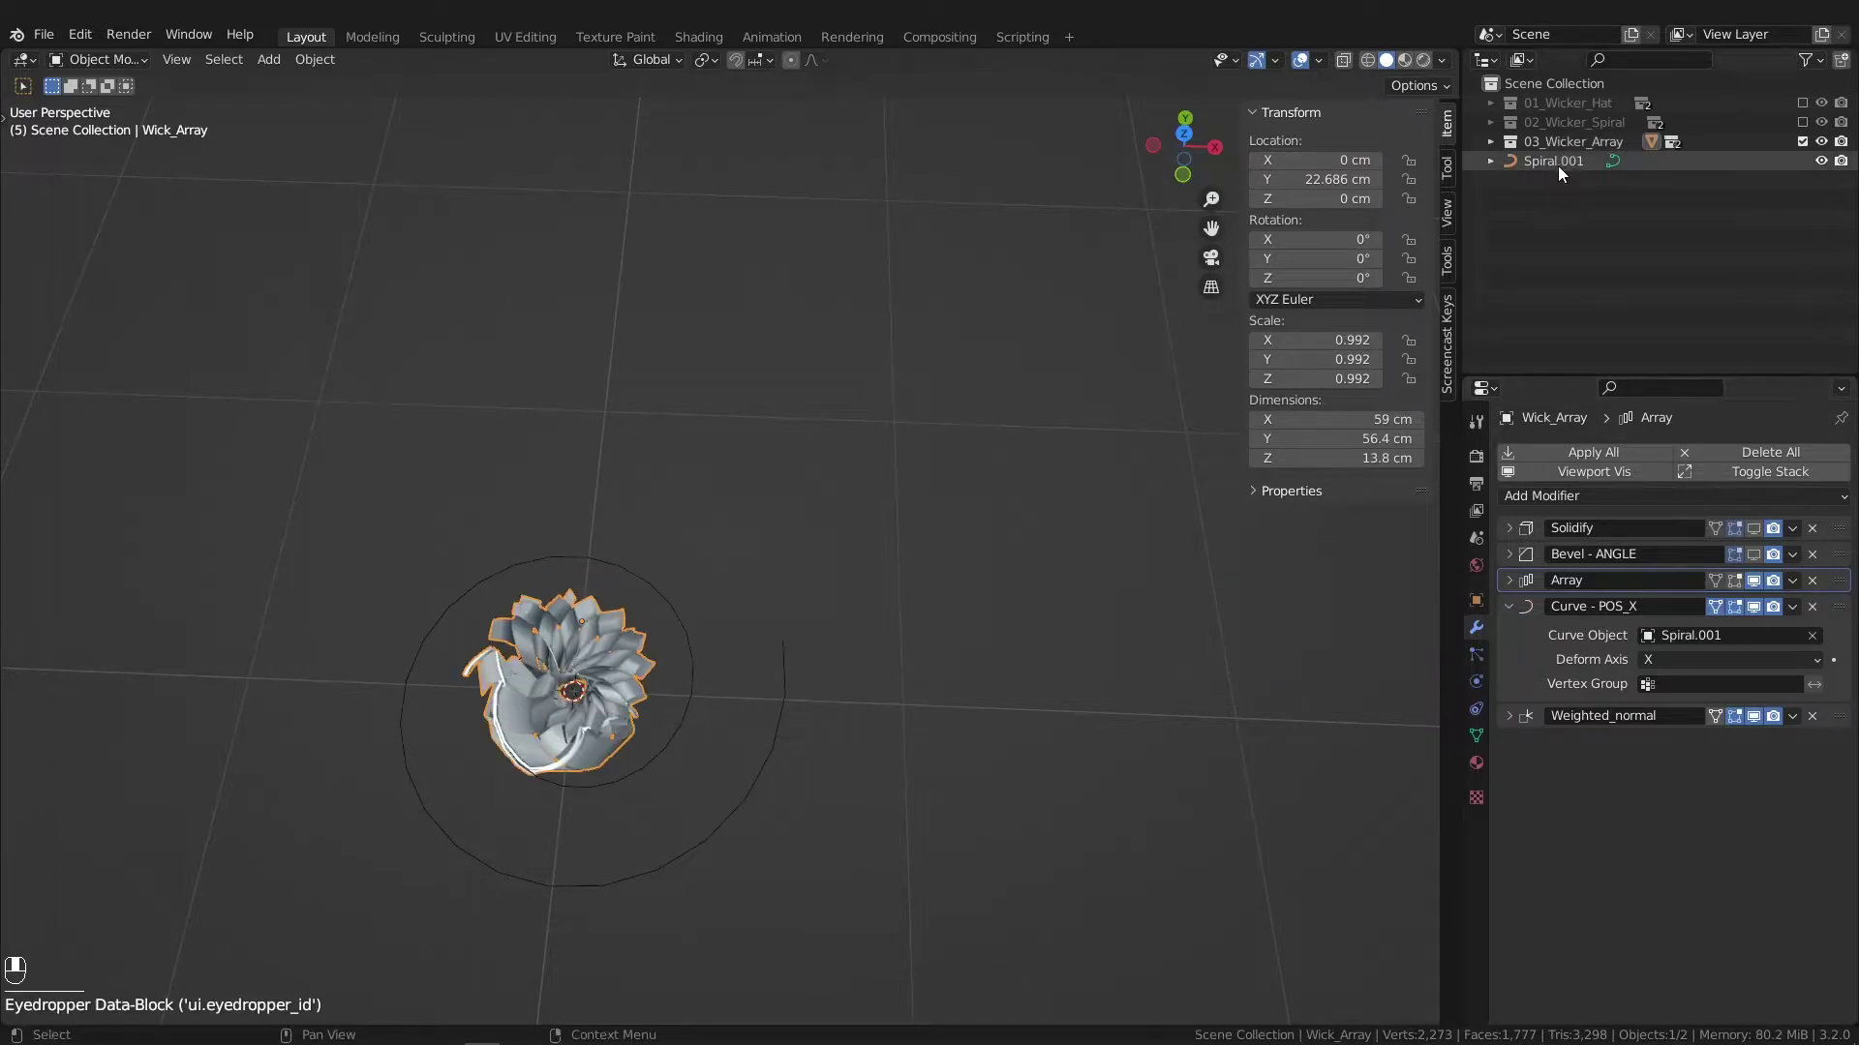
left_click(1490, 143)
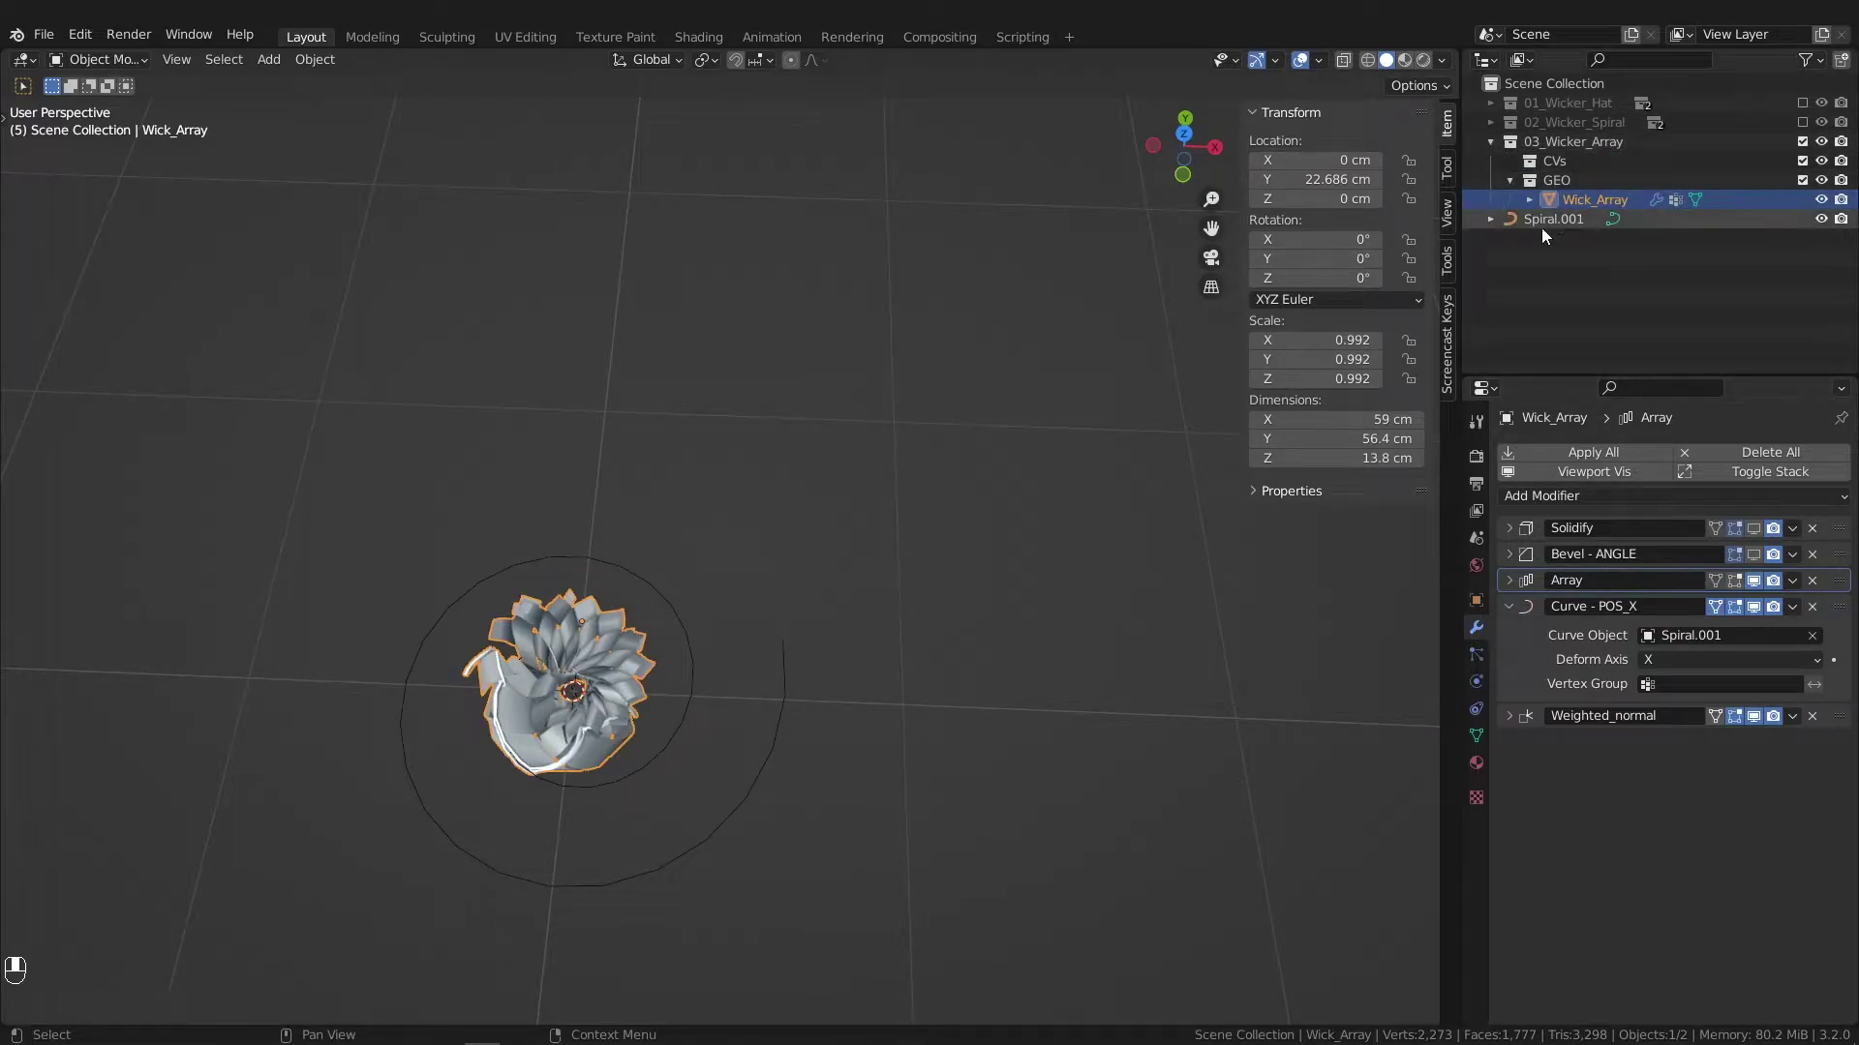
key("ctrl+z")
left_click(1163, 825)
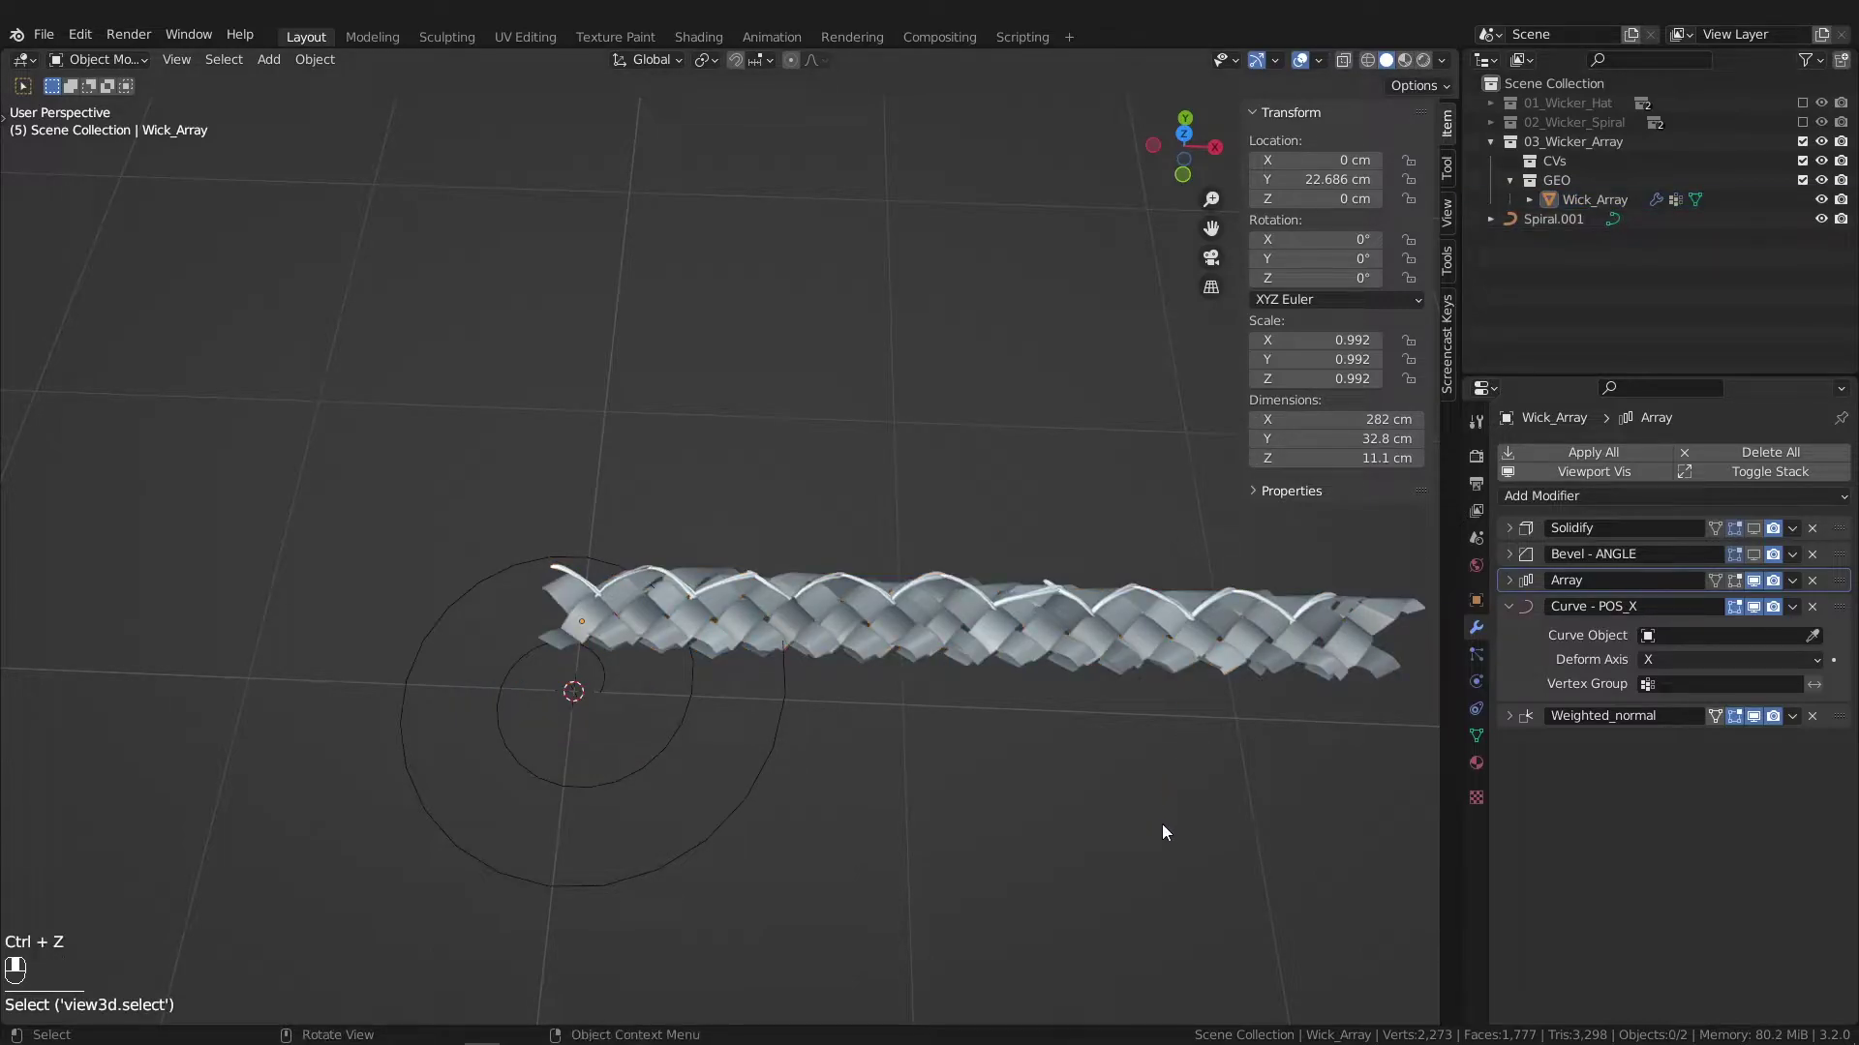
left_click(1607, 200)
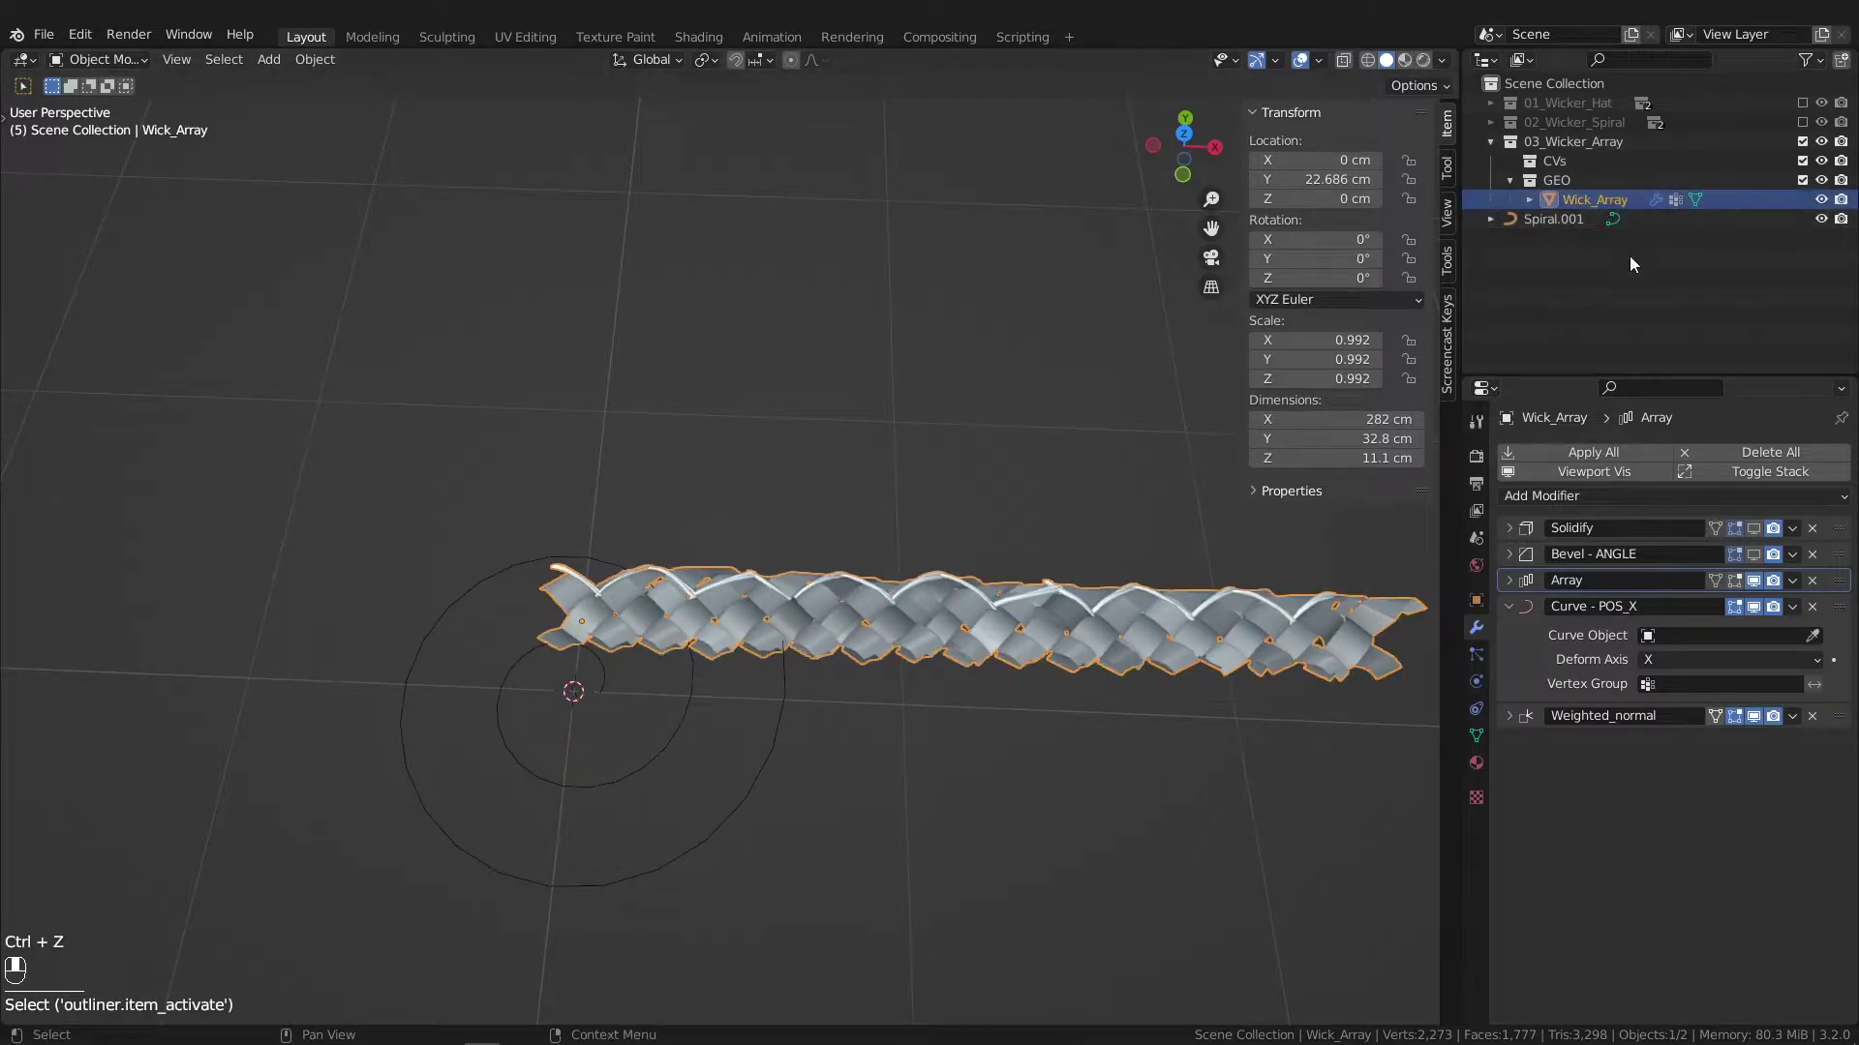
left_click(1810, 636)
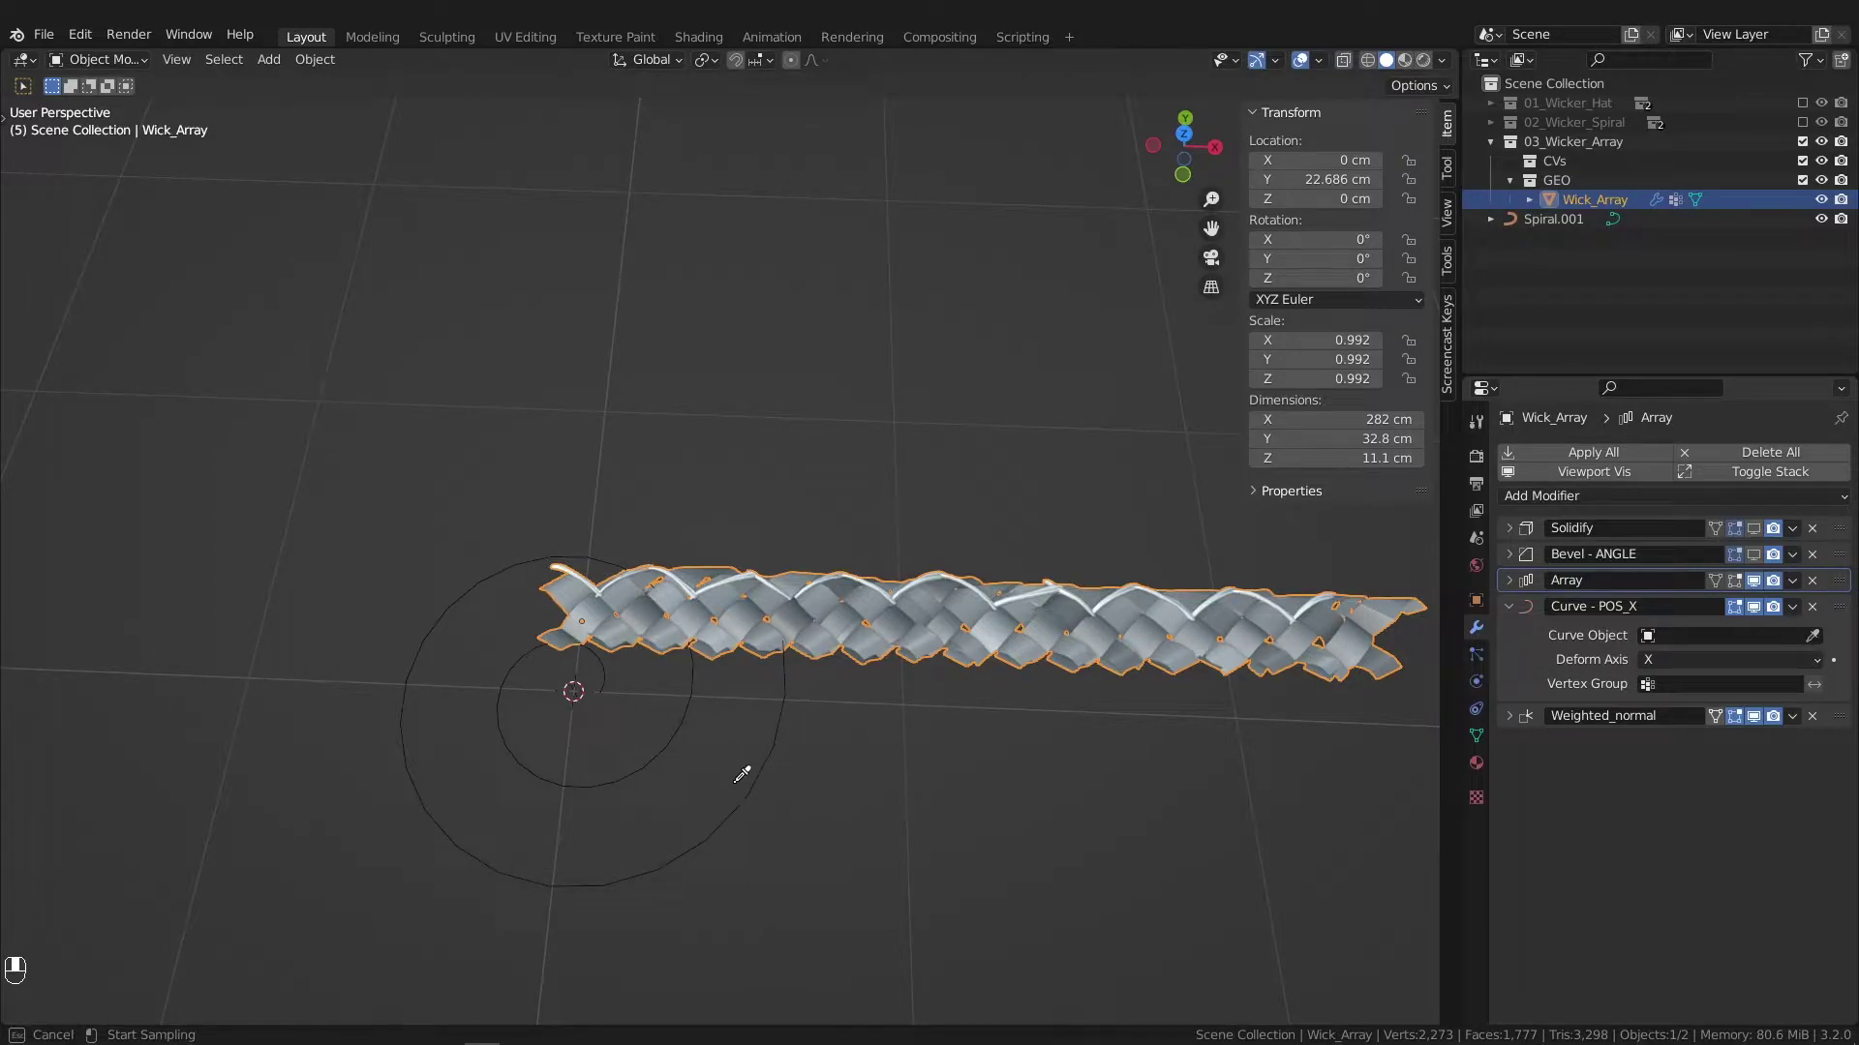
left_click(765, 754)
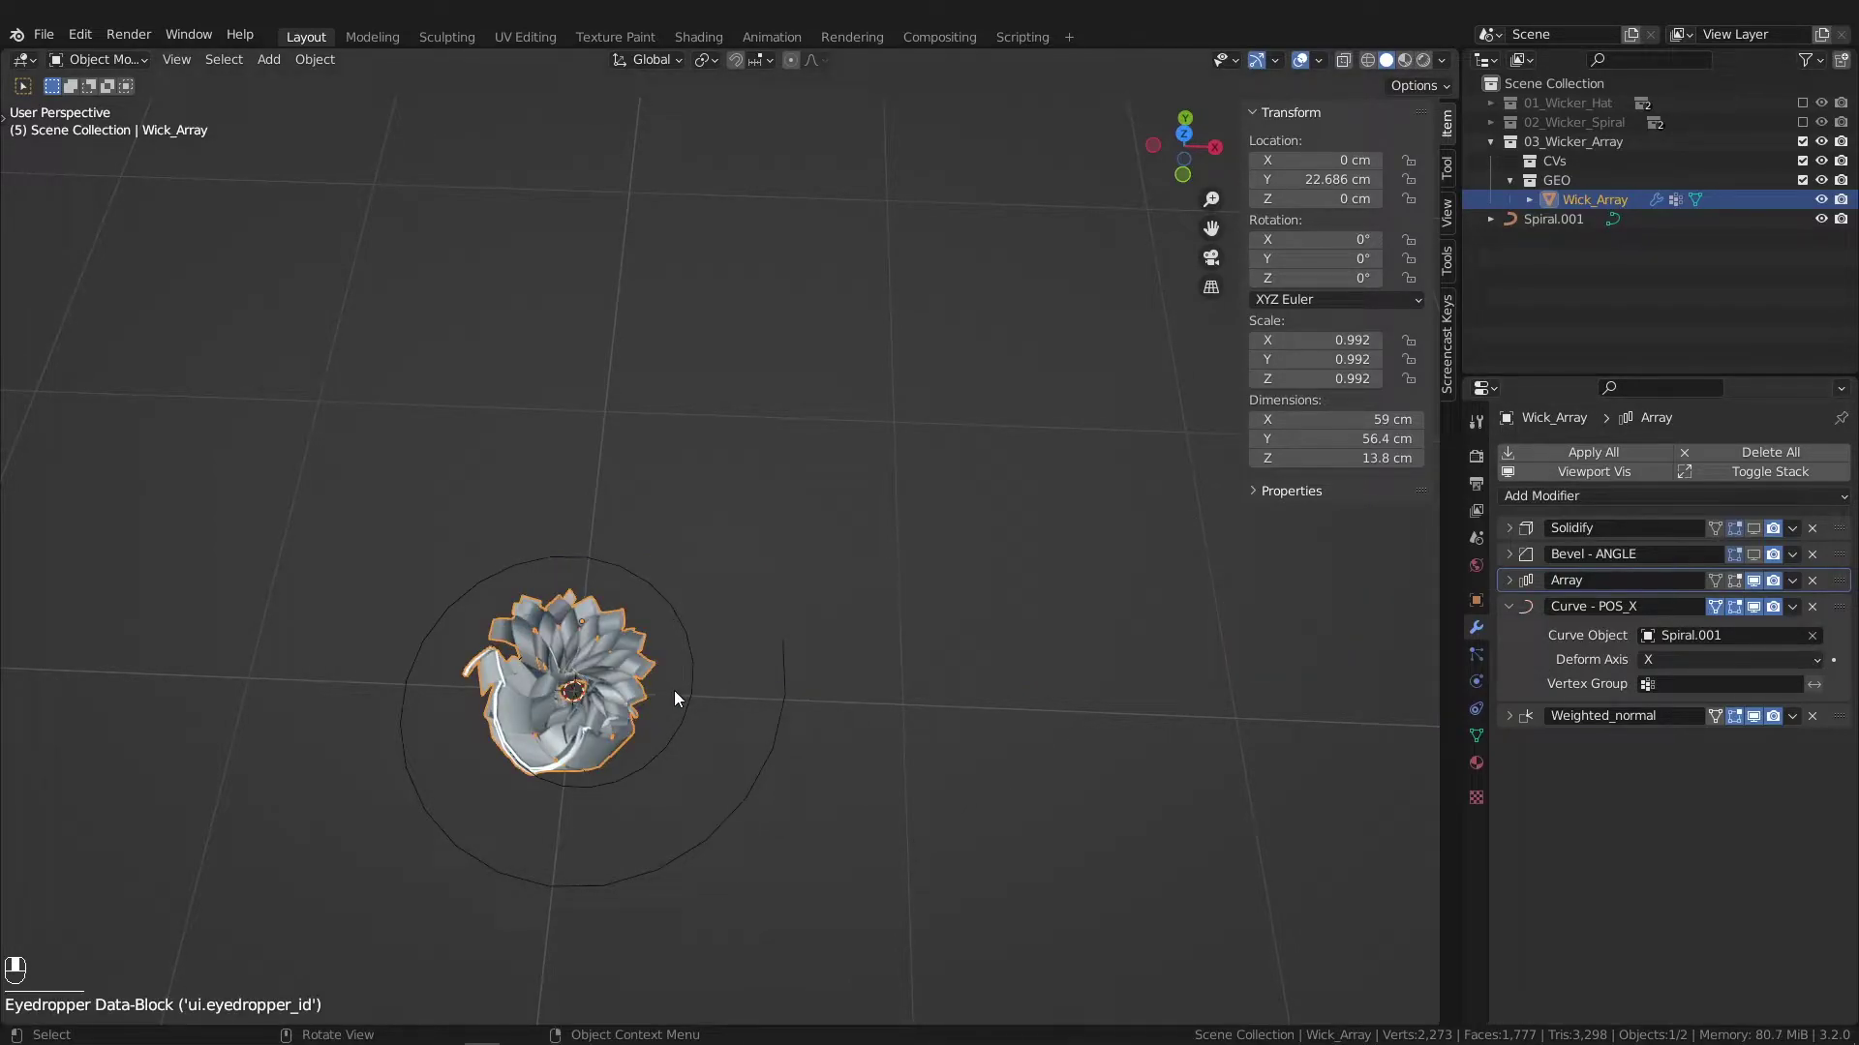
mouse_move(674, 690)
middle_mouse_down()
mouse_move(683, 635)
mouse_move(675, 687)
mouse_move(678, 670)
mouse_move(639, 711)
mouse_move(707, 677)
middle_mouse_up()
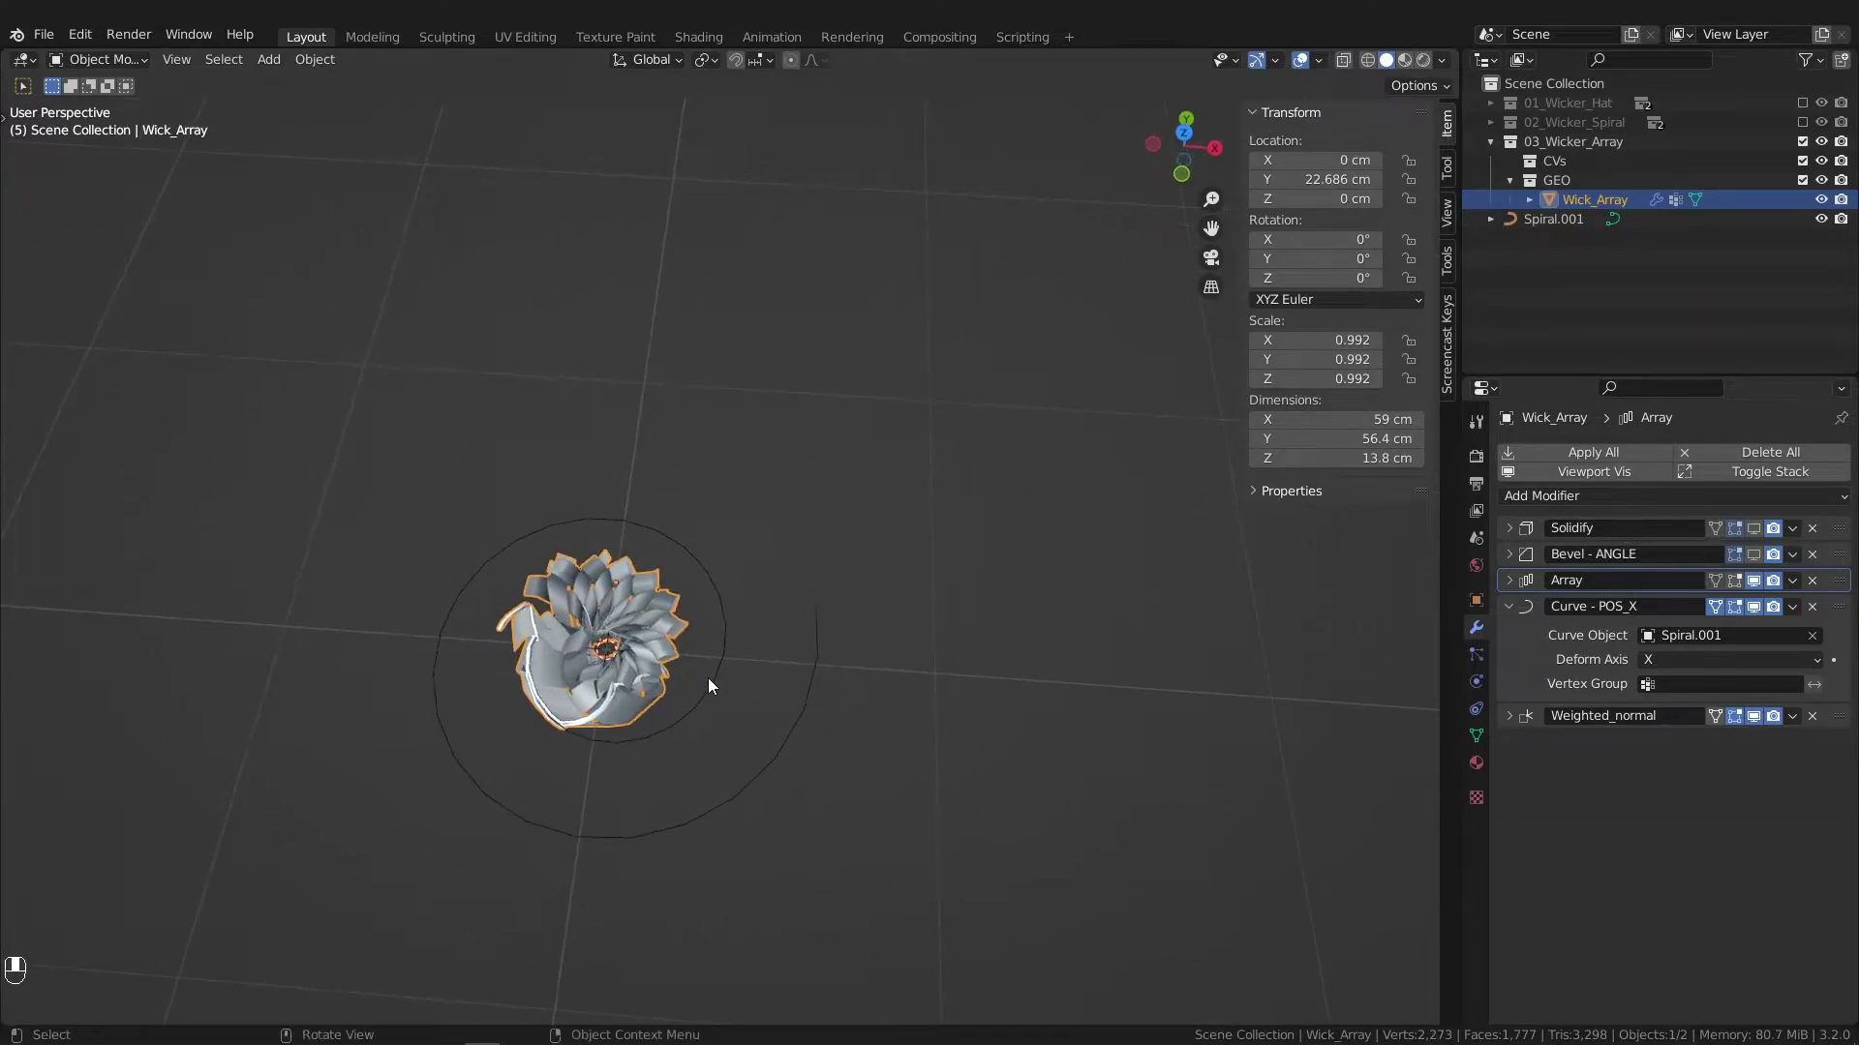
Step: Clear the Curve - POS_X target to straighten the braid and apply its scale to 1.000
left_click(1812, 636)
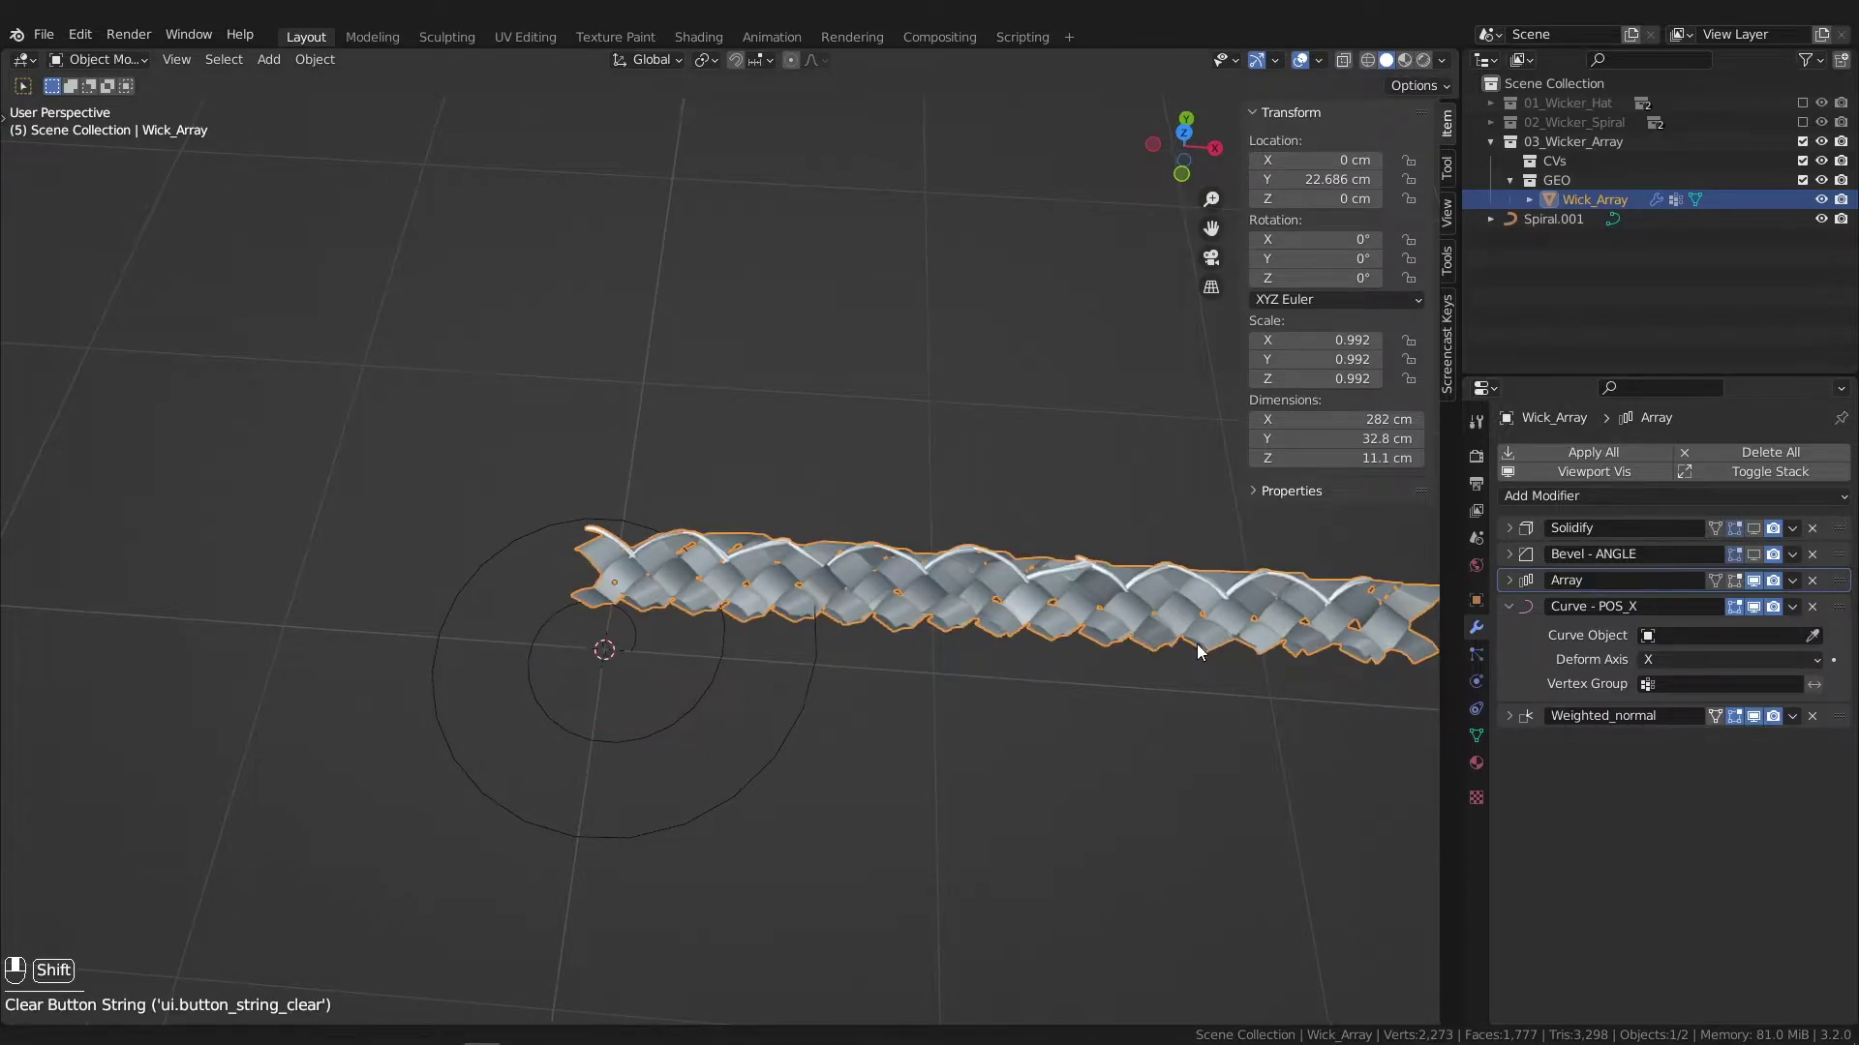
left_click(1084, 664)
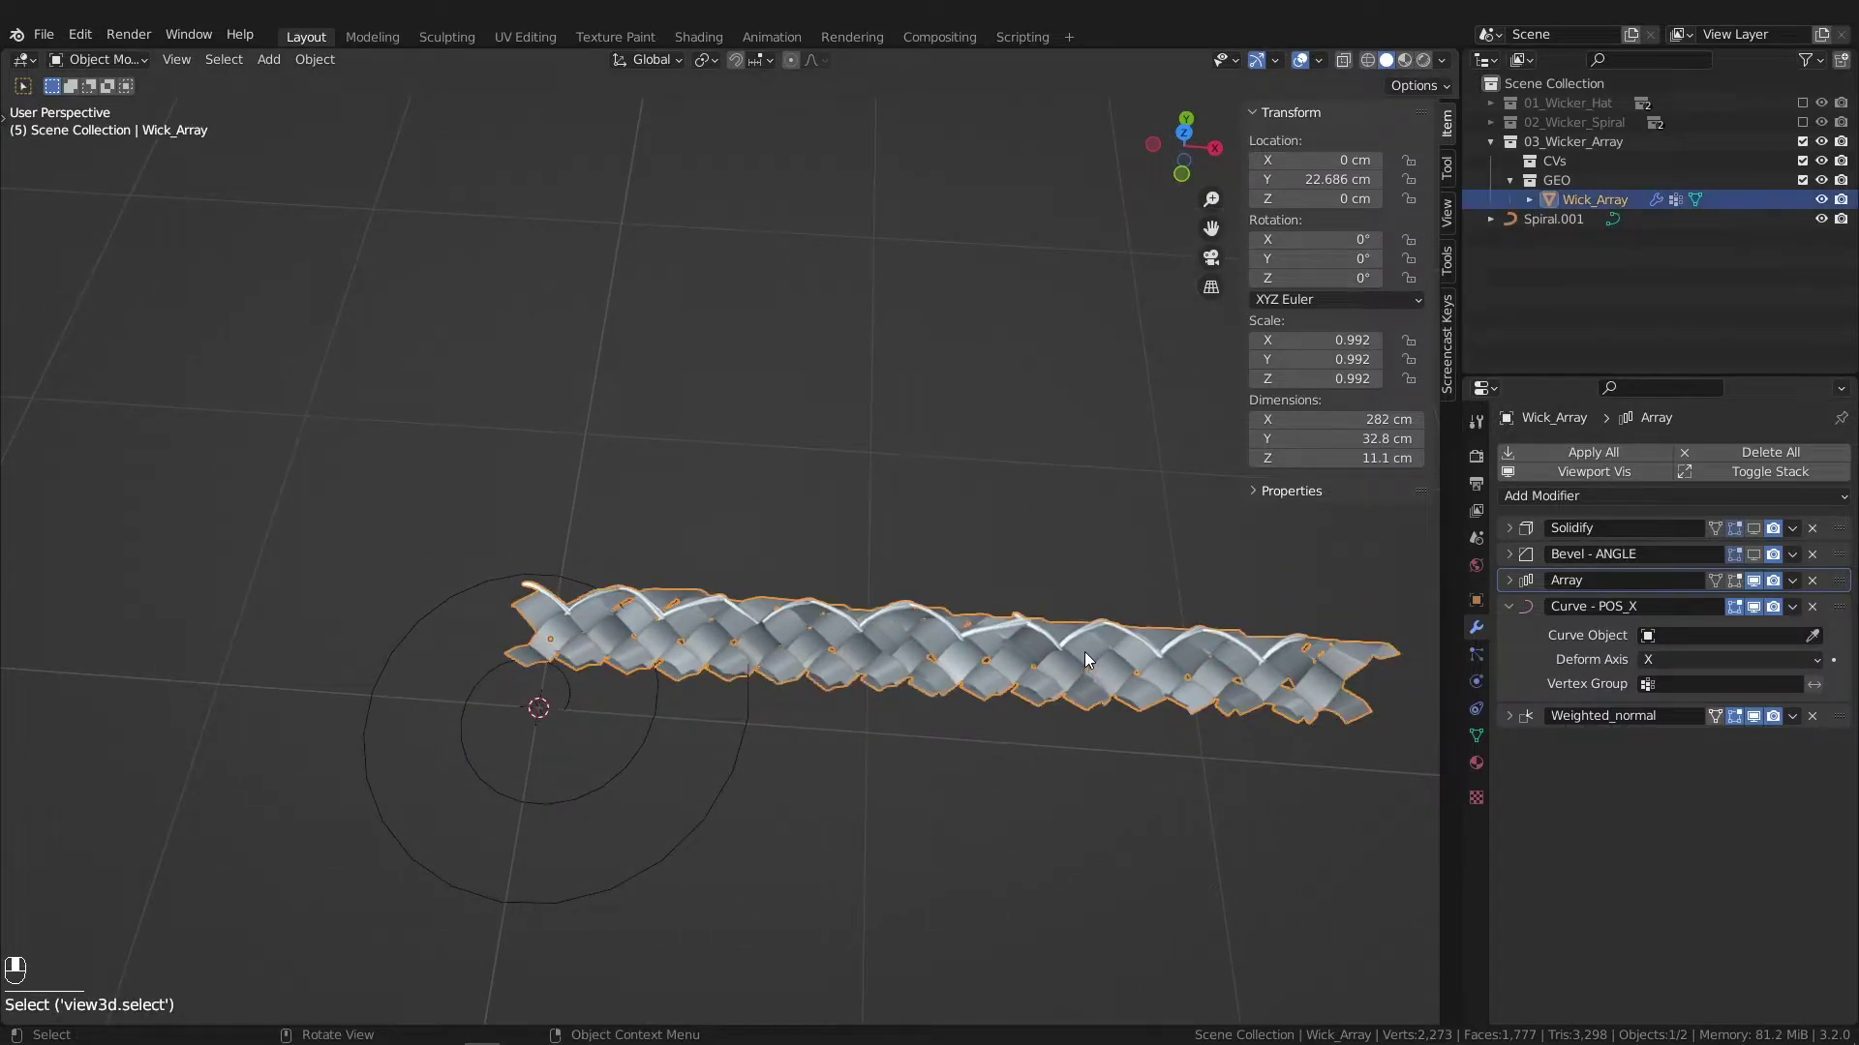
key("ctrl+a")
left_click(1200, 583)
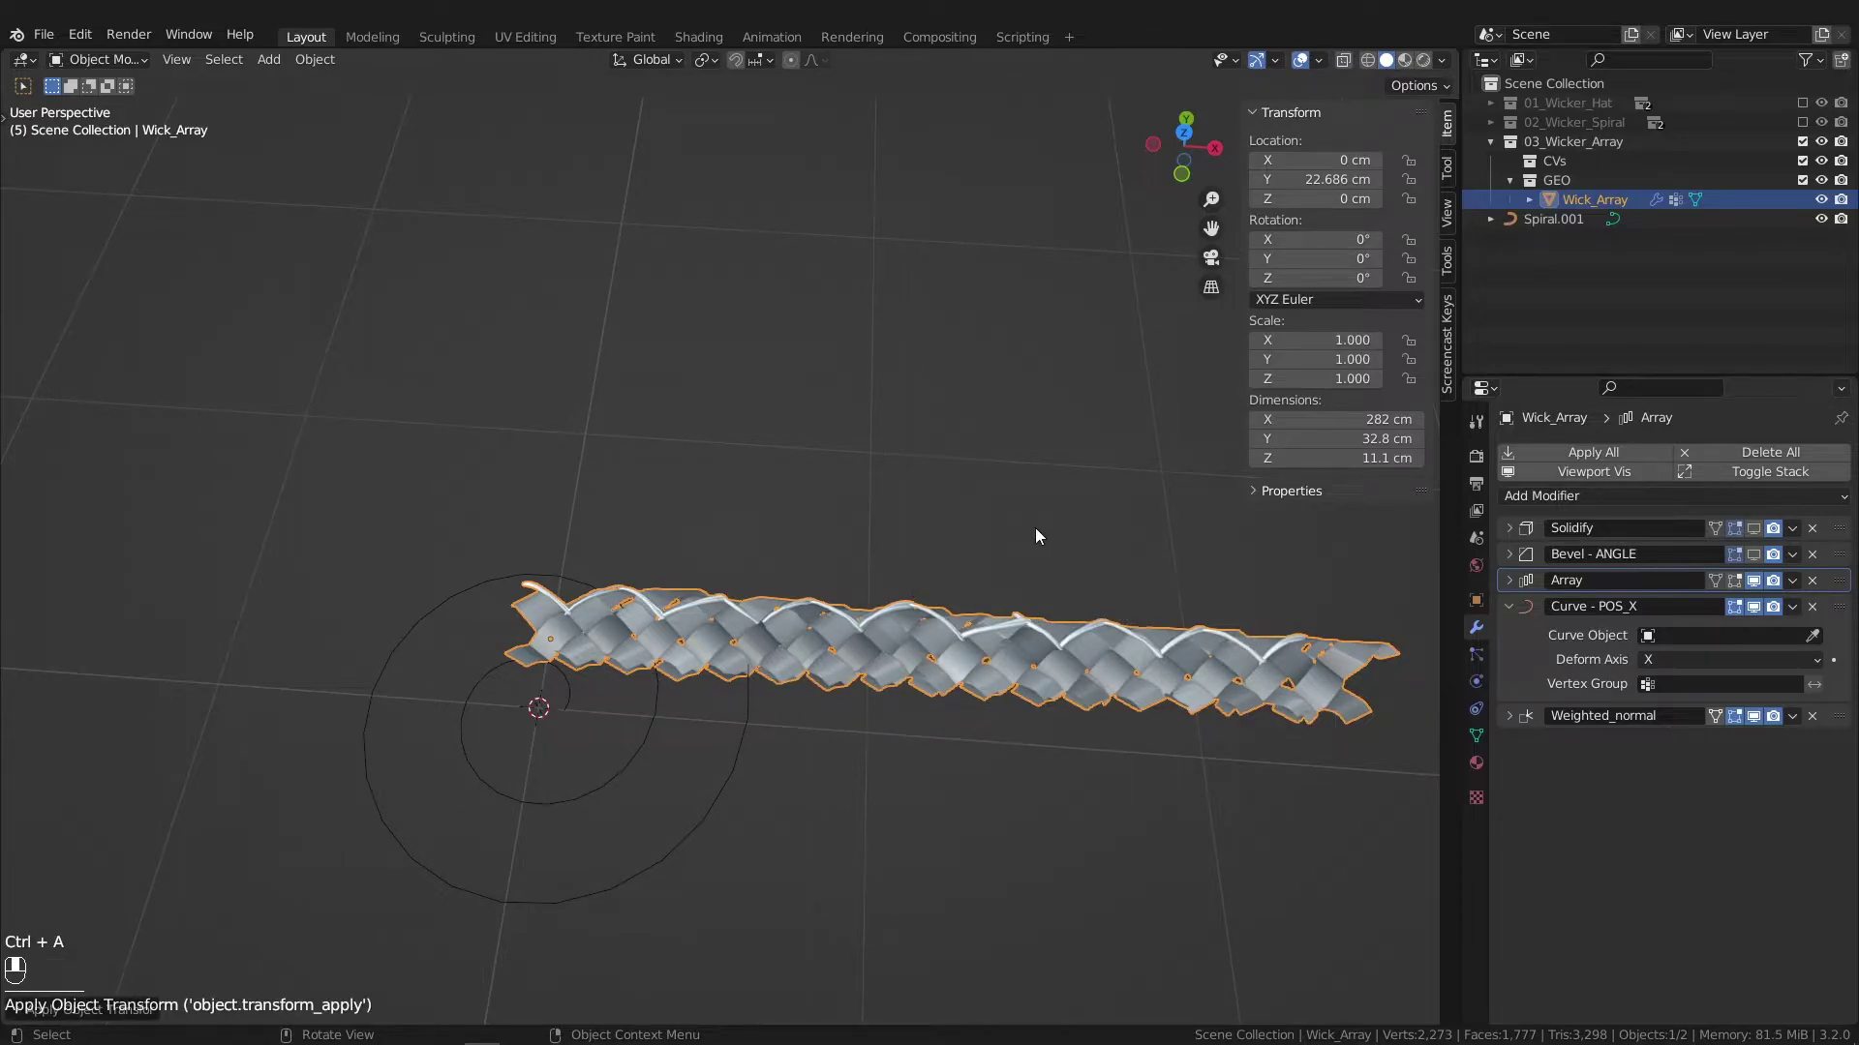
Step: Snap the Wick_Array strip to the 3D cursor, placing it at location 0, 0, 0
middle_click_drag(1061, 500, 1076, 550, "shift")
left_click(1034, 635)
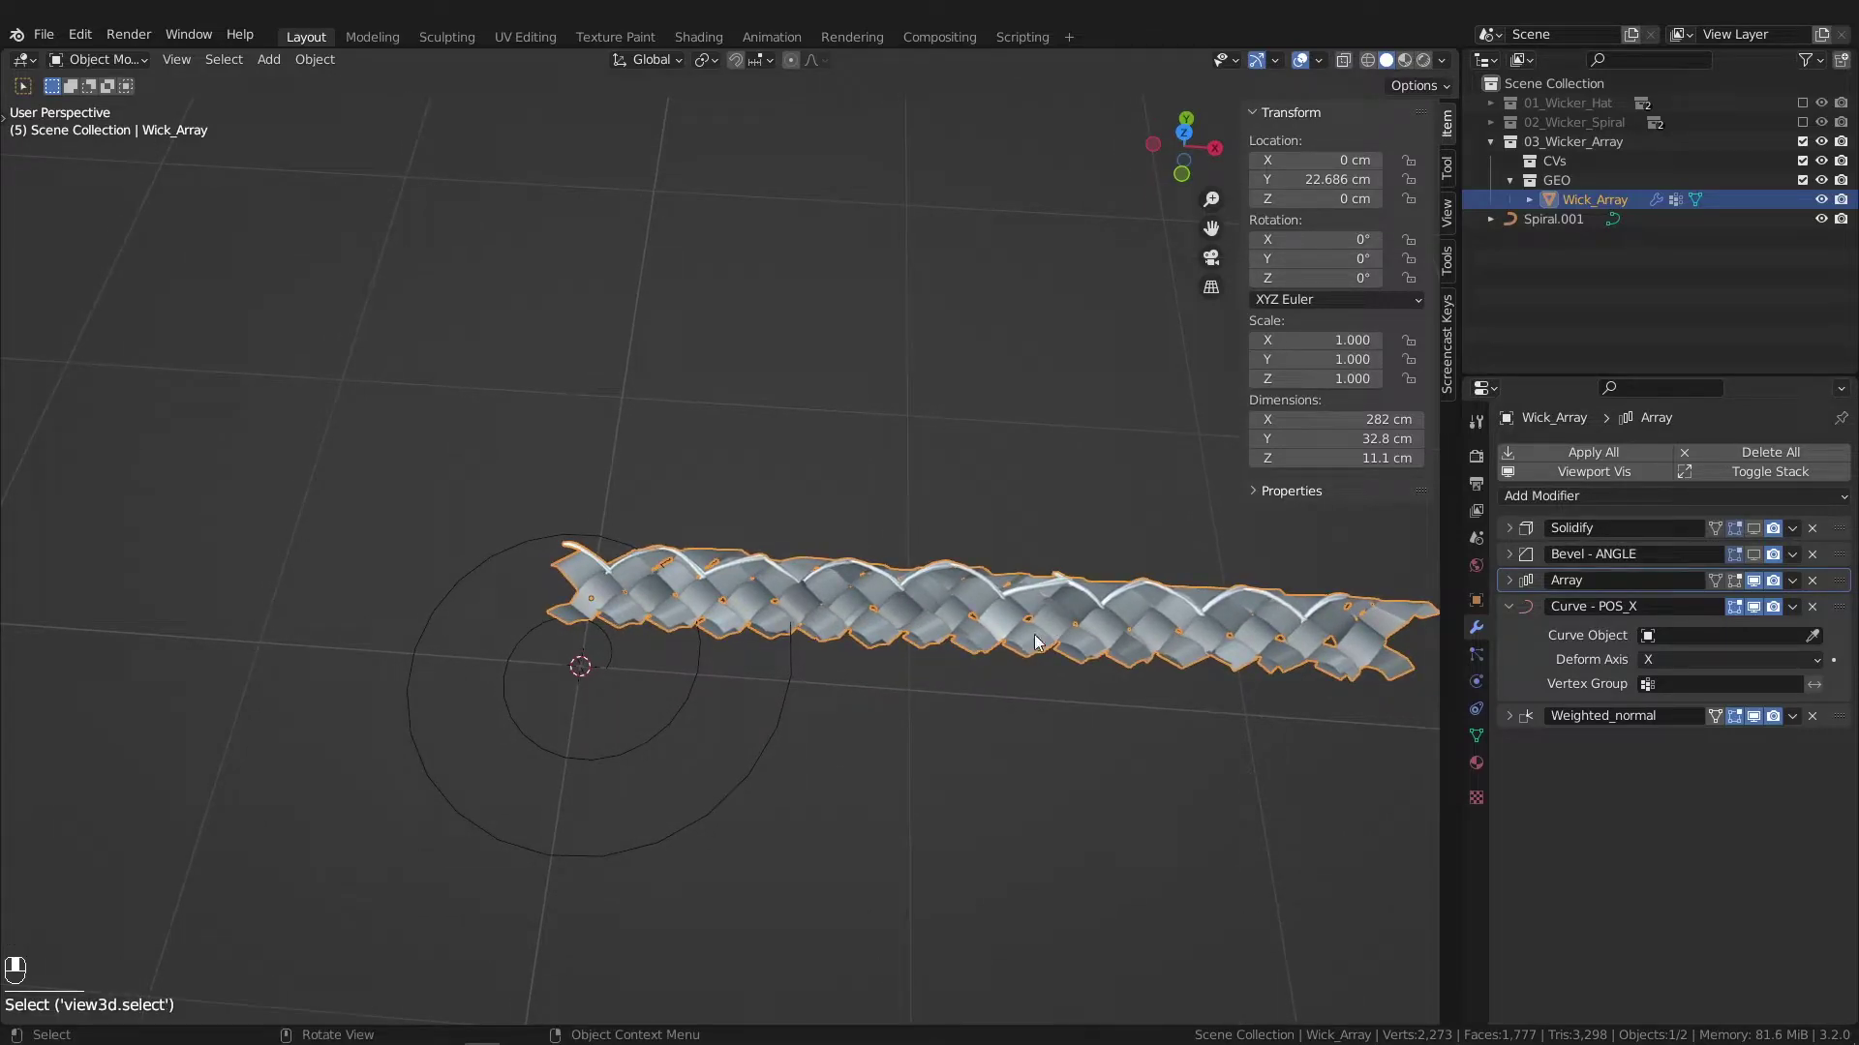
left_click(772, 737)
left_click(834, 584)
left_click(620, 757)
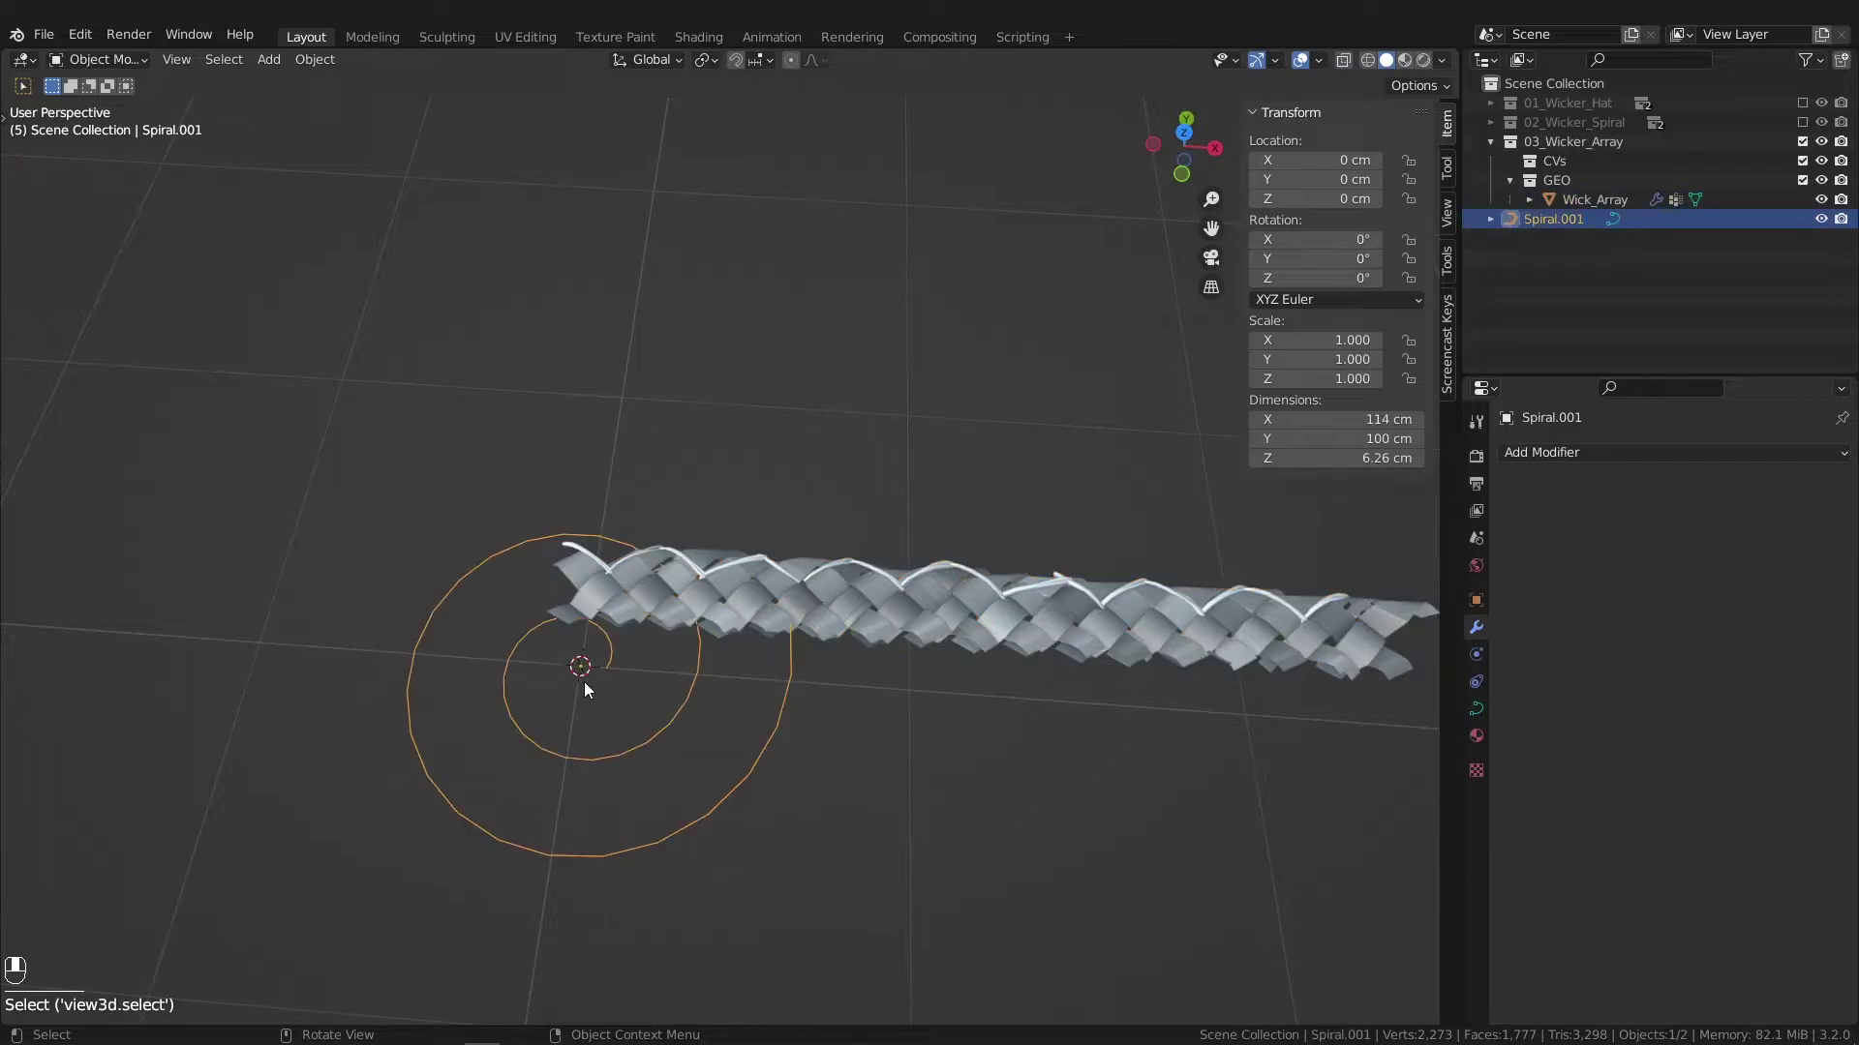
left_click(621, 721)
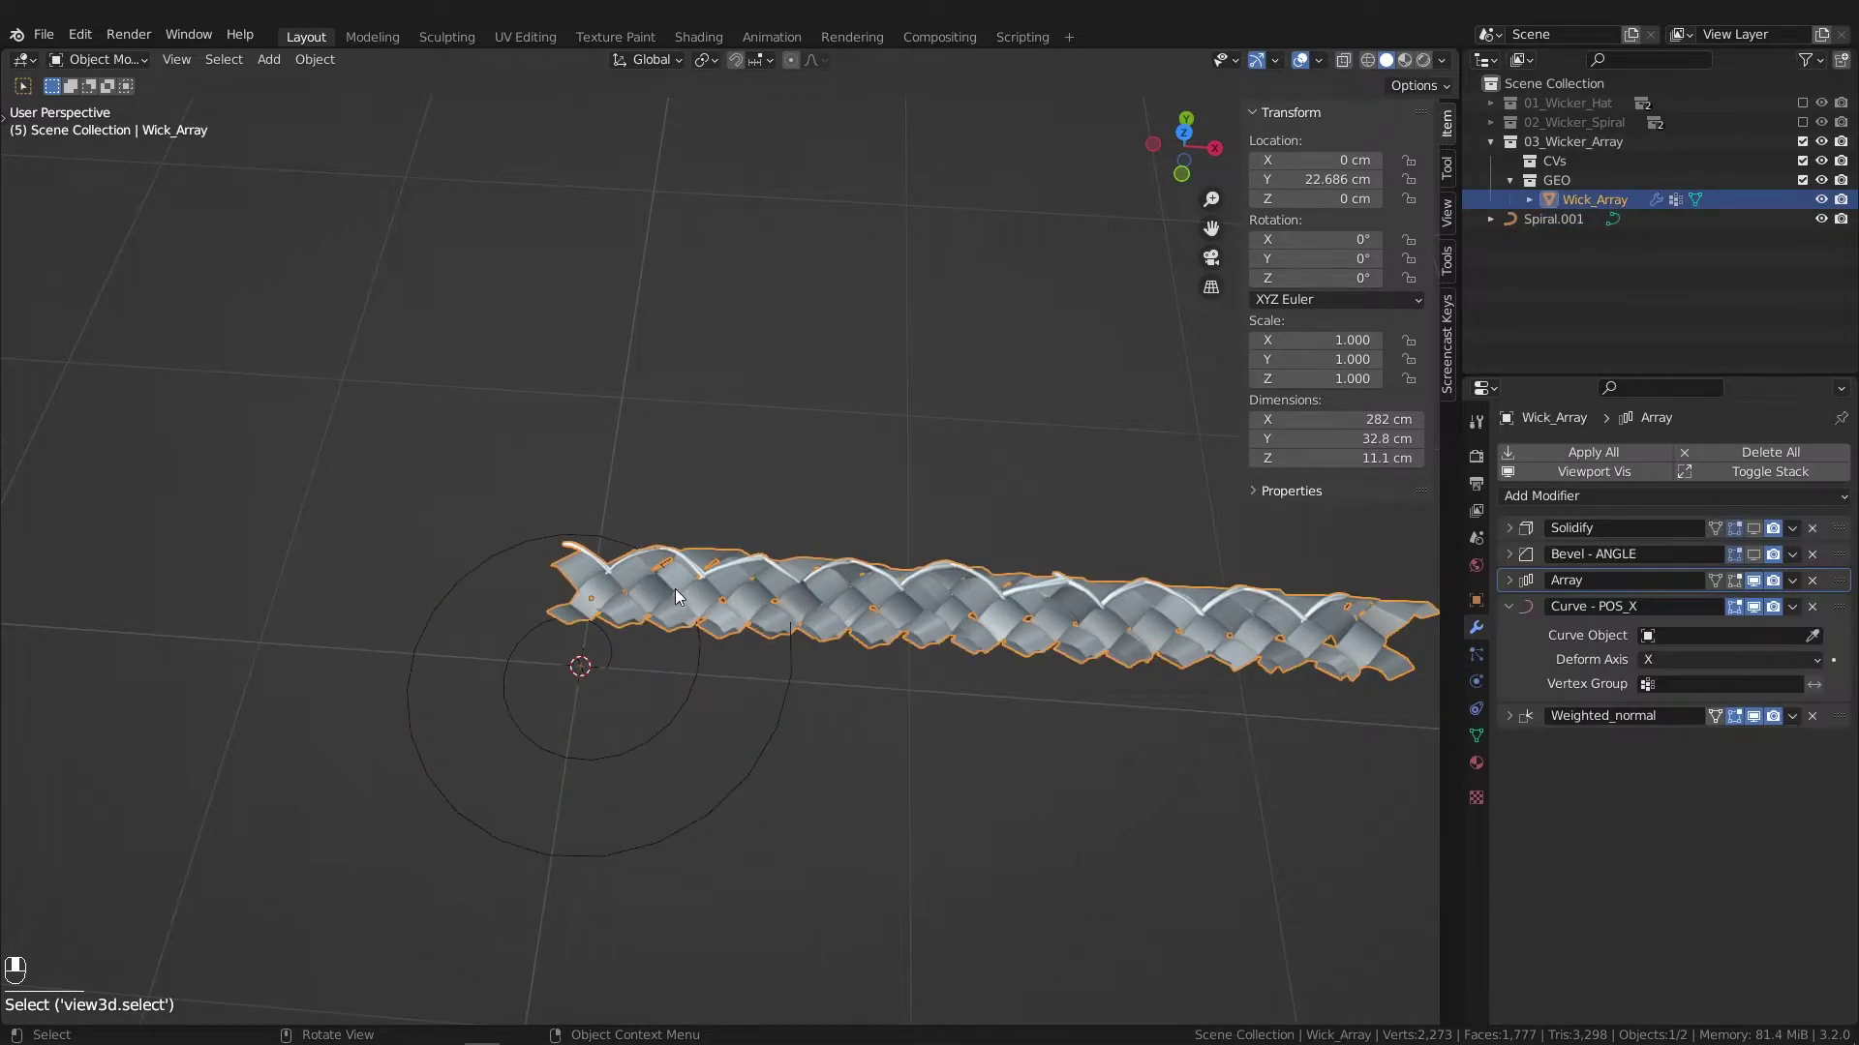
left_click(674, 719)
left_click(776, 600)
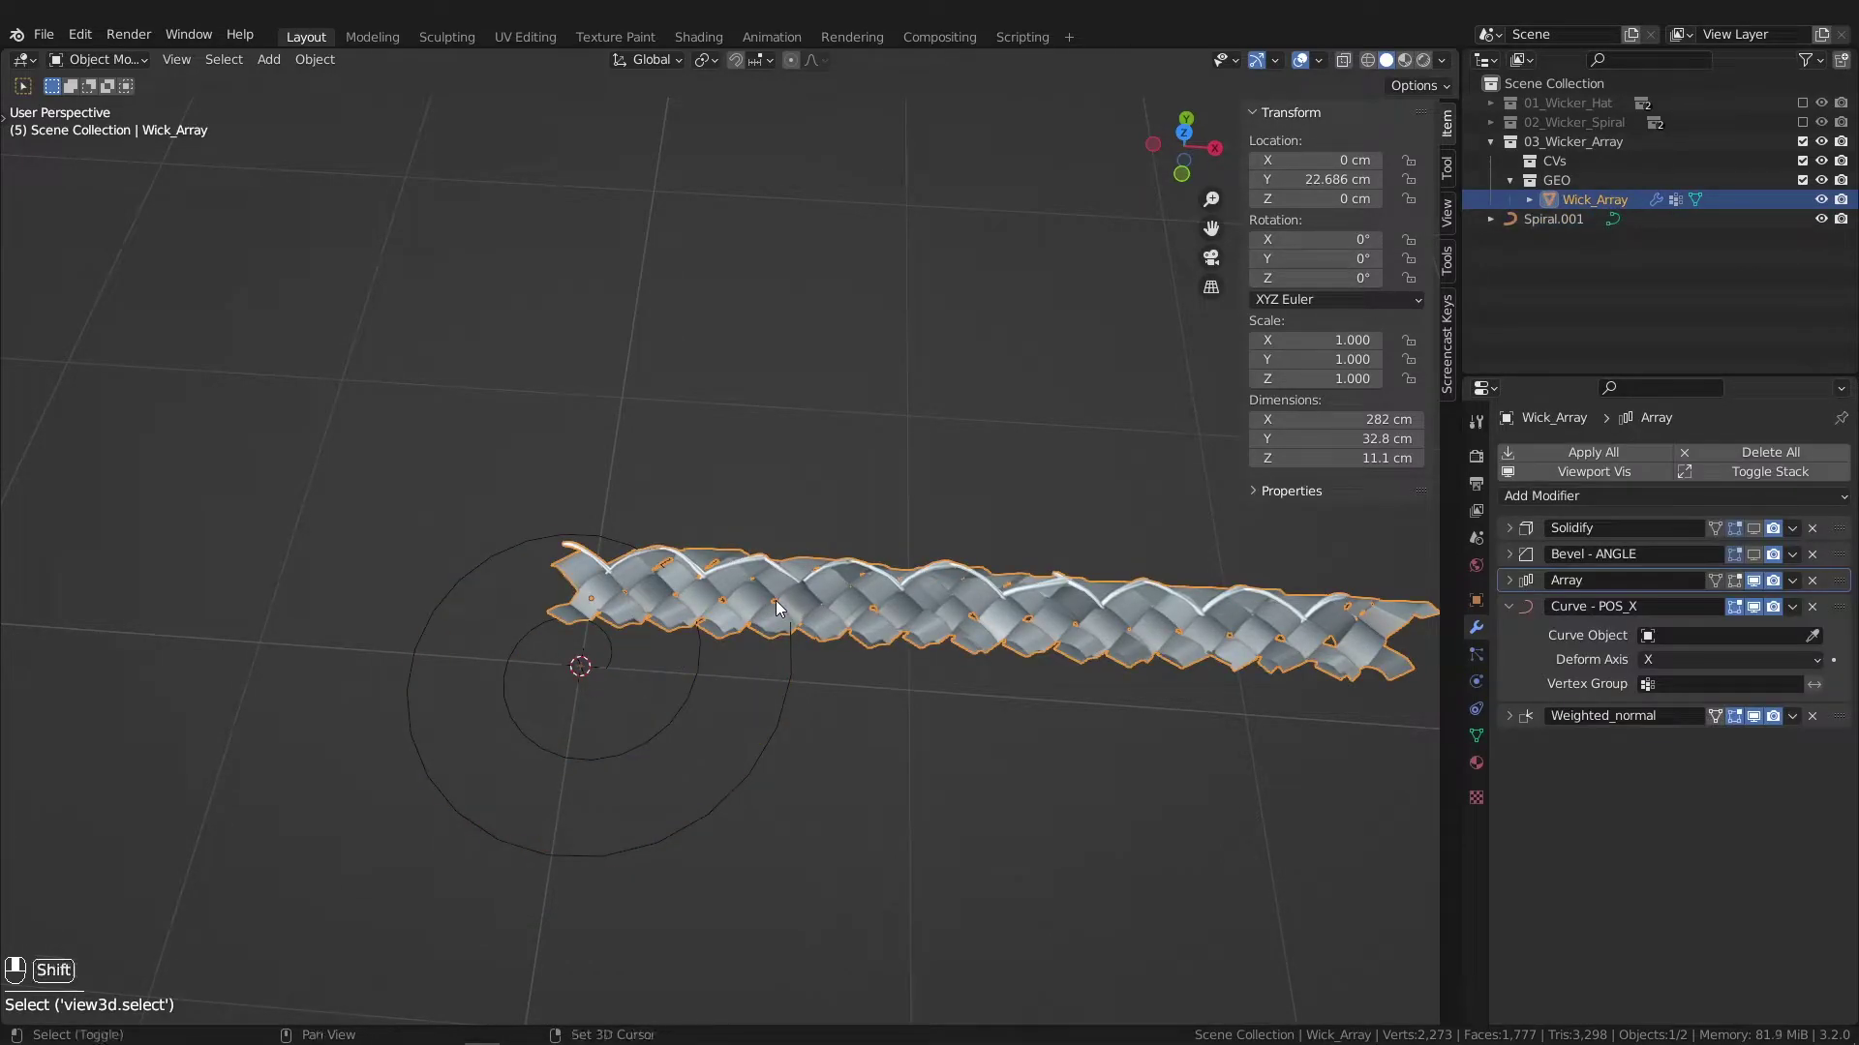
key("shift+s")
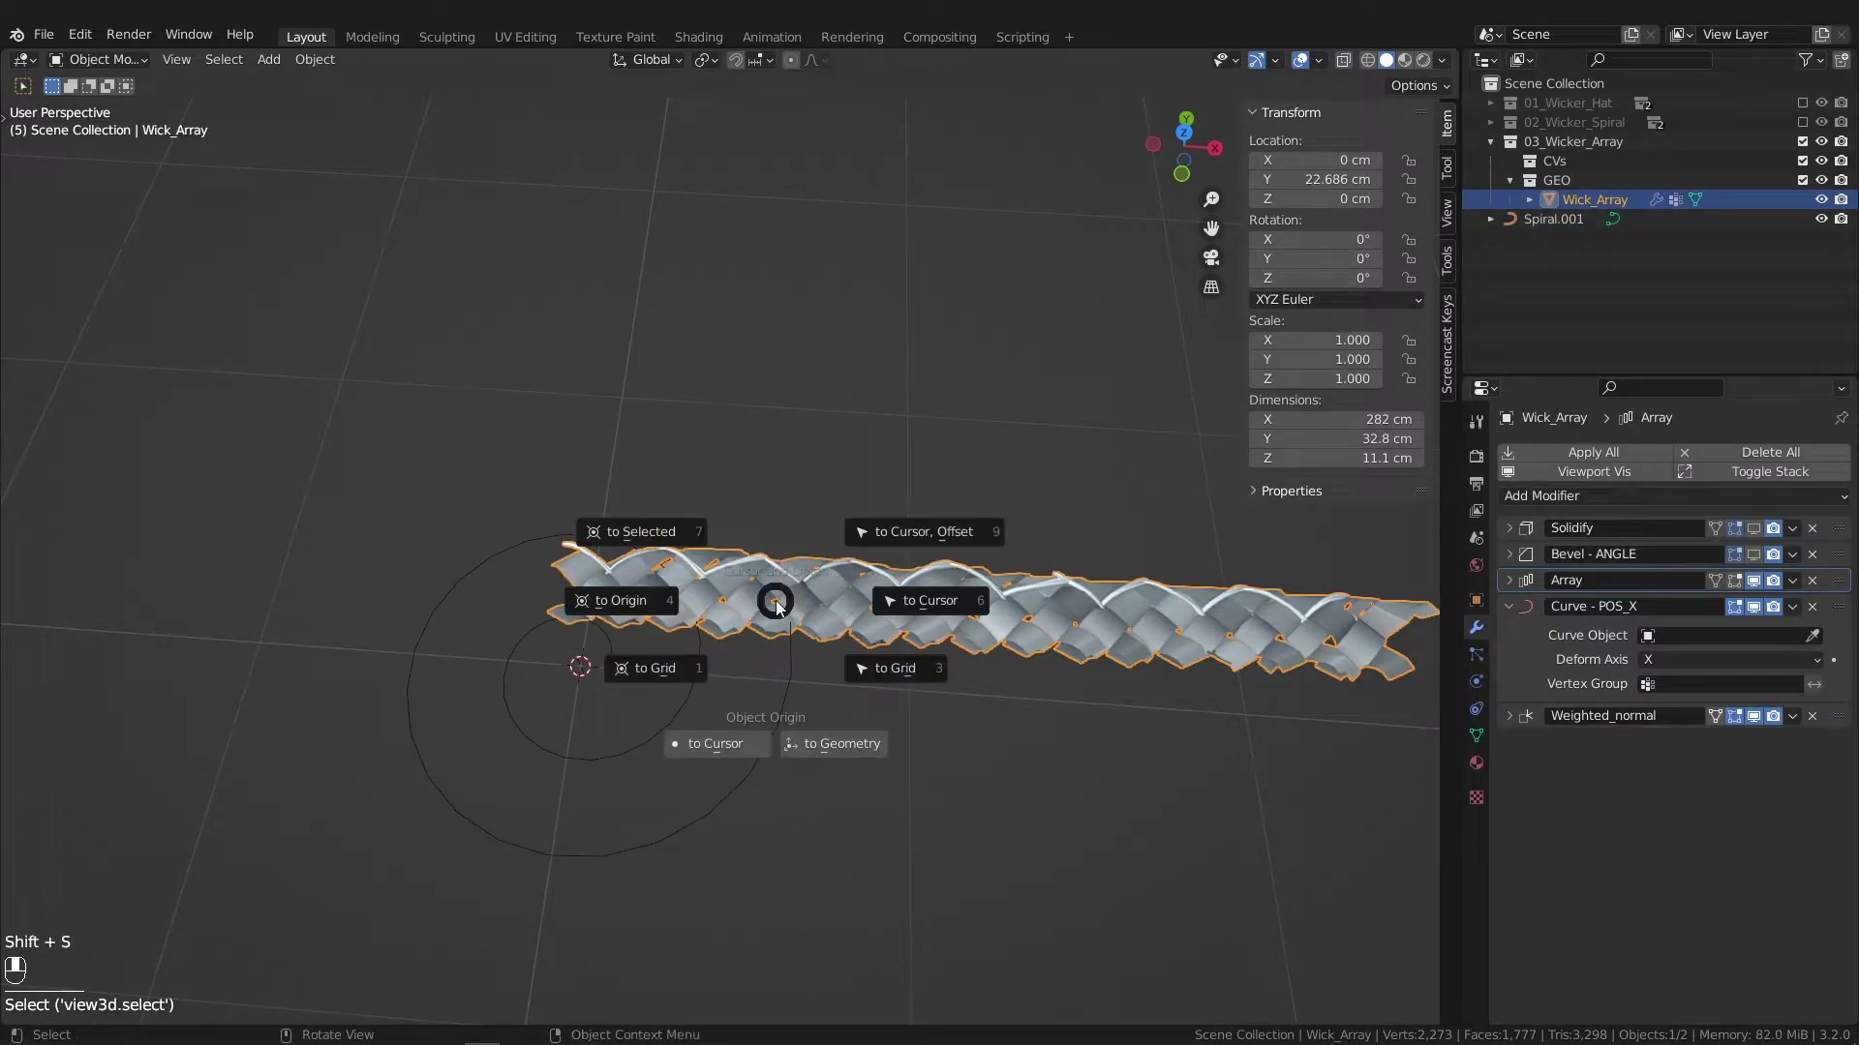
left_click(921, 535)
left_click(904, 744)
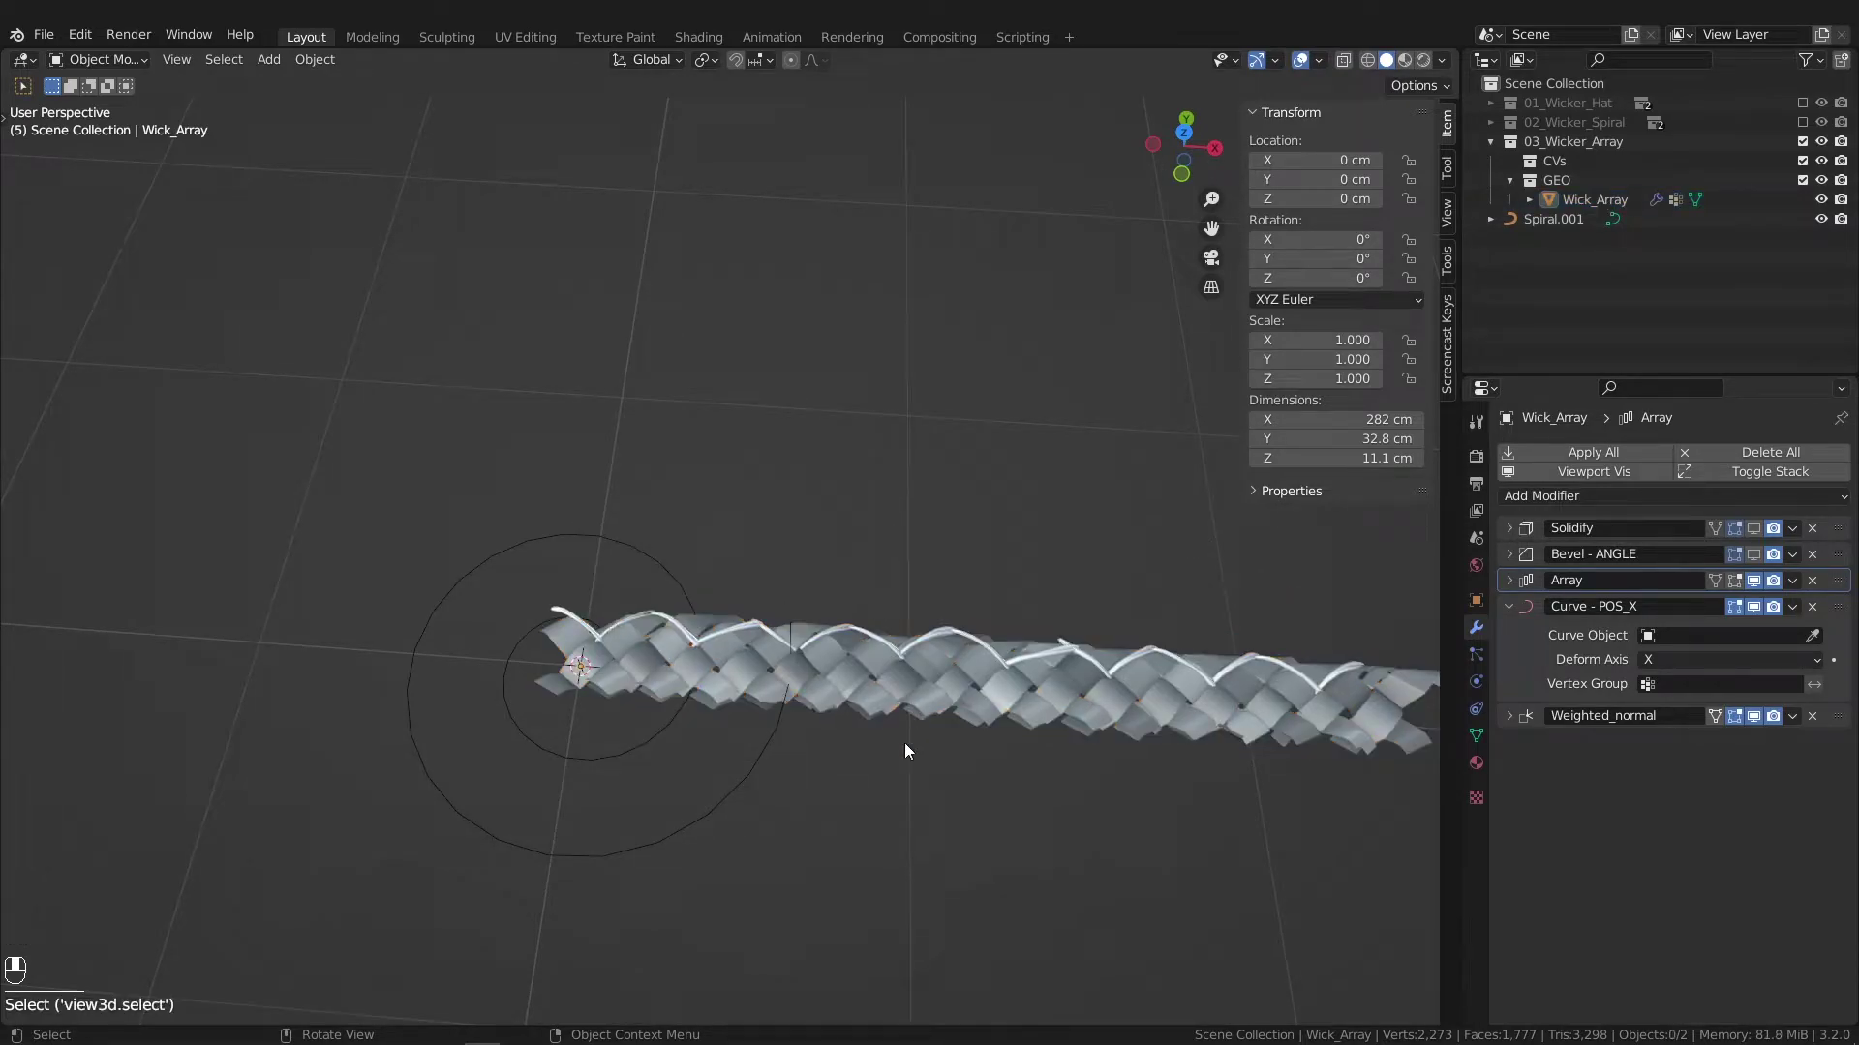
Step: Reassign Spiral.001 as the Curve - POS_X target, coiling the braid into a 92 × 92.1 × 14.6 cm disc
left_click(813, 670)
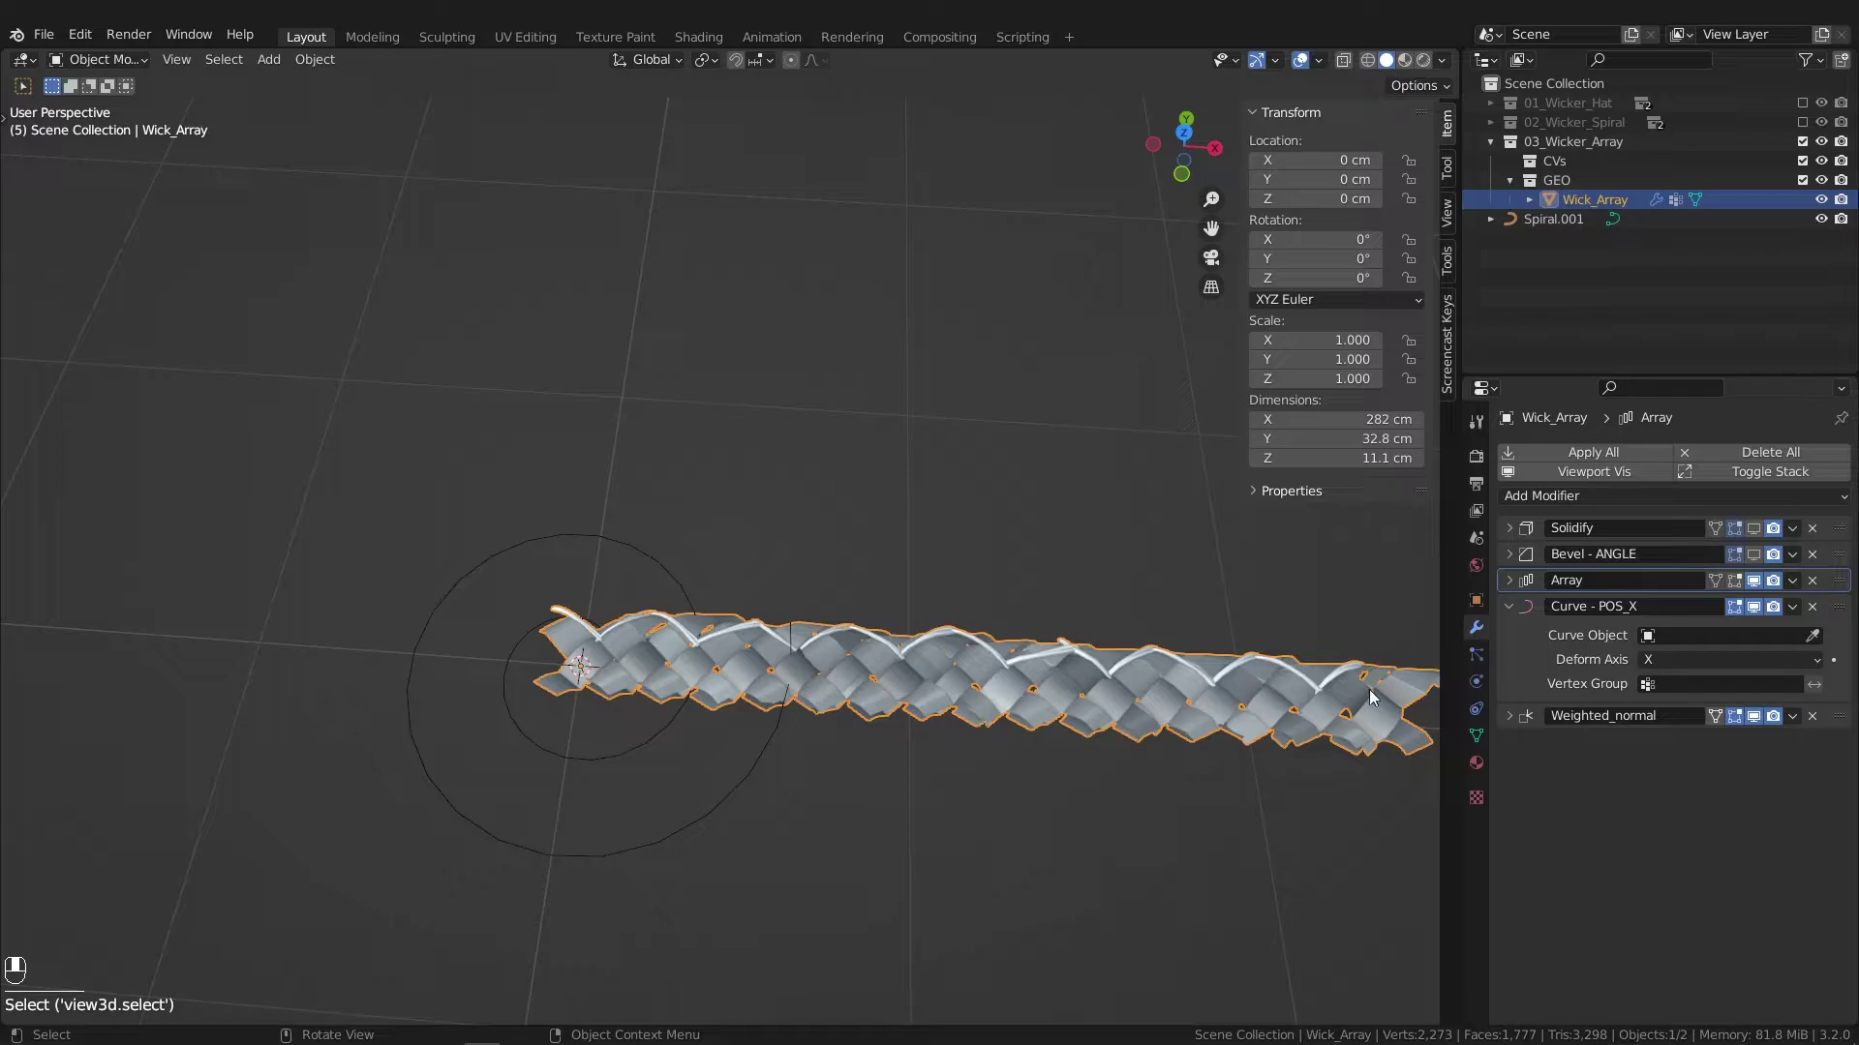
left_click(1813, 637)
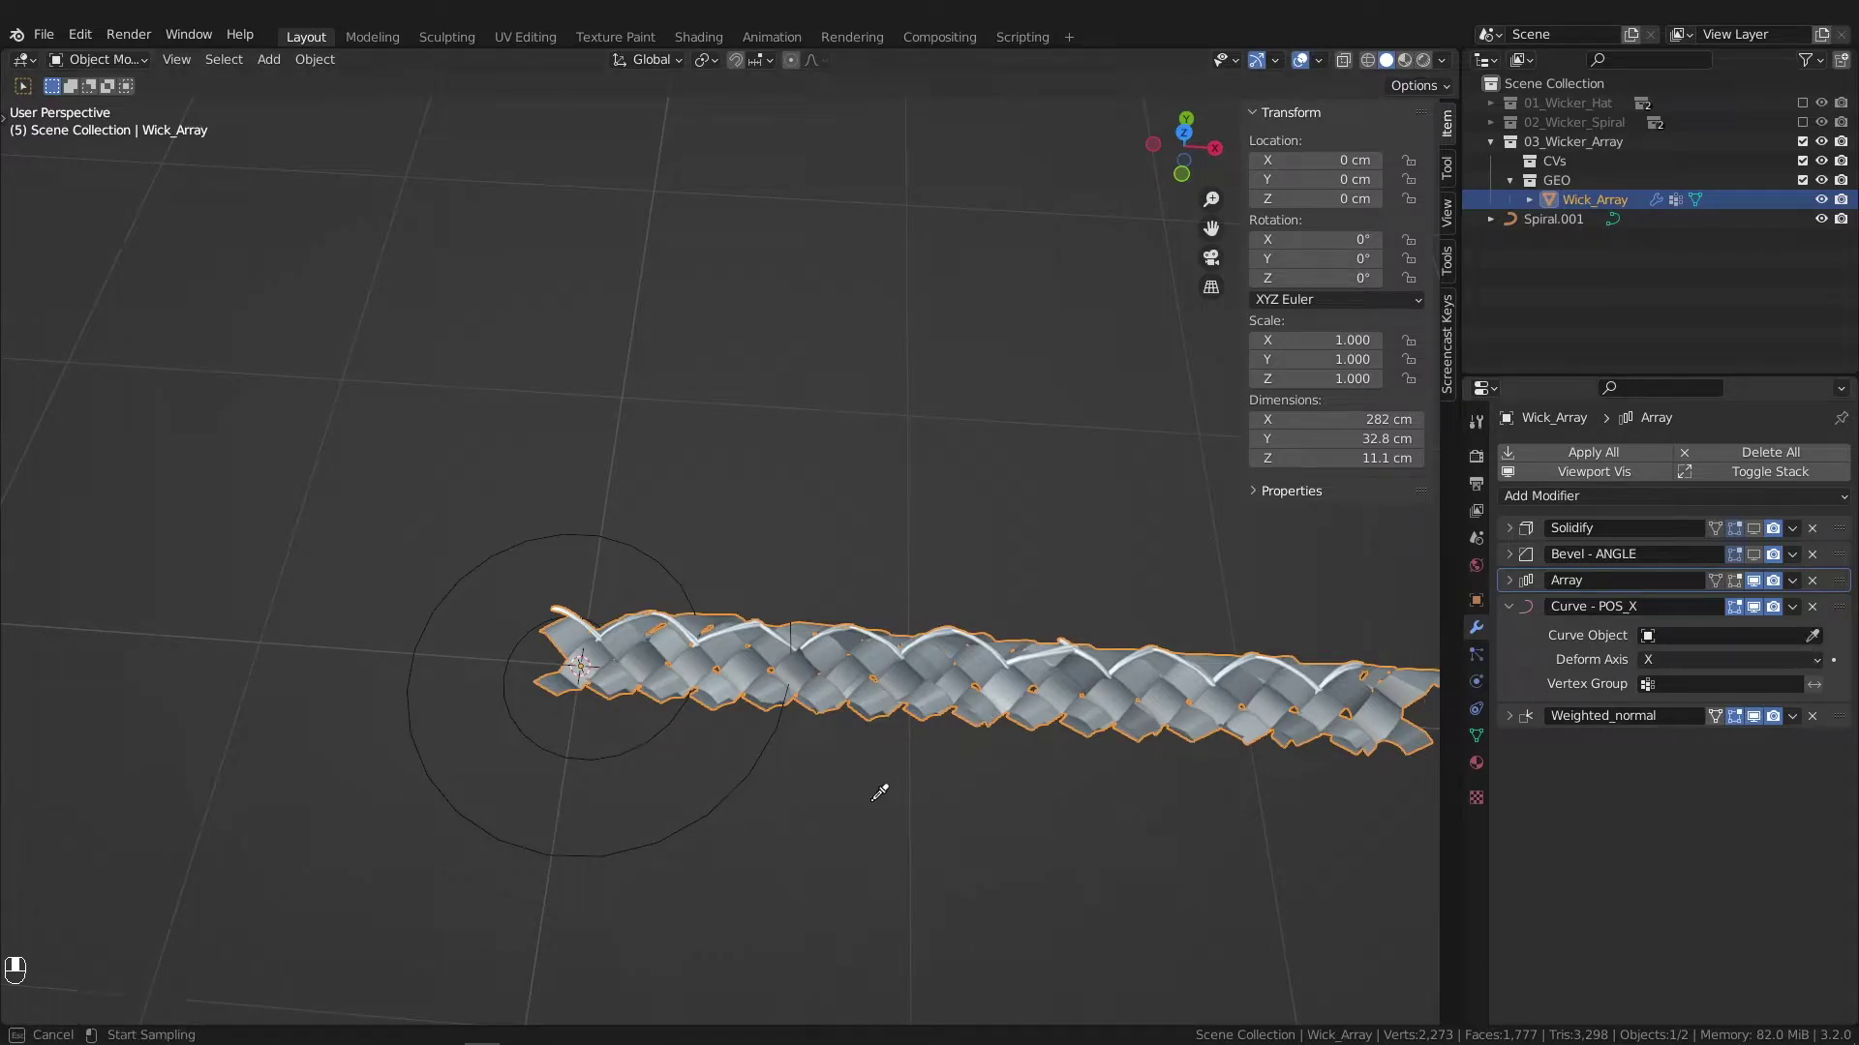
left_click(755, 779)
middle_click_drag(840, 701, 880, 704, "shift")
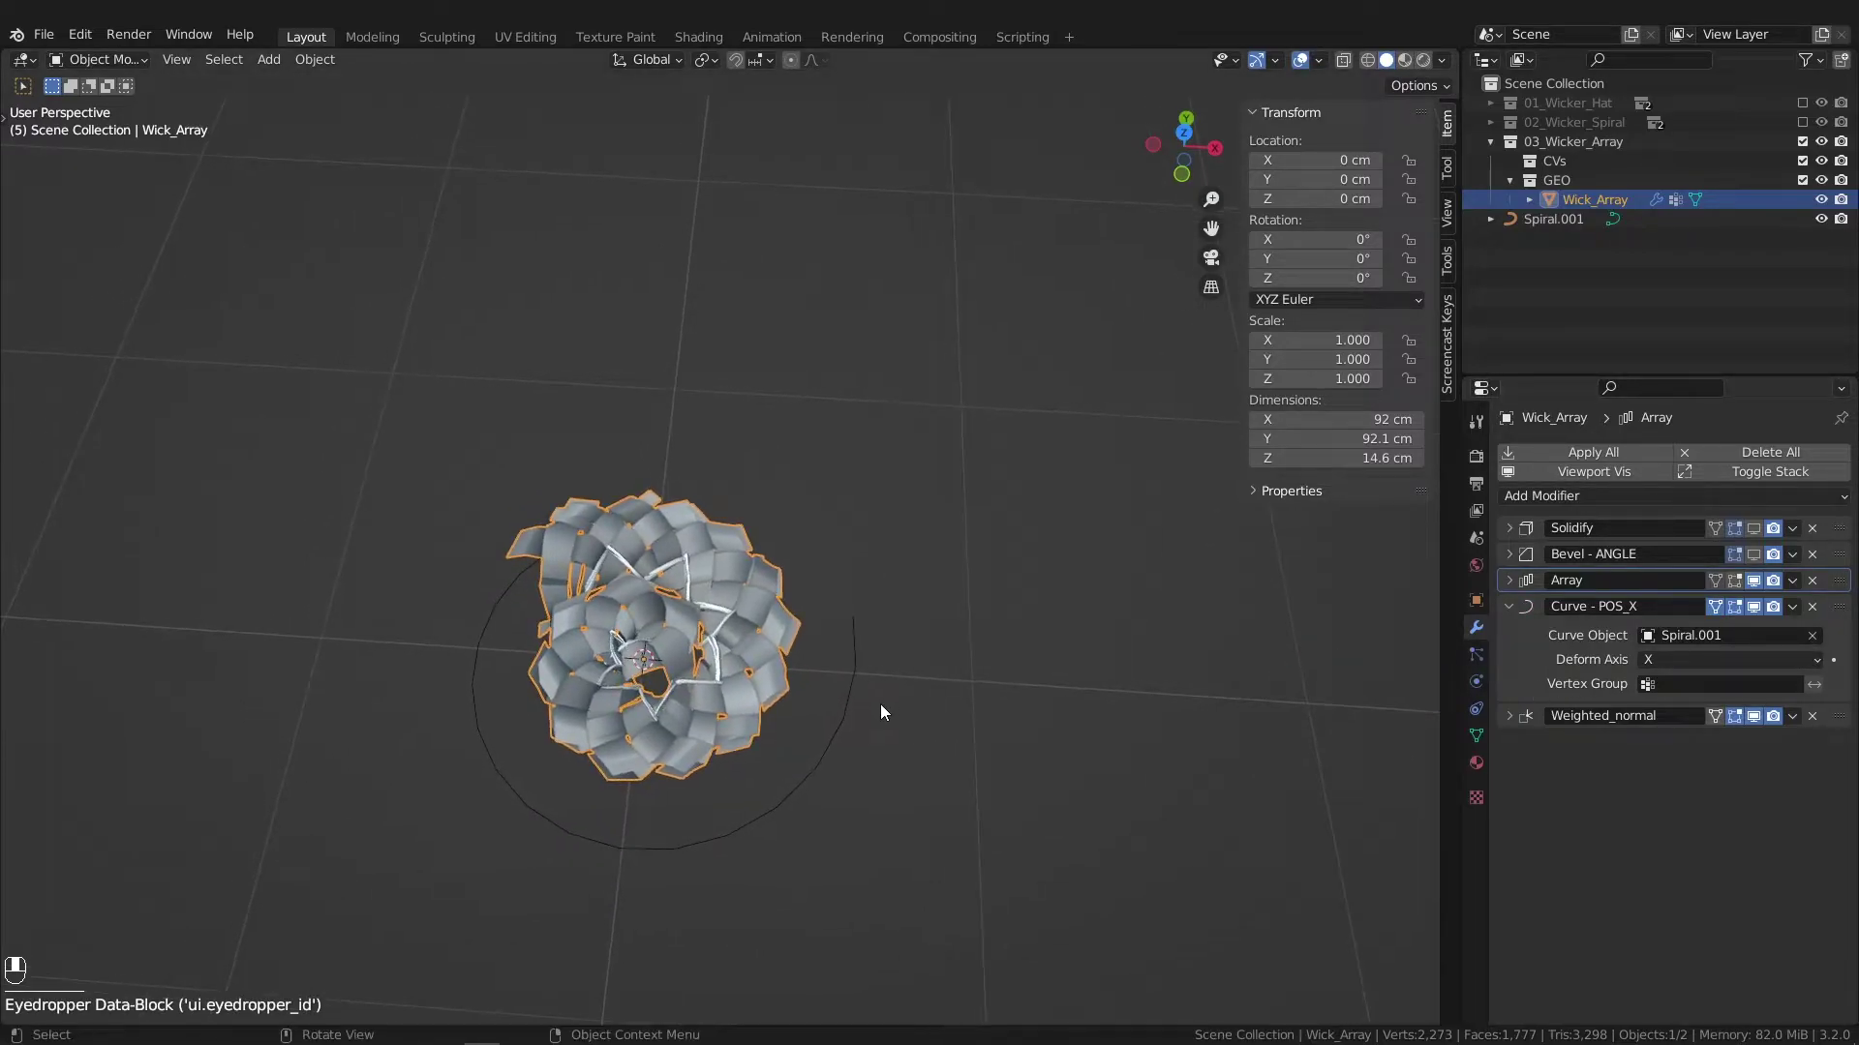
left_click(1508, 605)
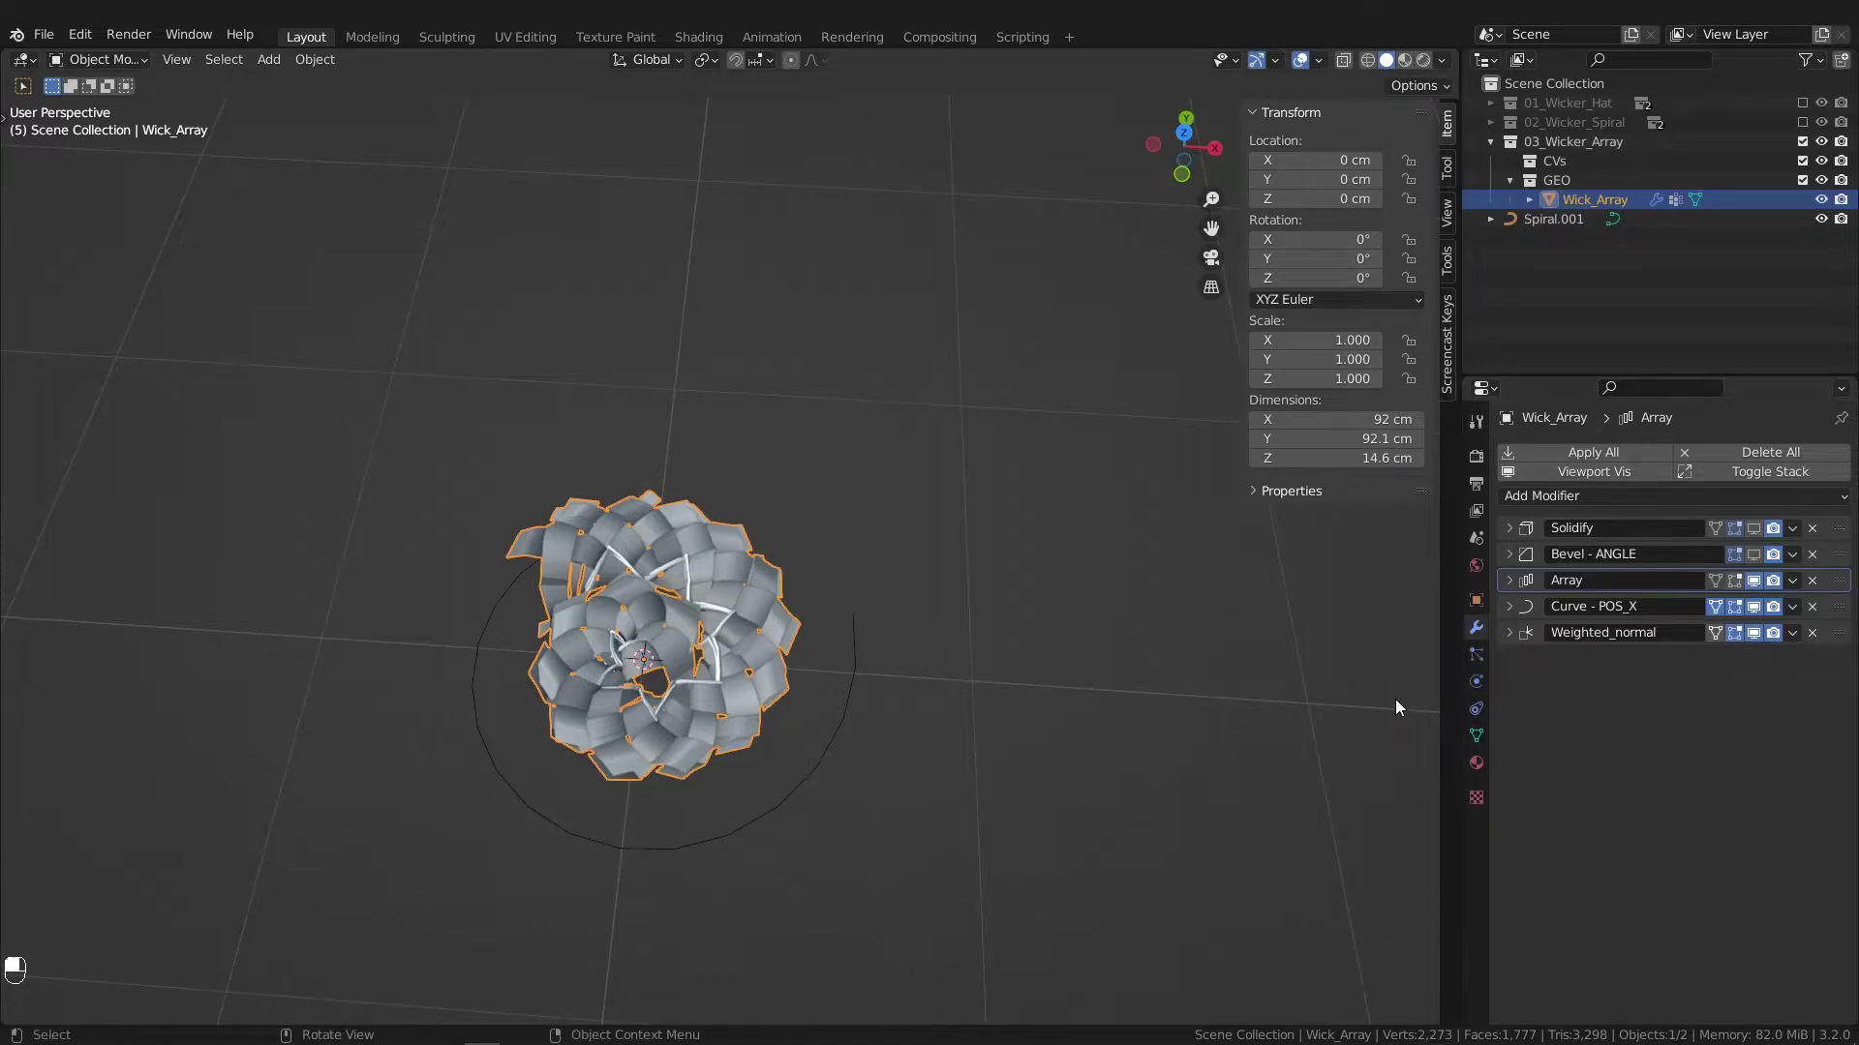
Step: Set the Array count to 13 and Fit Type to Fit Curve using Spiral.001
left_click(1510, 581)
left_click_drag(1726, 633, 1808, 627)
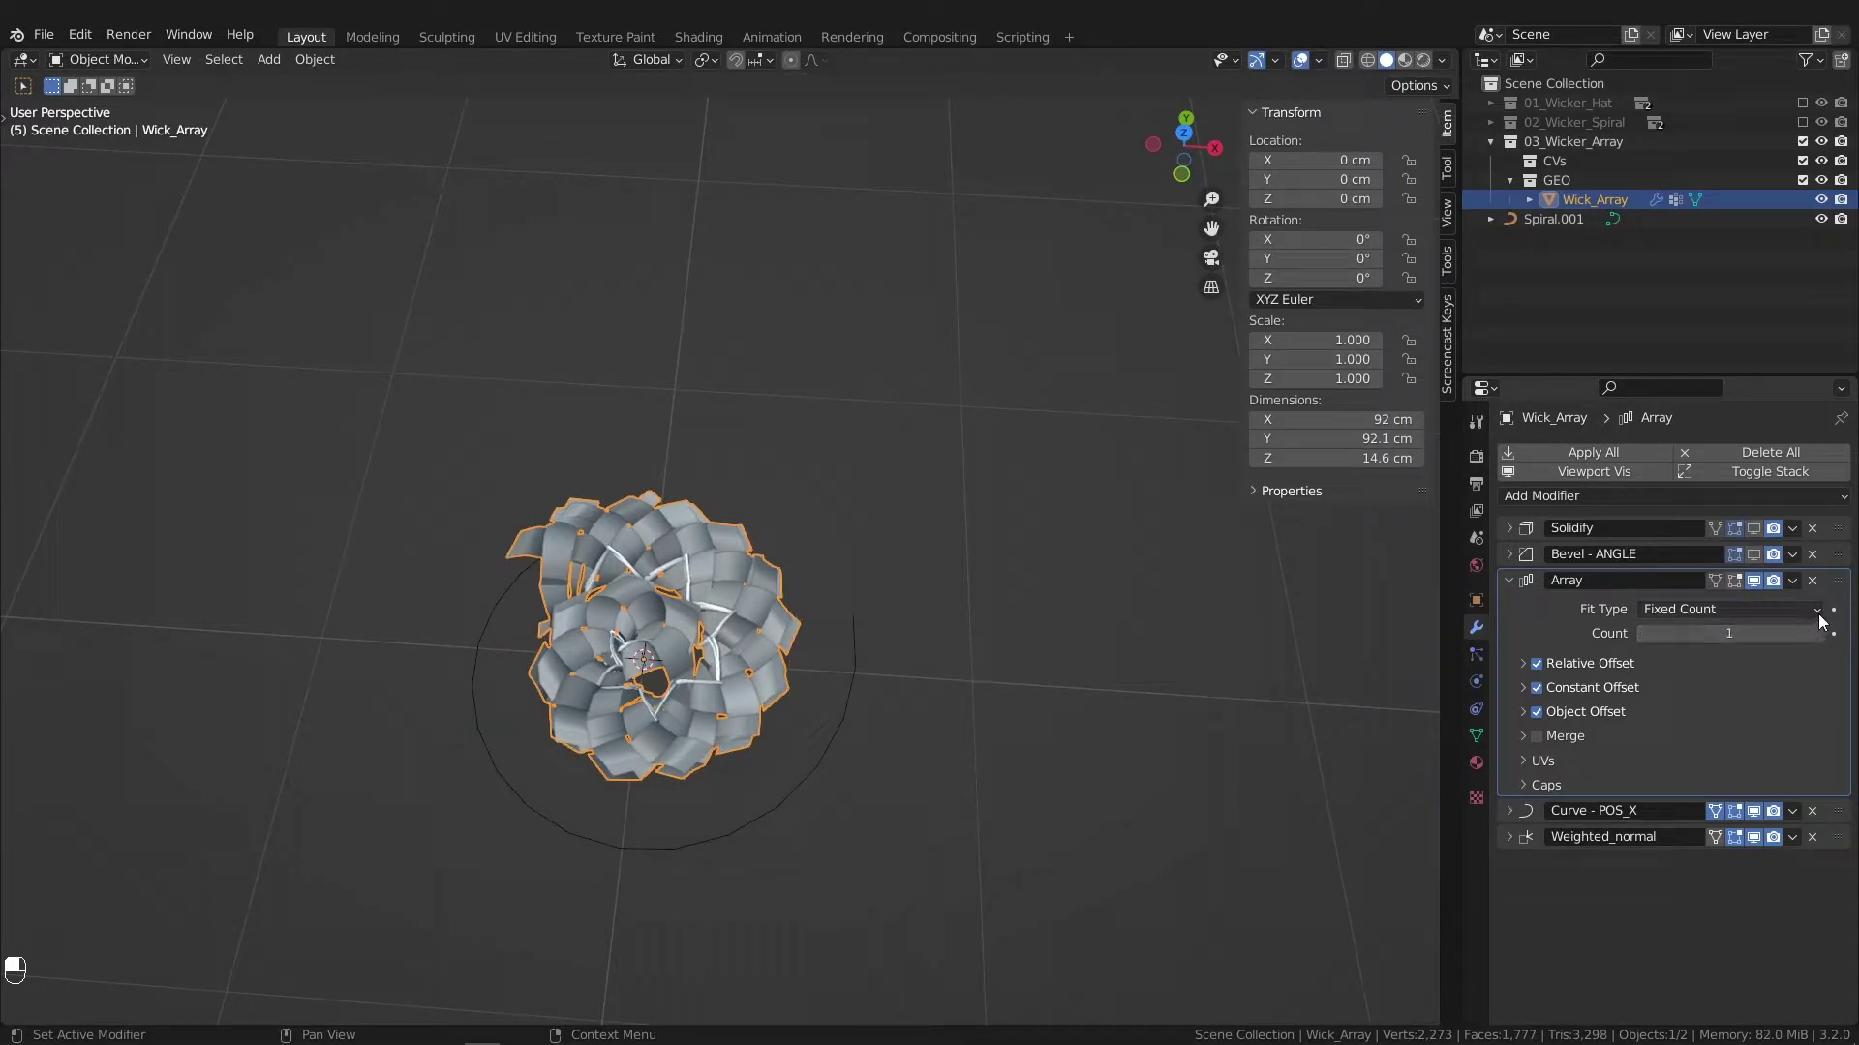
left_click(1817, 612)
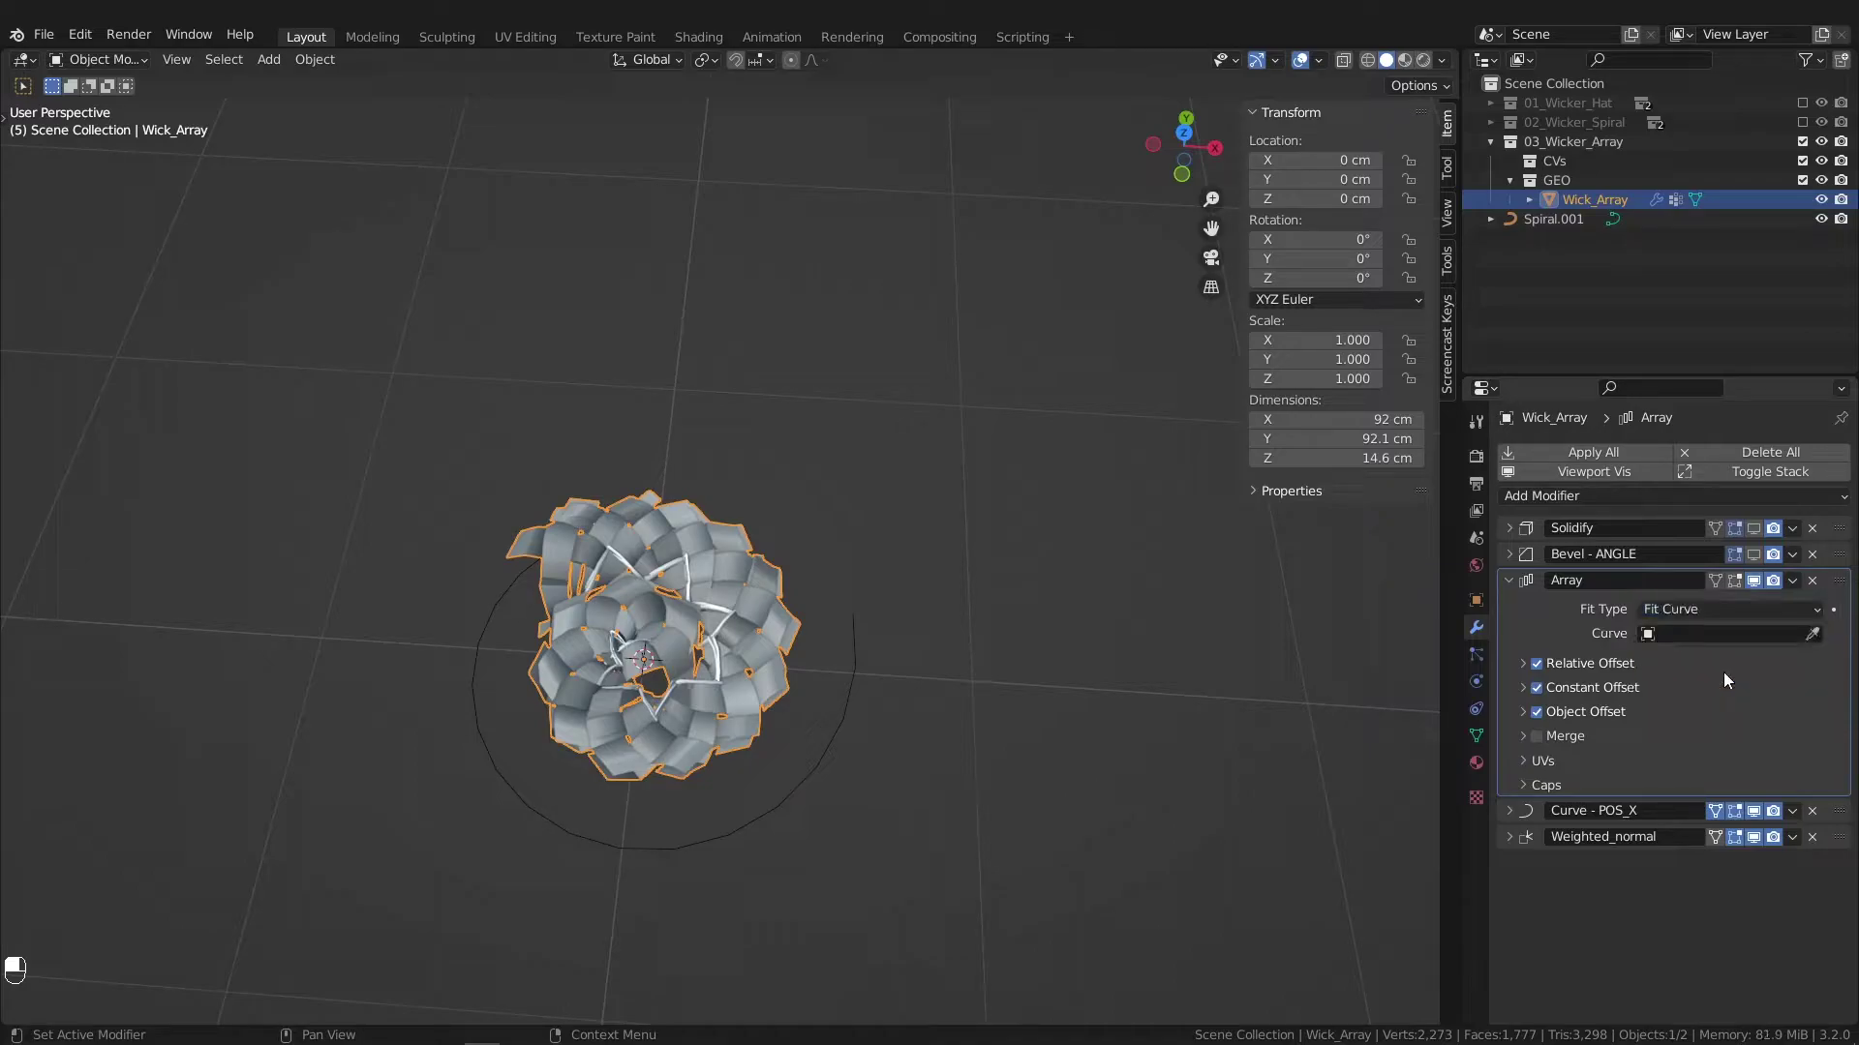
left_click(1722, 676)
left_click(1816, 631)
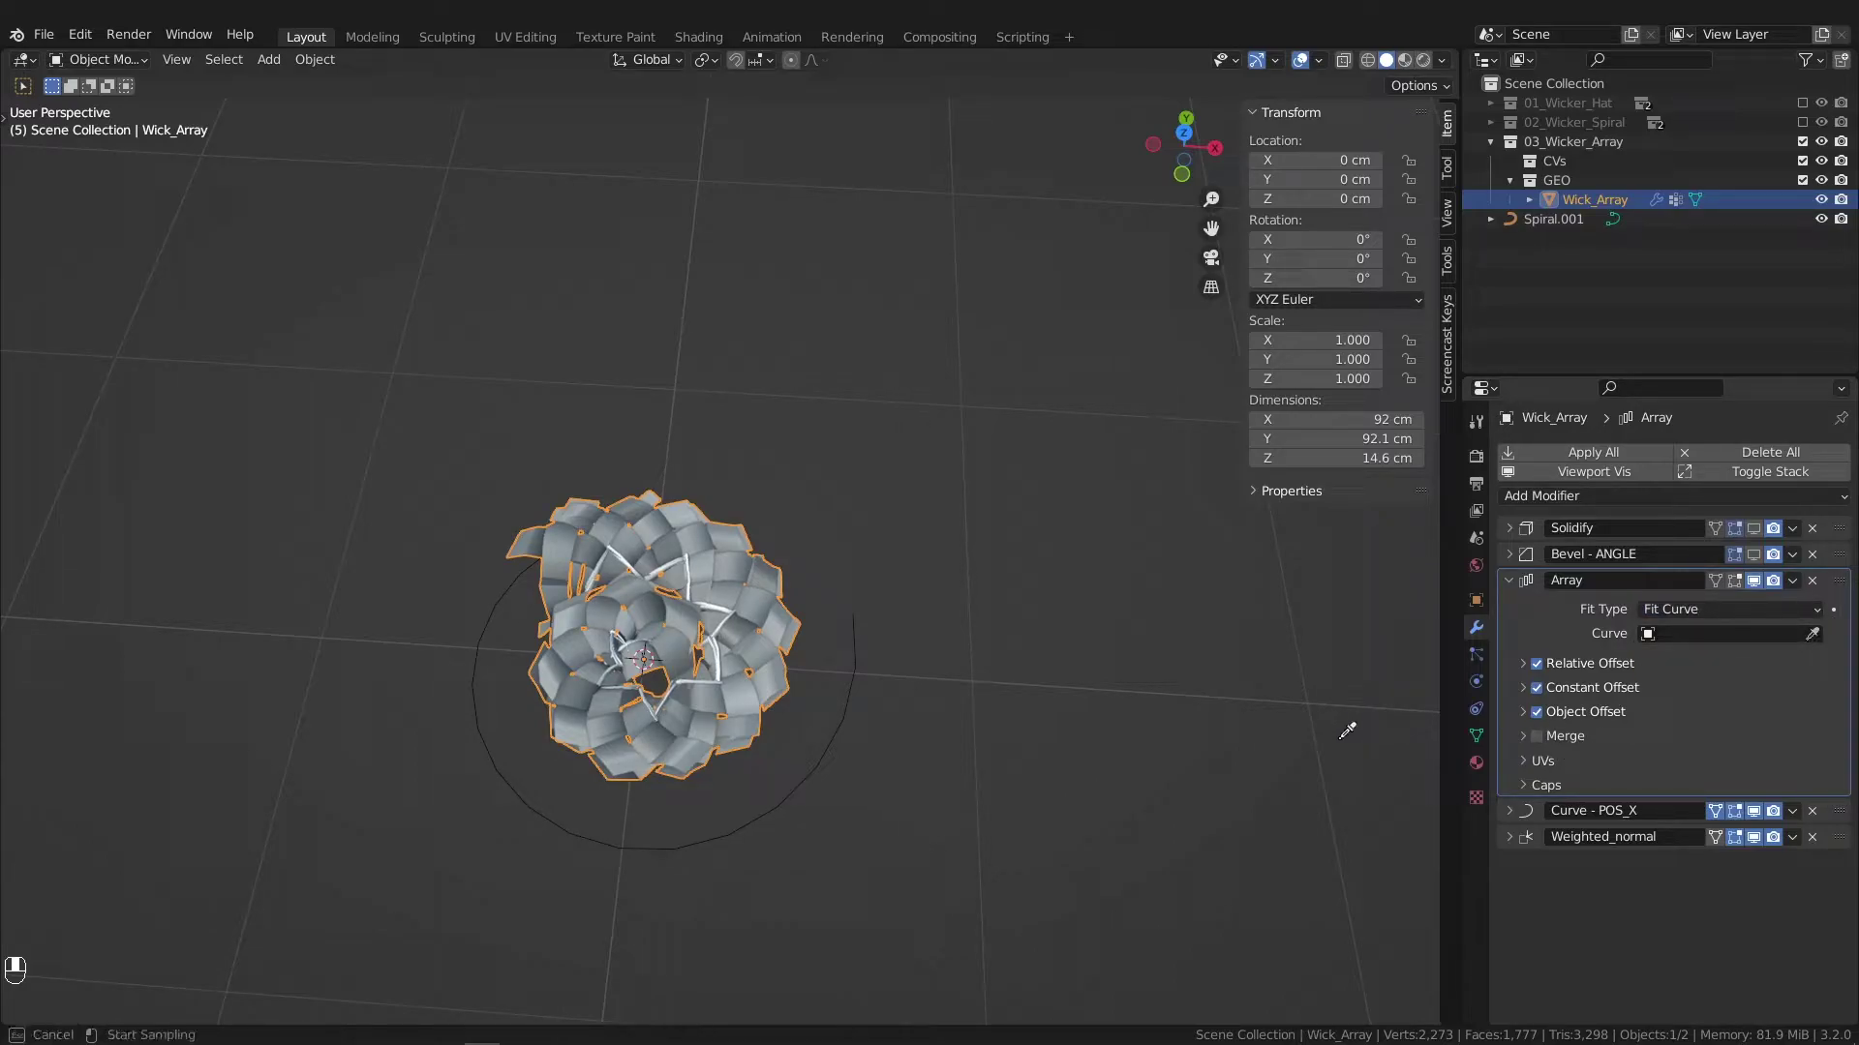
left_click(819, 758)
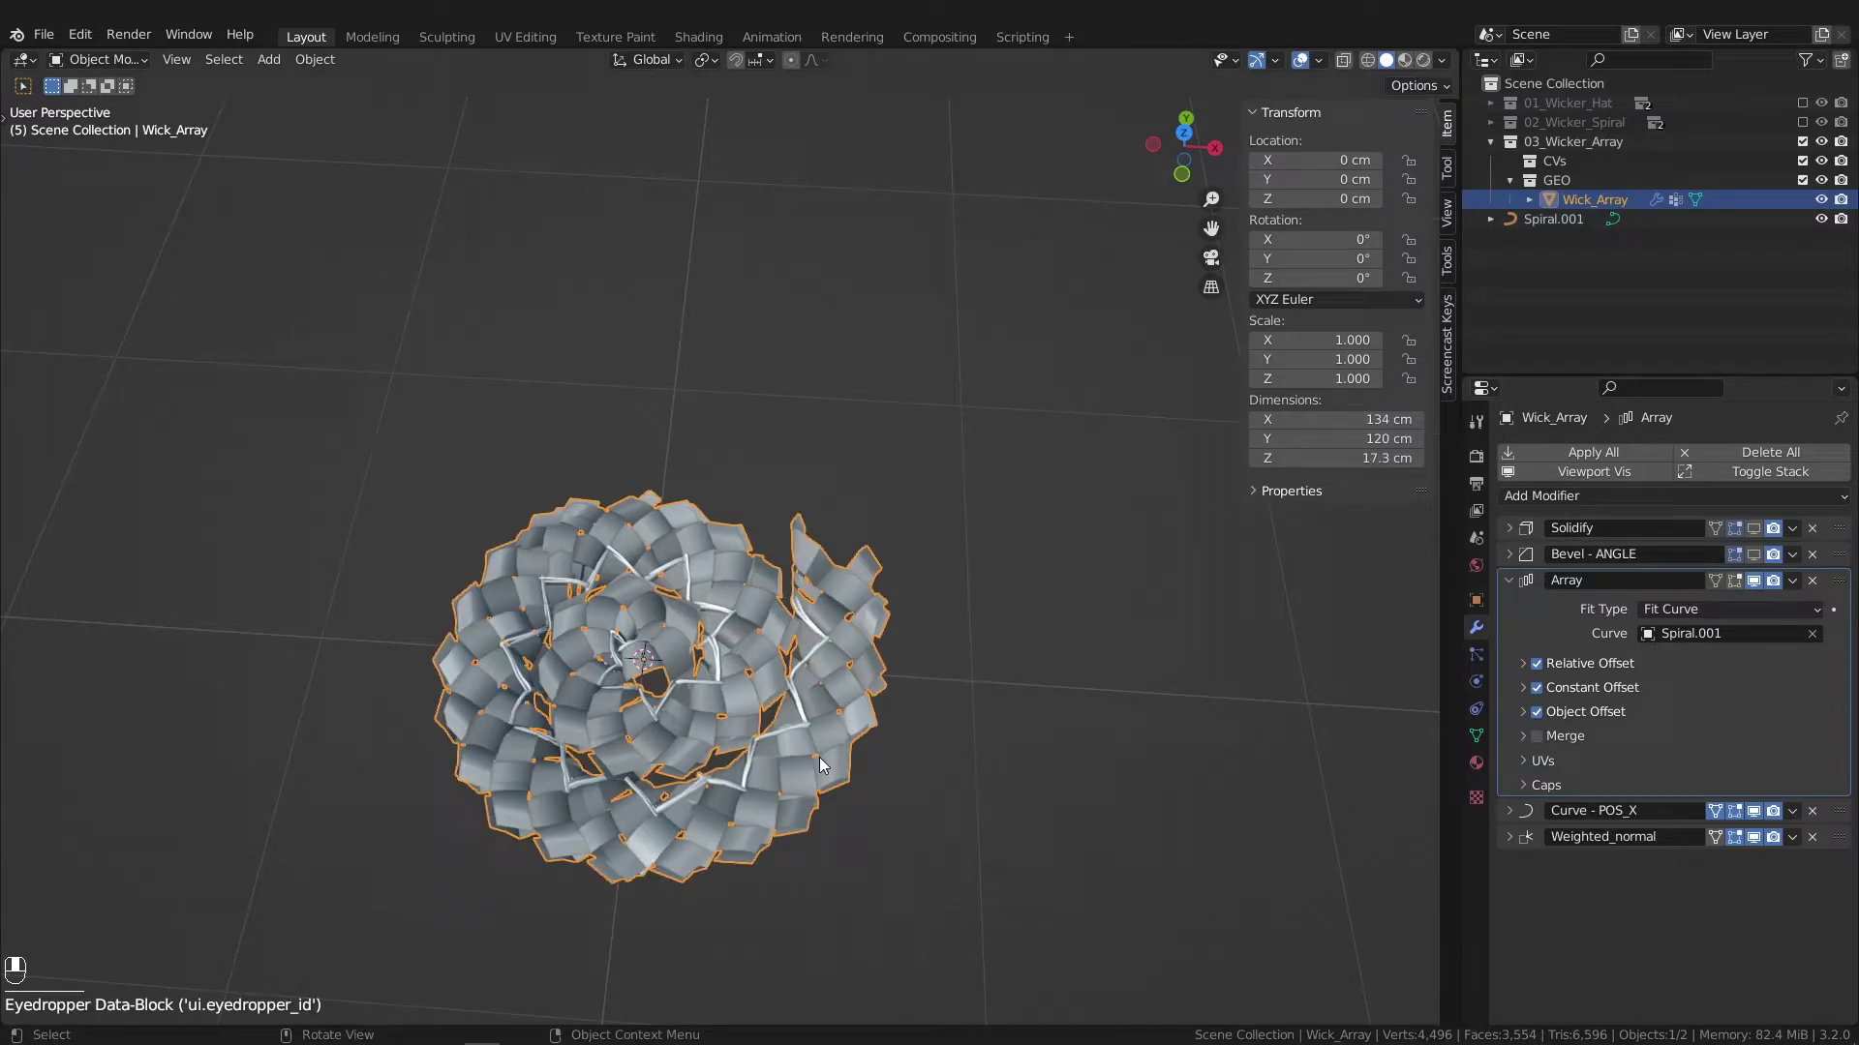
left_click(1052, 706)
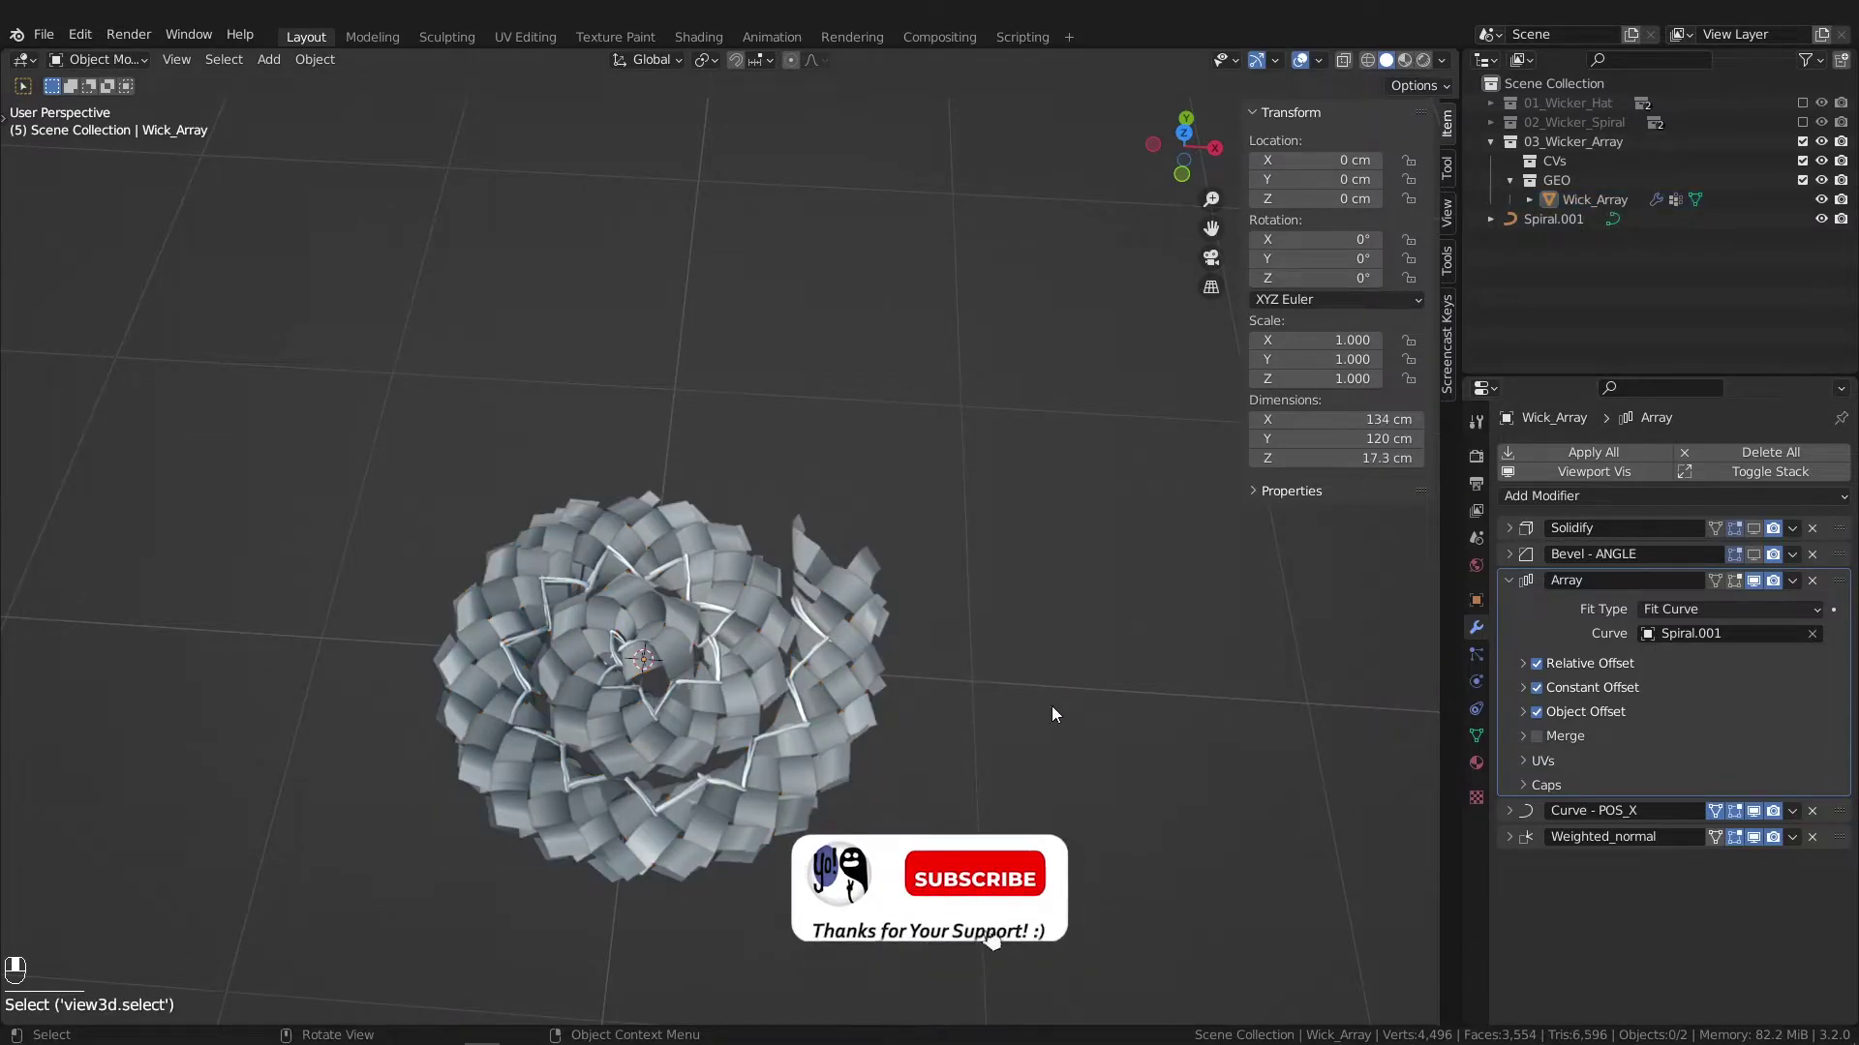
Step: Reselect the Wick_Array strip and test a move, cancelling to keep its position
left_click(804, 675)
key("g")
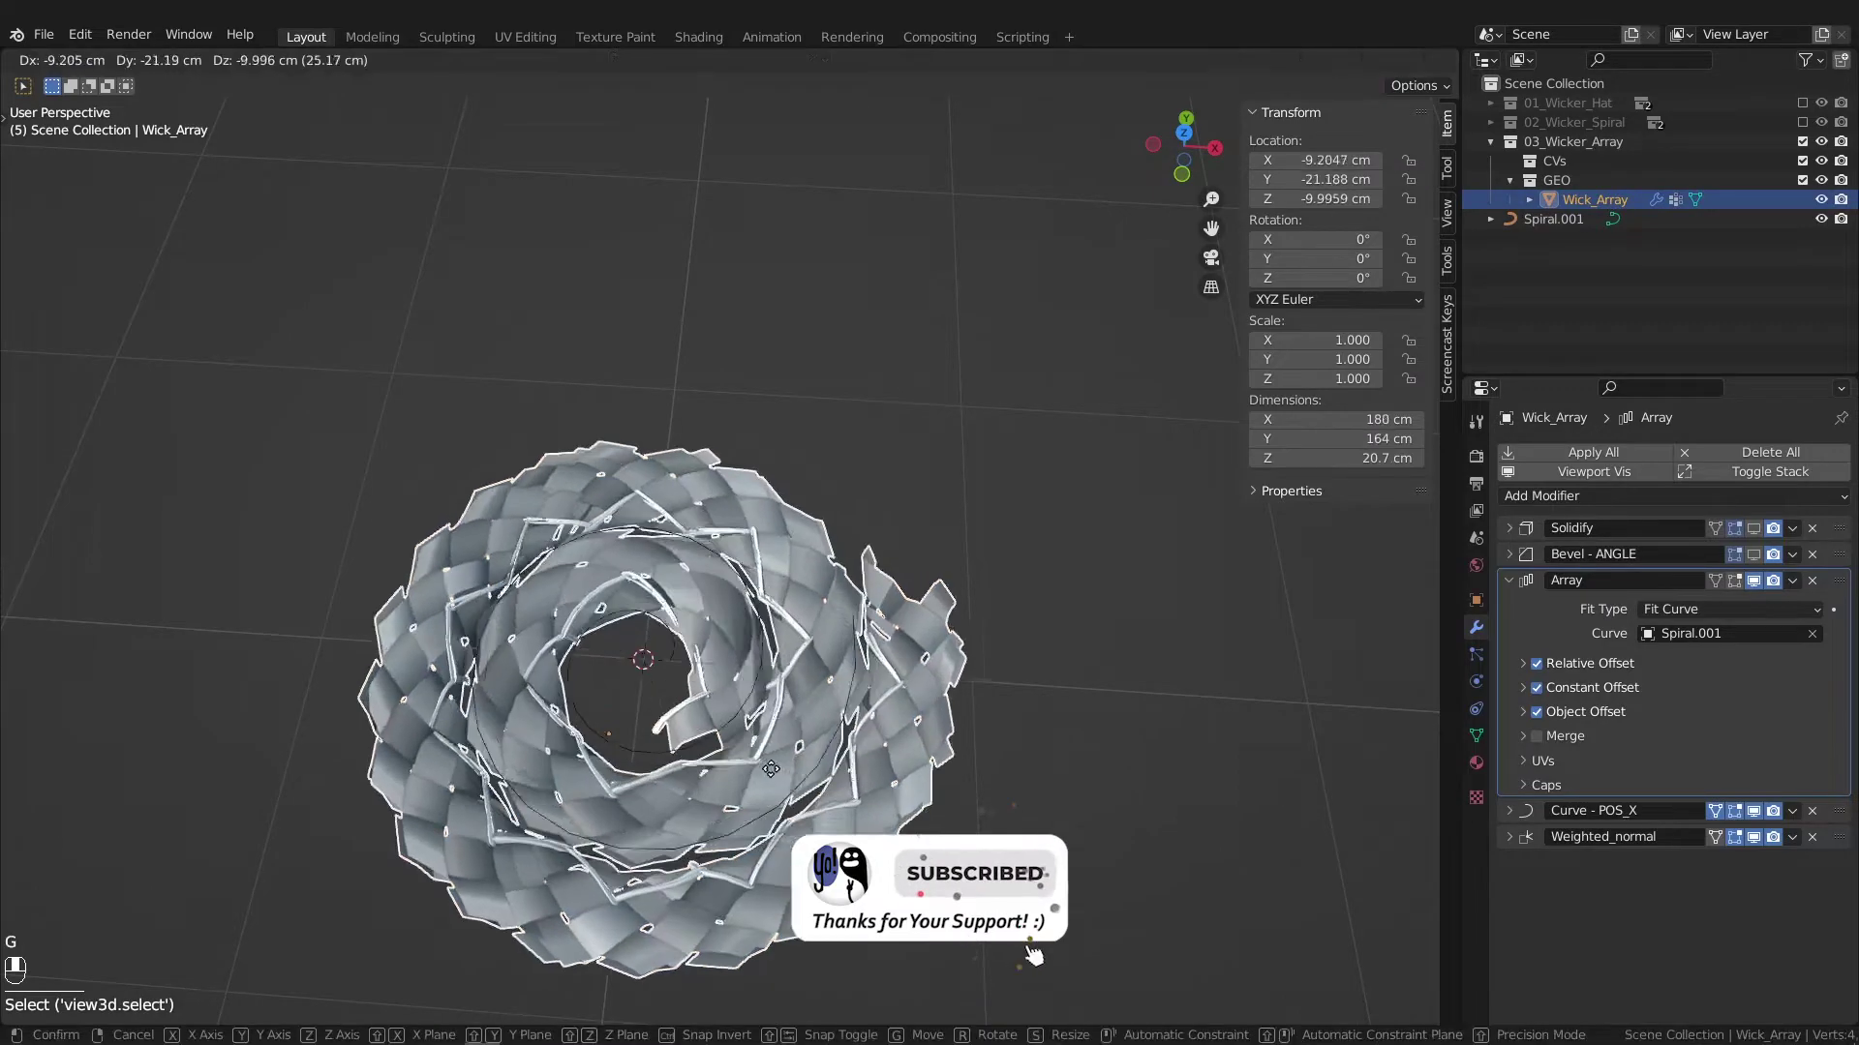
right_click(848, 681)
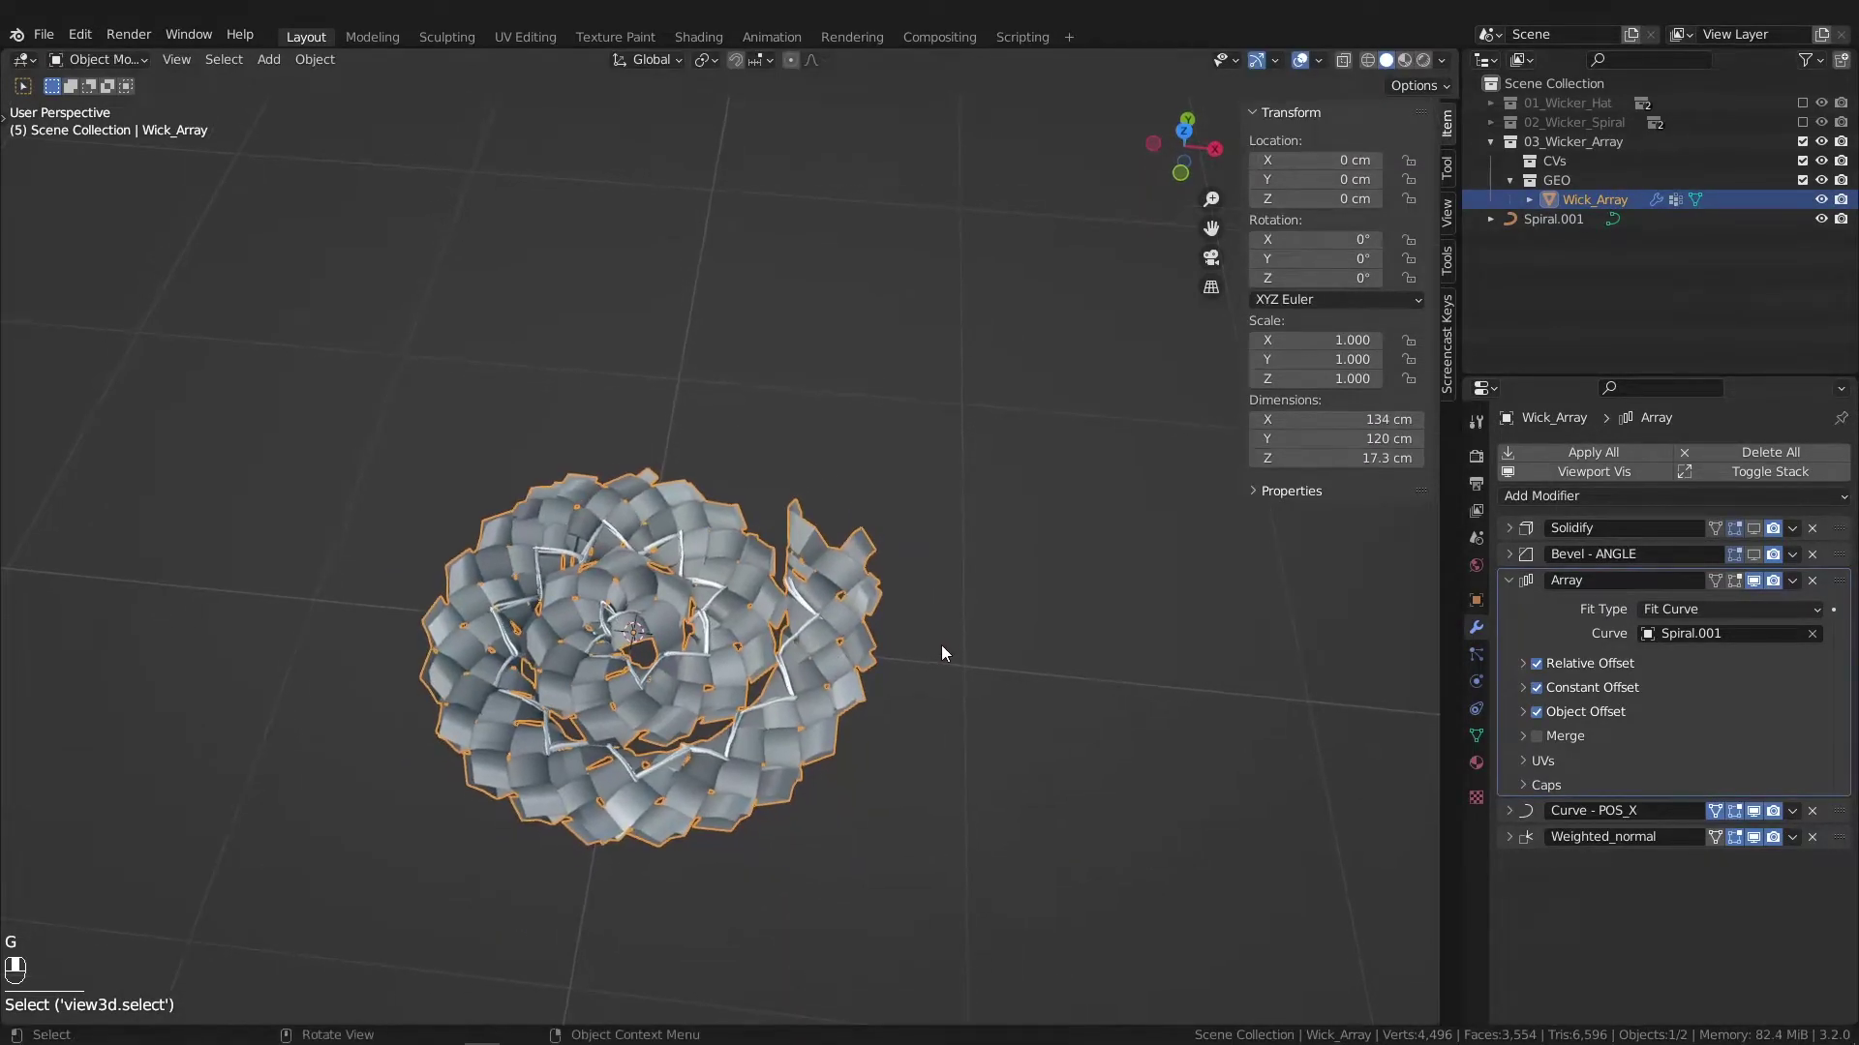
Step: Switch to solid viewport shading and deselect the wicker strip
key("z")
middle_click_drag(933, 645, 977, 639)
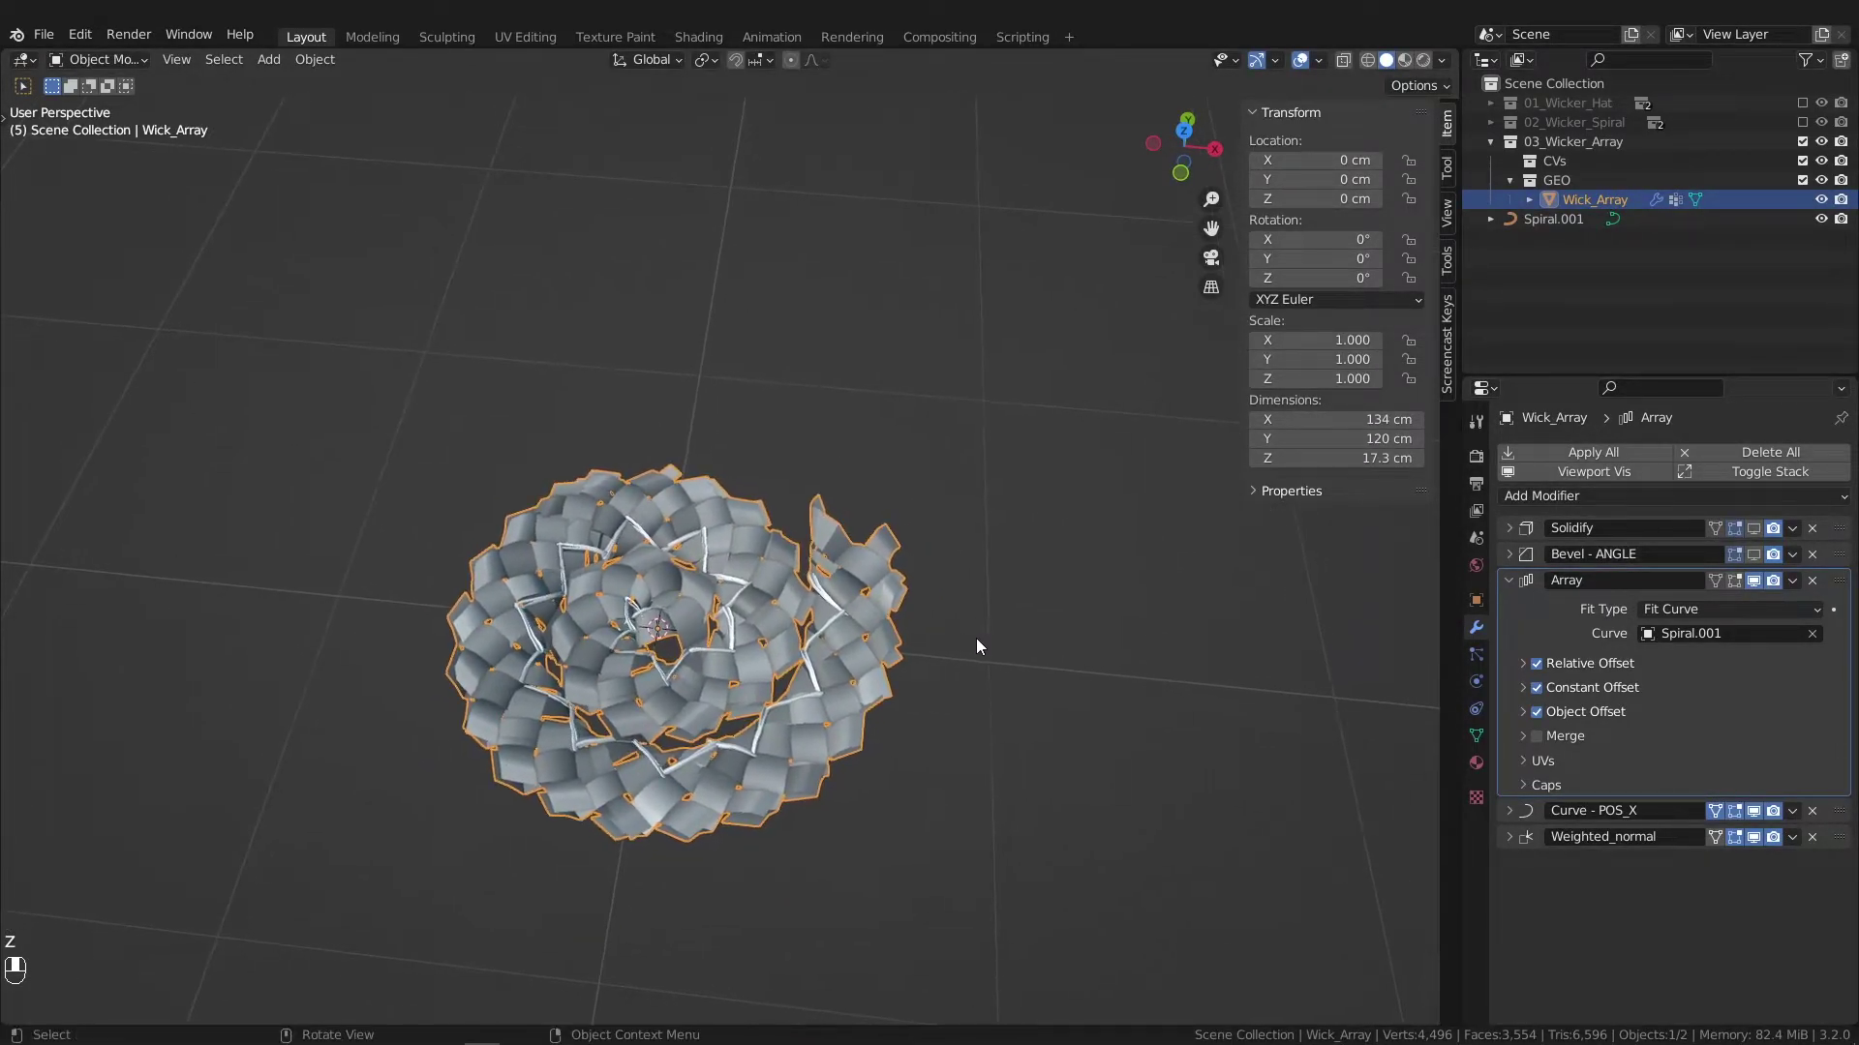
left_click(829, 404)
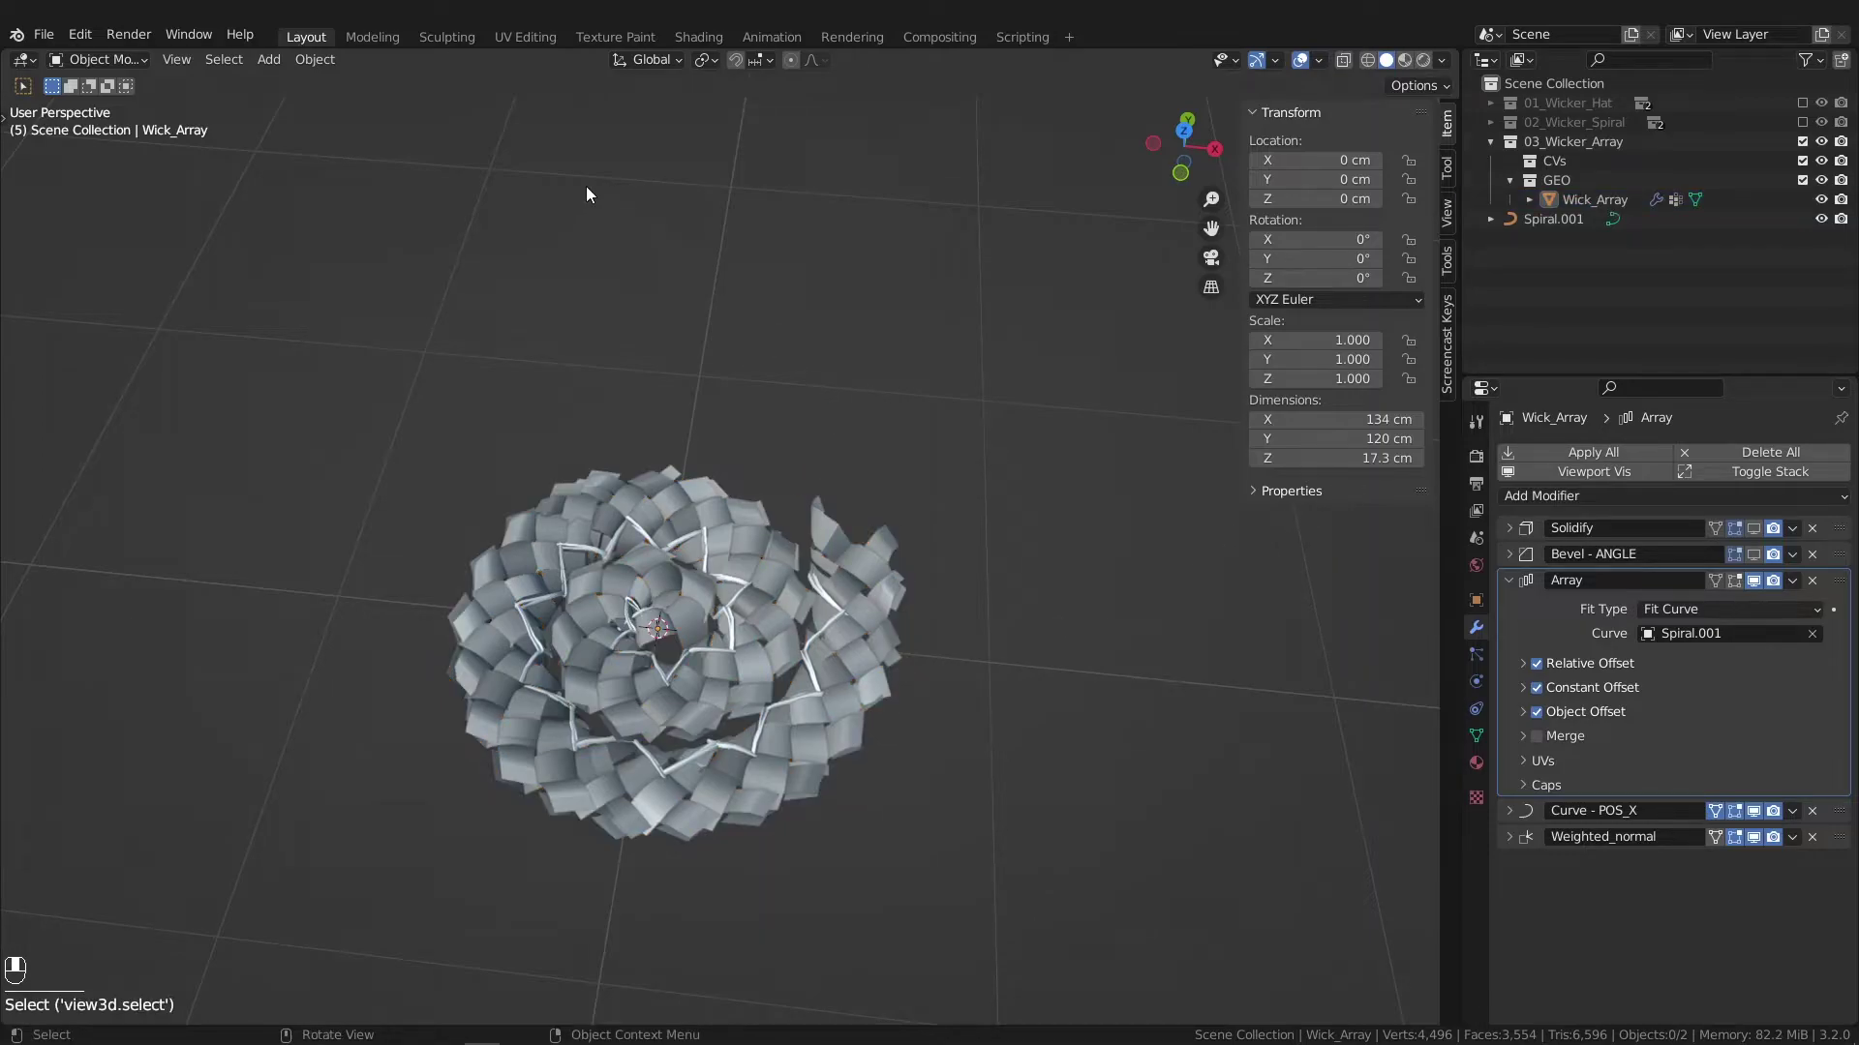
Step: Add a sphere empty and move it up along Z to 36.577 cm
left_click(281, 63)
mouse_move(282, 90)
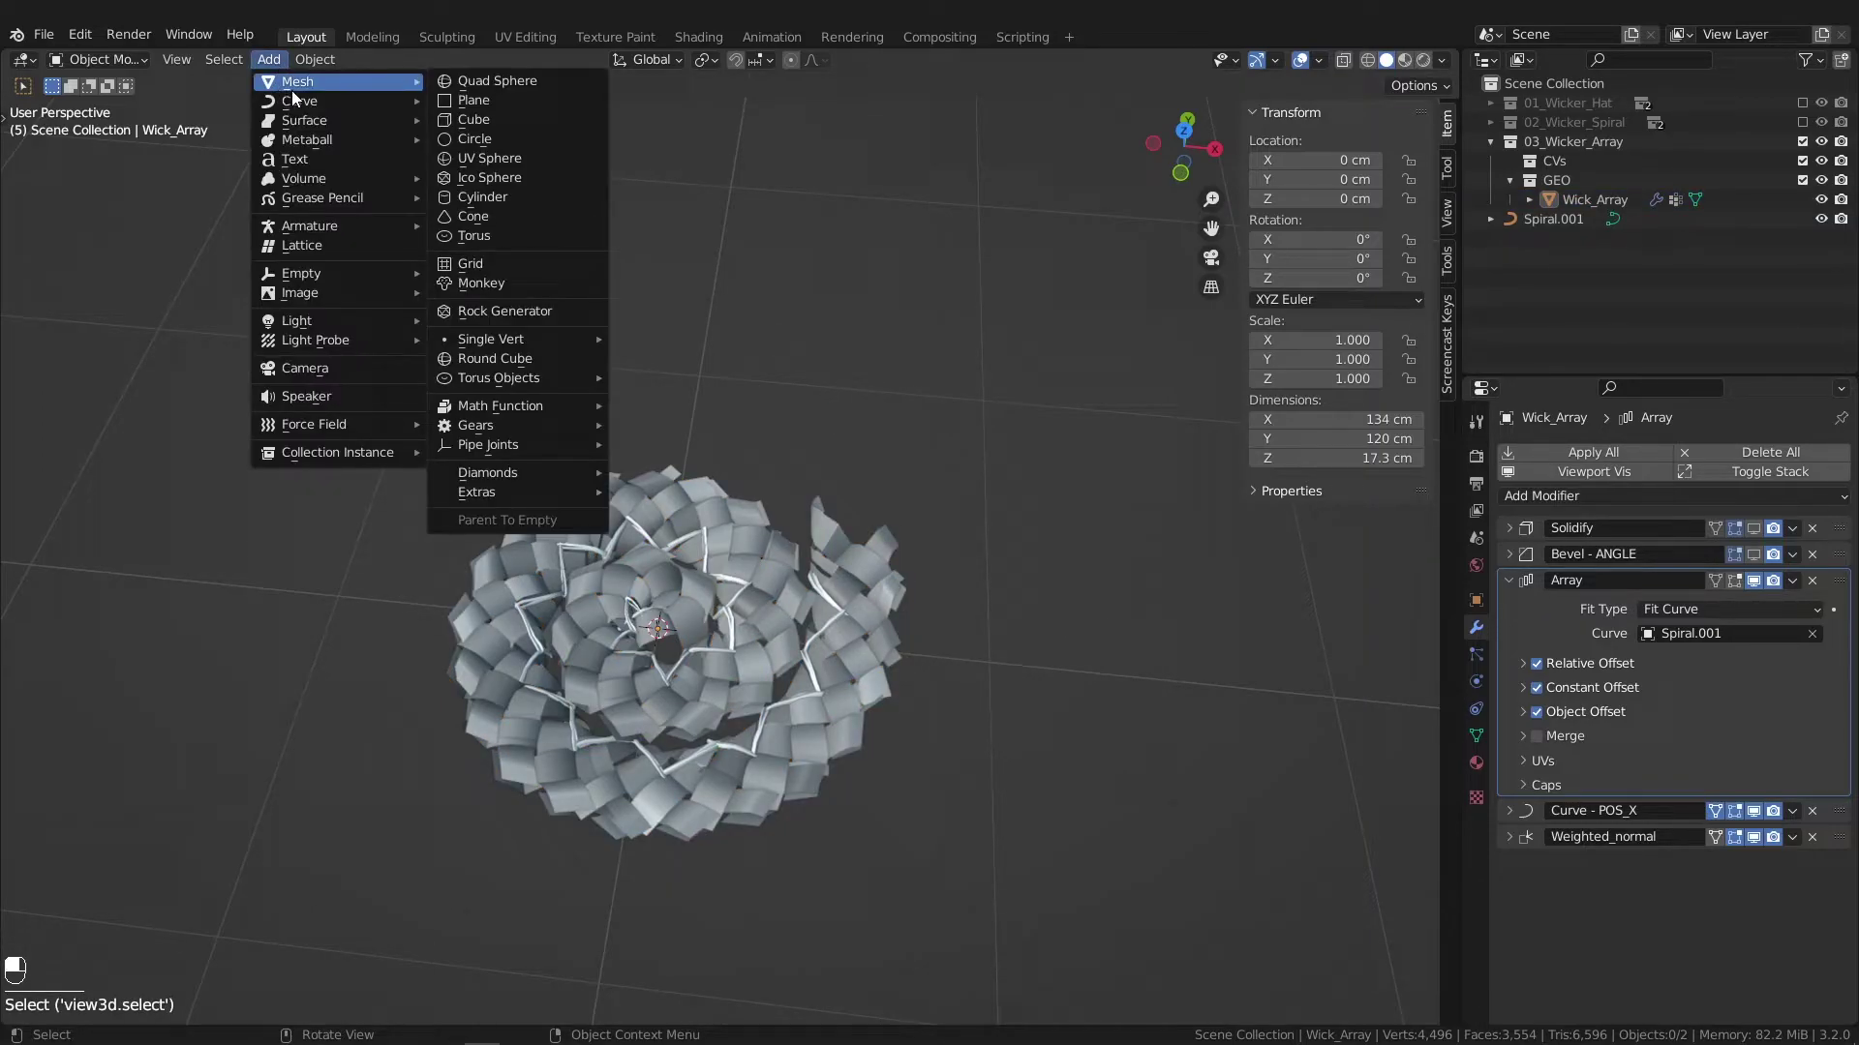
mouse_move(324, 286)
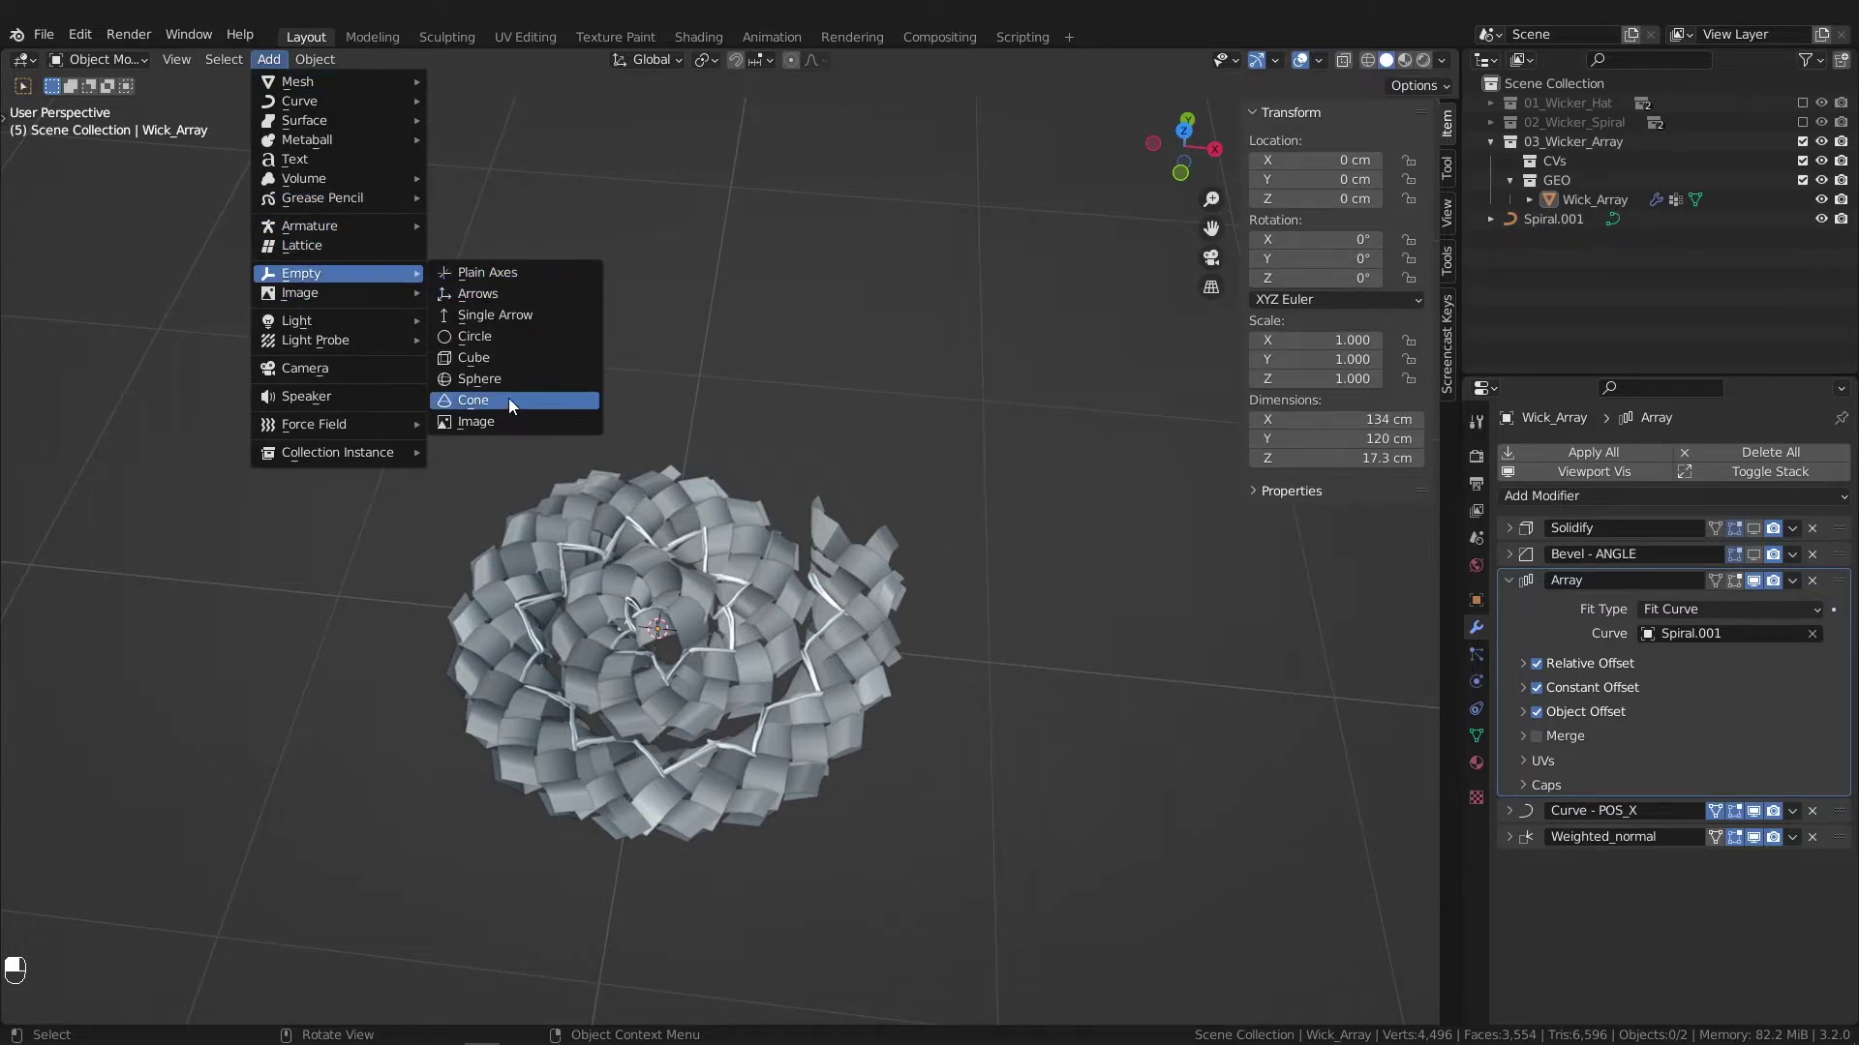
left_click(515, 379)
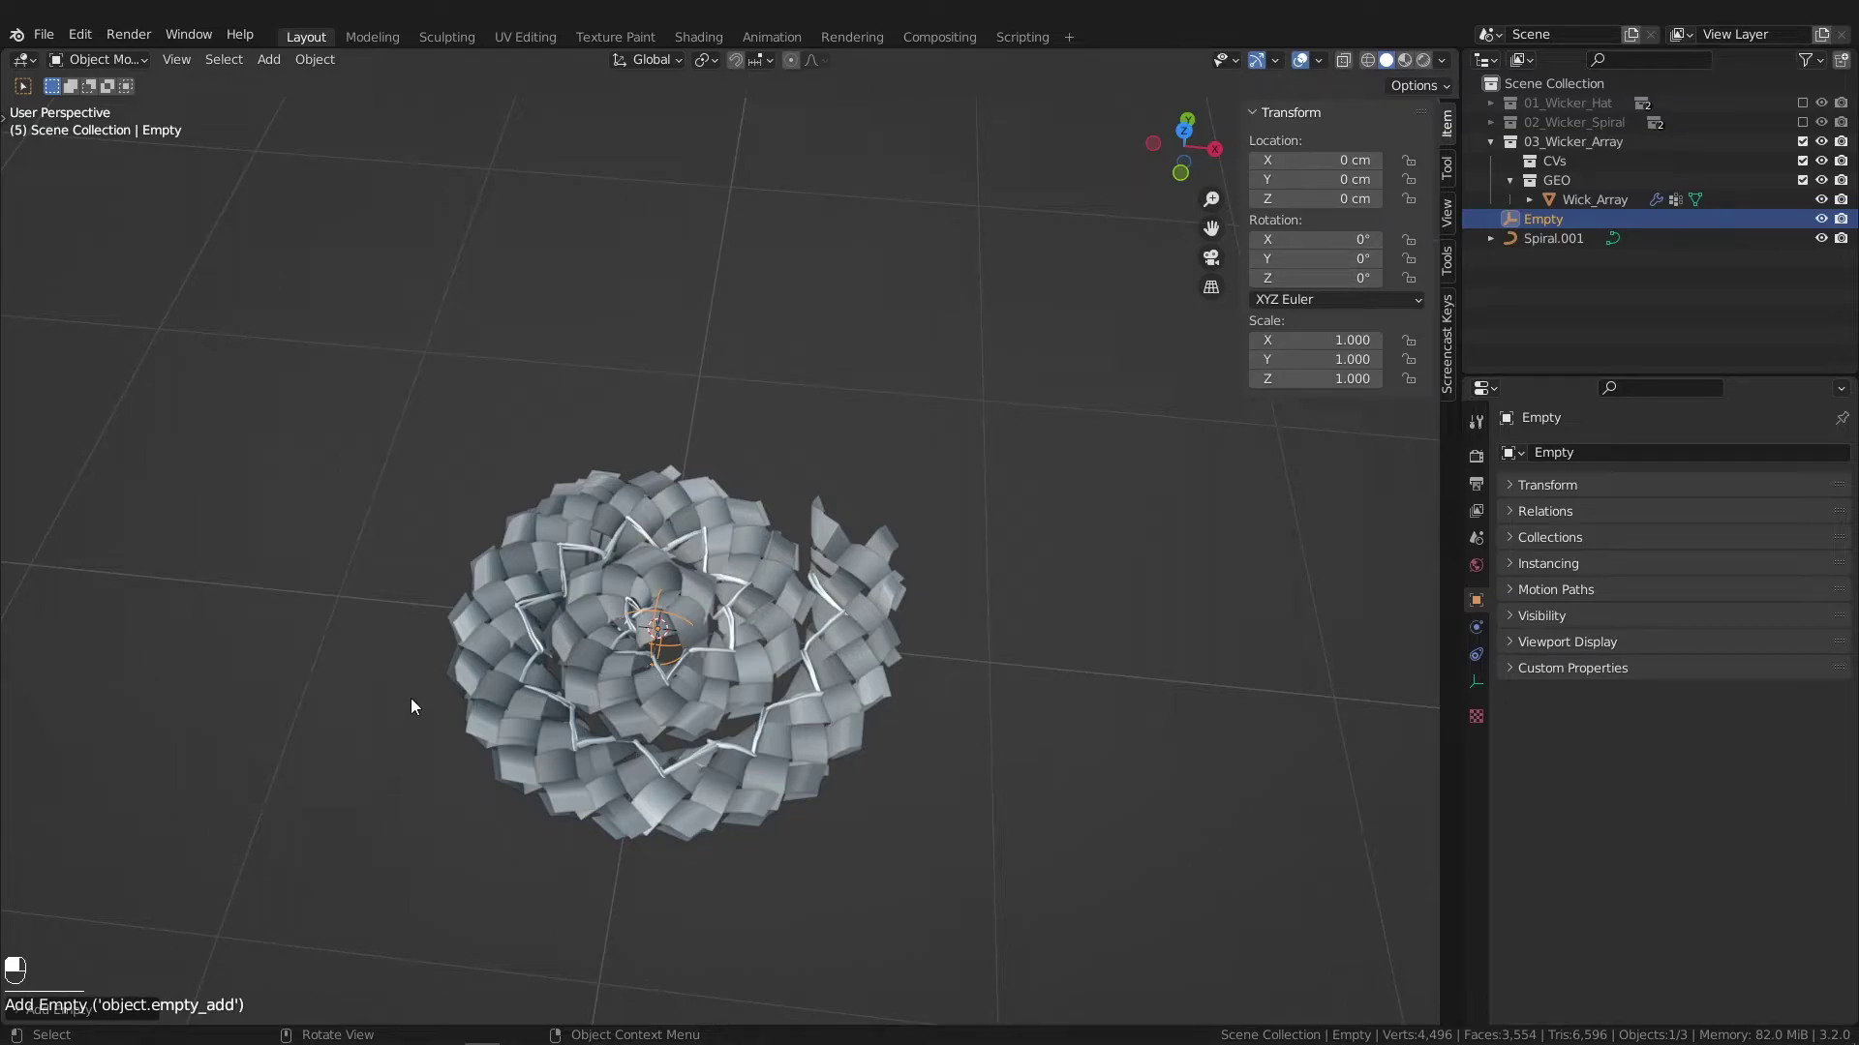
key("g")
key("z")
left_click(409, 640)
mouse_move(408, 639)
middle_mouse_down()
mouse_move(401, 593)
mouse_move(419, 604)
middle_mouse_up()
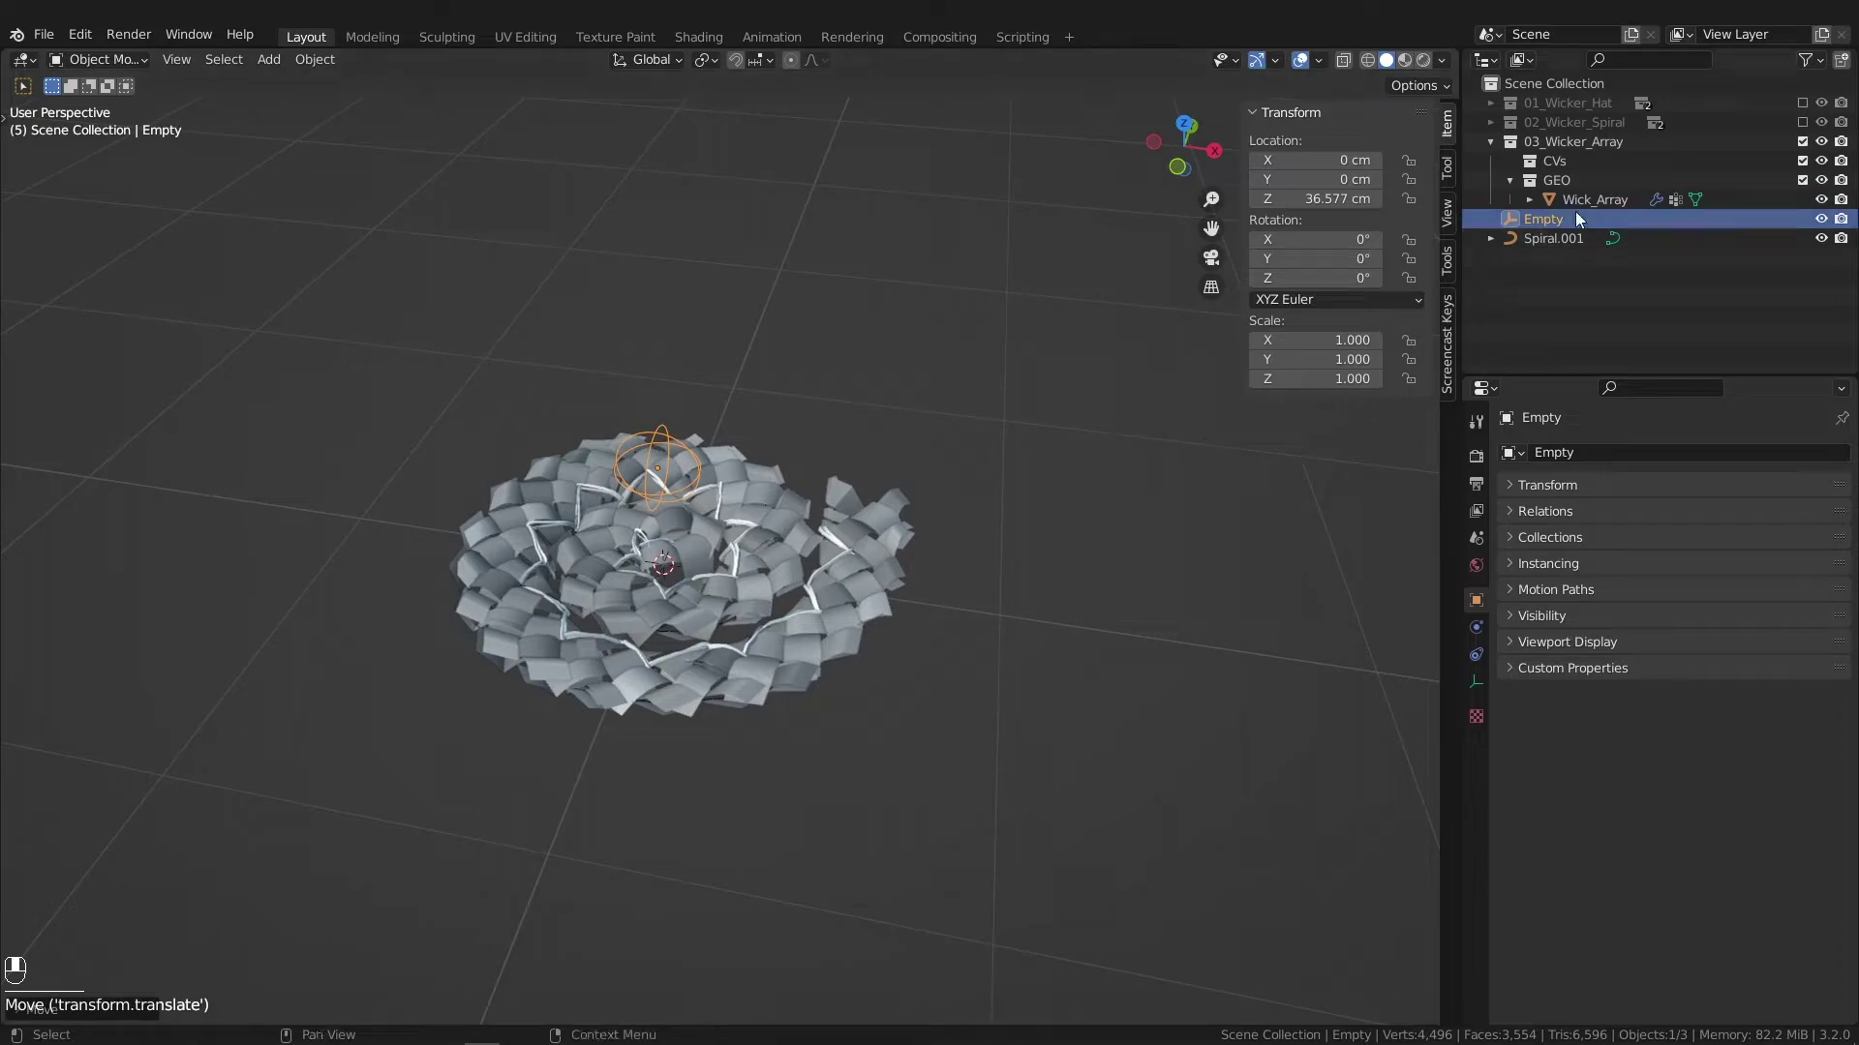
Step: Parent Spiral.001 and Wick_Array to the Empty with Ctrl+P > Object, then deselect everything
left_click(1584, 255)
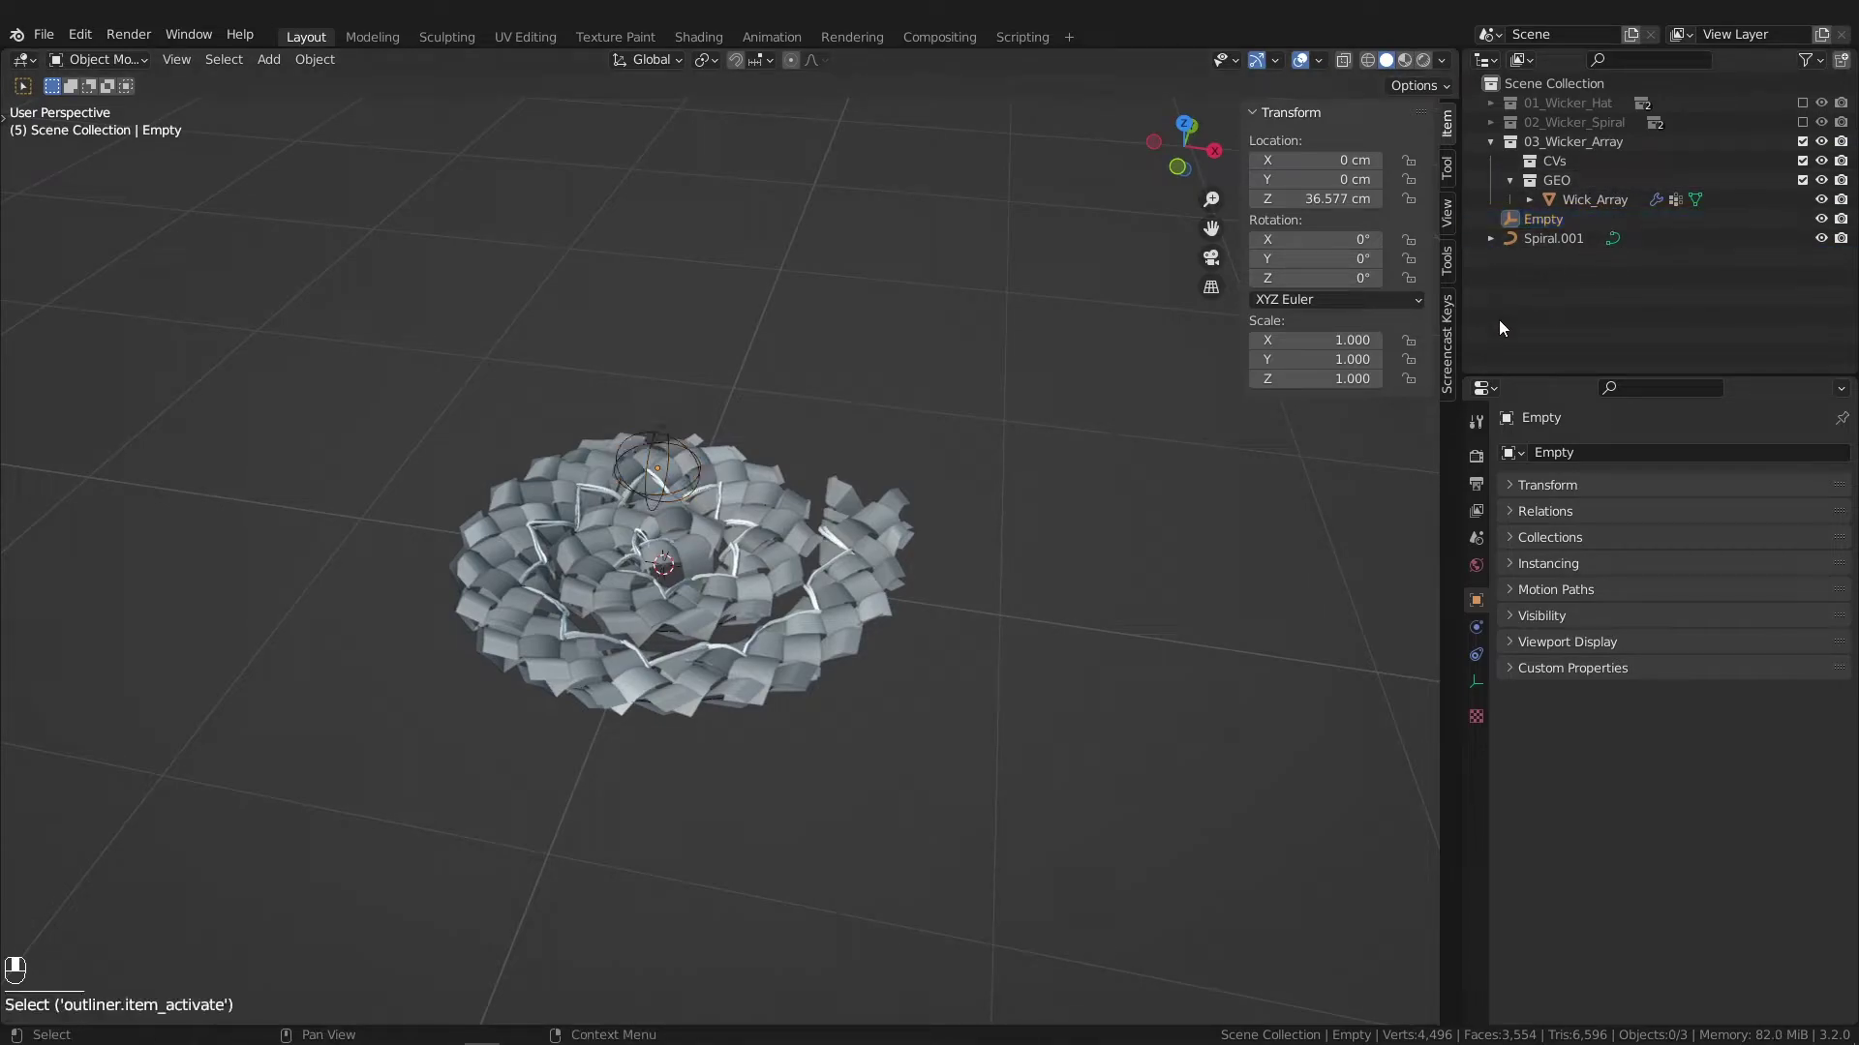
left_click(1597, 235, "ctrl")
left_click(1612, 201, "ctrl")
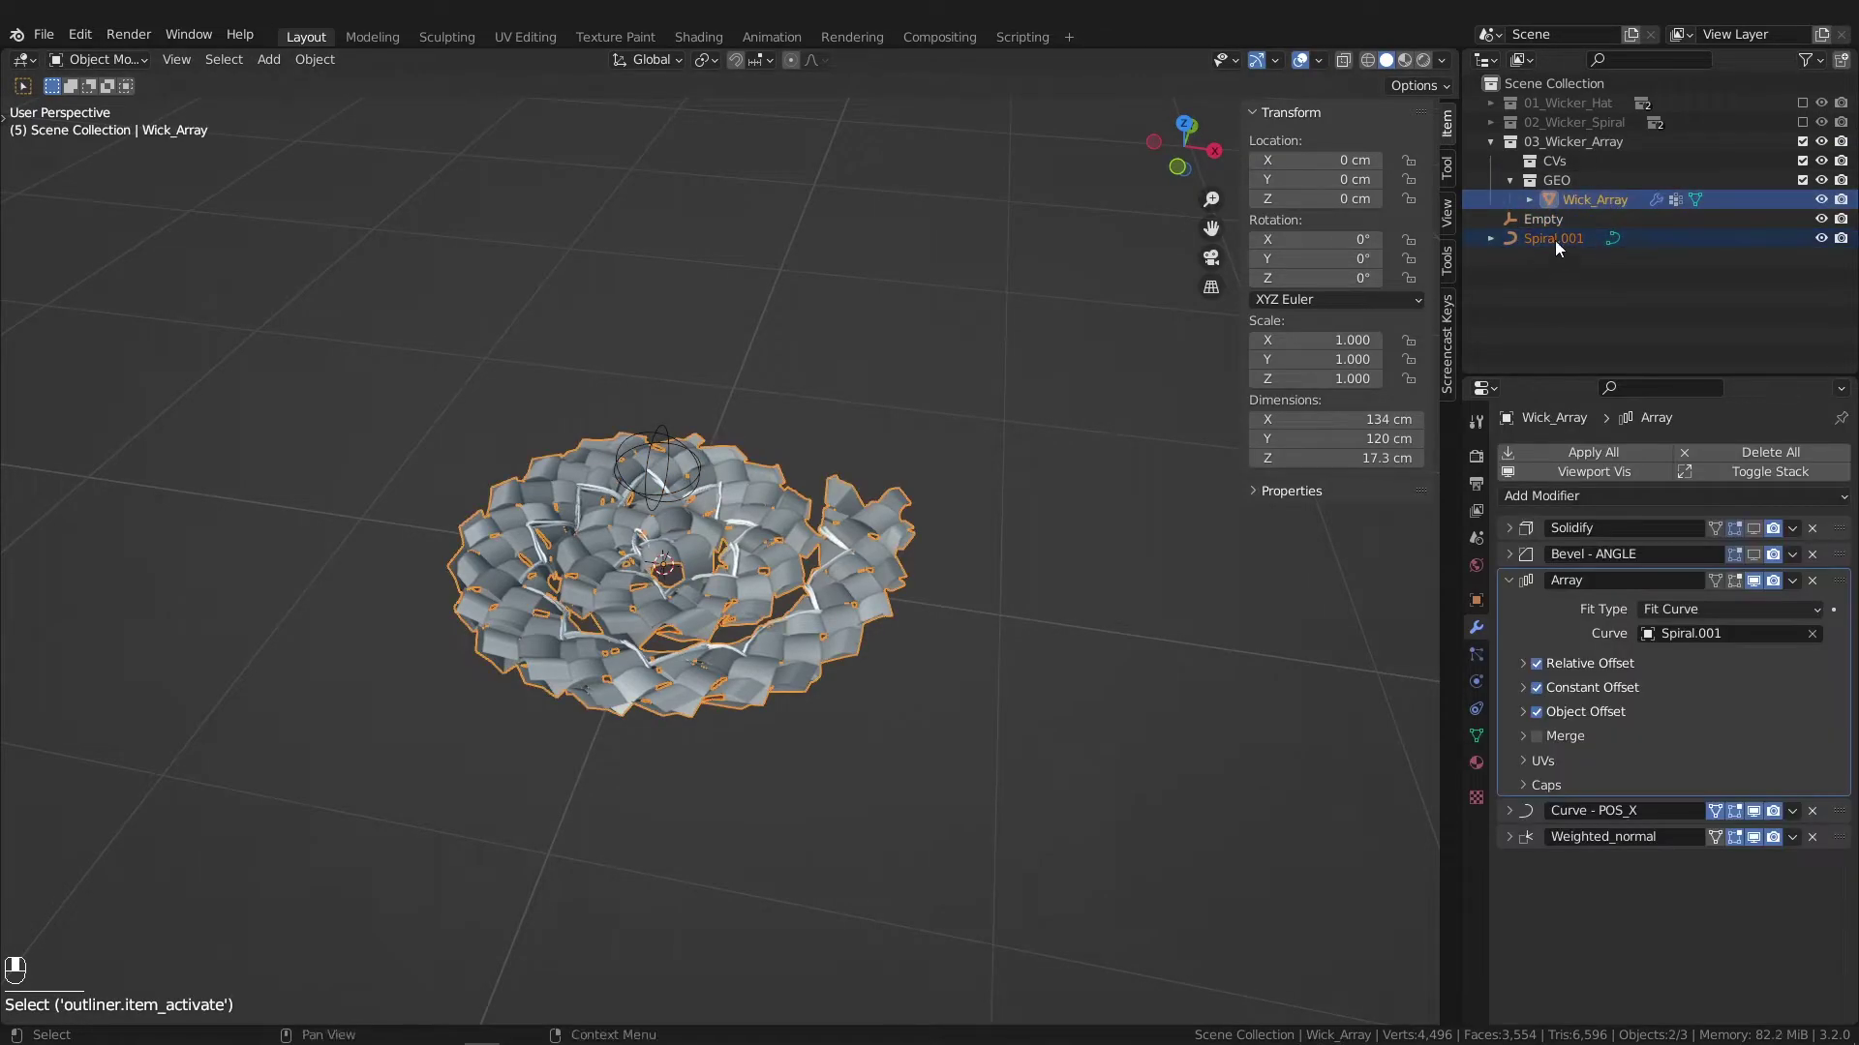
left_click(1539, 221, "ctrl")
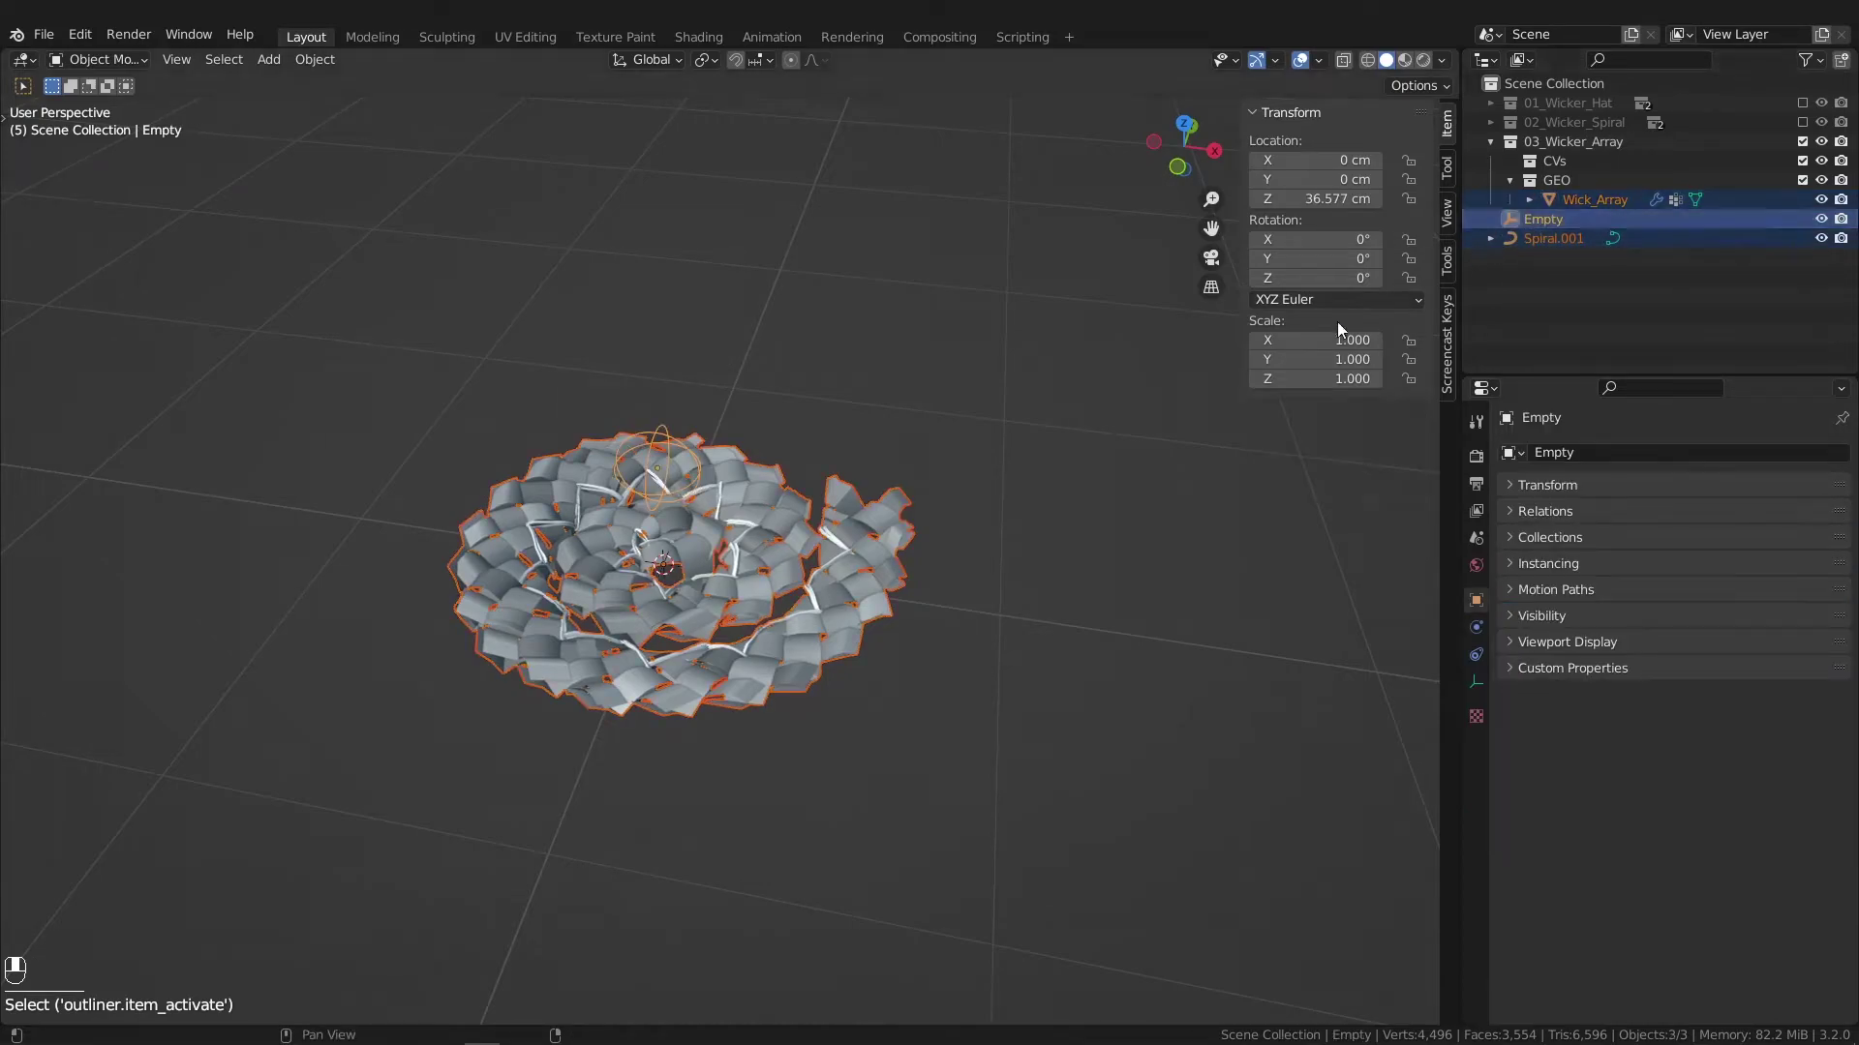
key("ctrl+p")
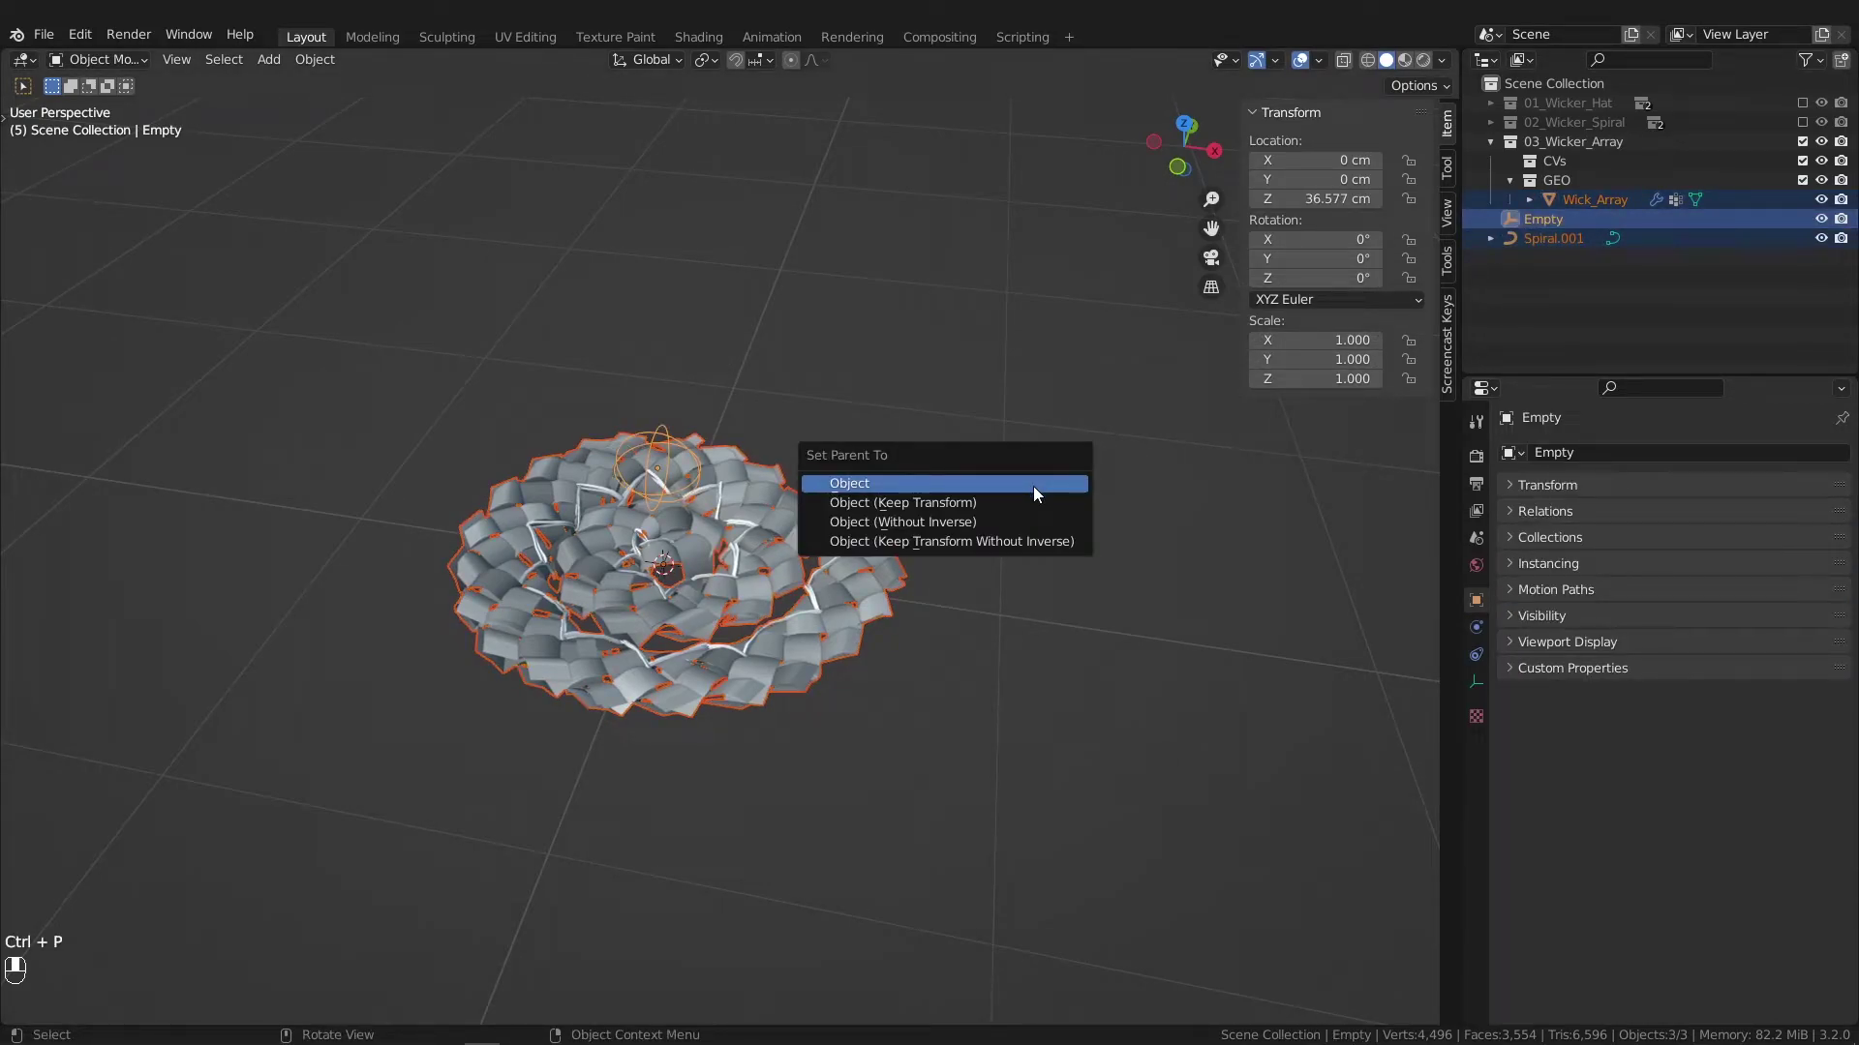
left_click(1032, 484)
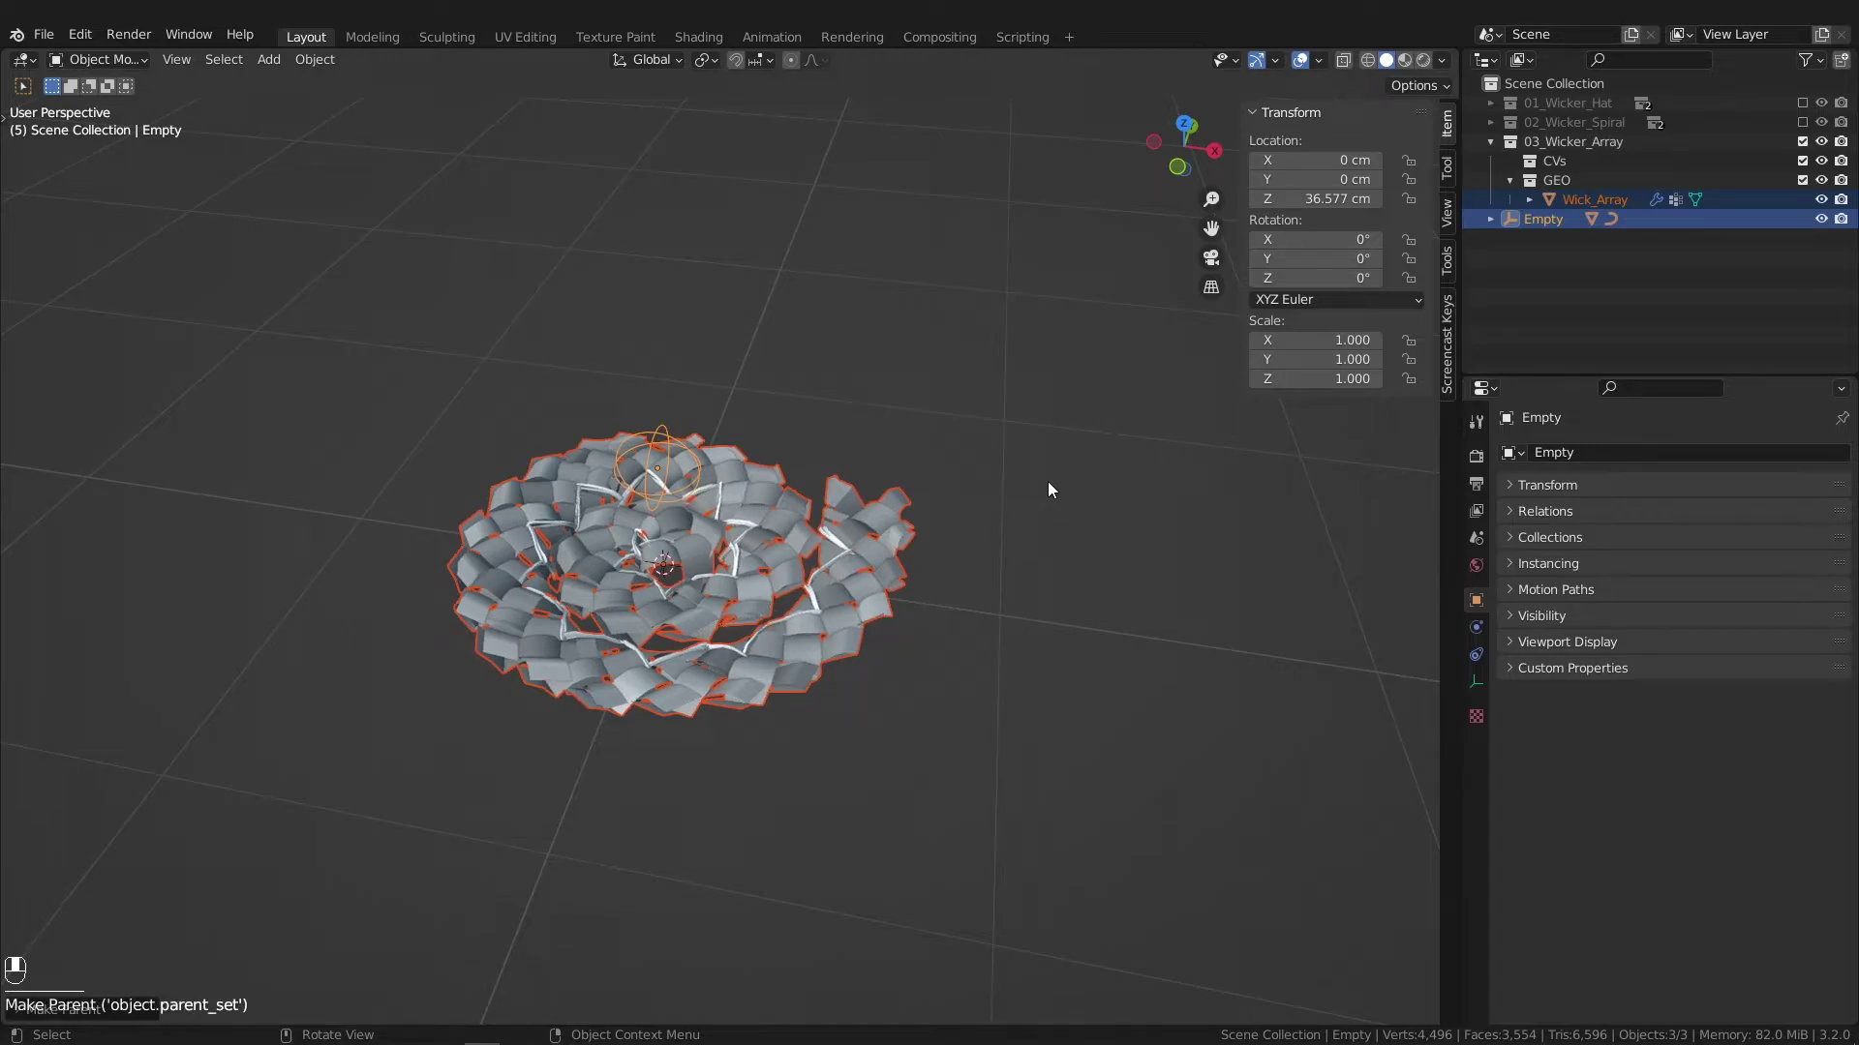
left_click(1491, 219)
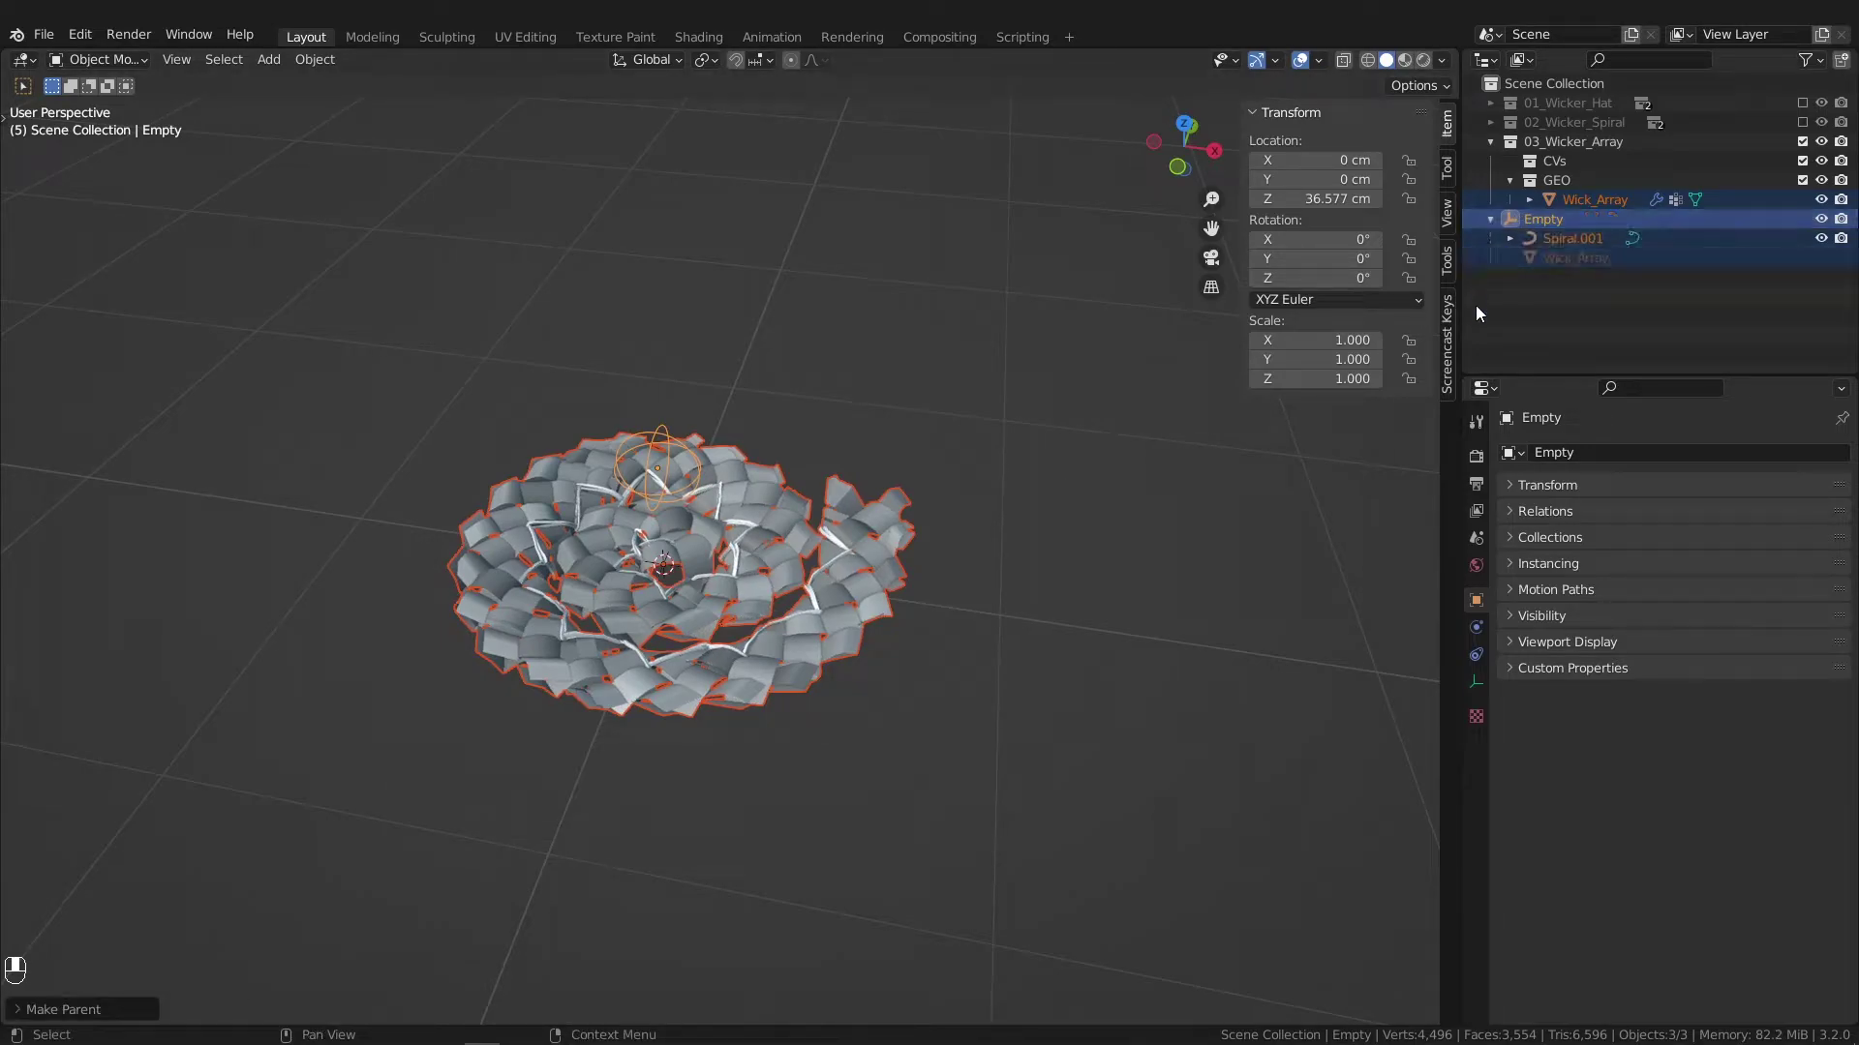
left_click(1315, 491)
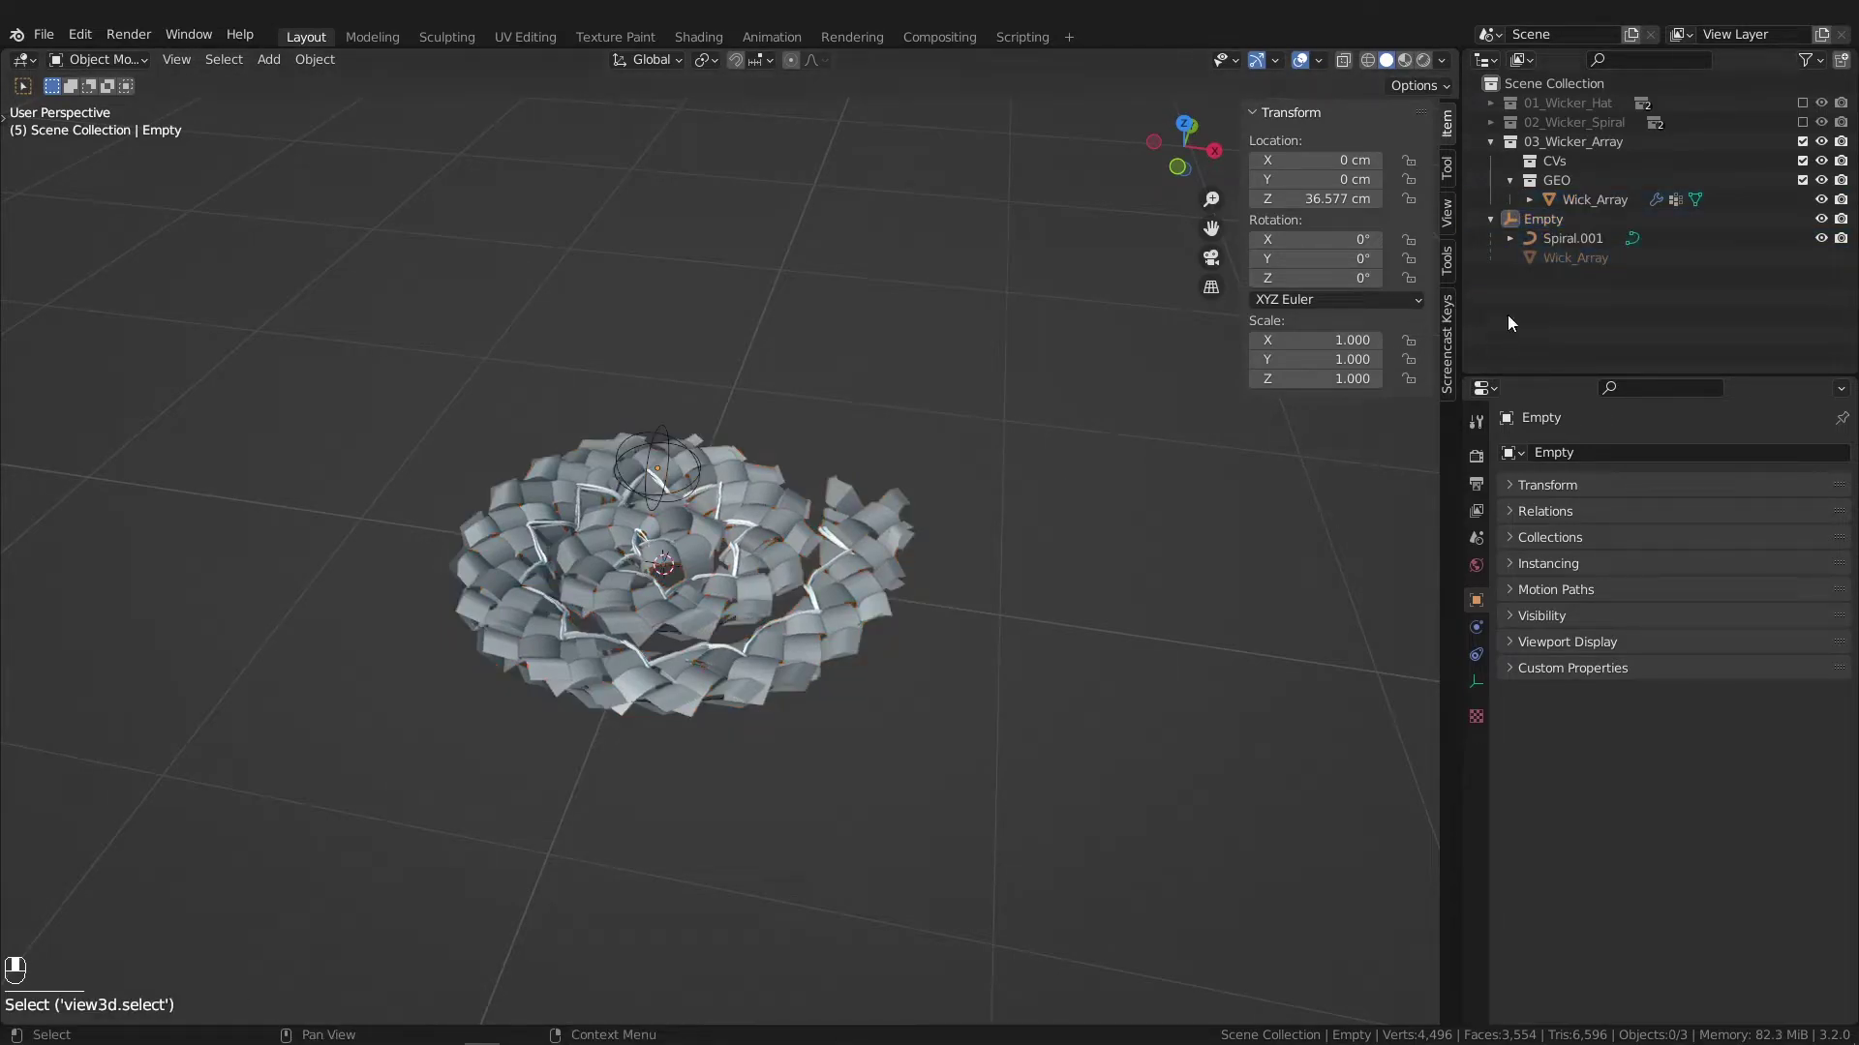
Step: Rename the Empty to Wick_Controller in the Outliner
left_click(1561, 221)
double_click(1561, 219)
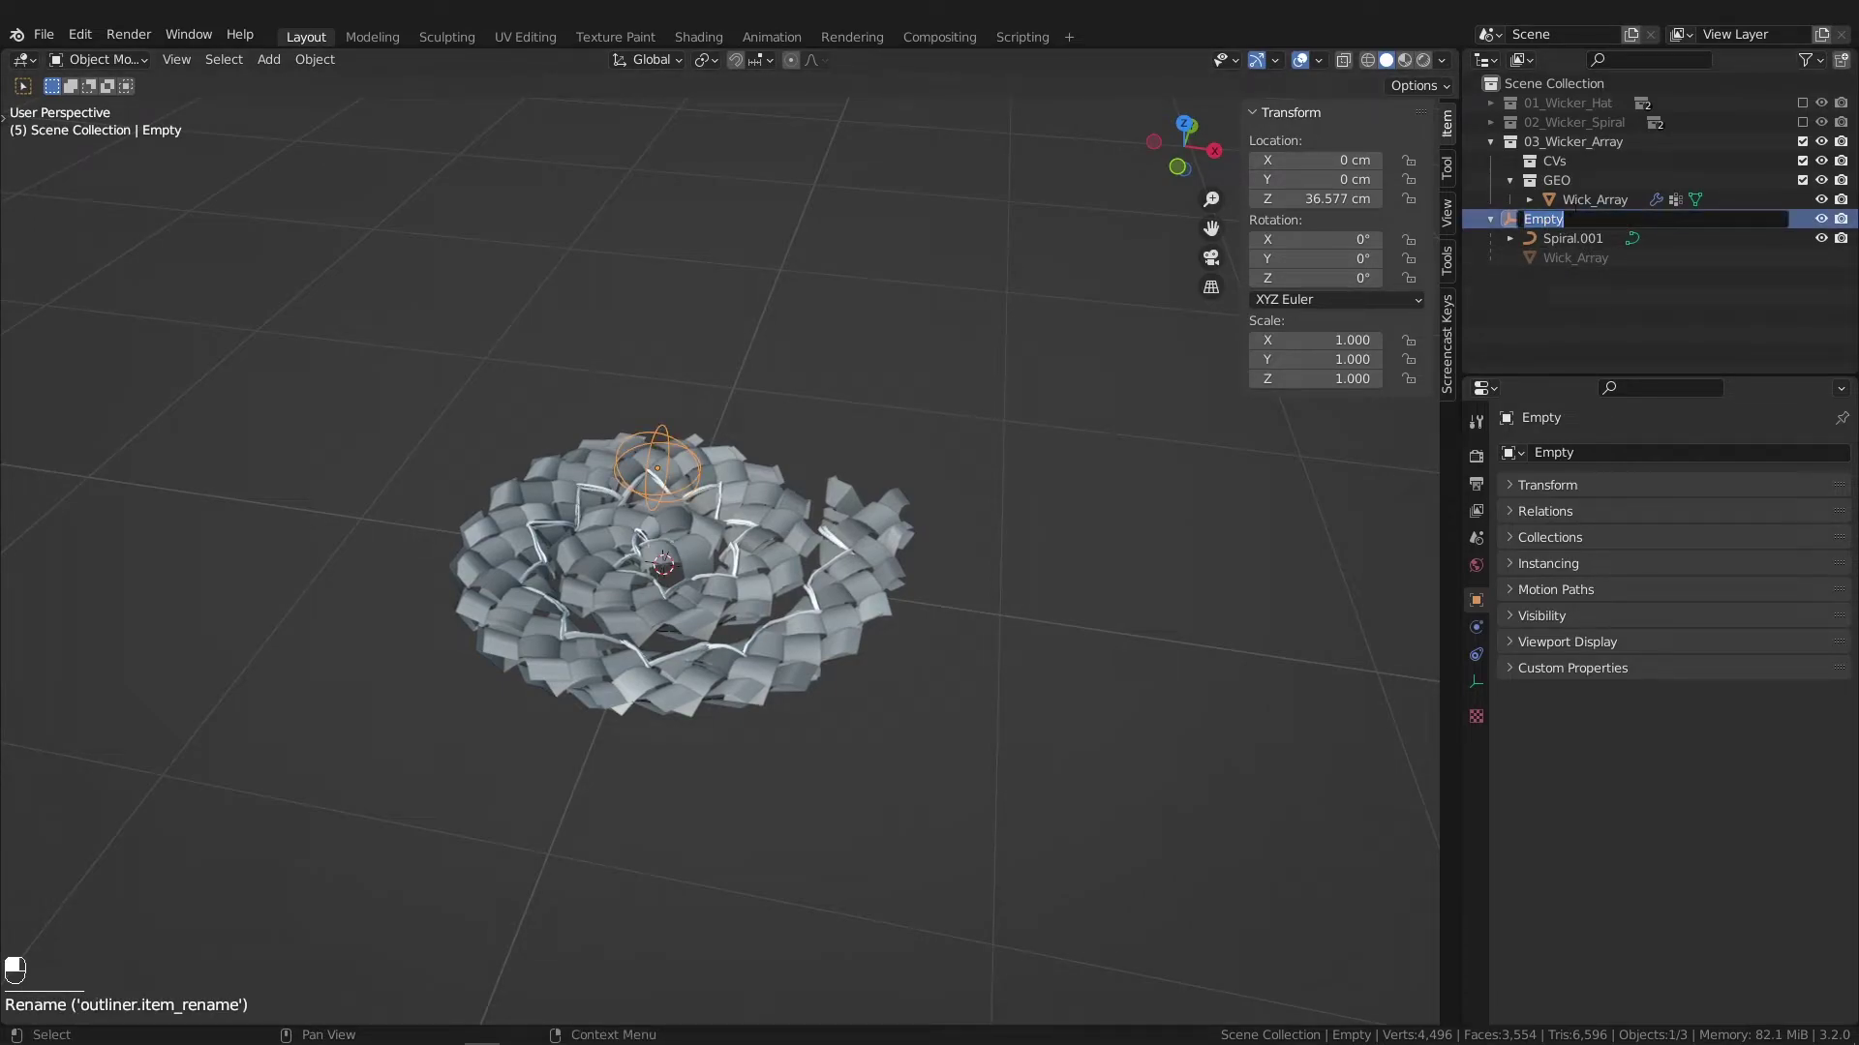
type("Wick_Controller")
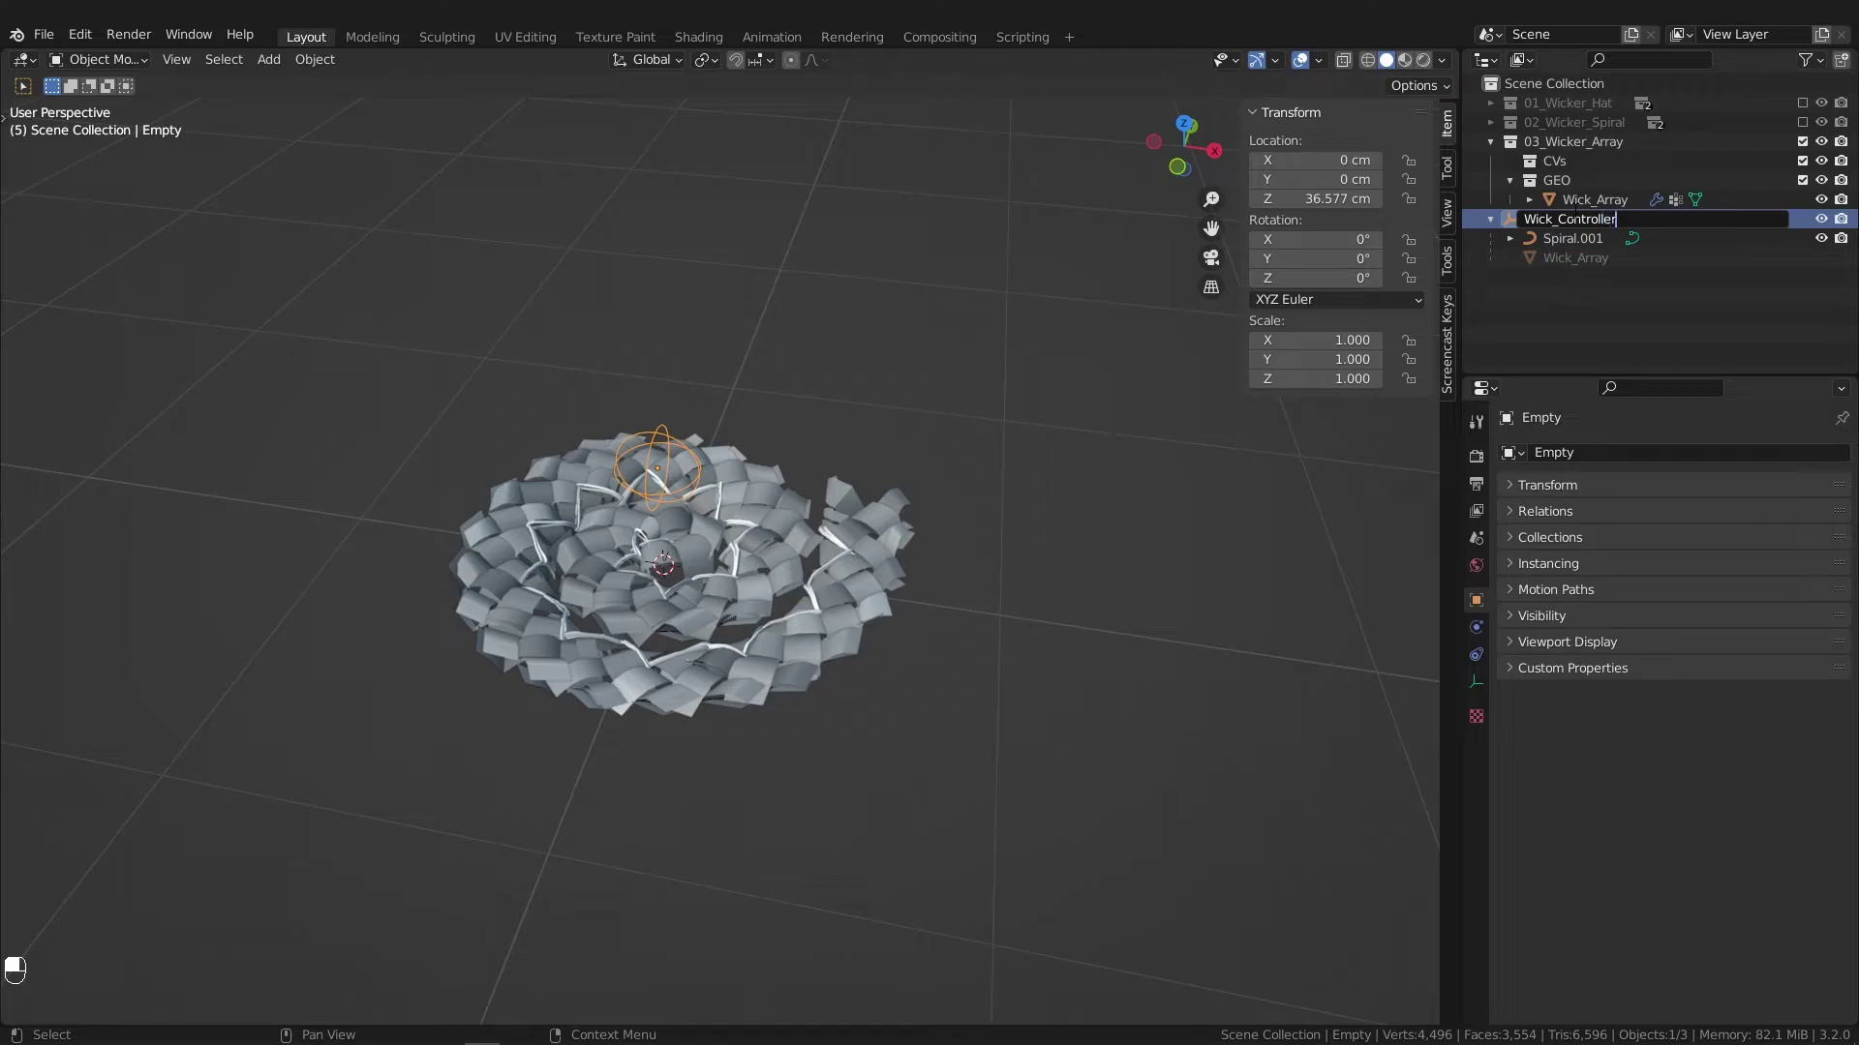
key("Return")
Step: Rename the Spiral.001 curve to Wick_CV
double_click(1574, 238)
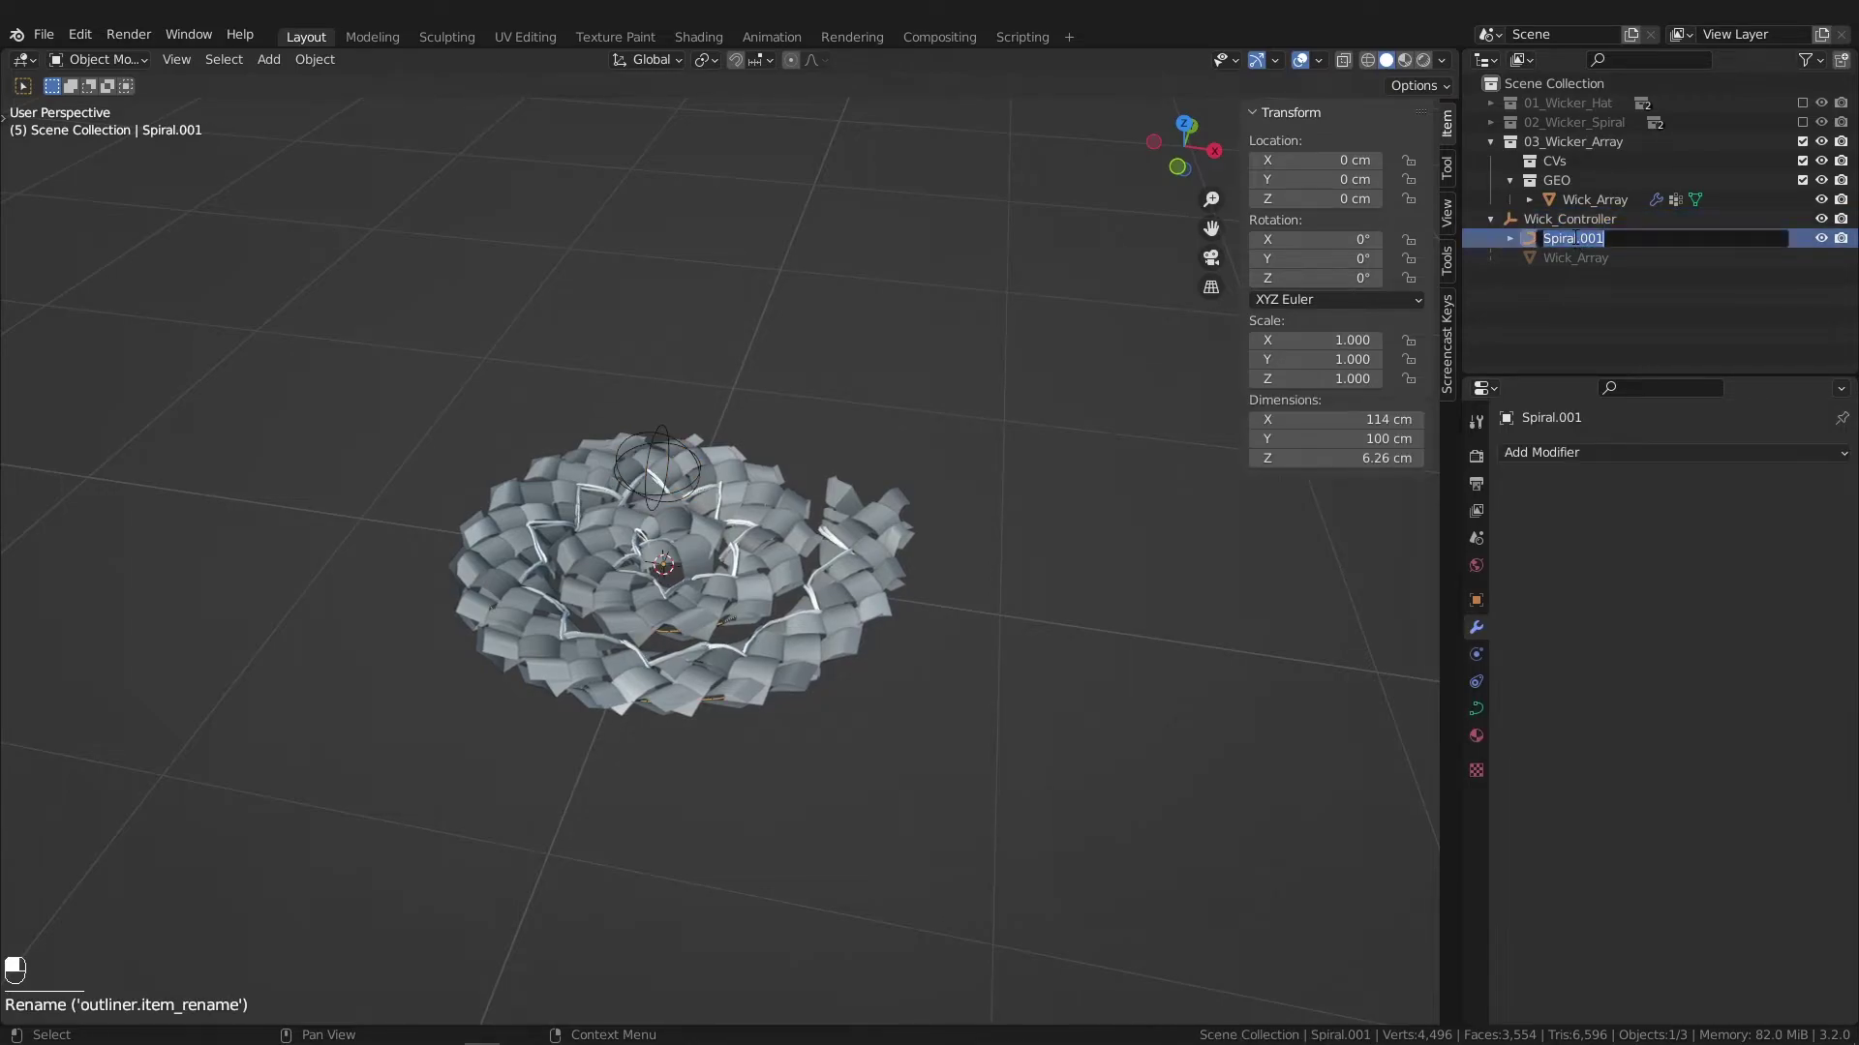
type("Wick_CV")
key("Return")
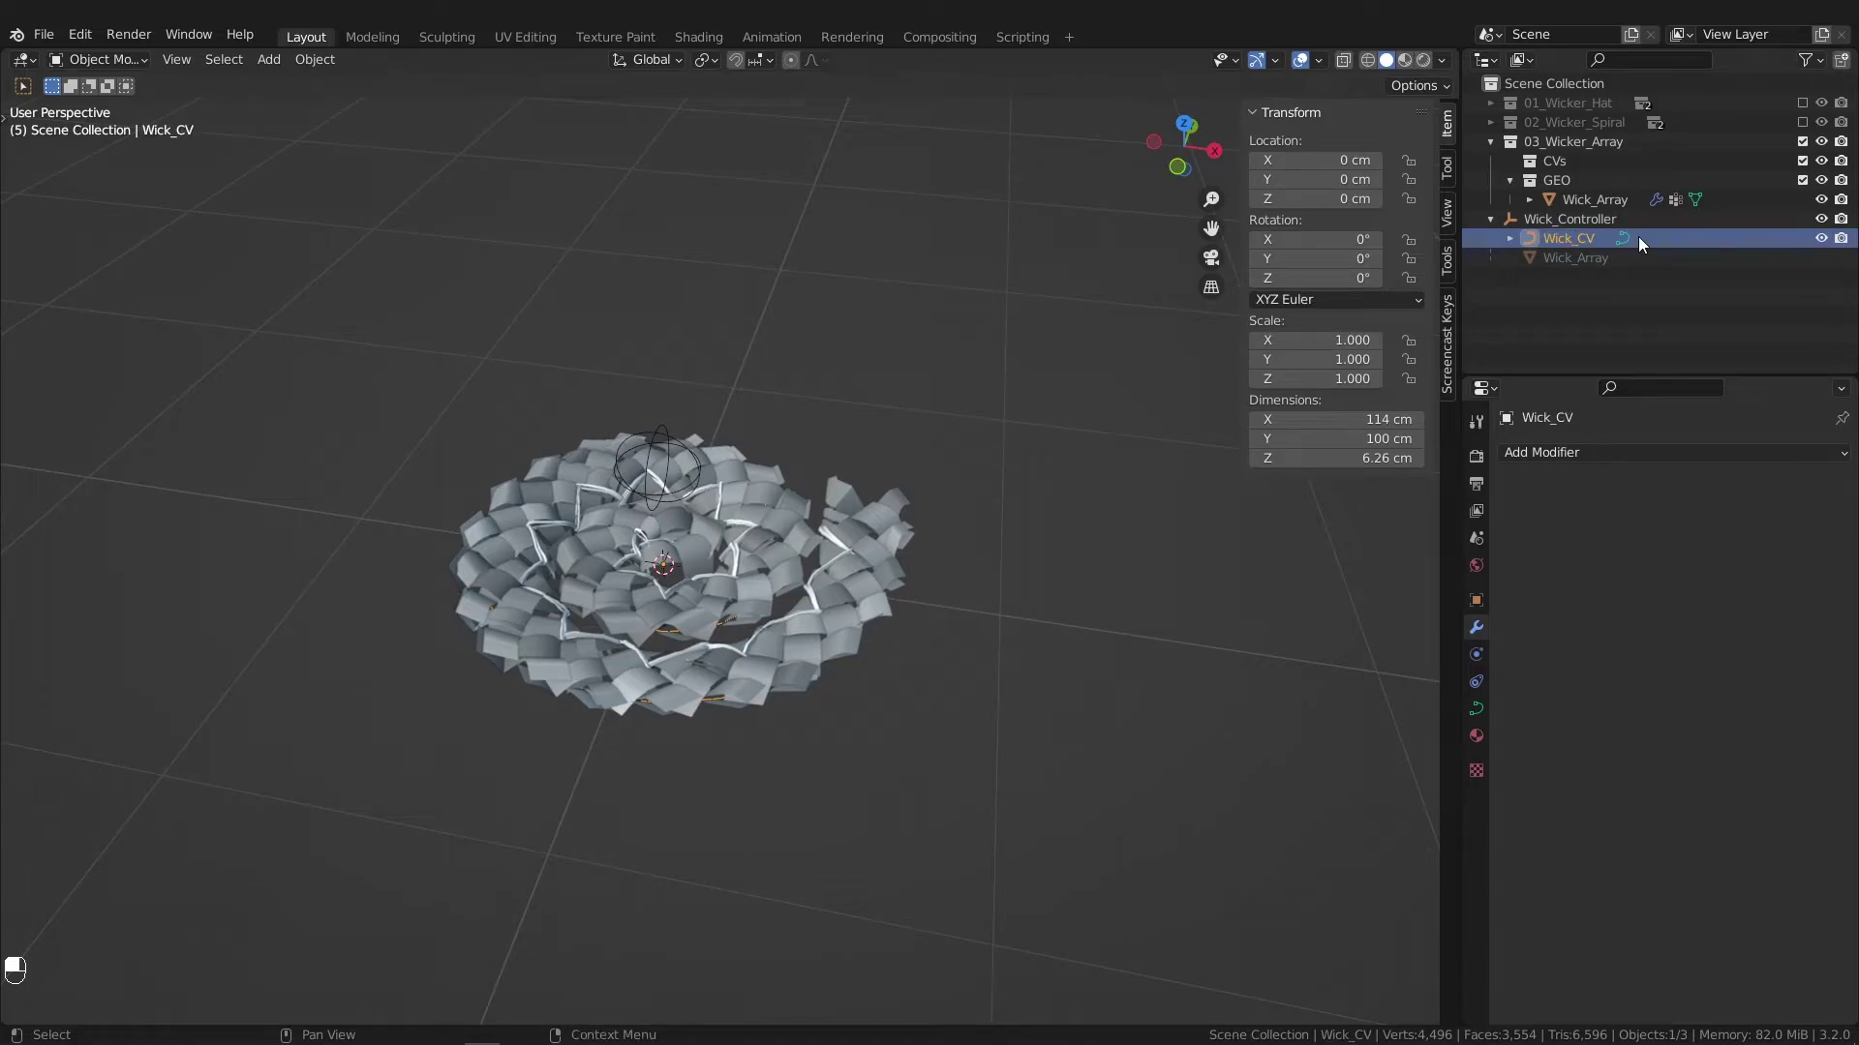
Step: Move Wick_CV into the CVs collection and Wick_Controller into 03_Wicker_Array
left_click_drag(1646, 230, 1568, 162)
left_click_drag(1590, 240, 1597, 137)
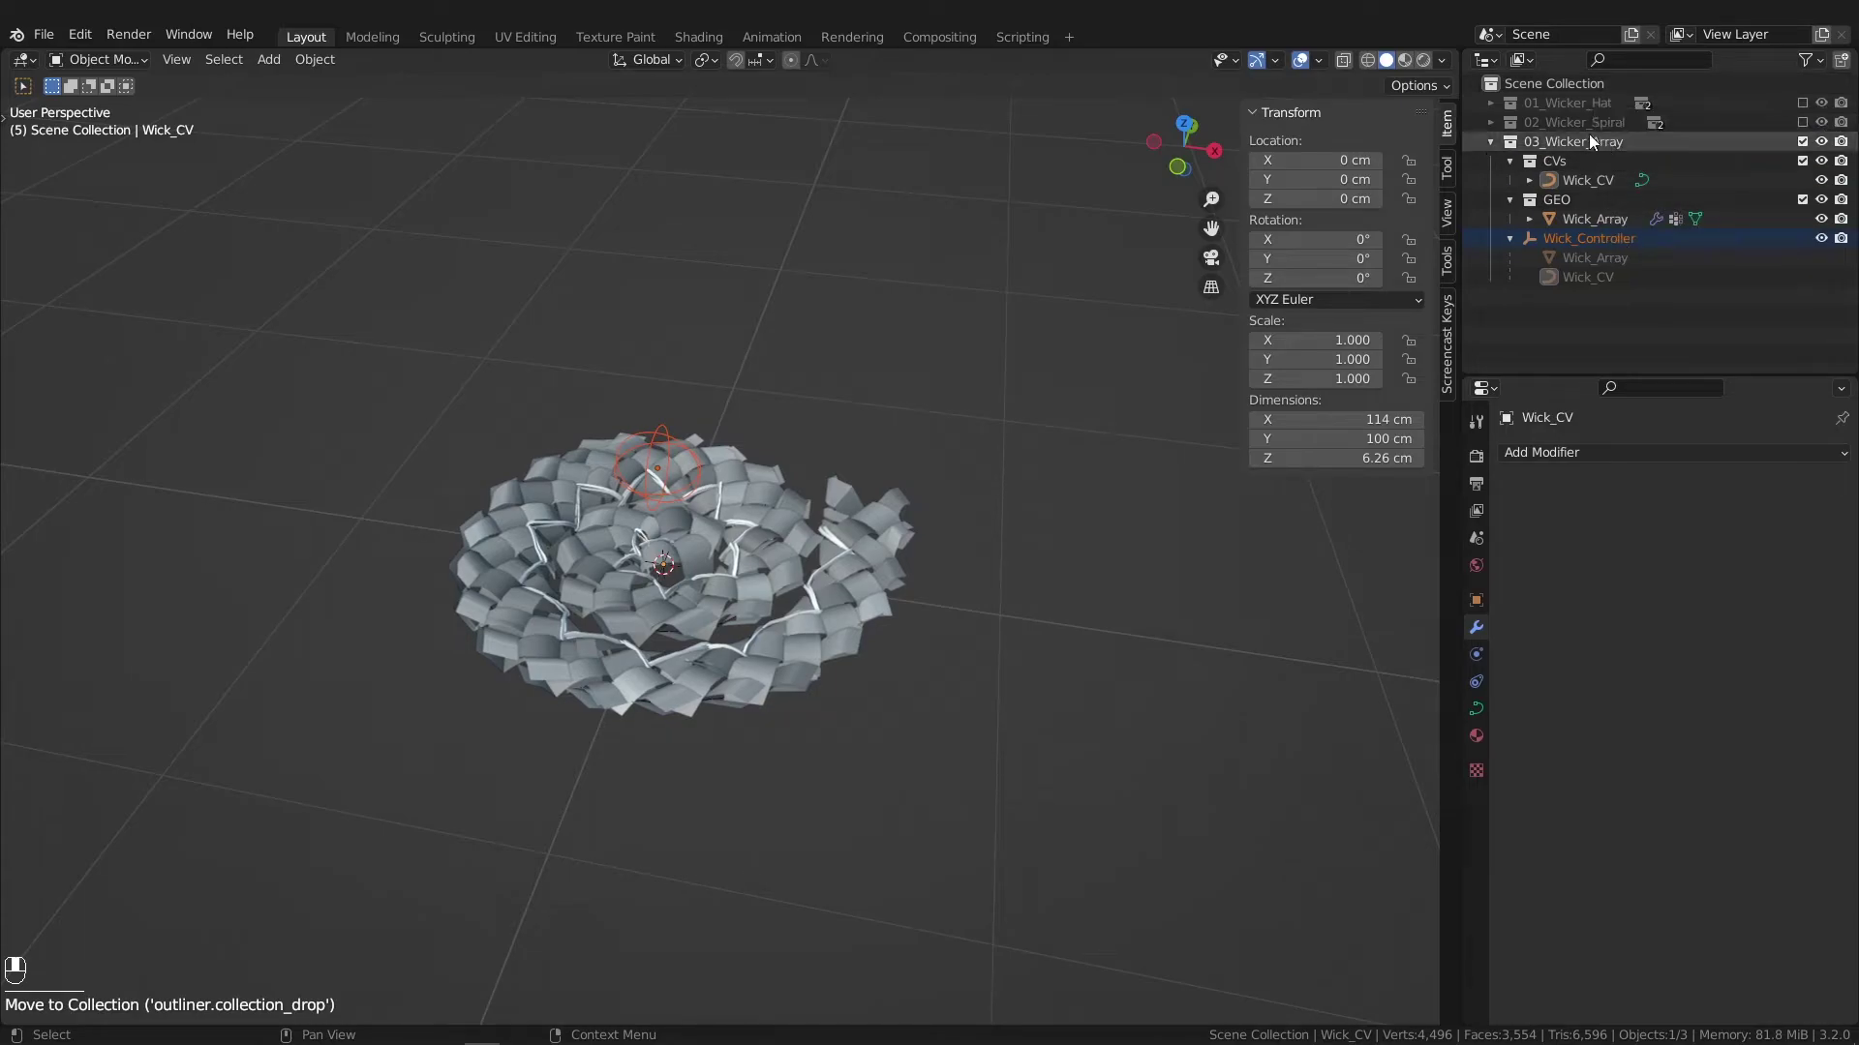
left_click(1512, 240)
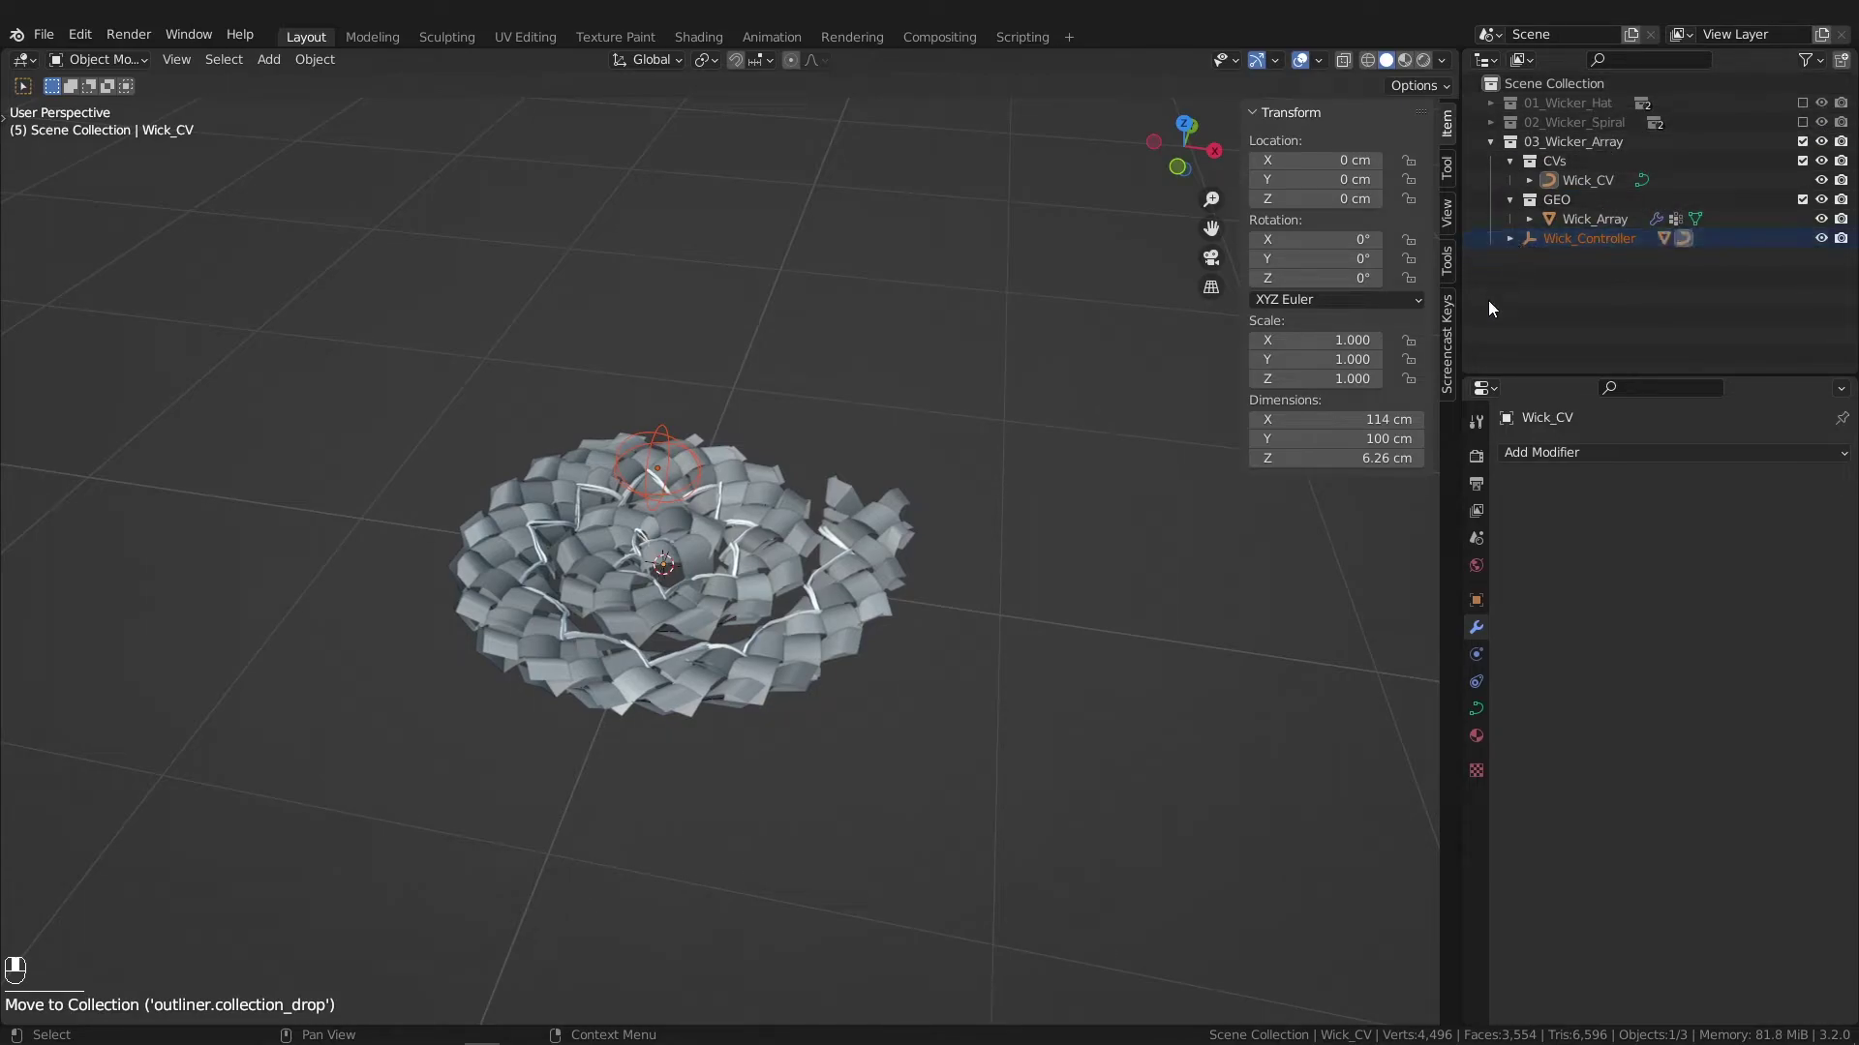
Step: Test-move Wick_Controller twice, cancelling each move, then select the Wick_CV curve
mouse_move(1024, 403)
middle_mouse_down()
mouse_move(1016, 426)
mouse_move(1034, 419)
middle_mouse_up()
left_click(1033, 411)
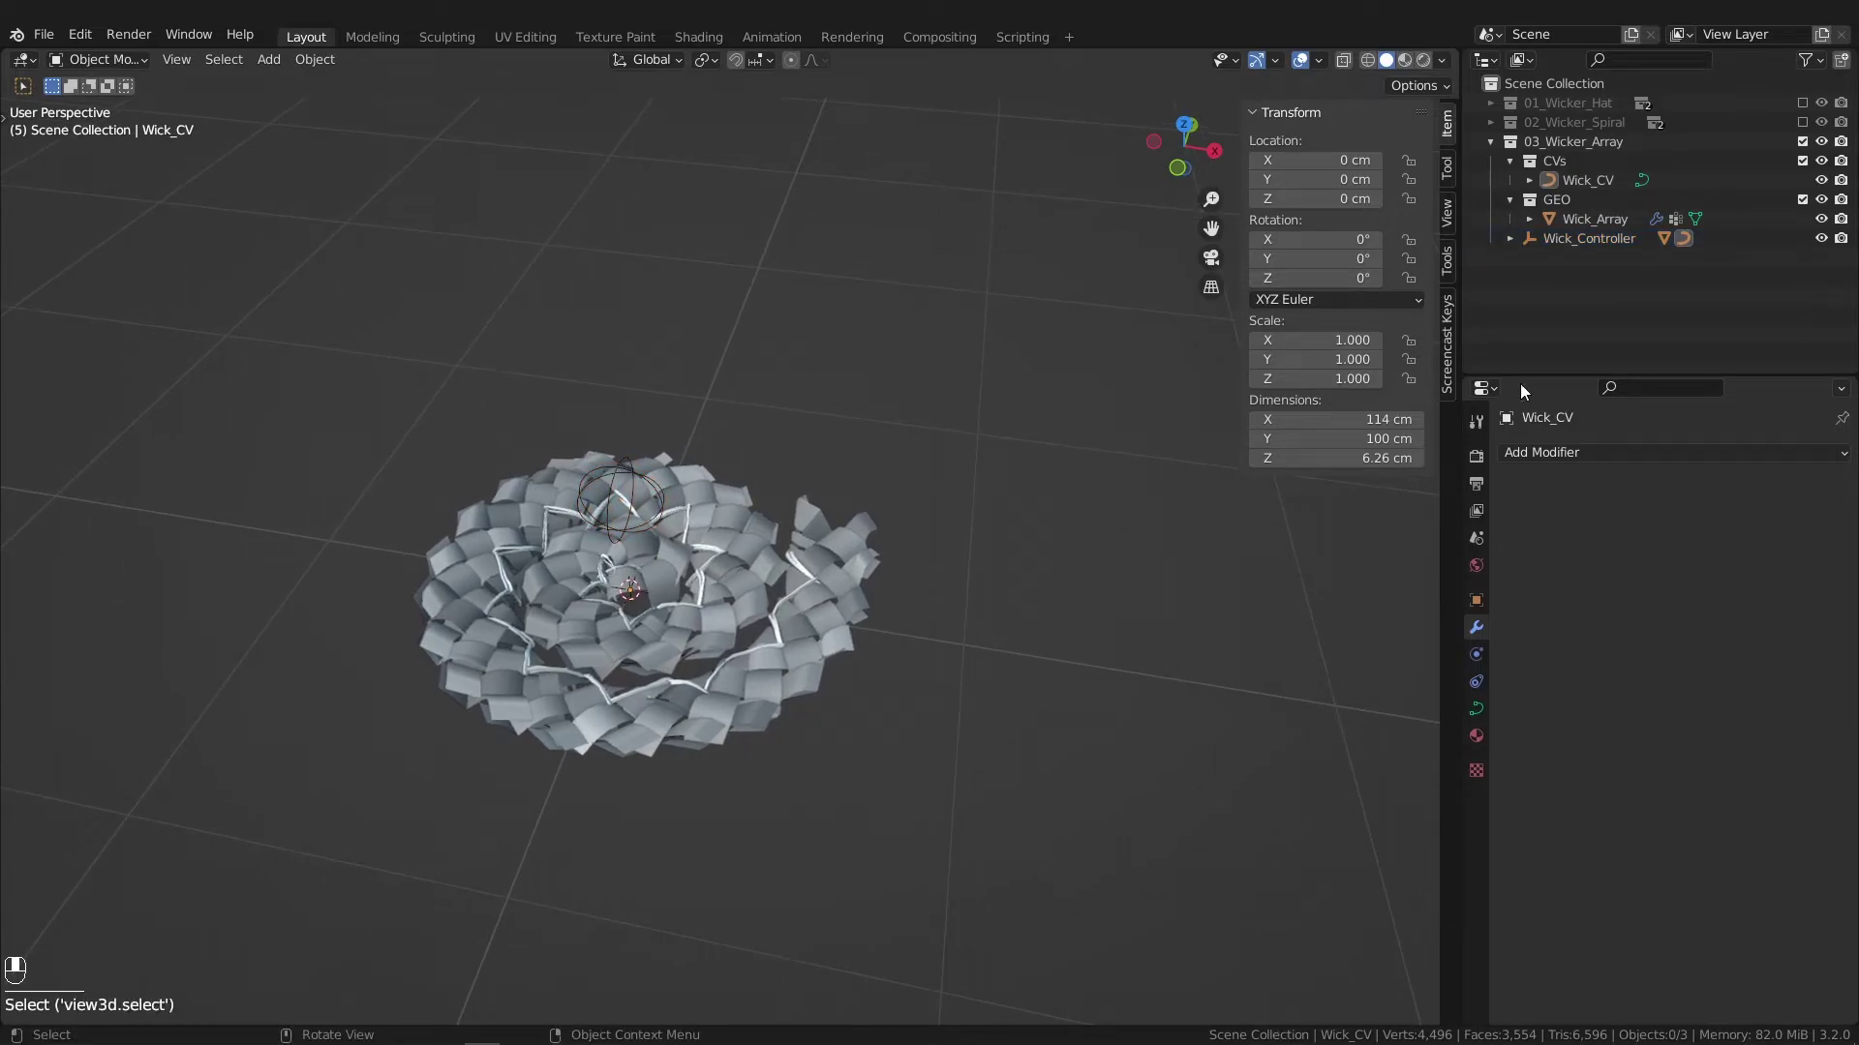
left_click(1589, 244)
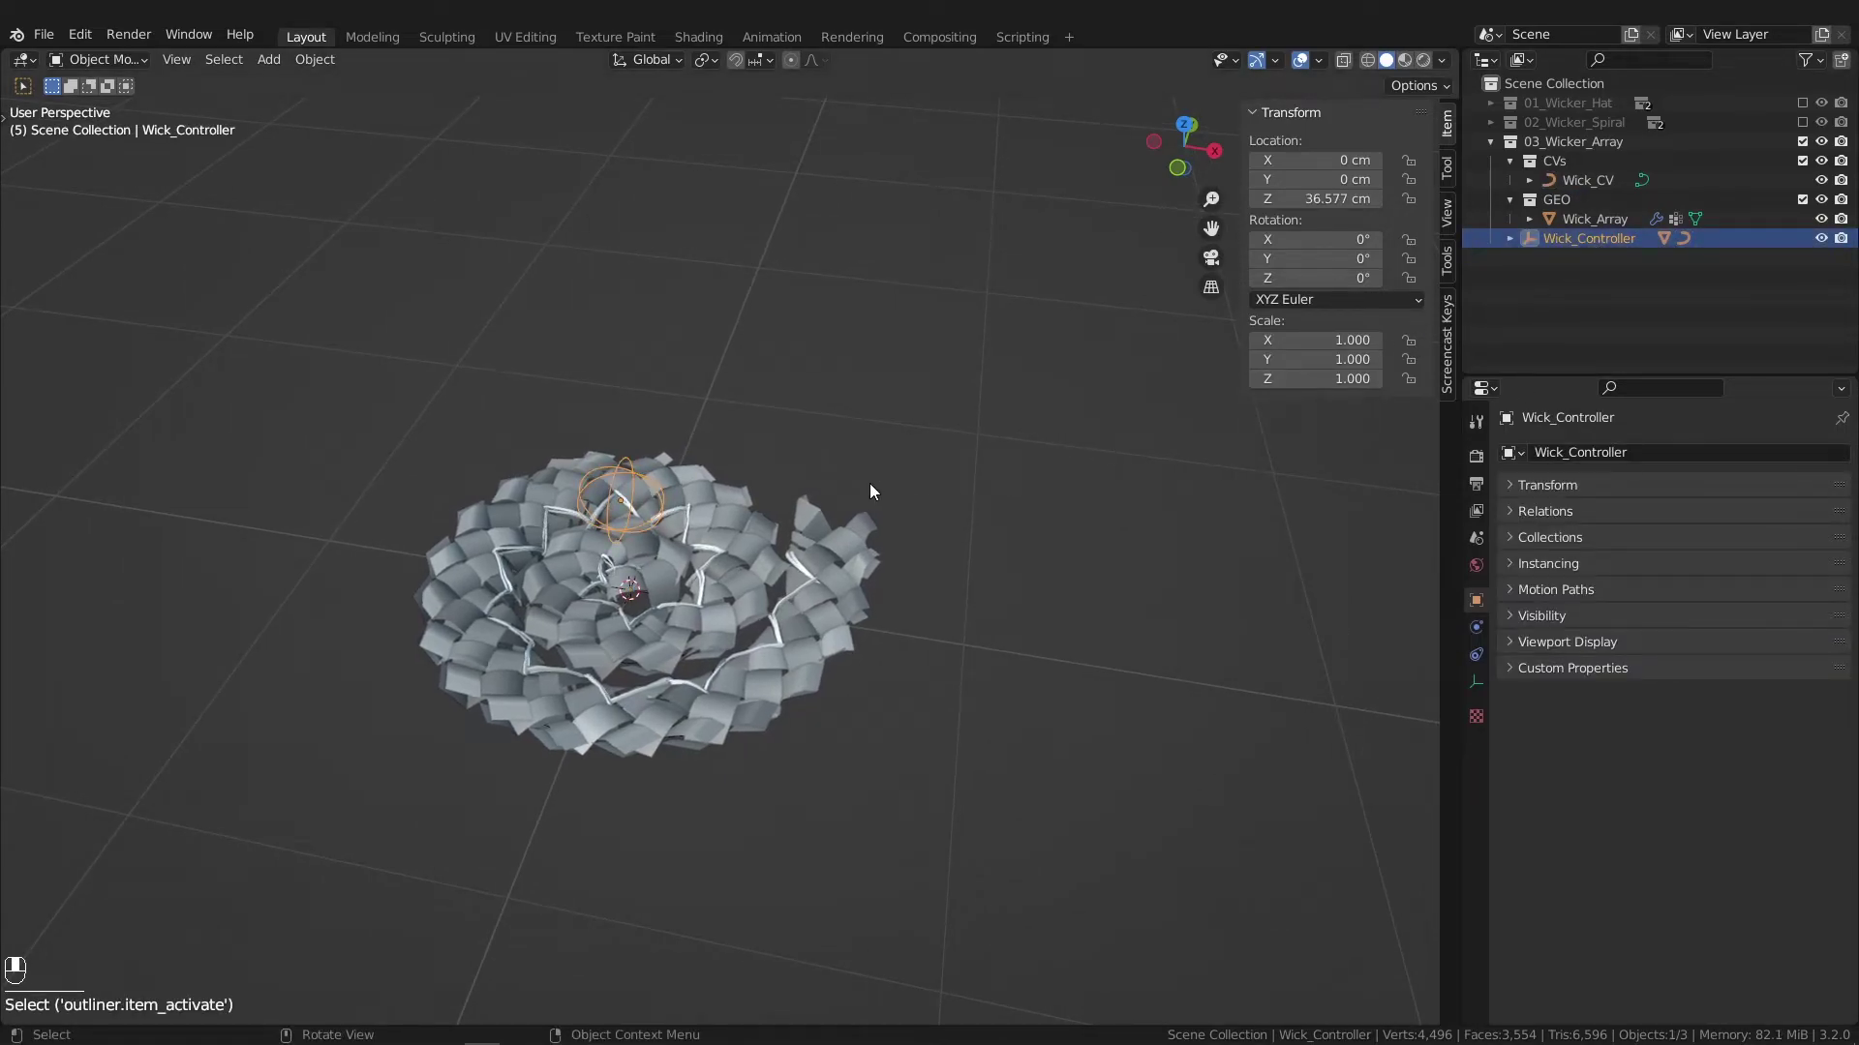
key("g")
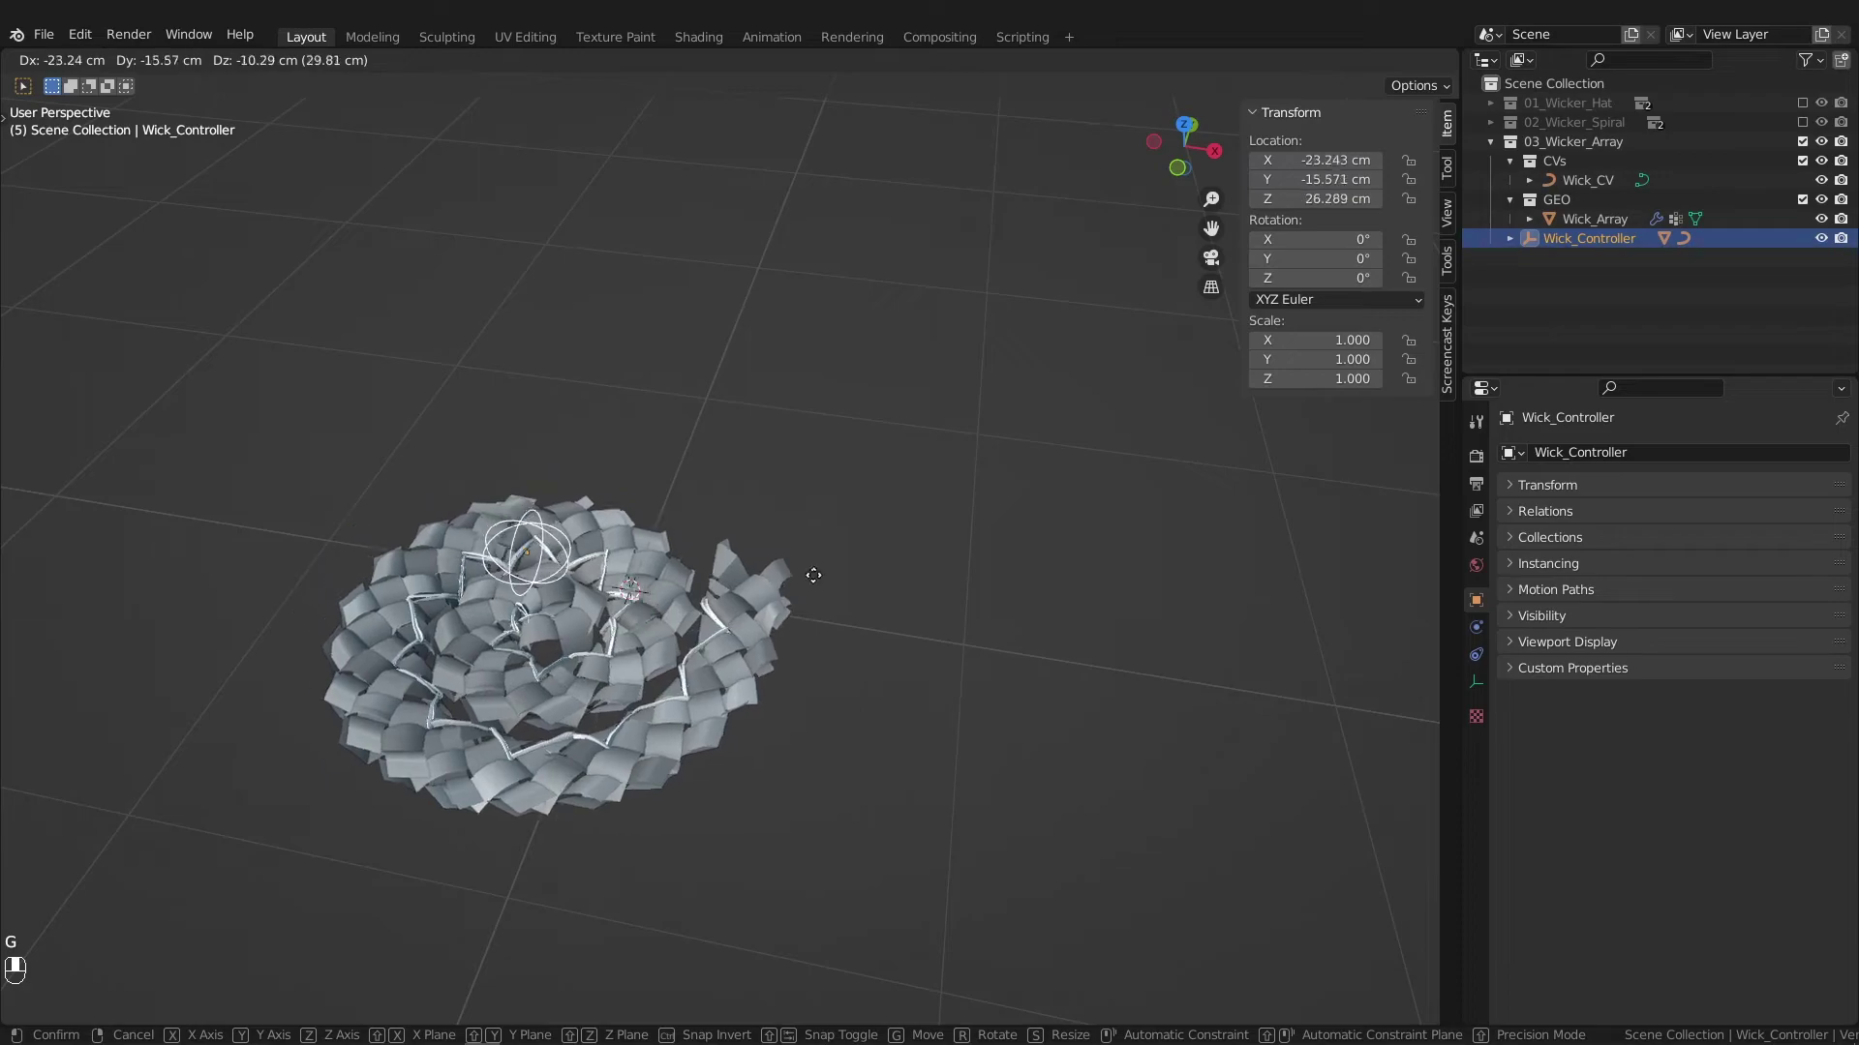
right_click(803, 552)
key("g")
right_click(963, 486)
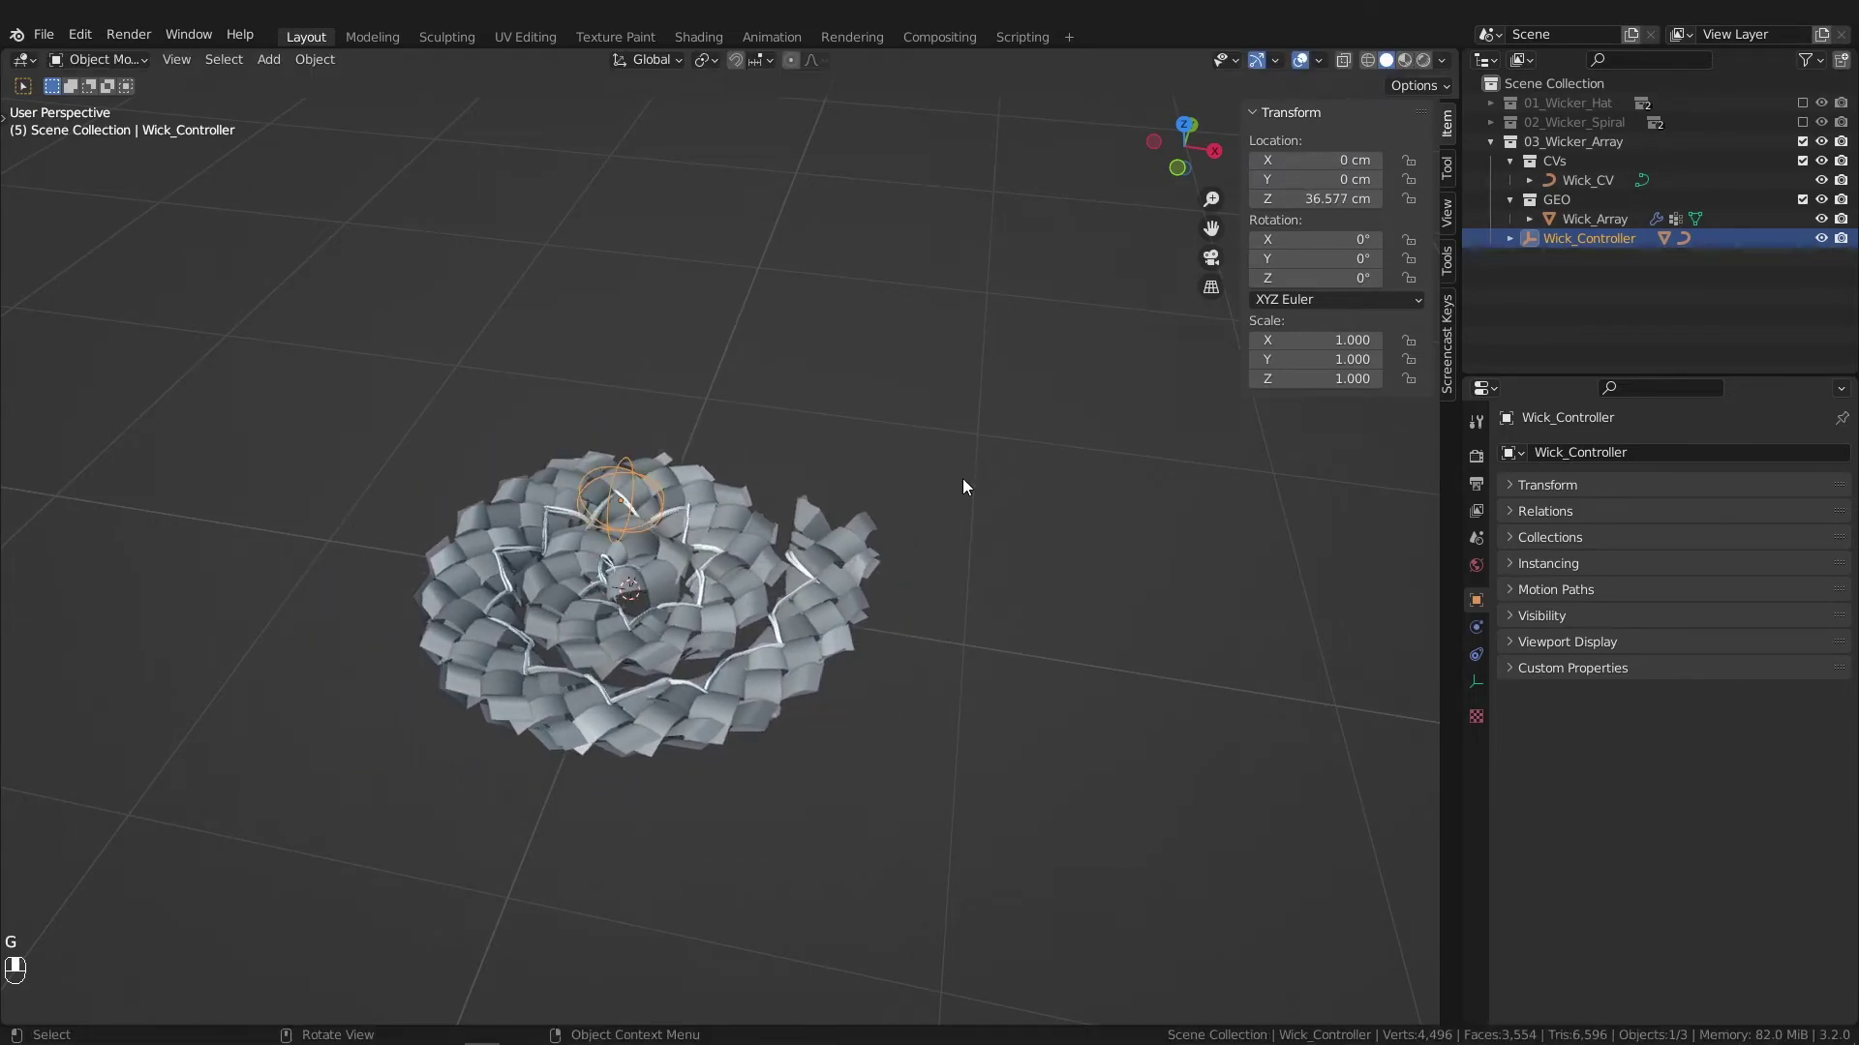
left_click(1568, 182)
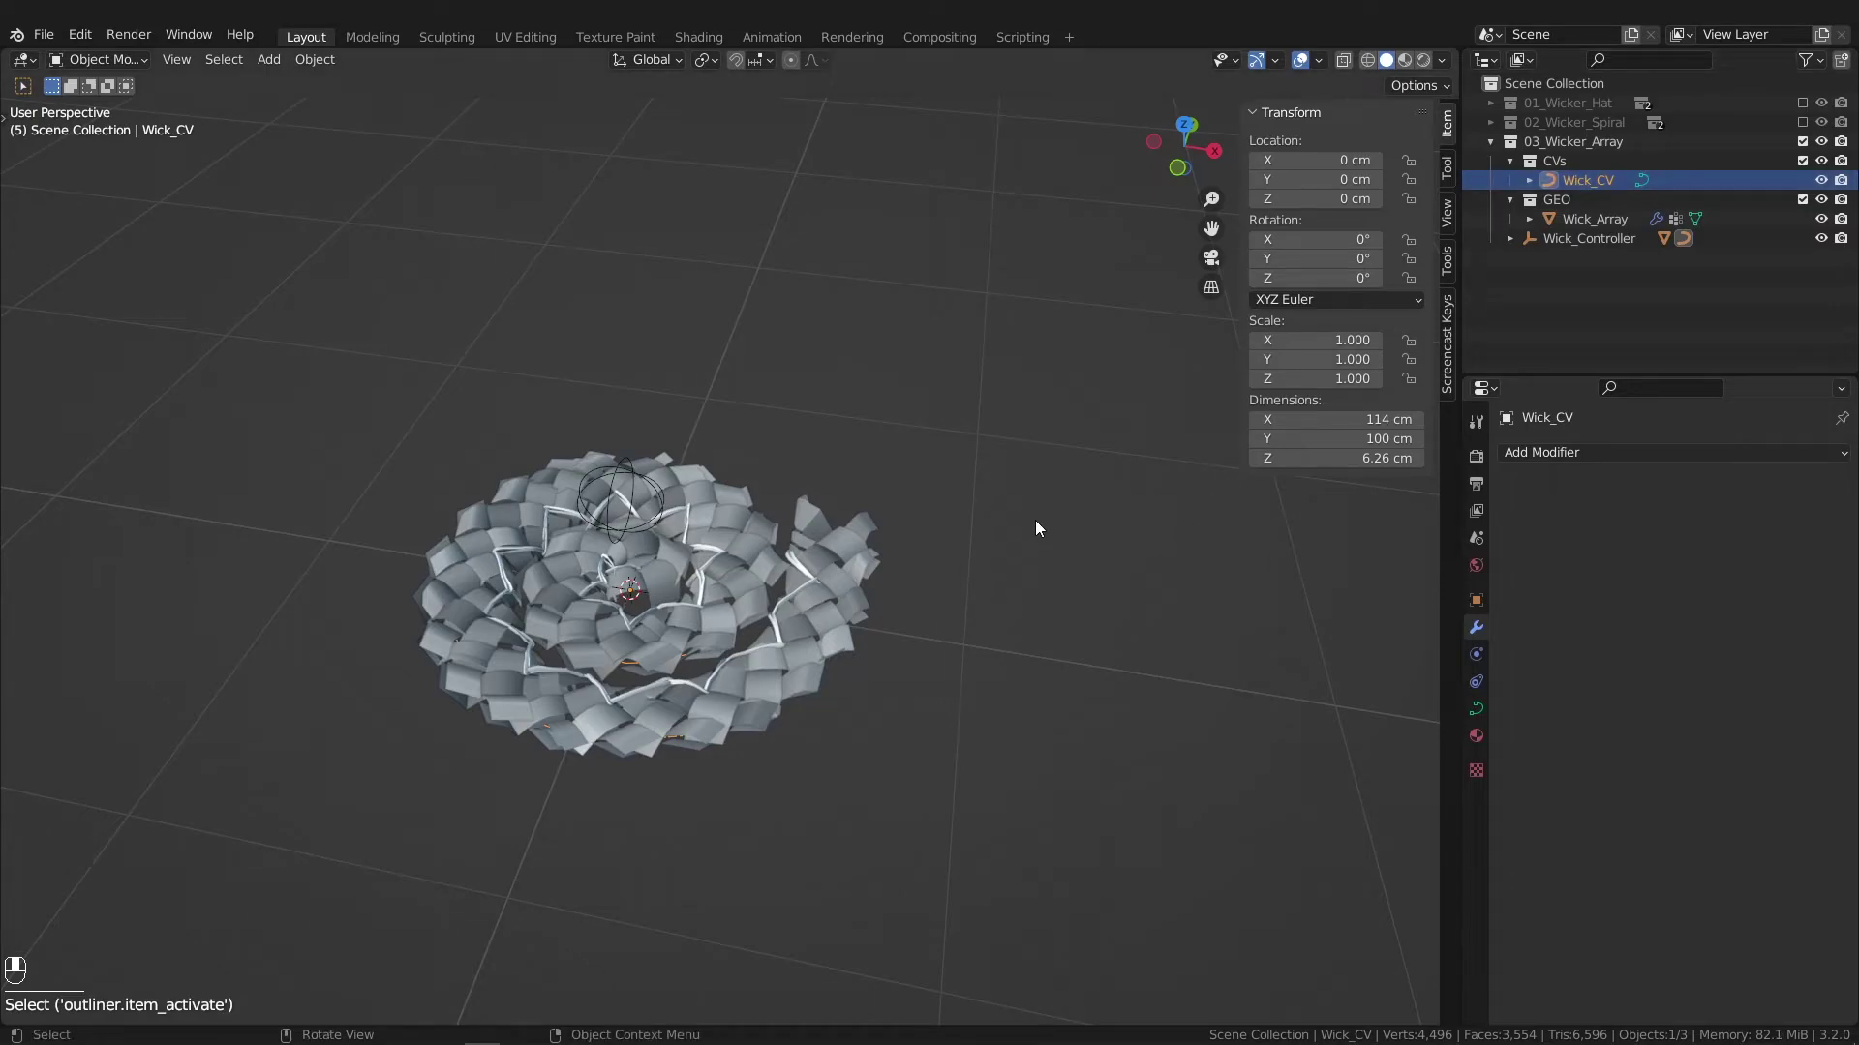
Step: Enter Edit Mode on Wick_CV and trial-move a control point, cancelling the move
key("Tab")
left_click(659, 594)
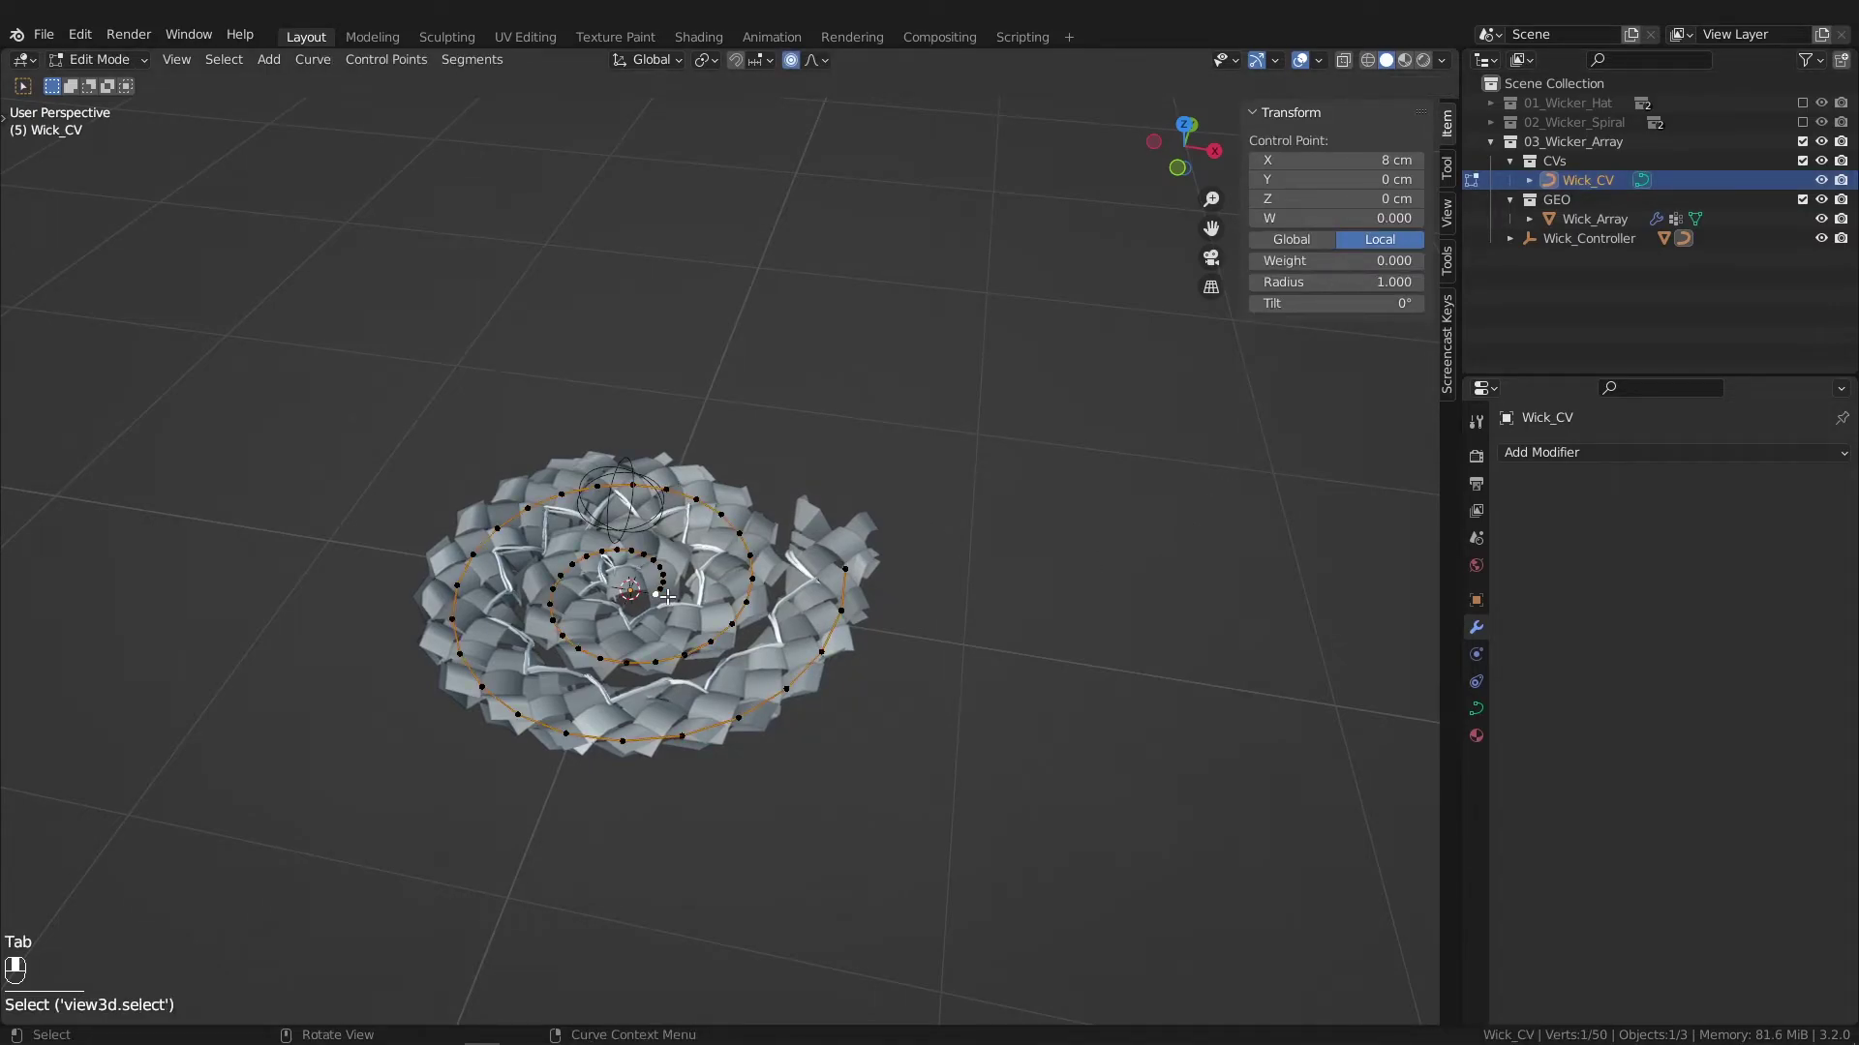
key("g")
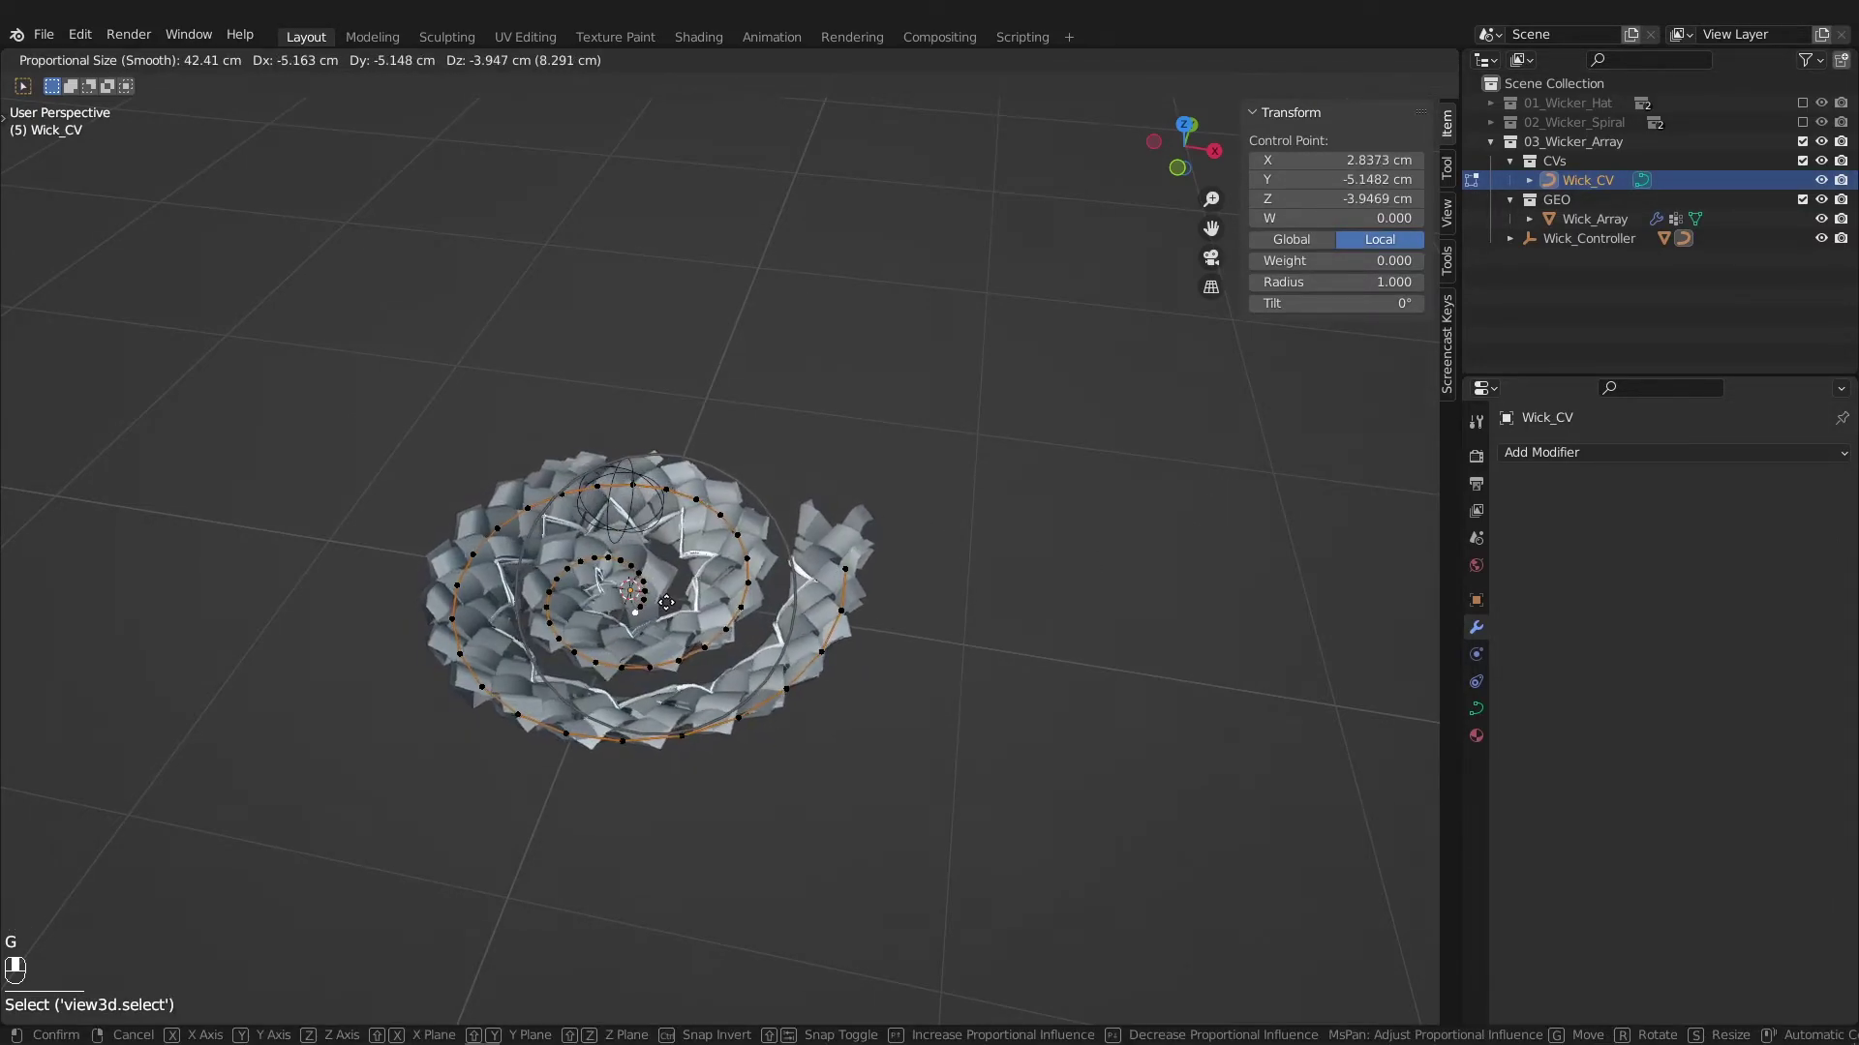
right_click(673, 594)
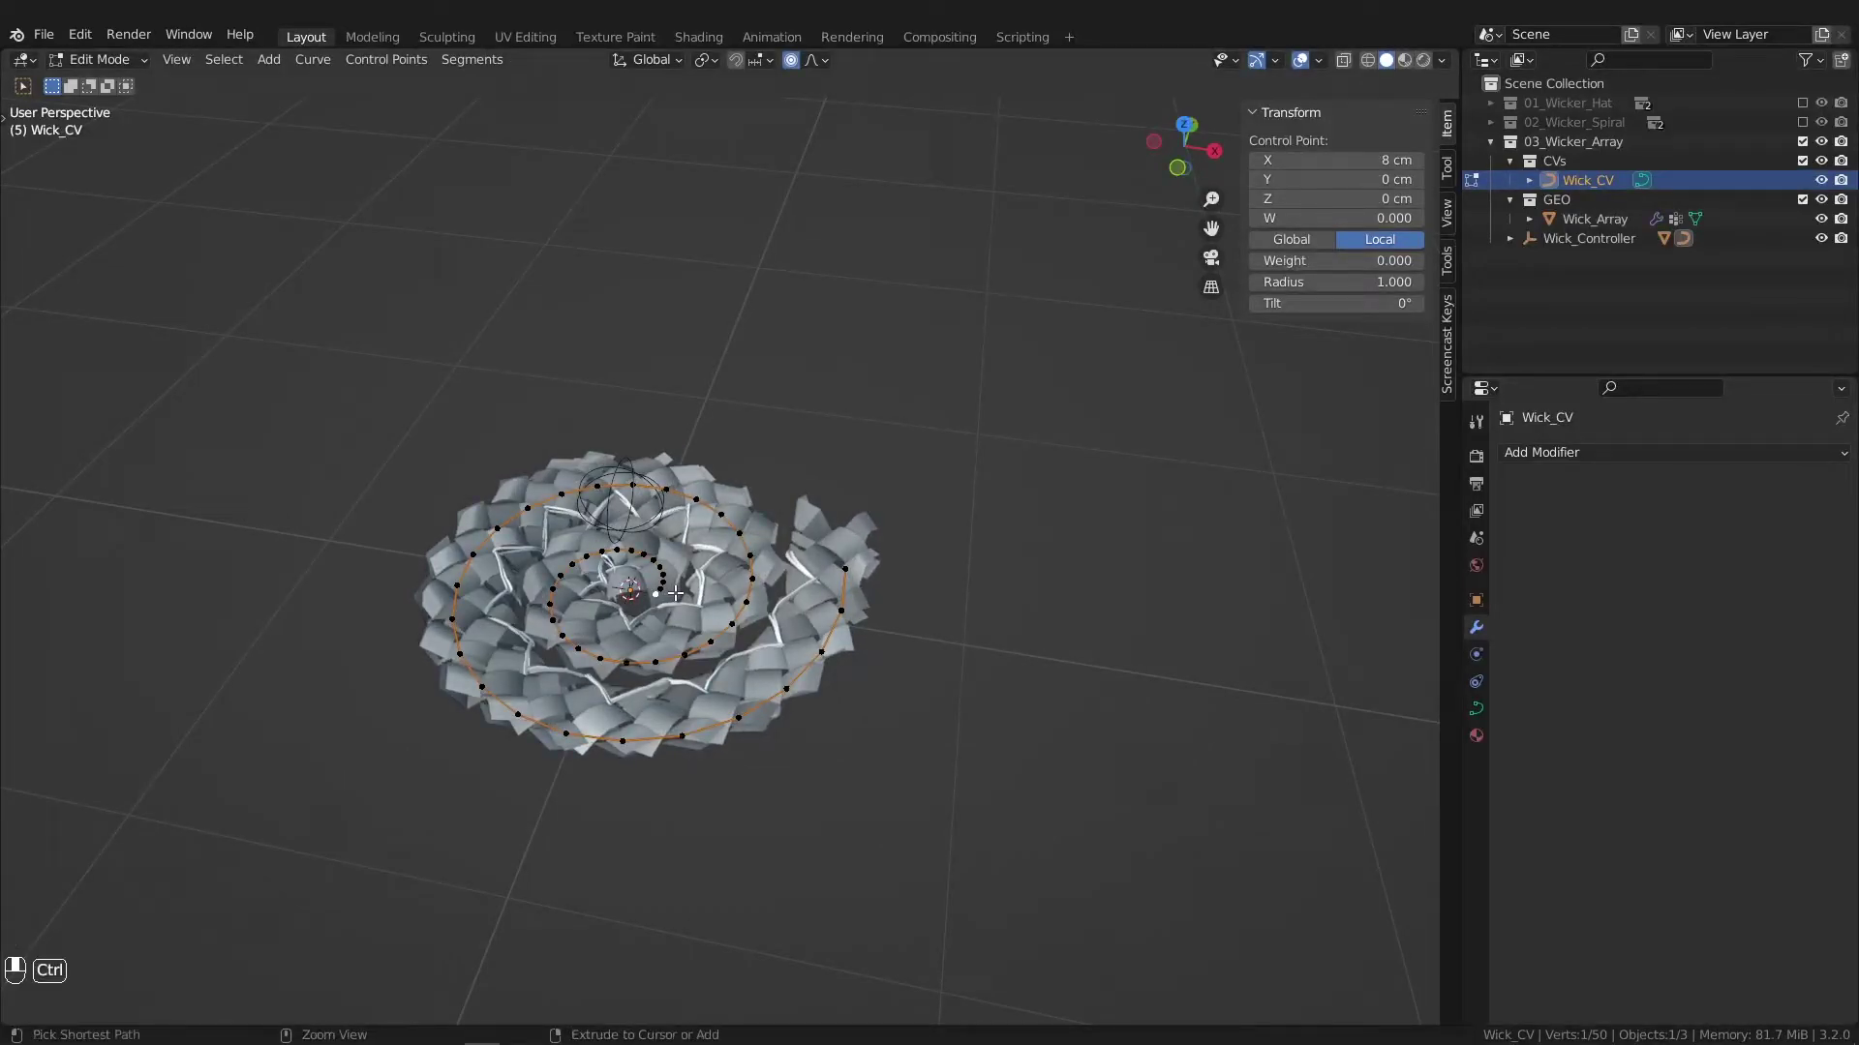
Step: Tilt the curve points about 90° and shrink their radius, then undo back to the flat shape
key("ctrl+t")
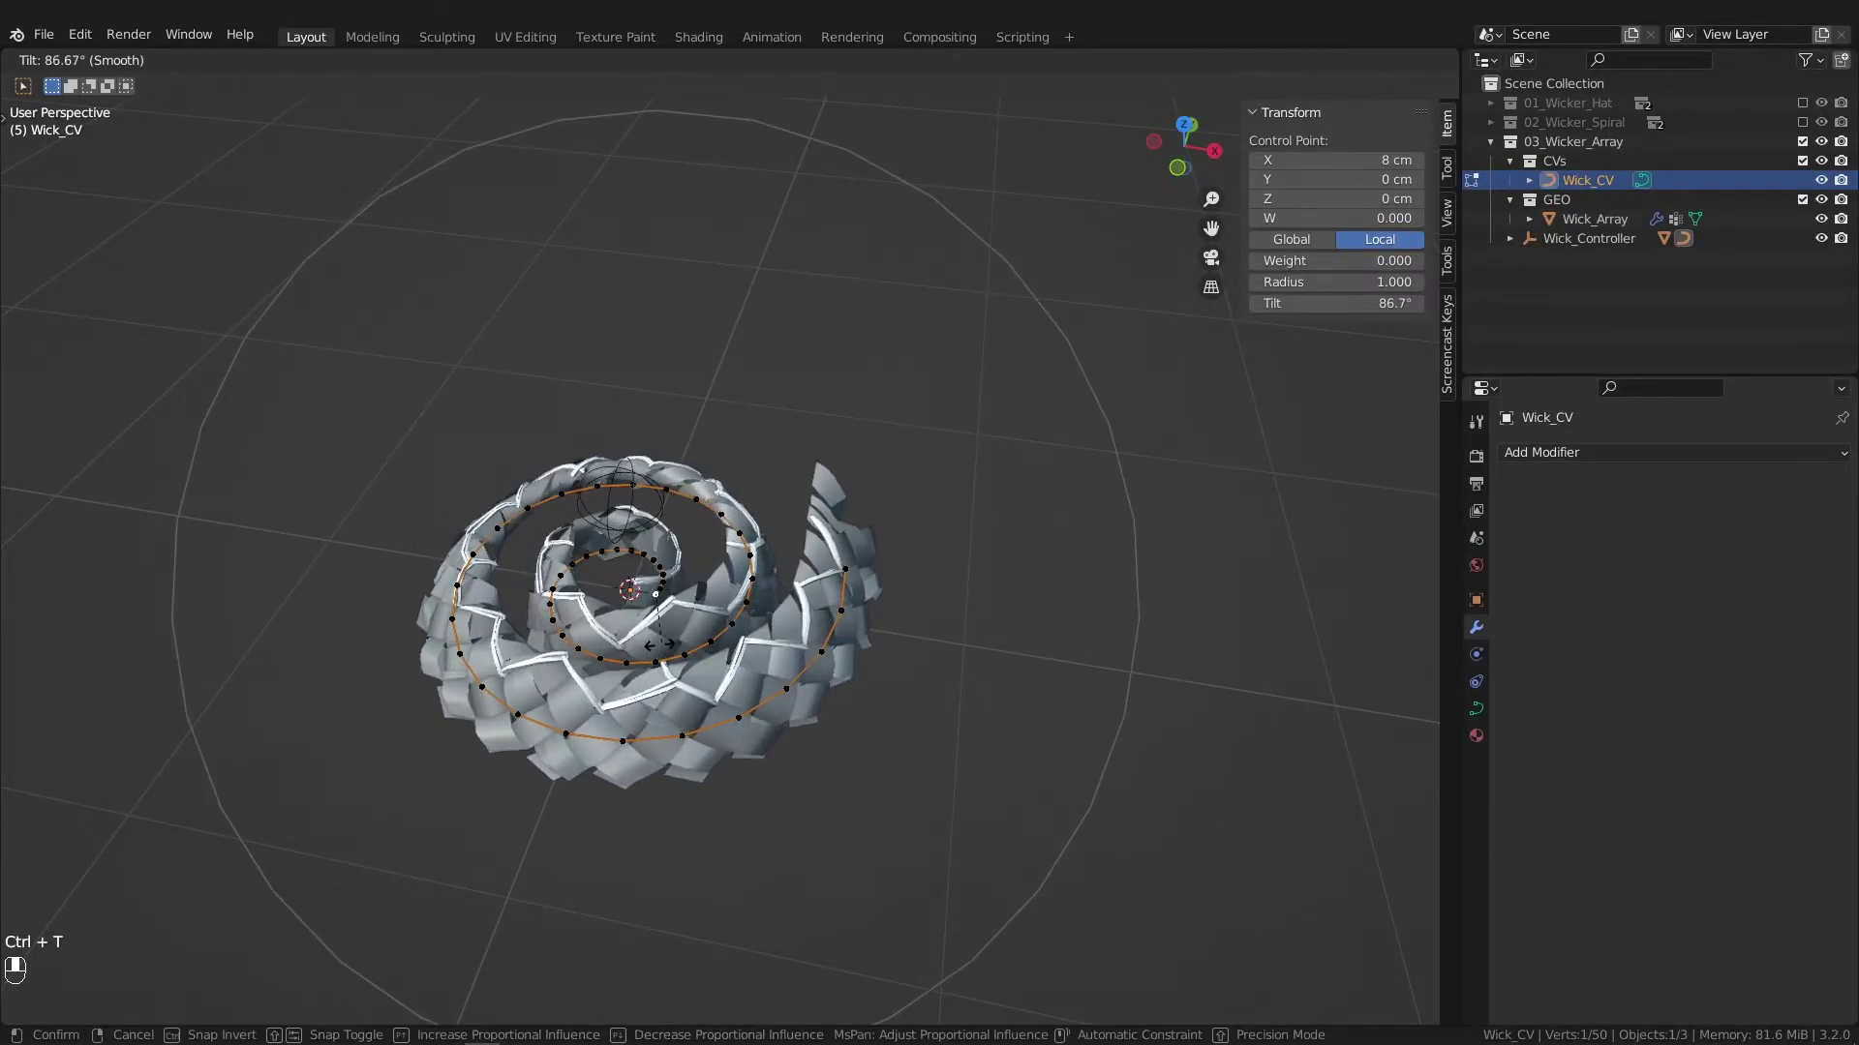
left_click(658, 626)
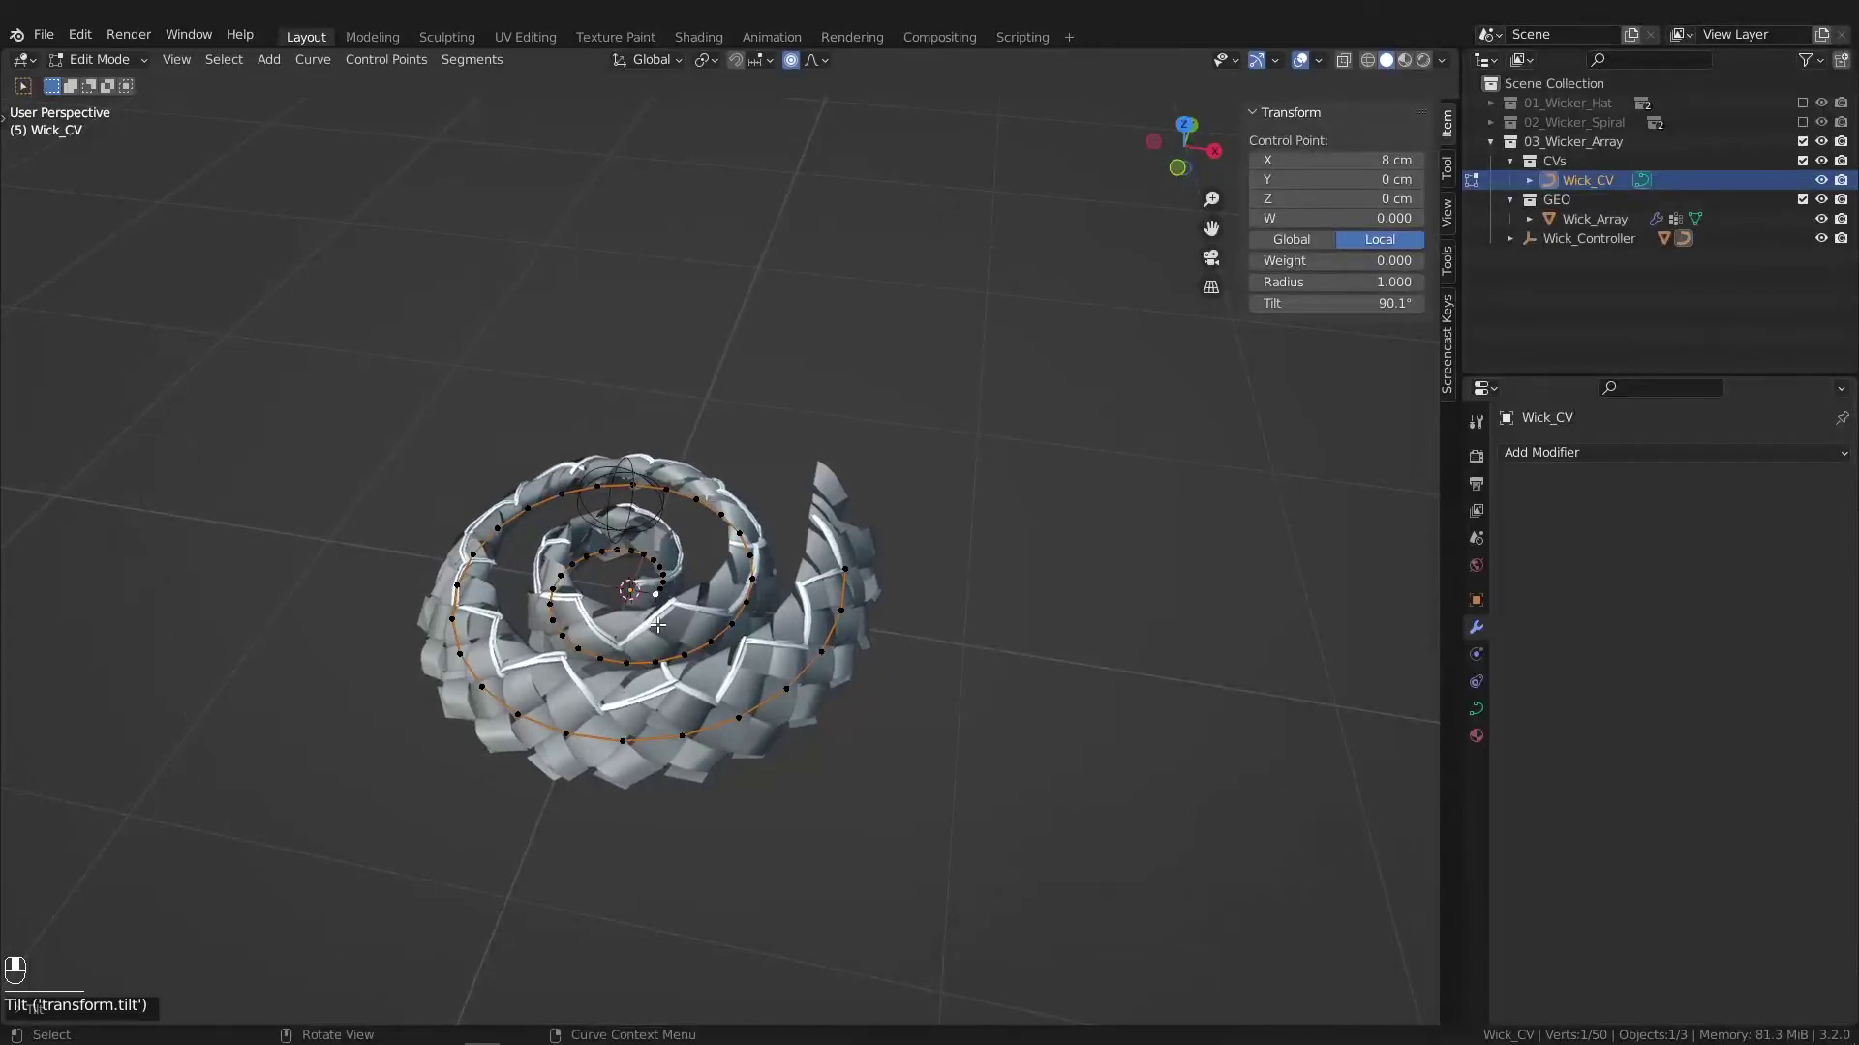
key("alt+s")
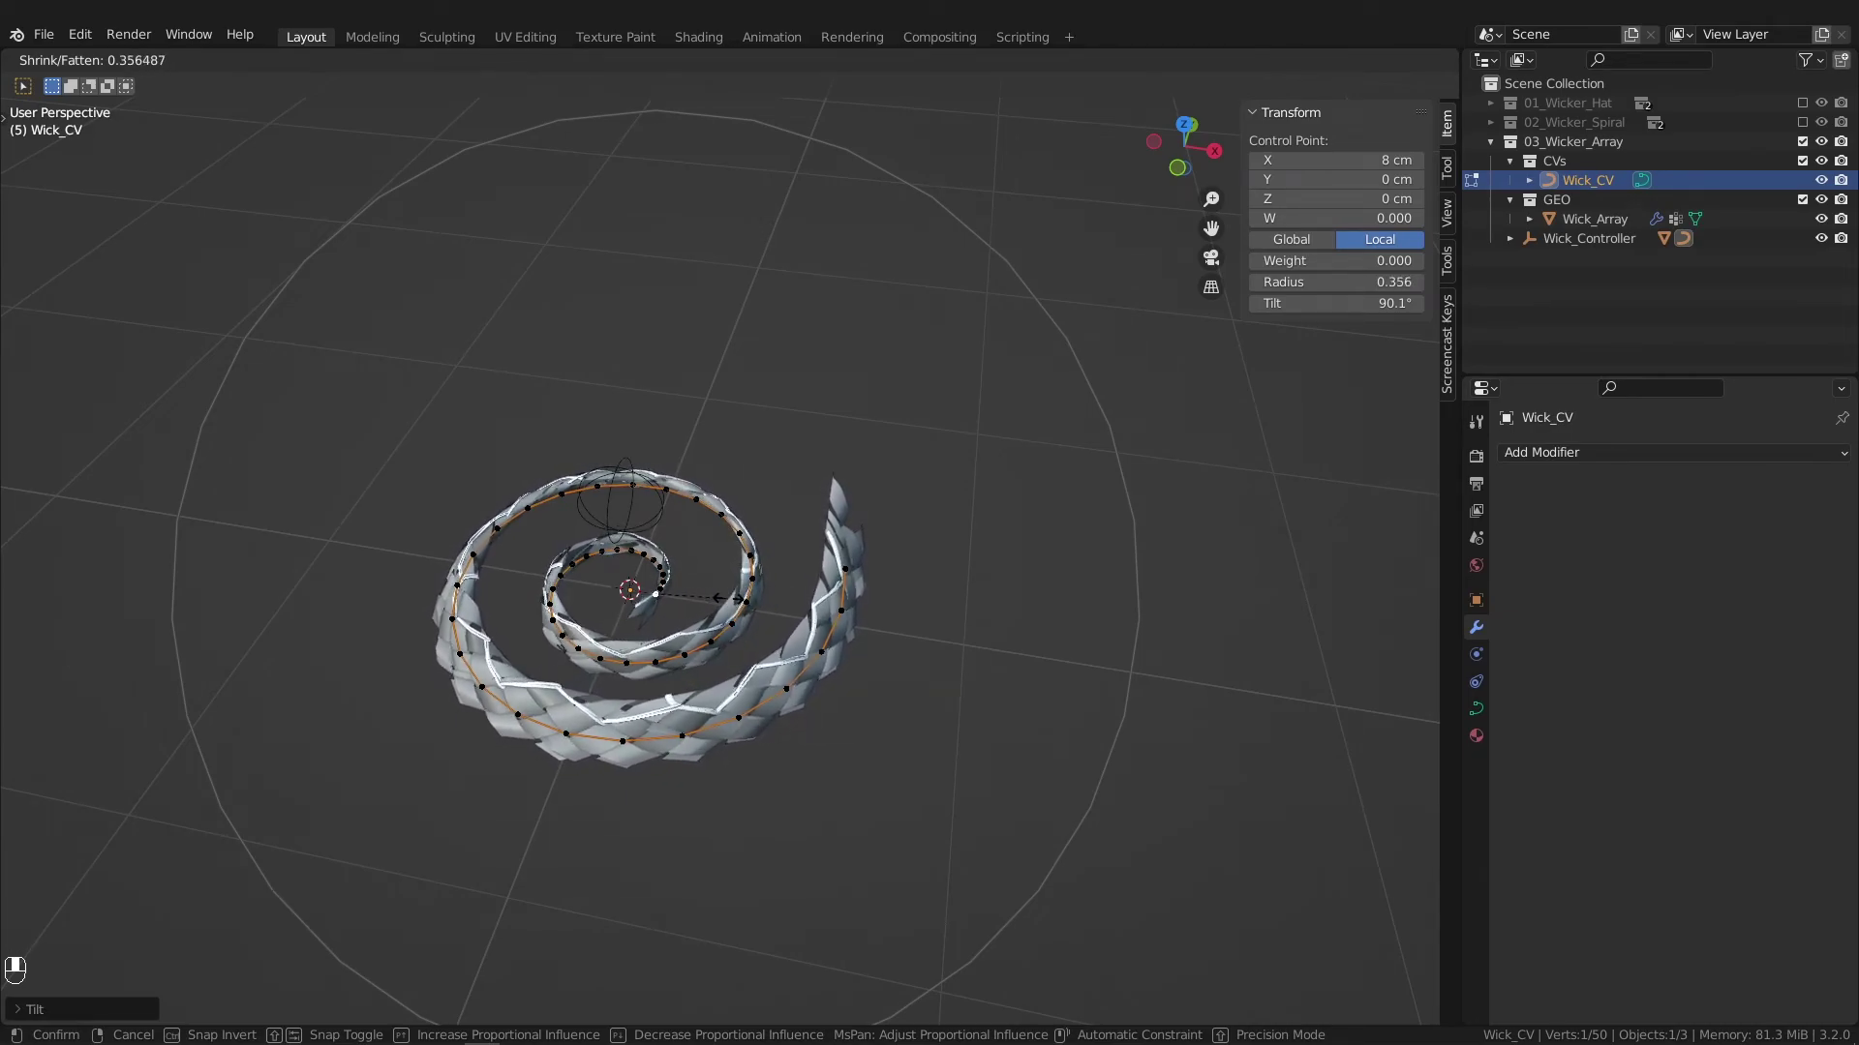
left_click(737, 596)
key("Tab")
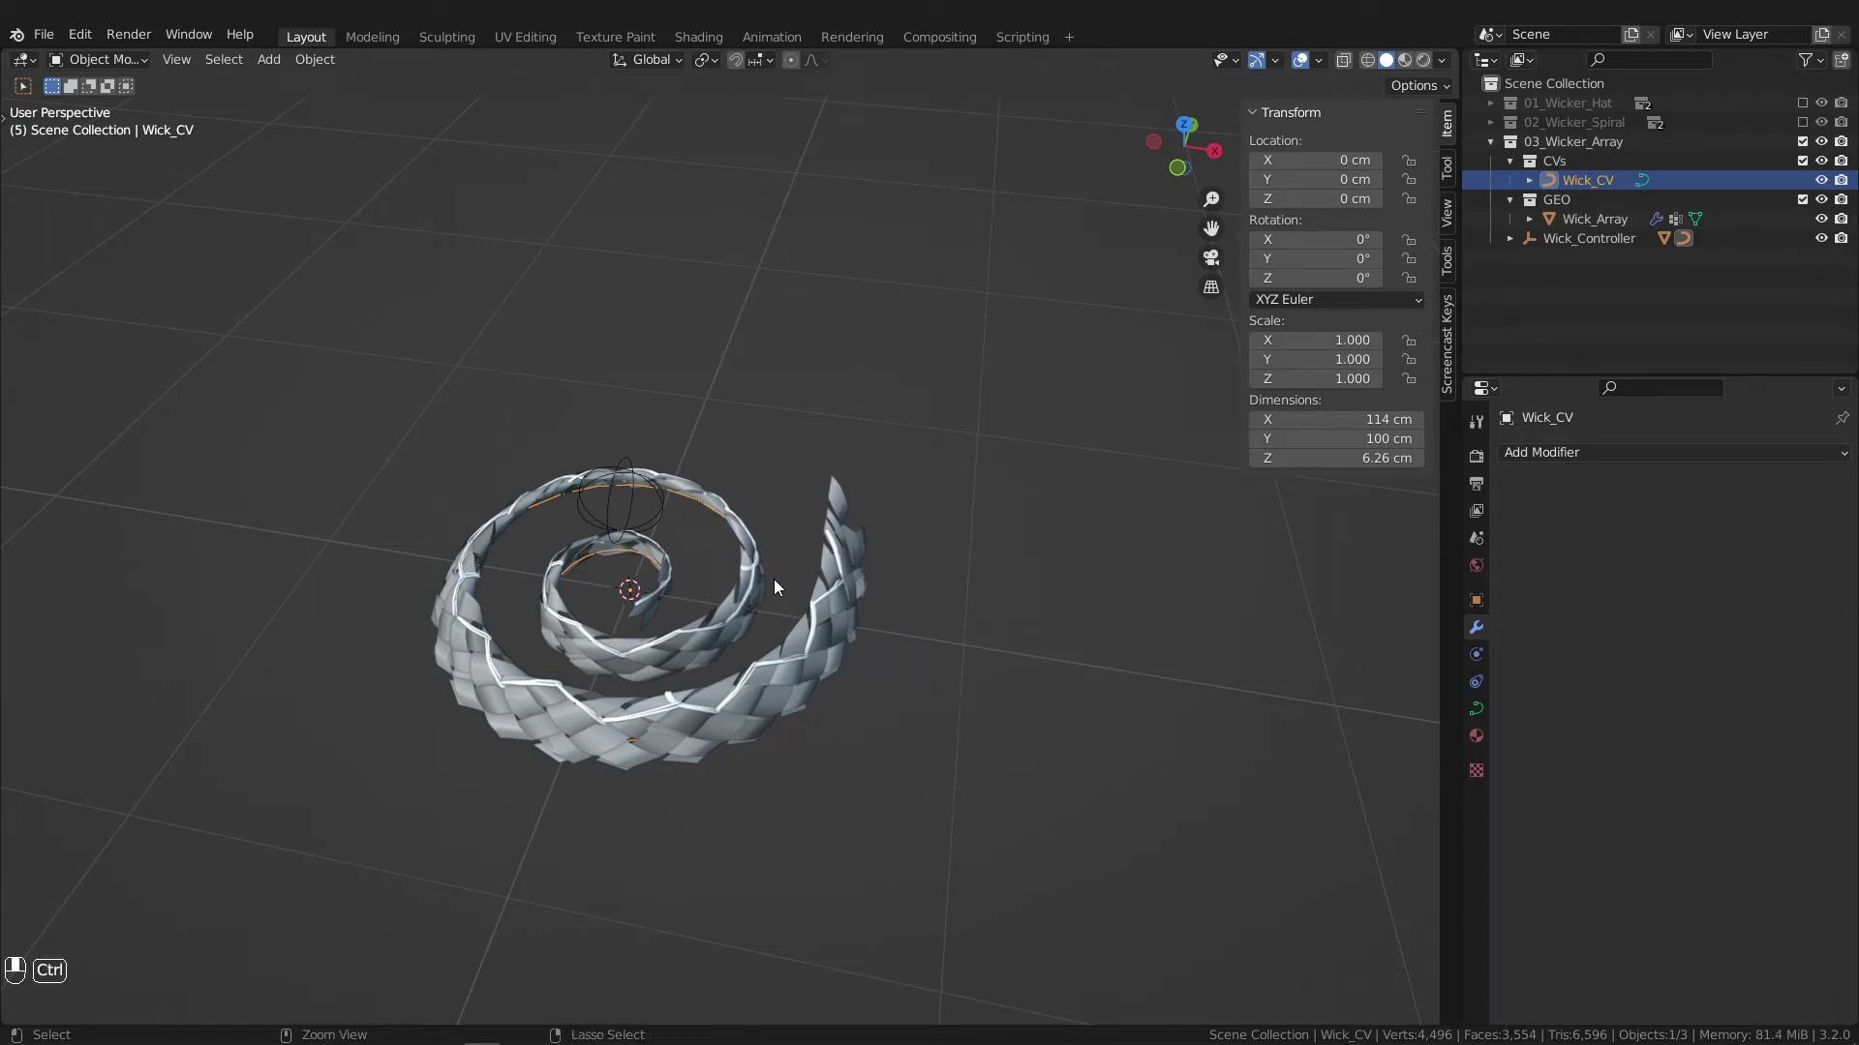
key("ctrl+z")
key("ctrl+z")
key("ctrl+z")
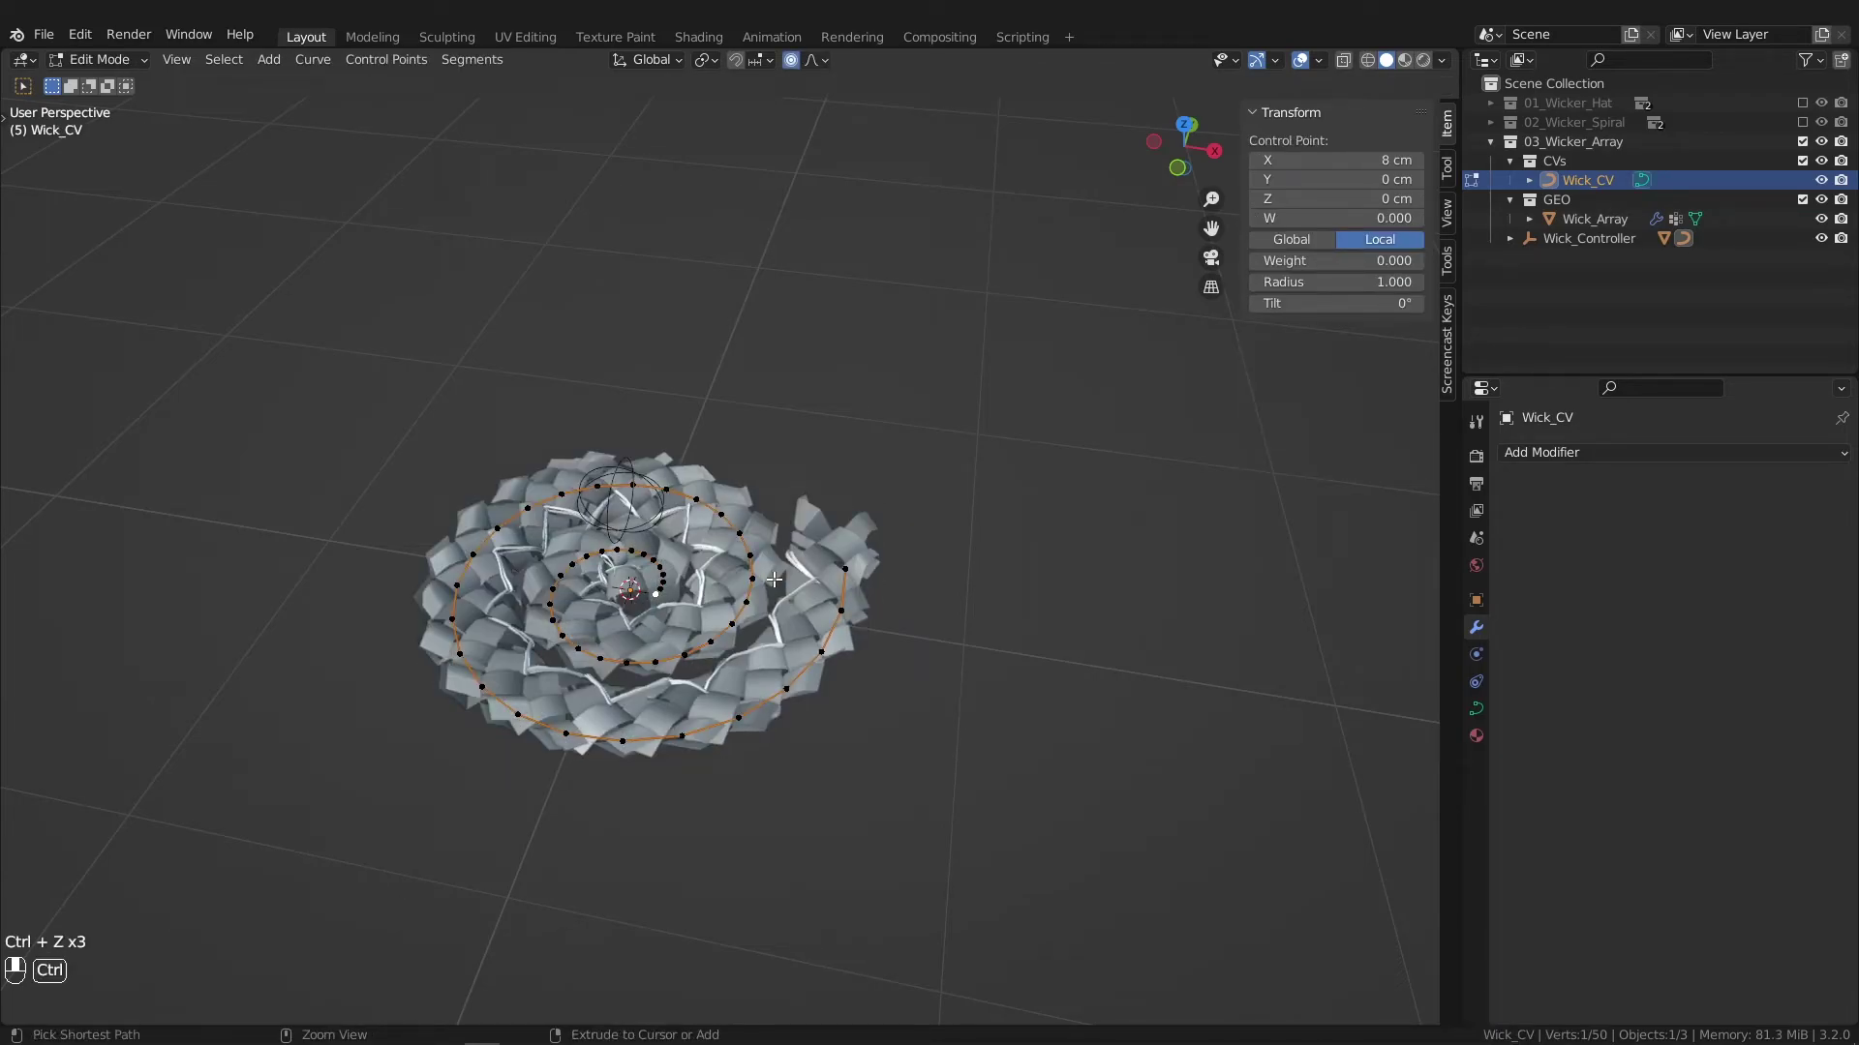
Step: Apply a tilt to Wick_CV's points, return to Object Mode, and view all three wicker pieces
key("ctrl+t")
left_click(901, 532)
key("Tab")
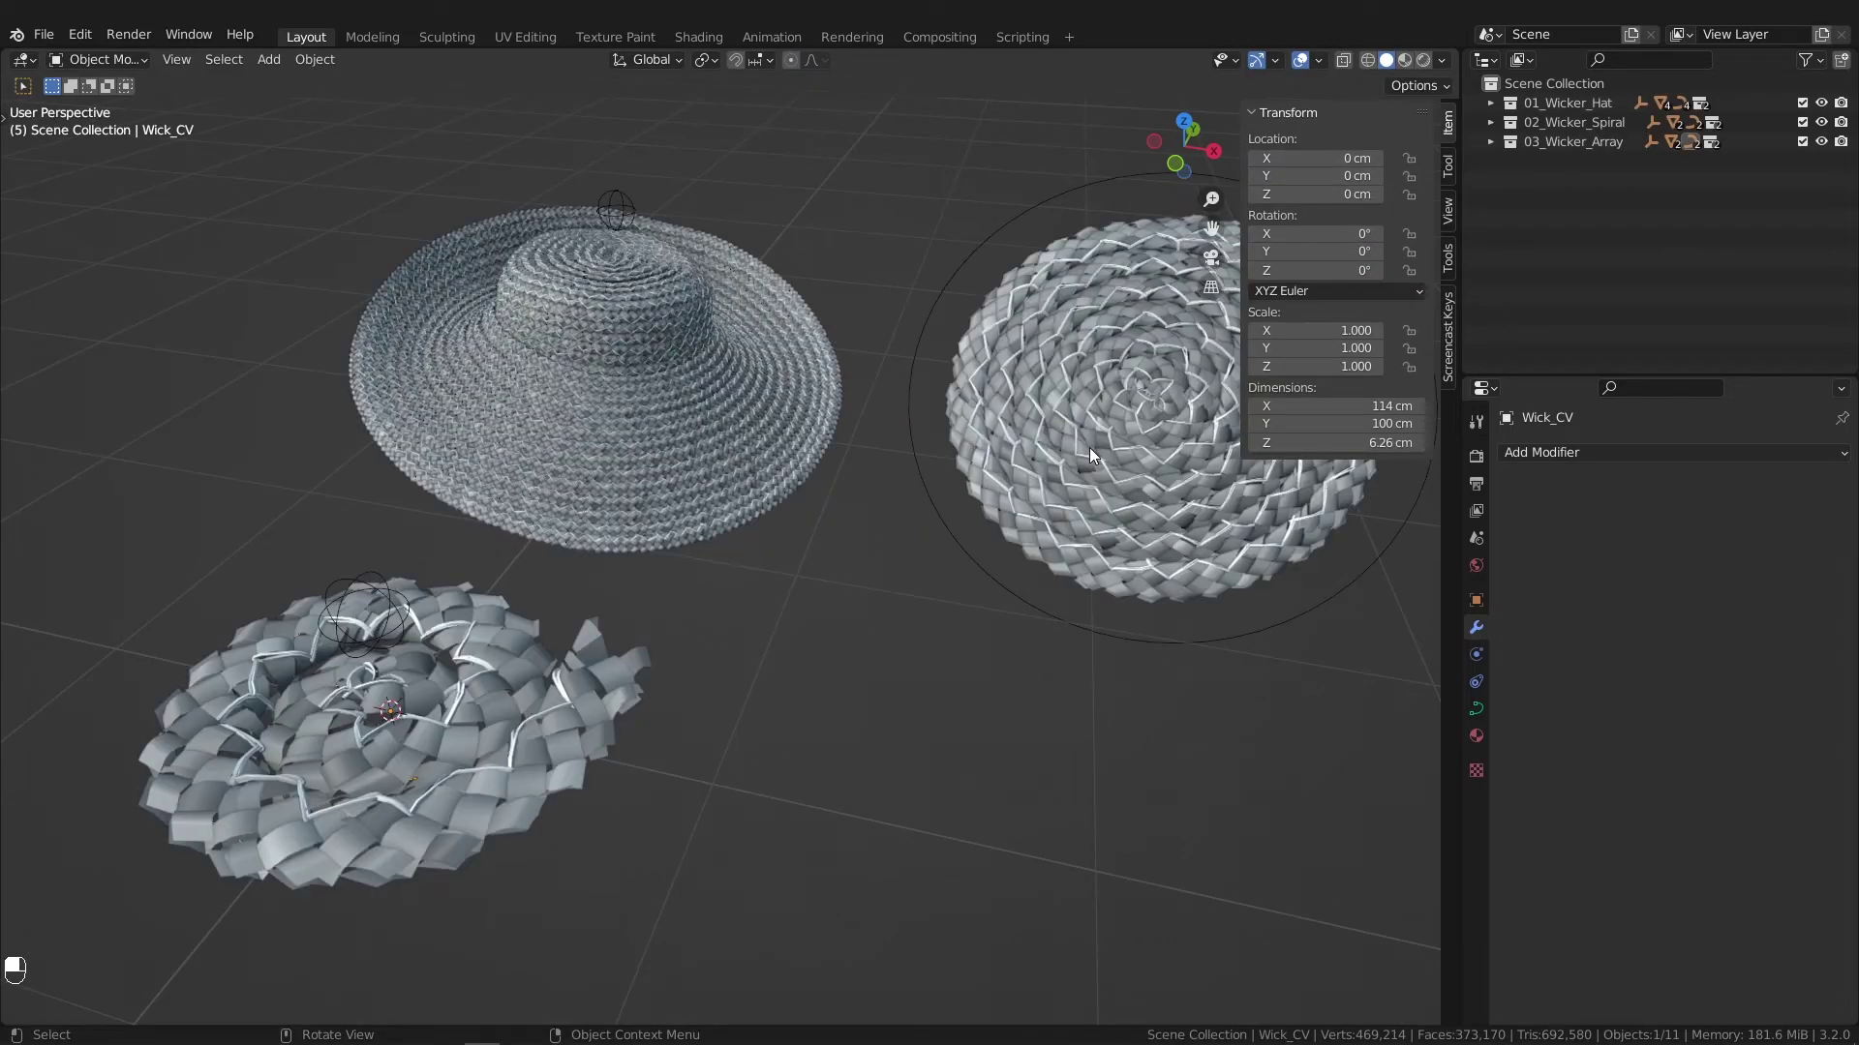
mouse_move(1095, 450)
middle_mouse_down()
mouse_move(1177, 440)
mouse_move(1066, 465)
middle_mouse_up()
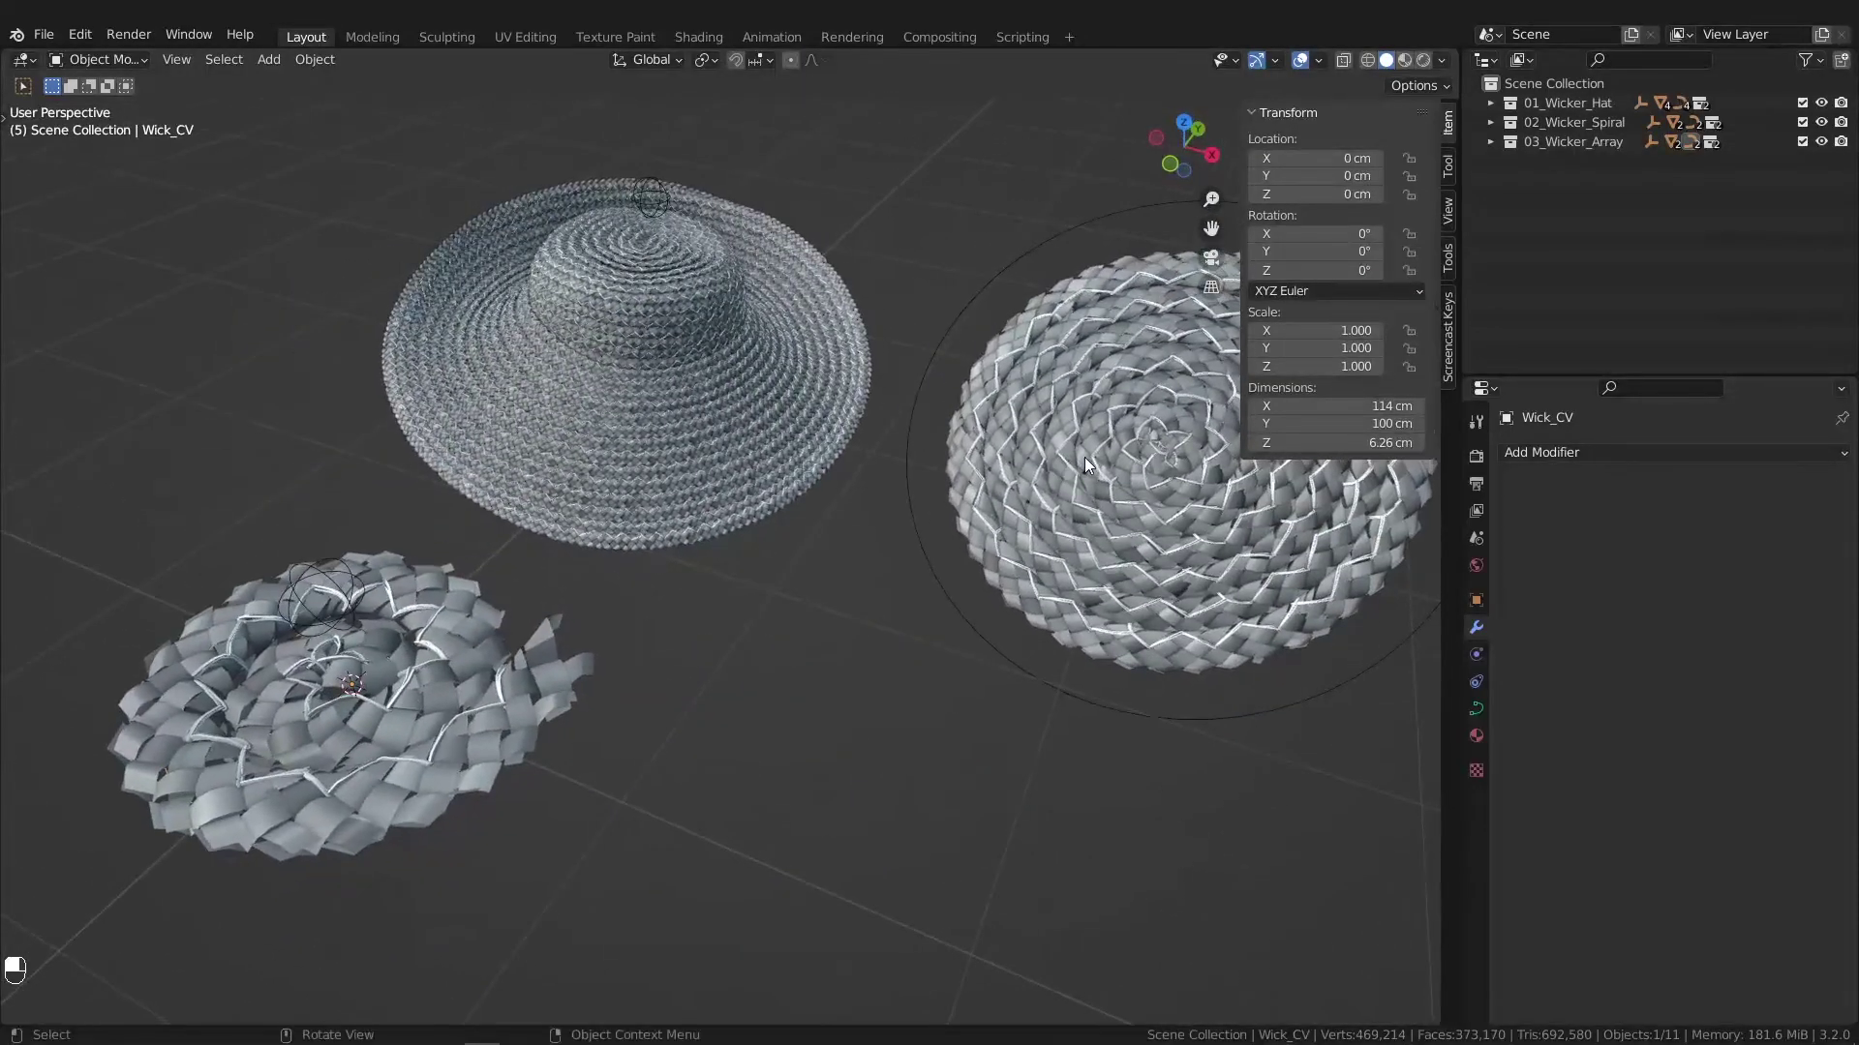